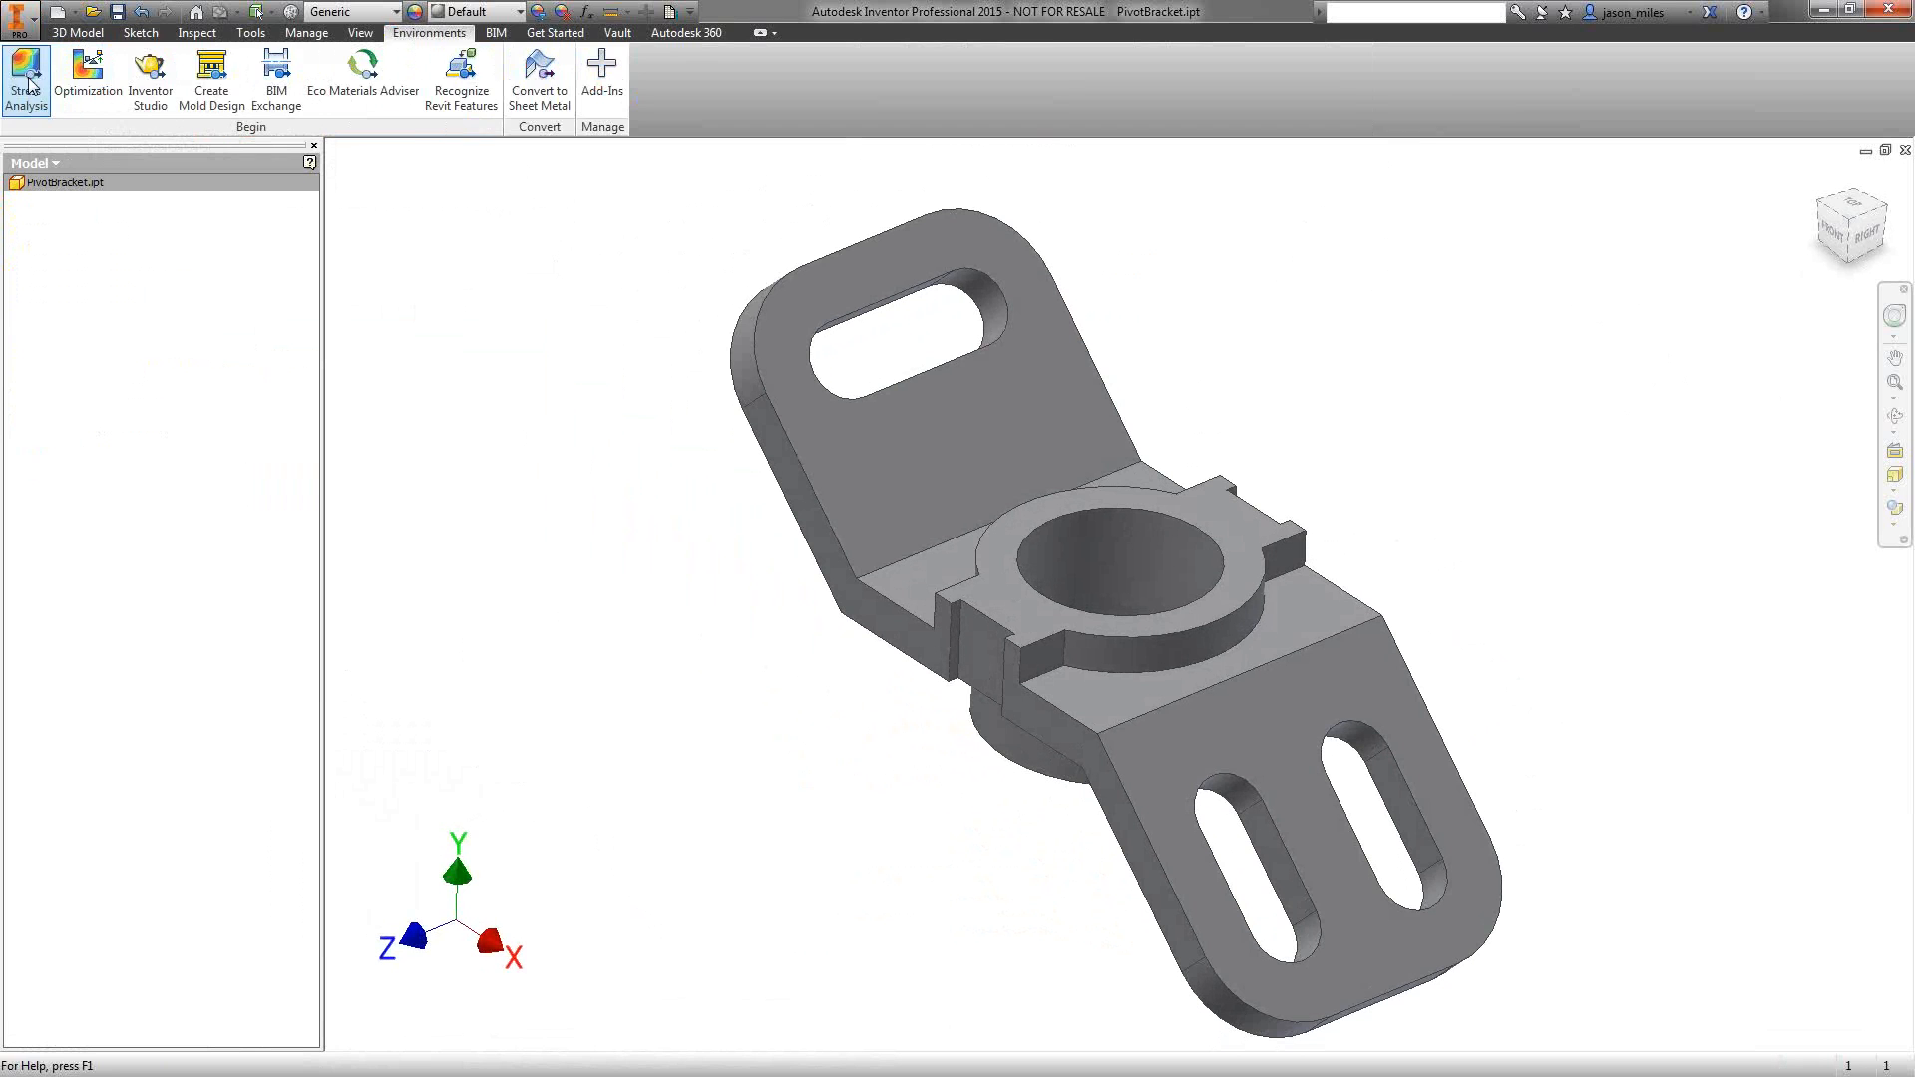
- Create a stress analysis simulation of the pivot bracket named Modal, with Modal Analysis as its type
click(27, 83)
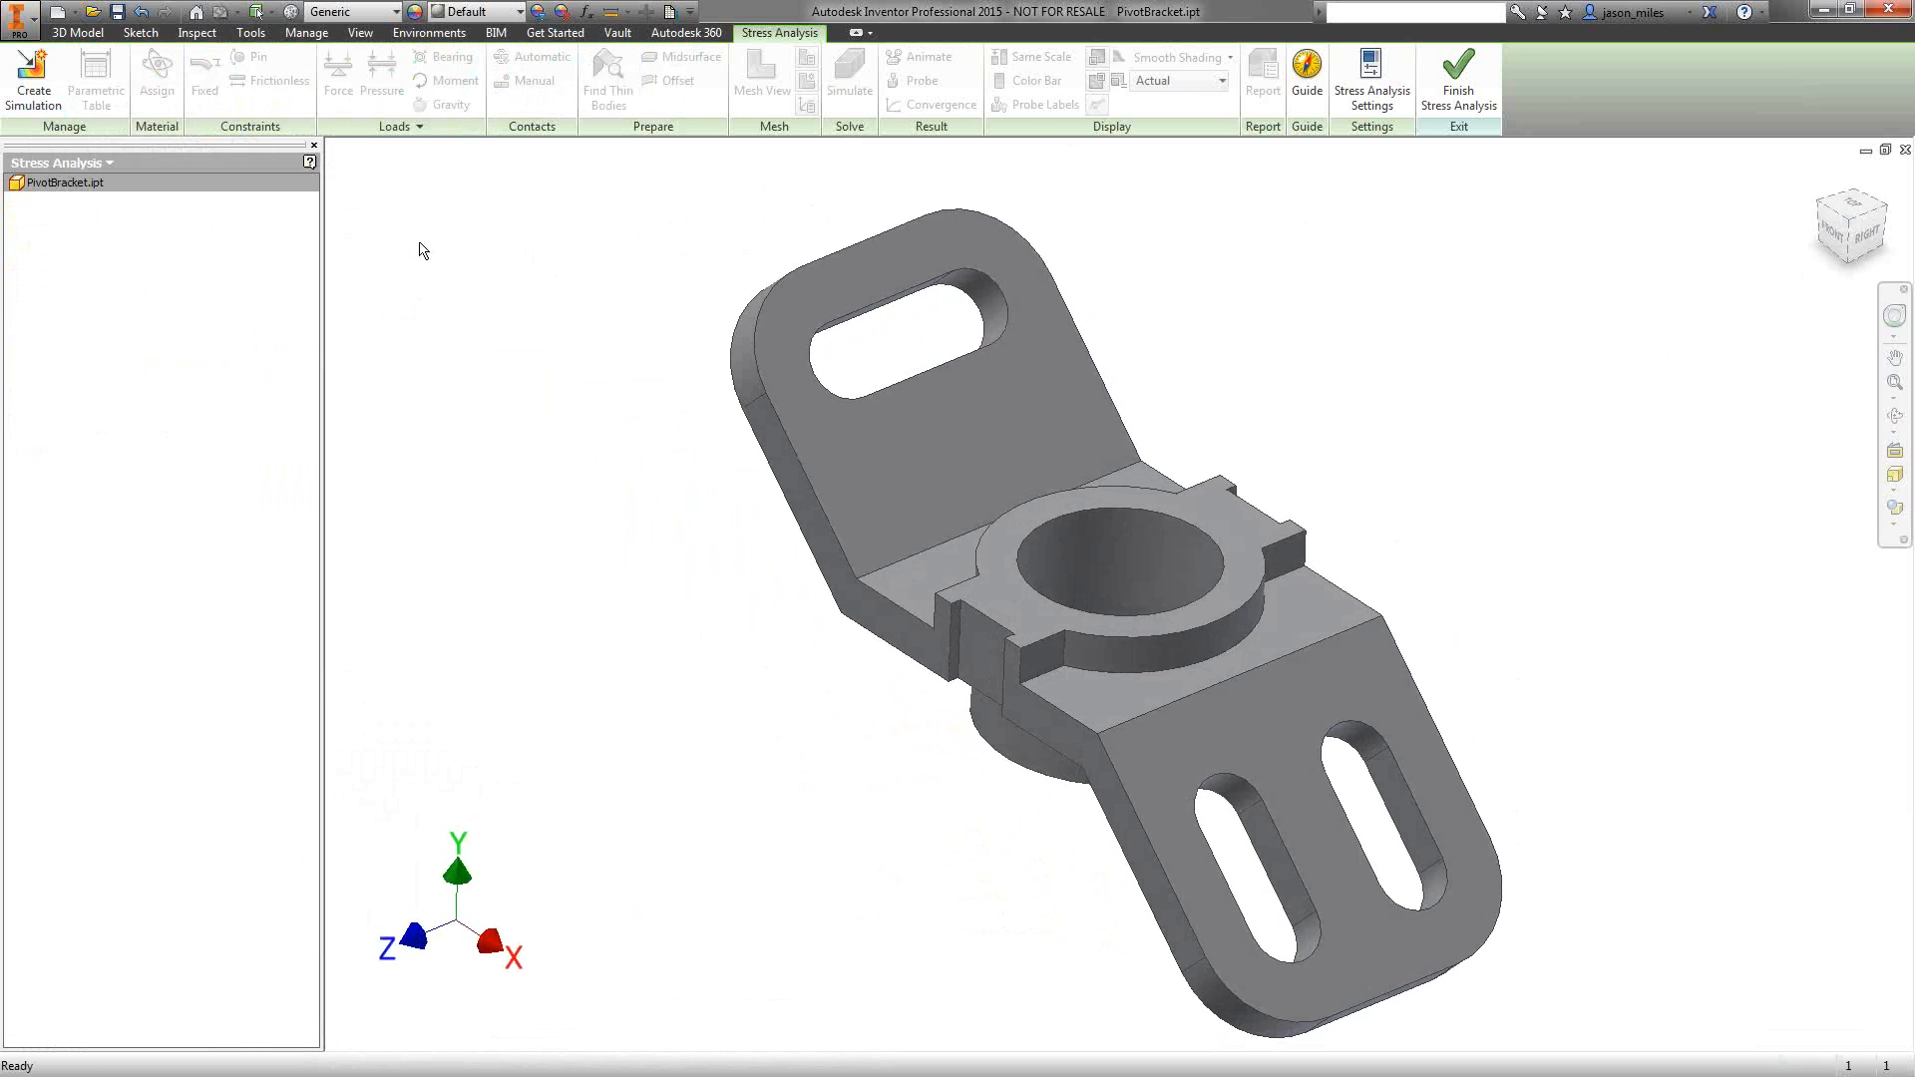
click(33, 80)
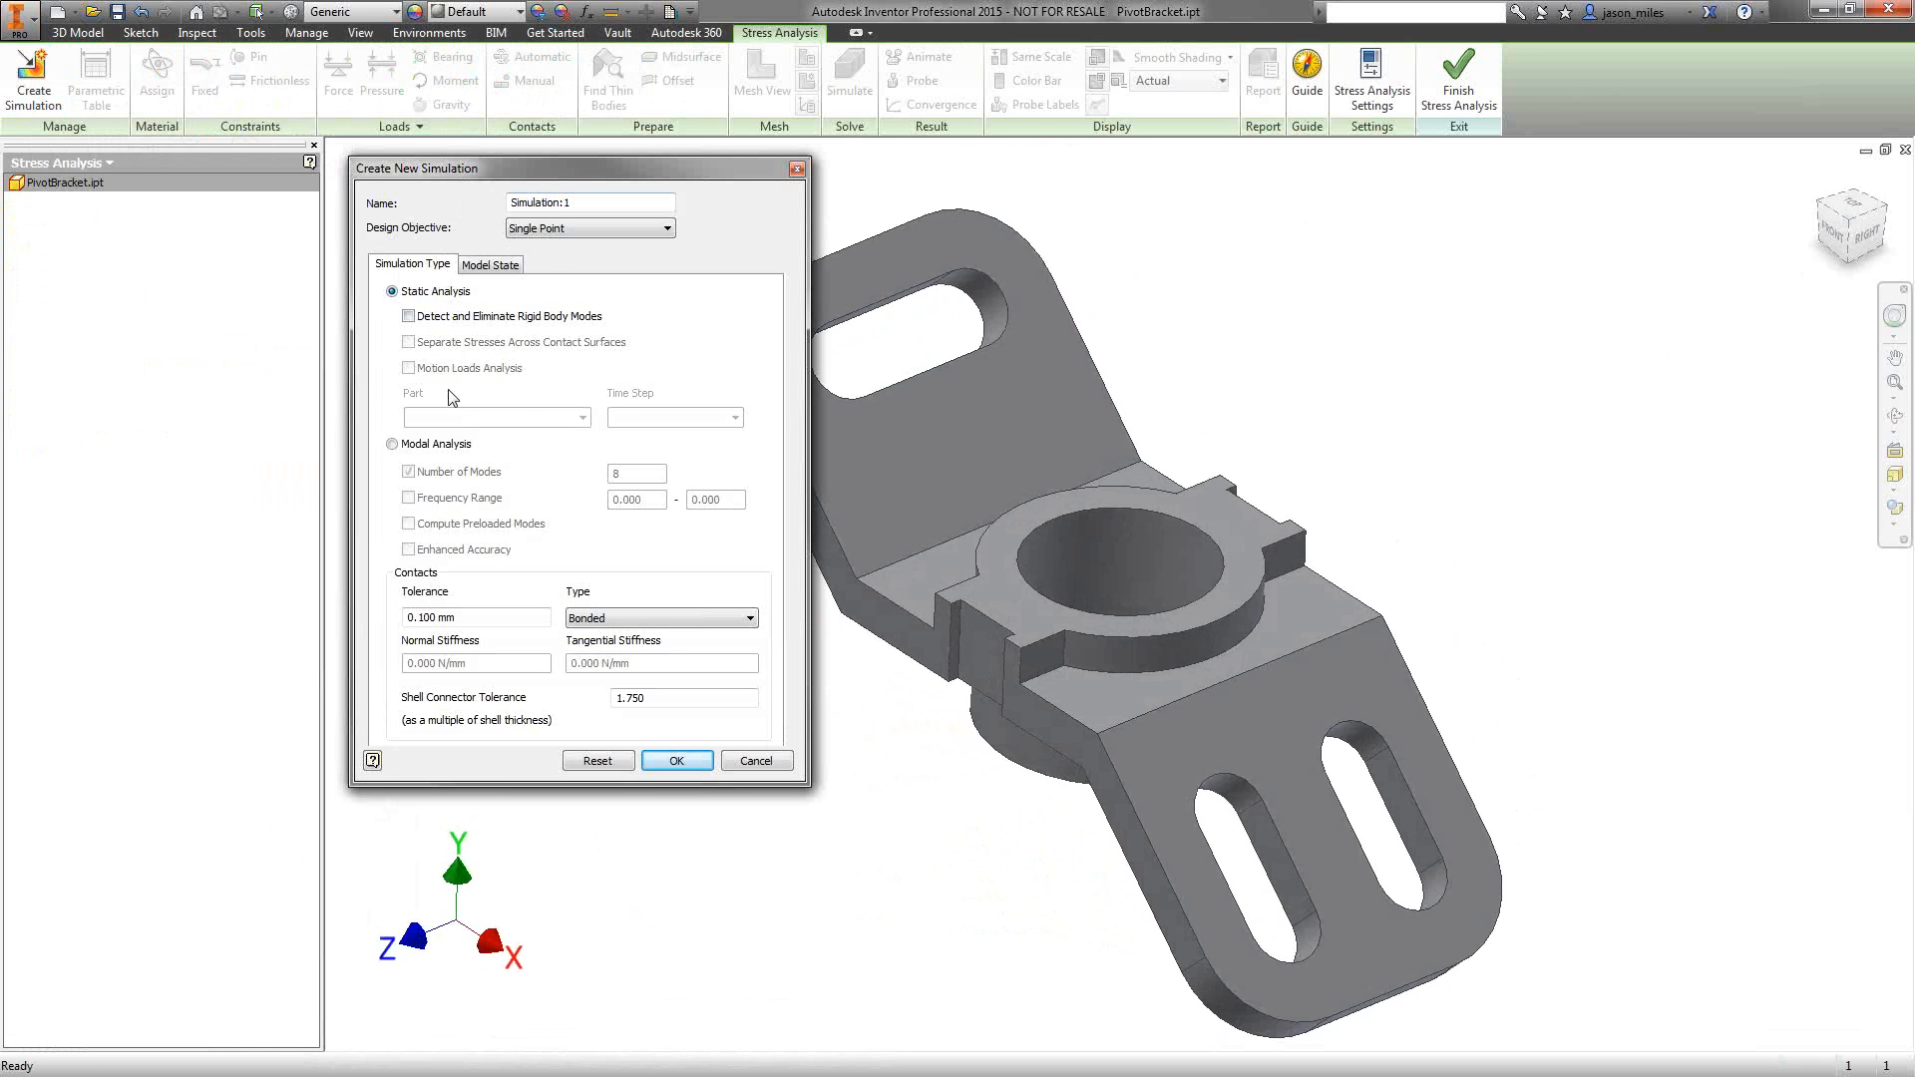
click(393, 446)
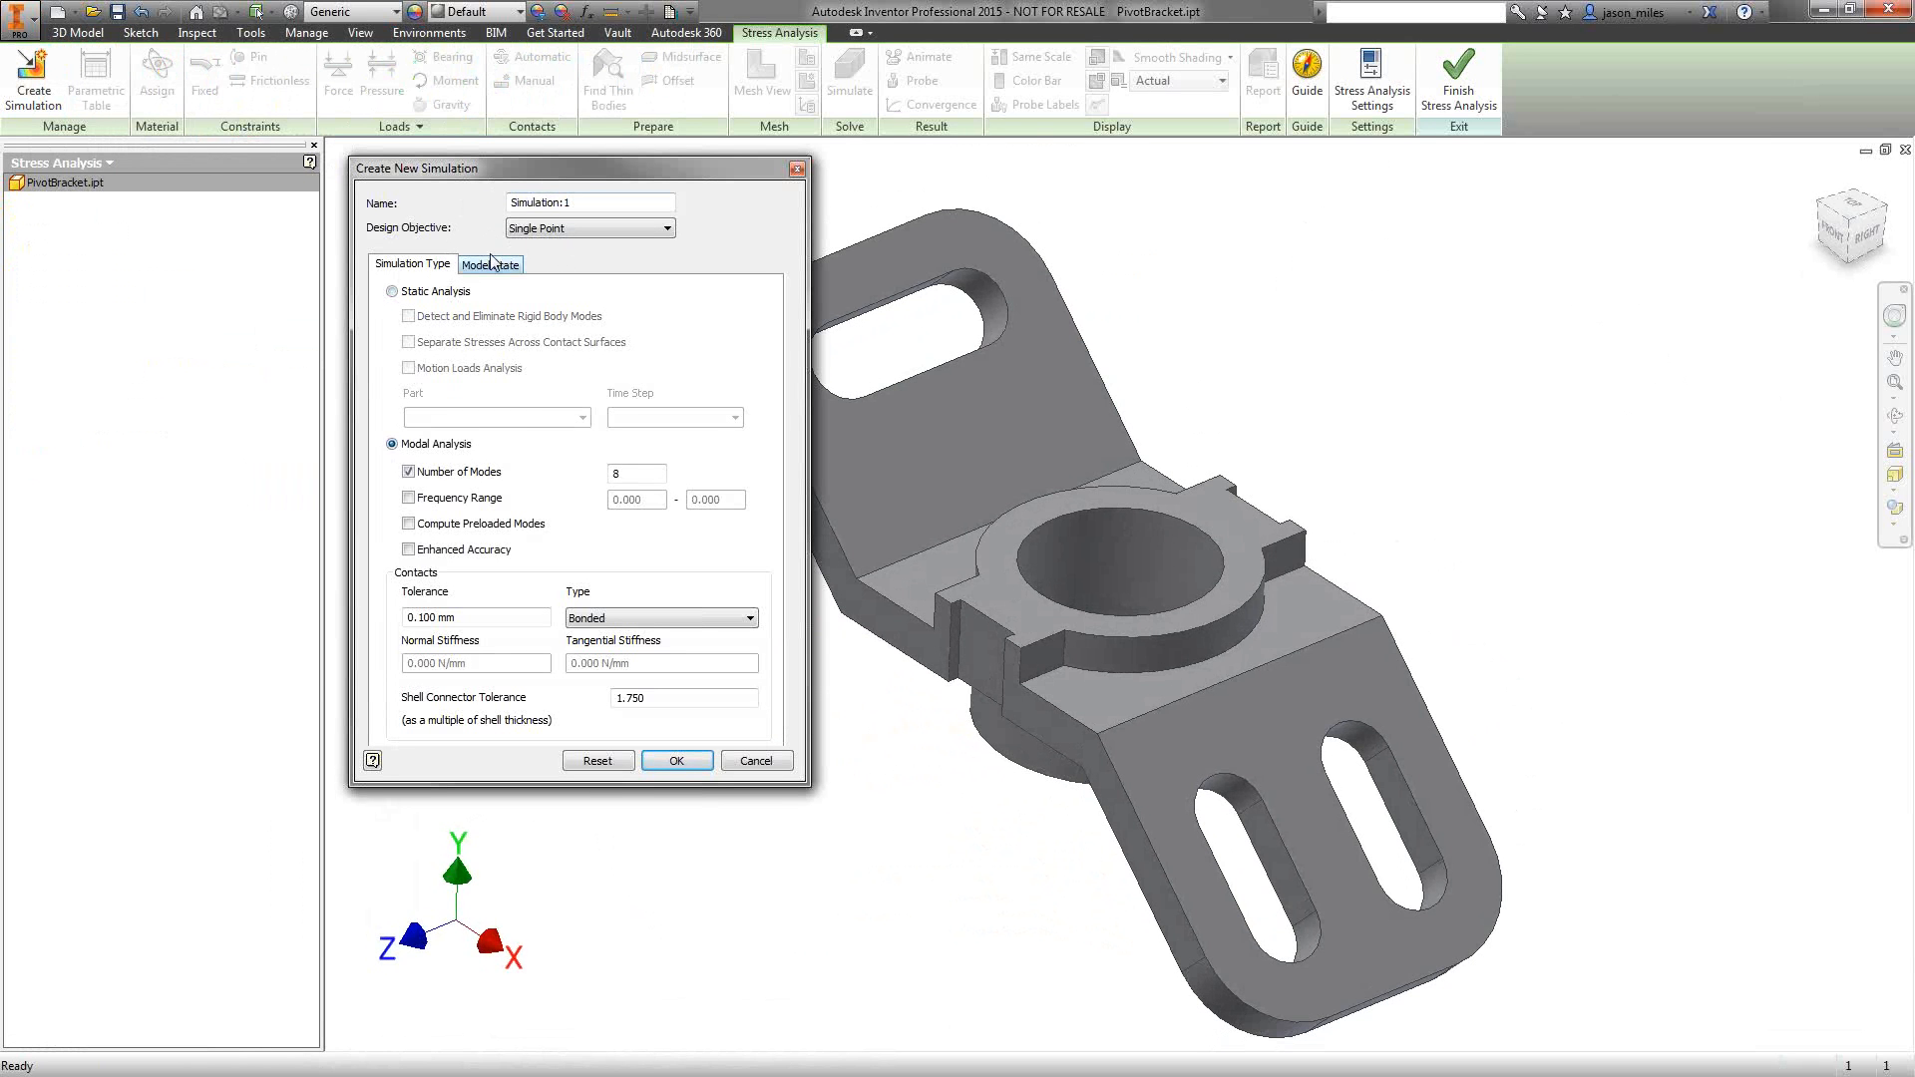
drag(588, 204, 451, 219)
text(Modal)
click(665, 760)
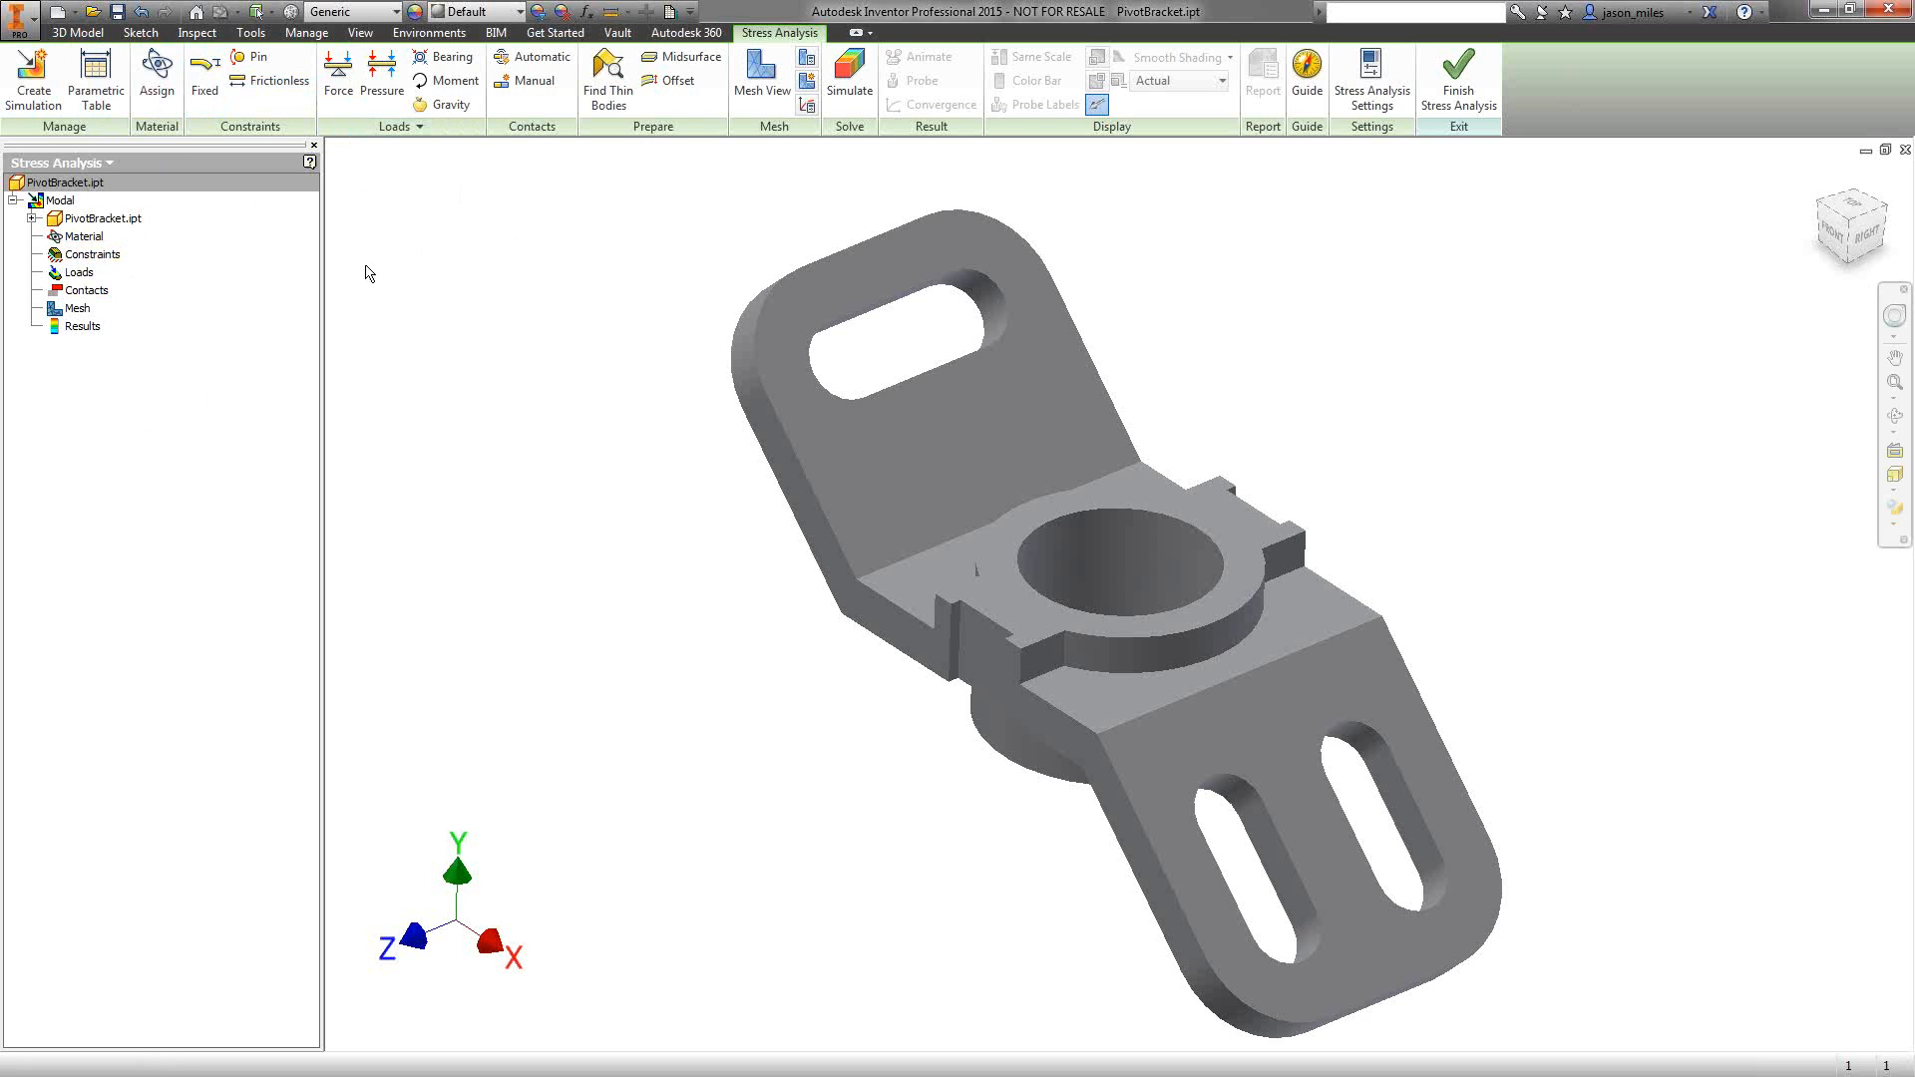
- Assign Aluminum 6061 as the override material of PivotBracket.ipt
click(157, 95)
drag(0, 227, 788, 174)
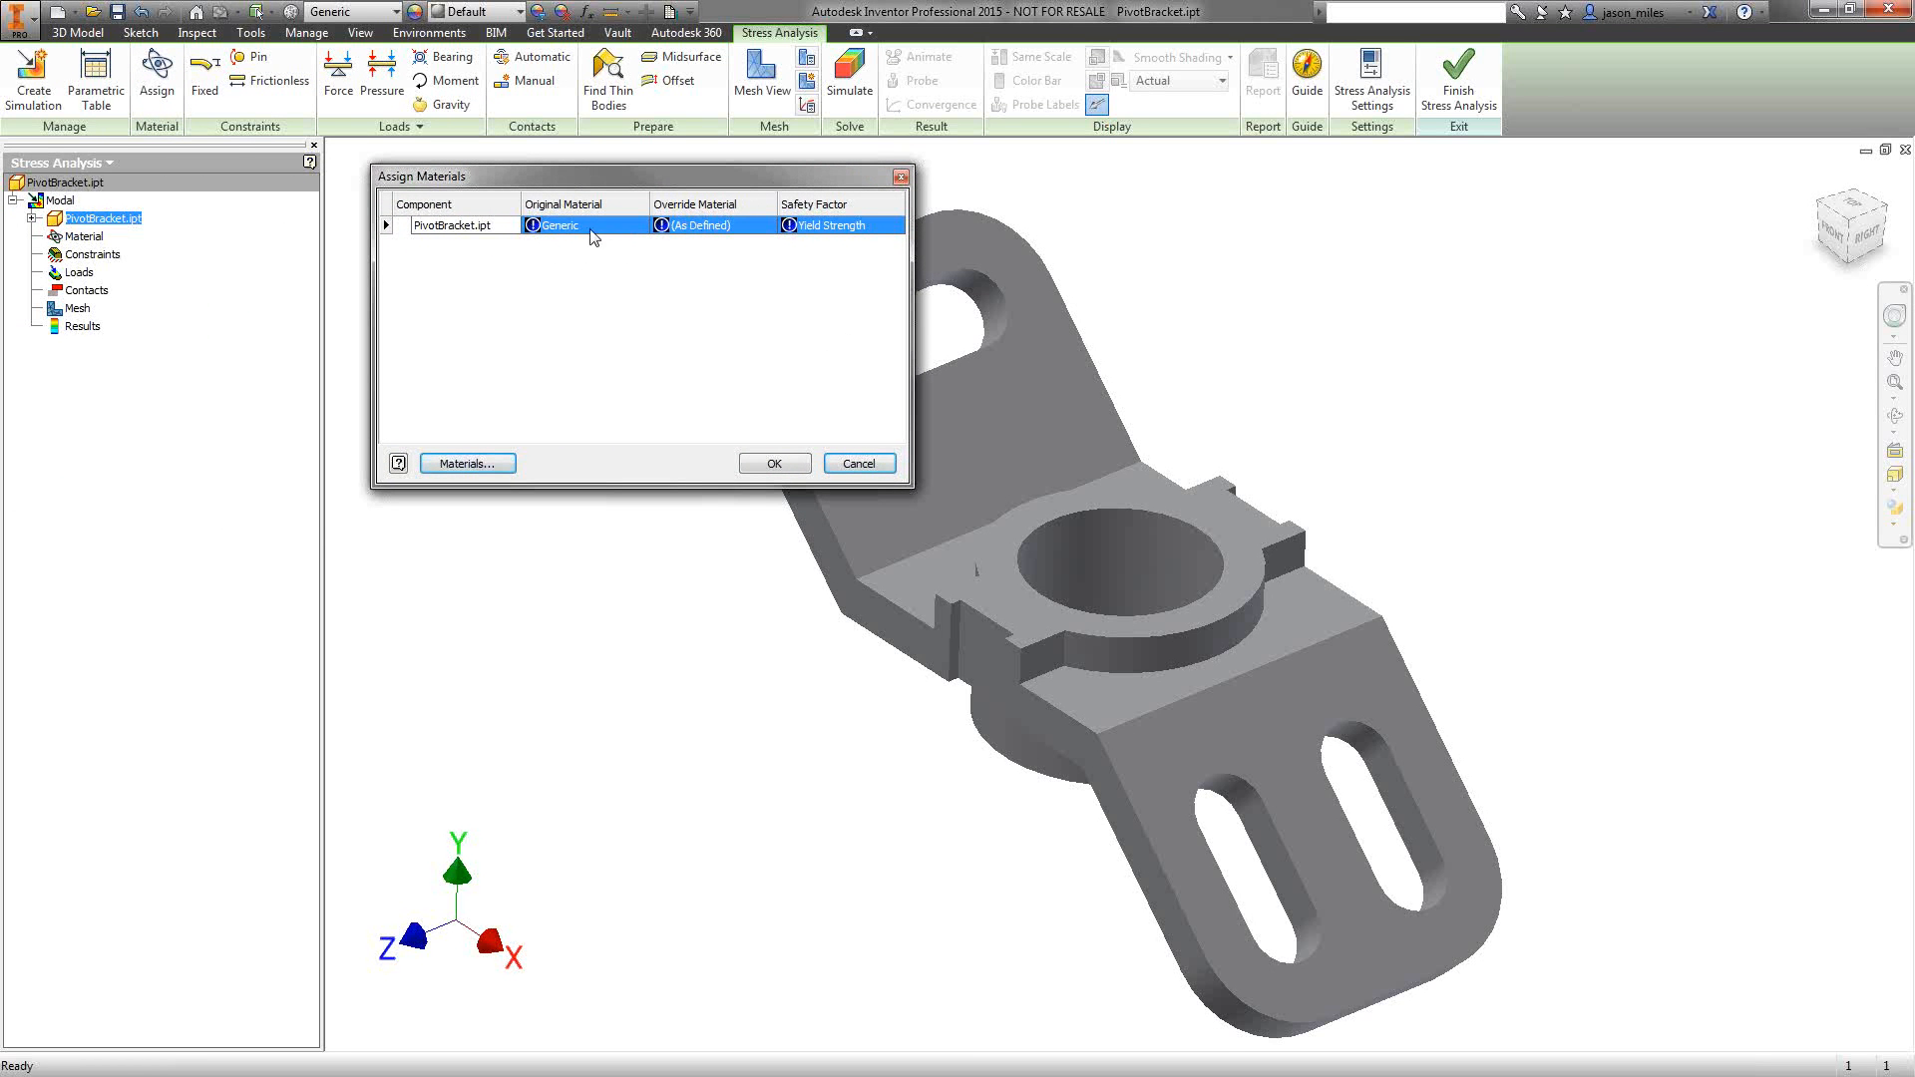
click(724, 227)
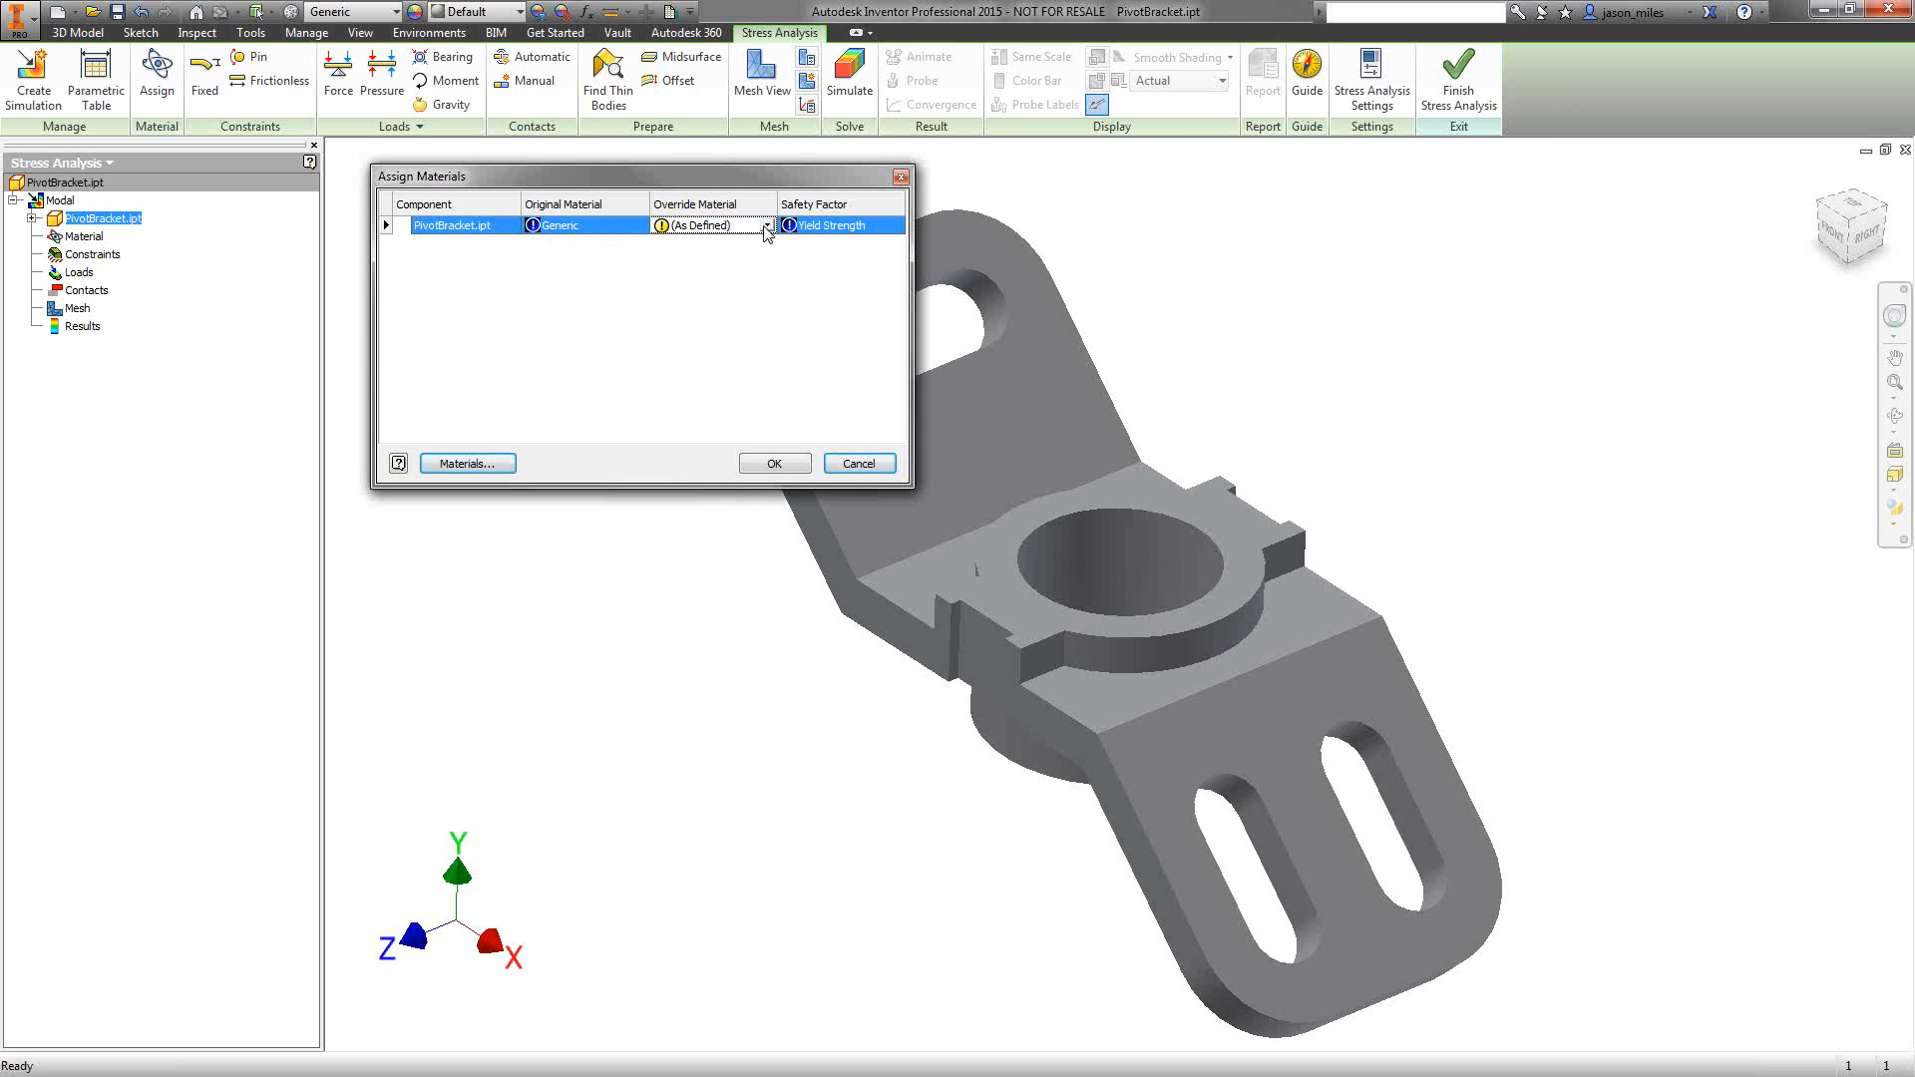
click(767, 225)
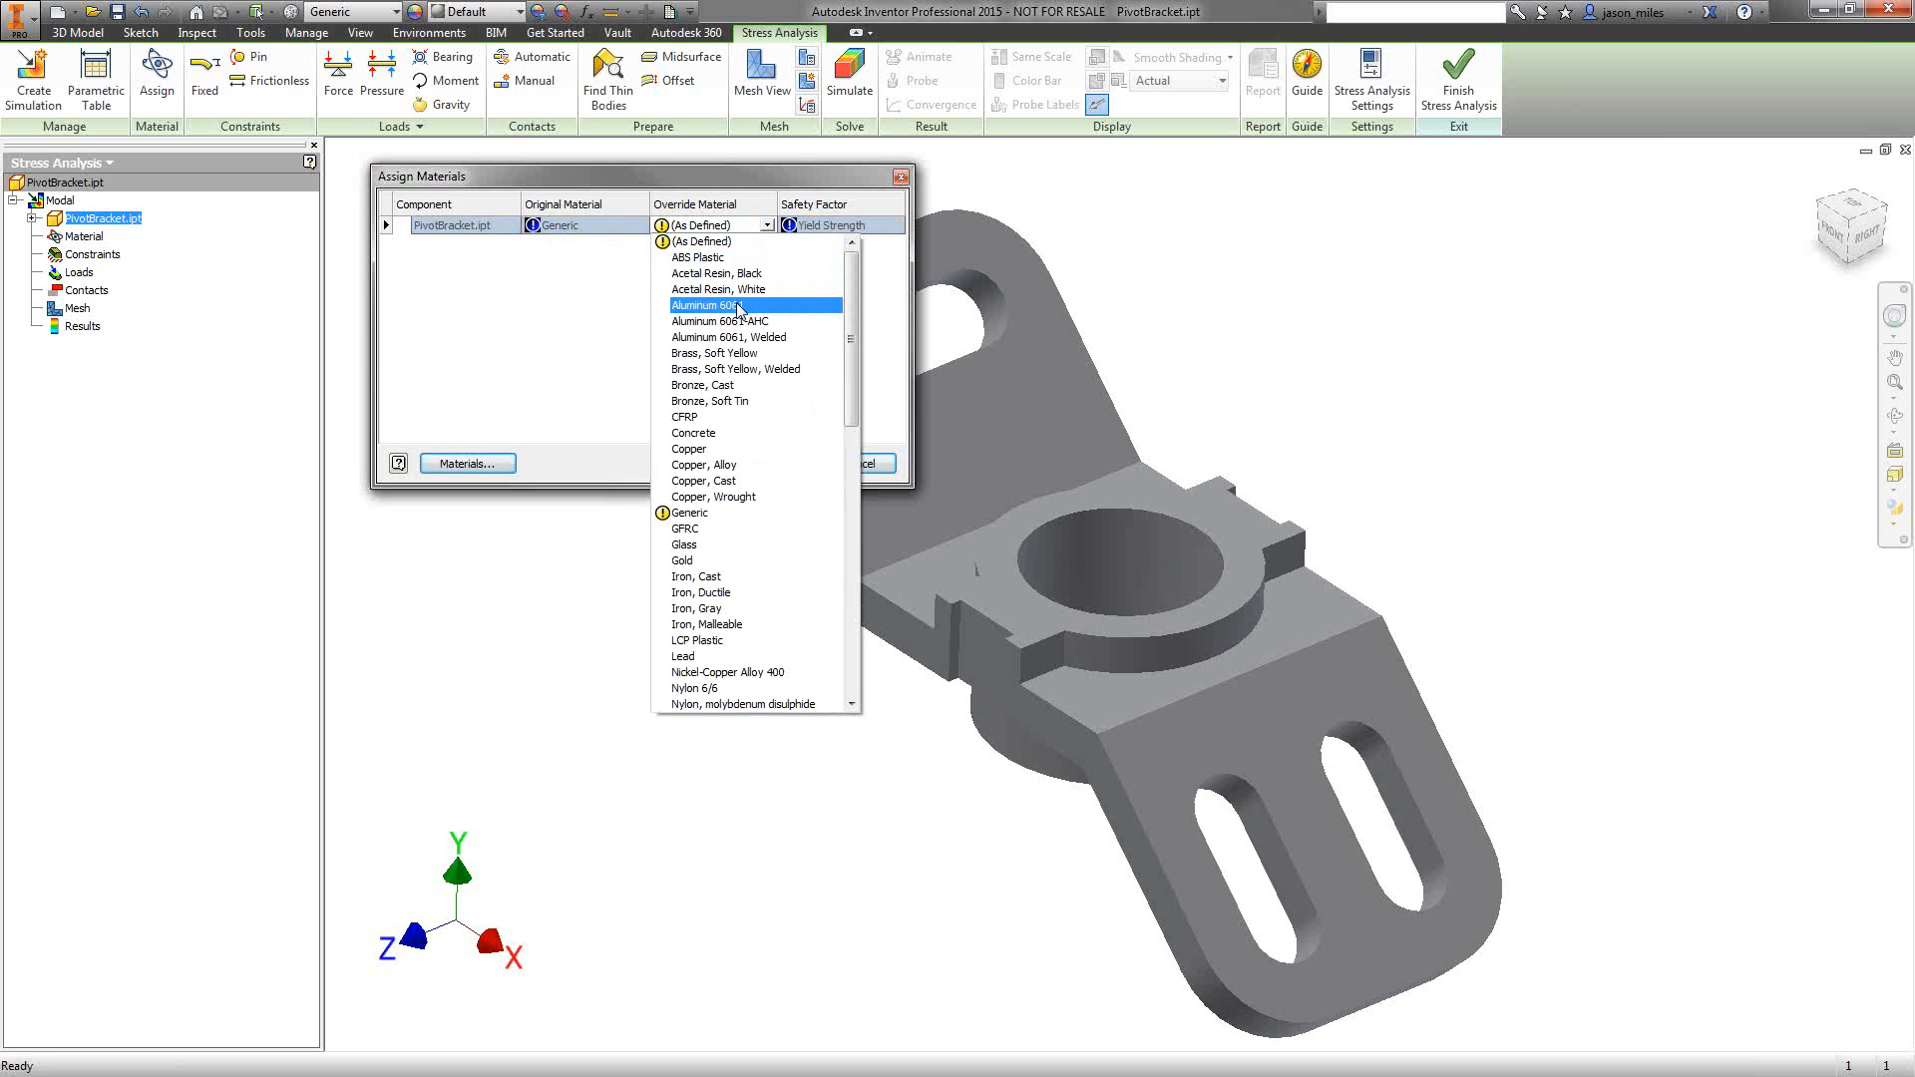
click(748, 309)
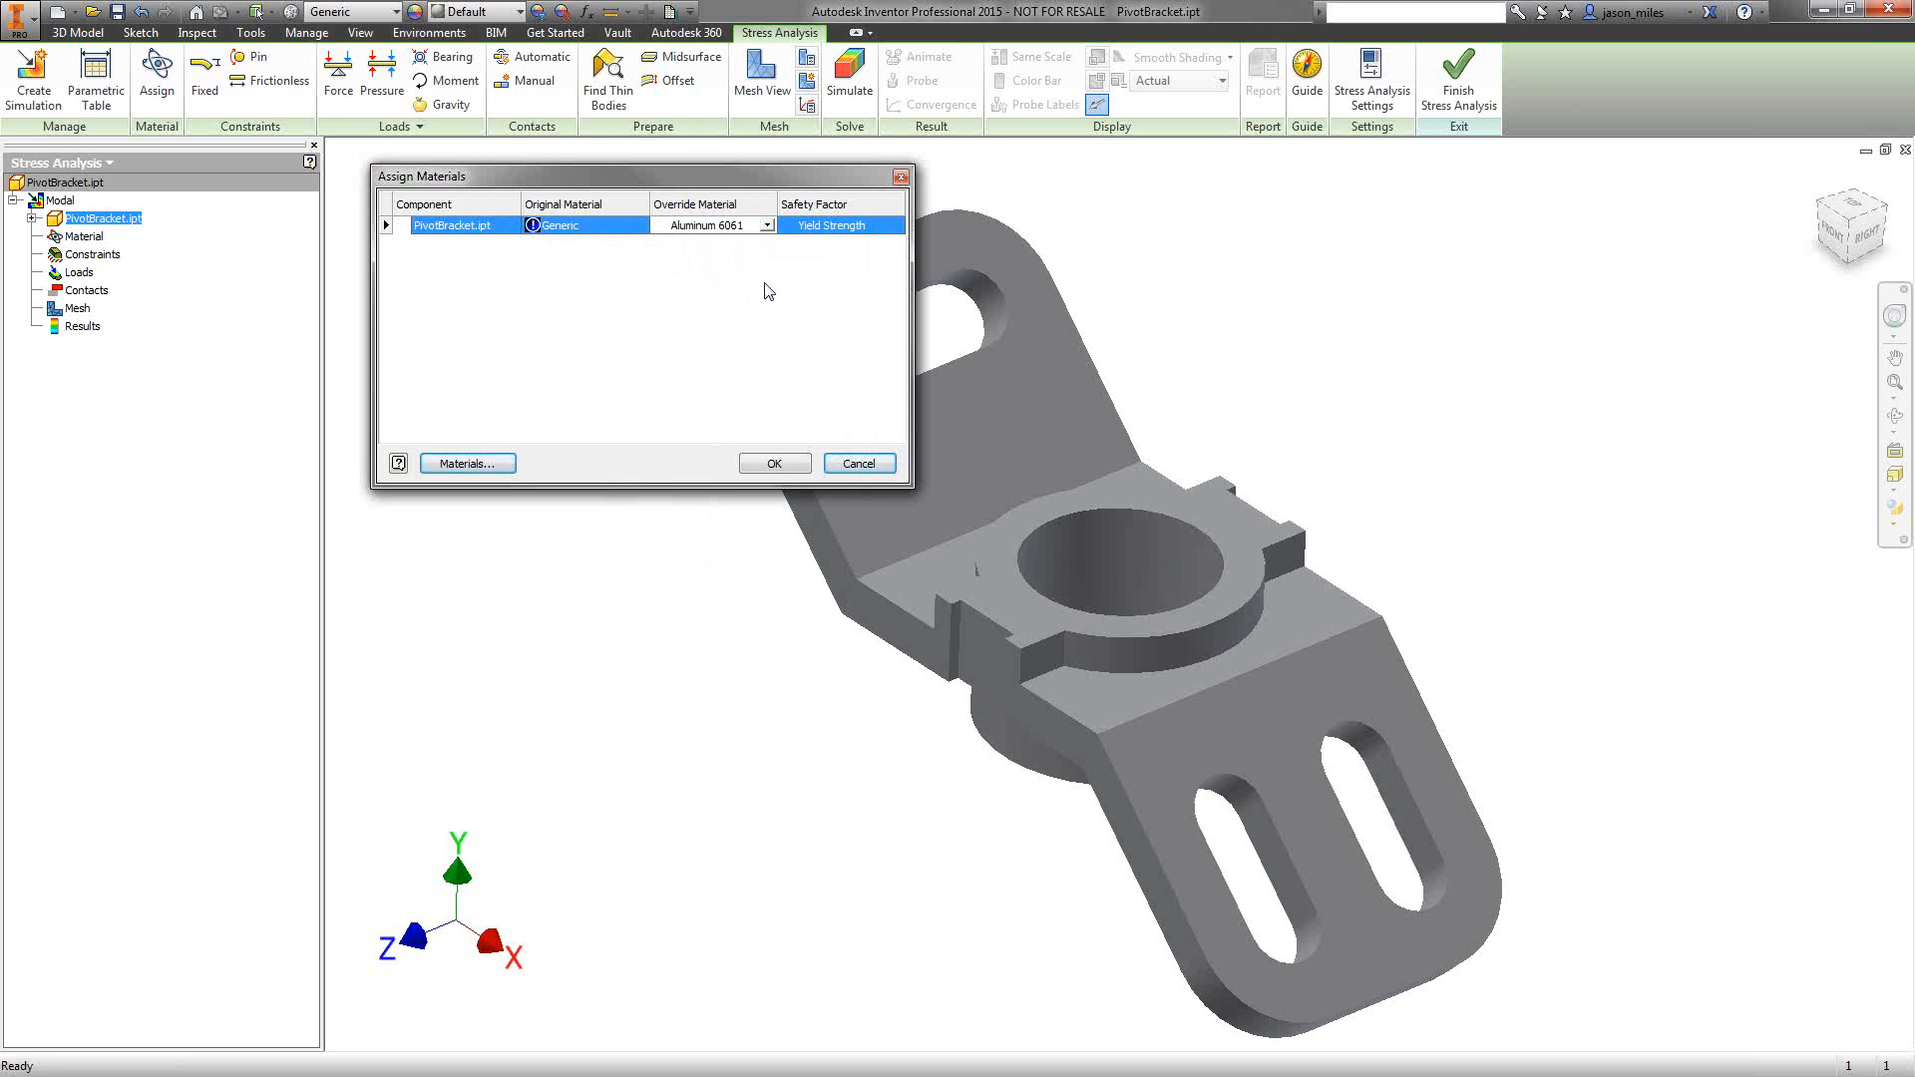
click(770, 465)
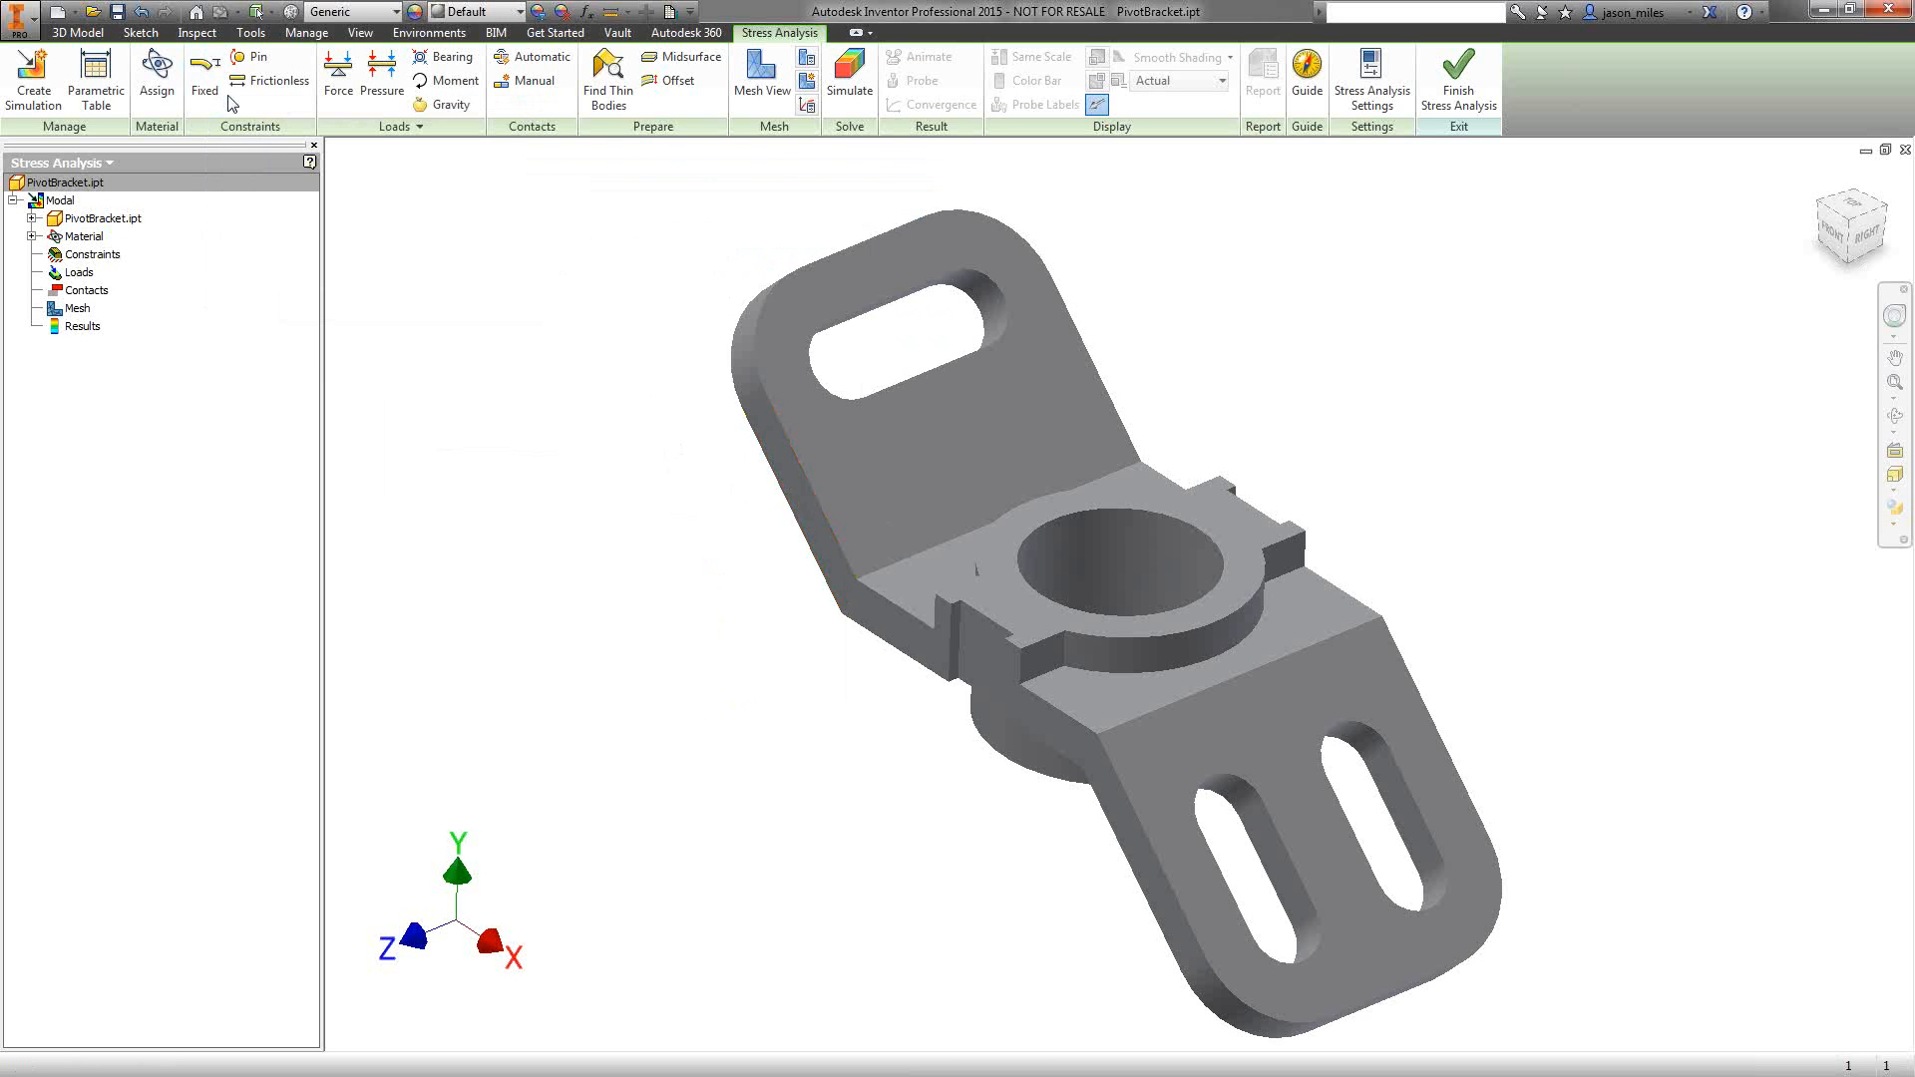
- Apply a fixed constraint to the inner cylindrical face of the bracket's central bore
drag(82, 167, 567, 175)
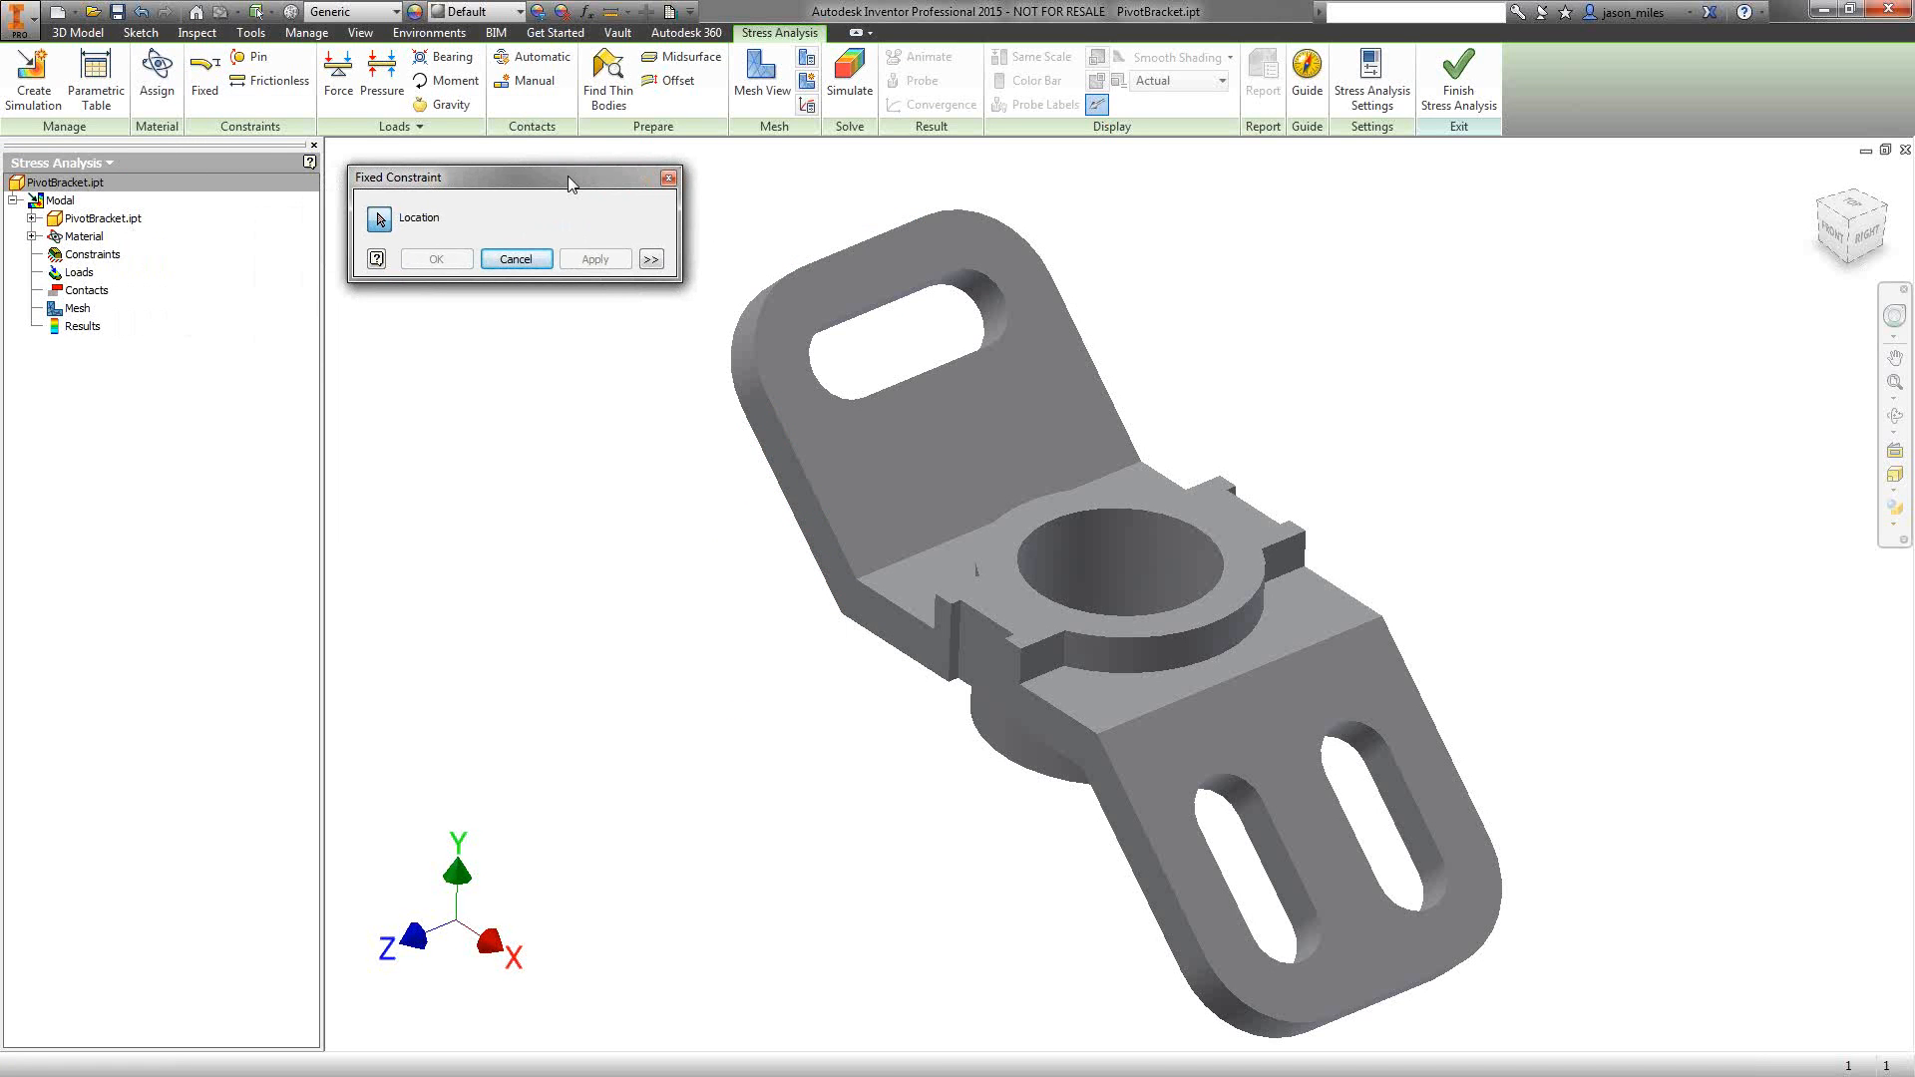
click(1134, 544)
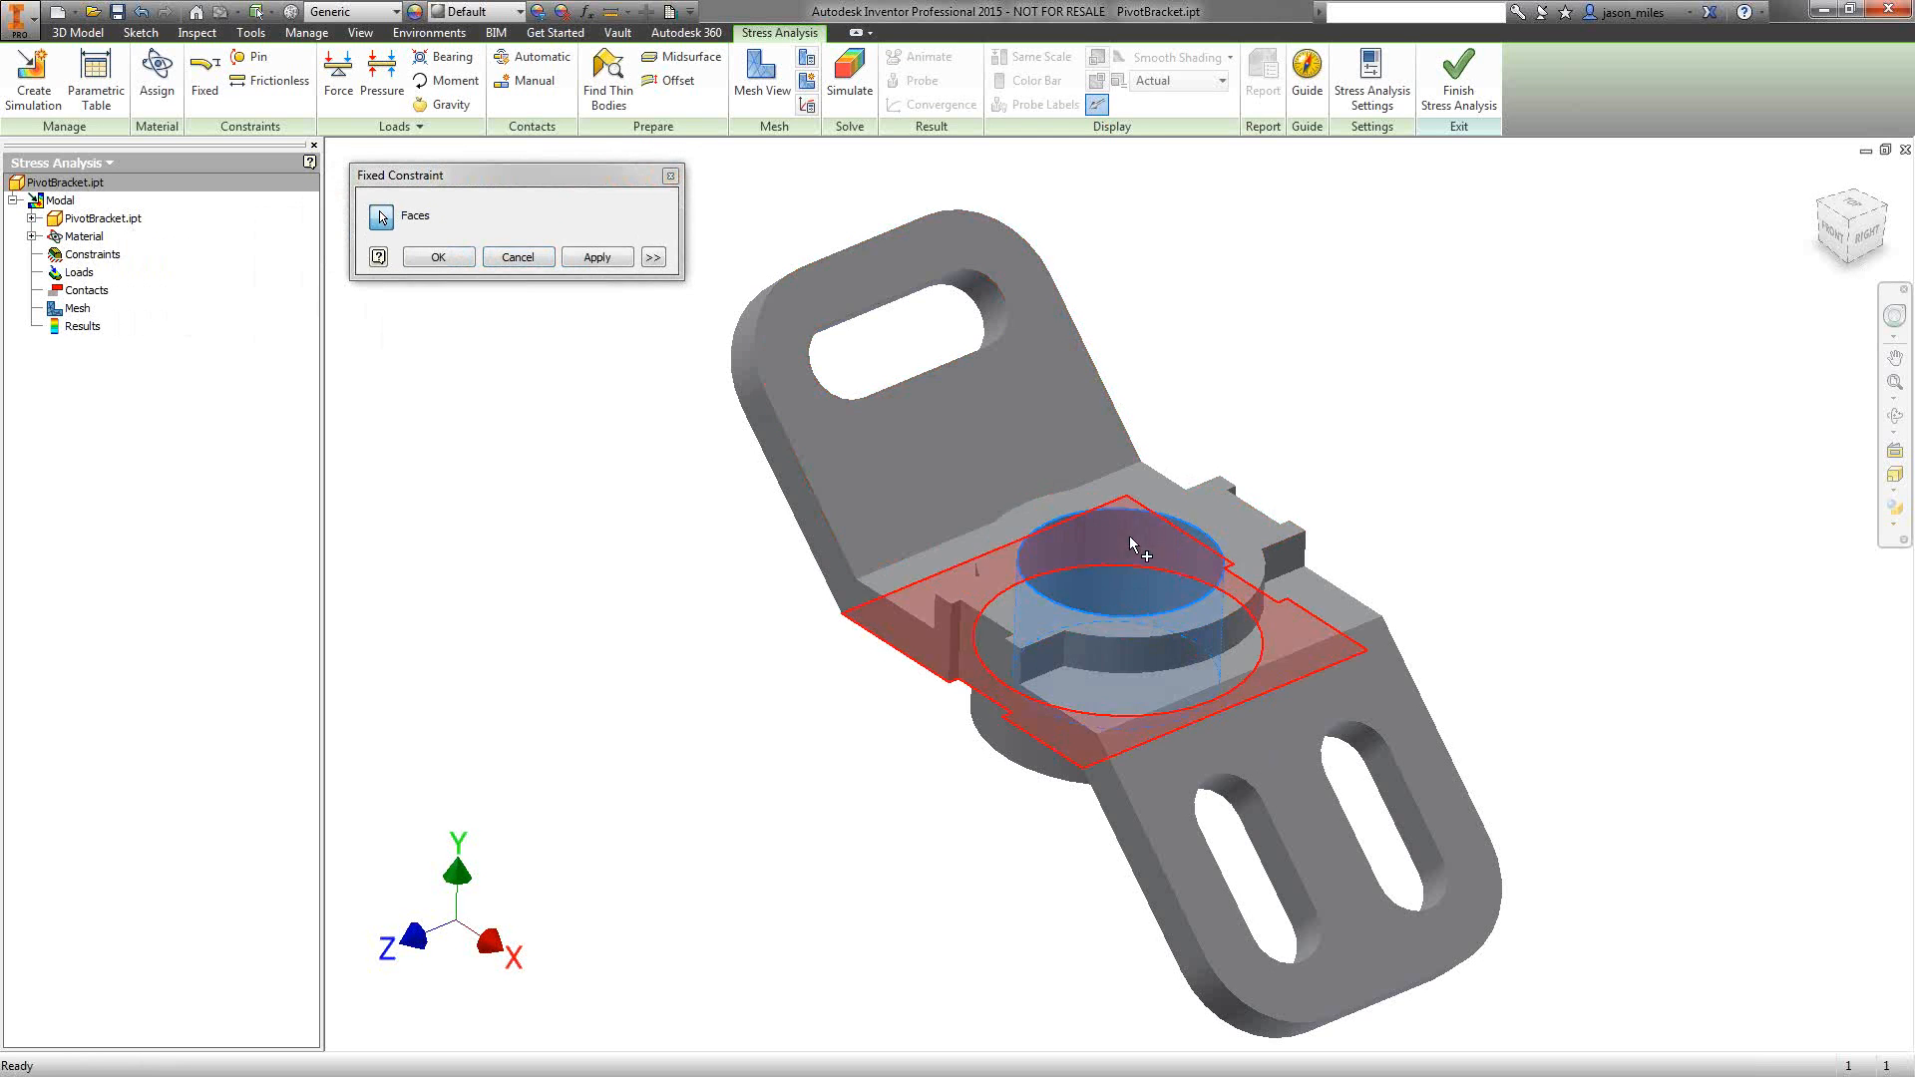
click(437, 258)
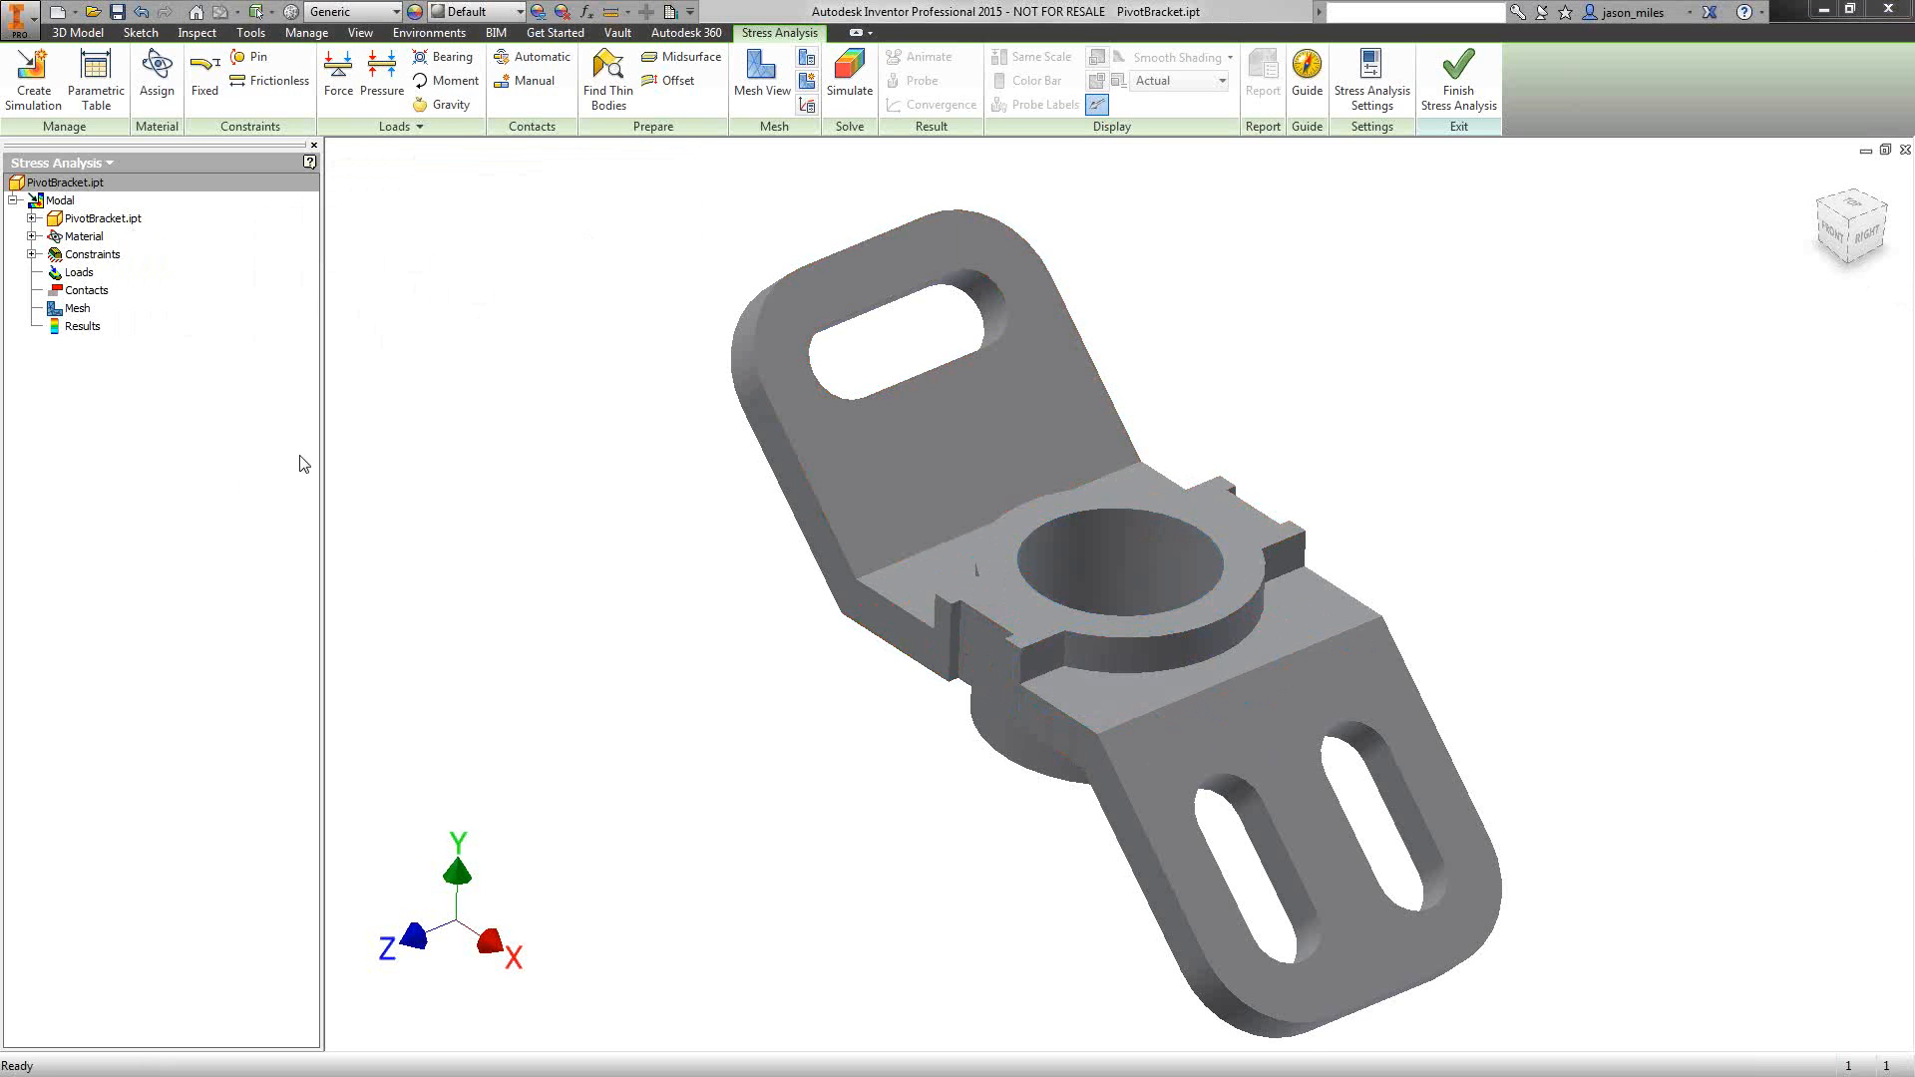
- Preview the bracket's mesh, hide it again, and run the modal simulation
click(757, 92)
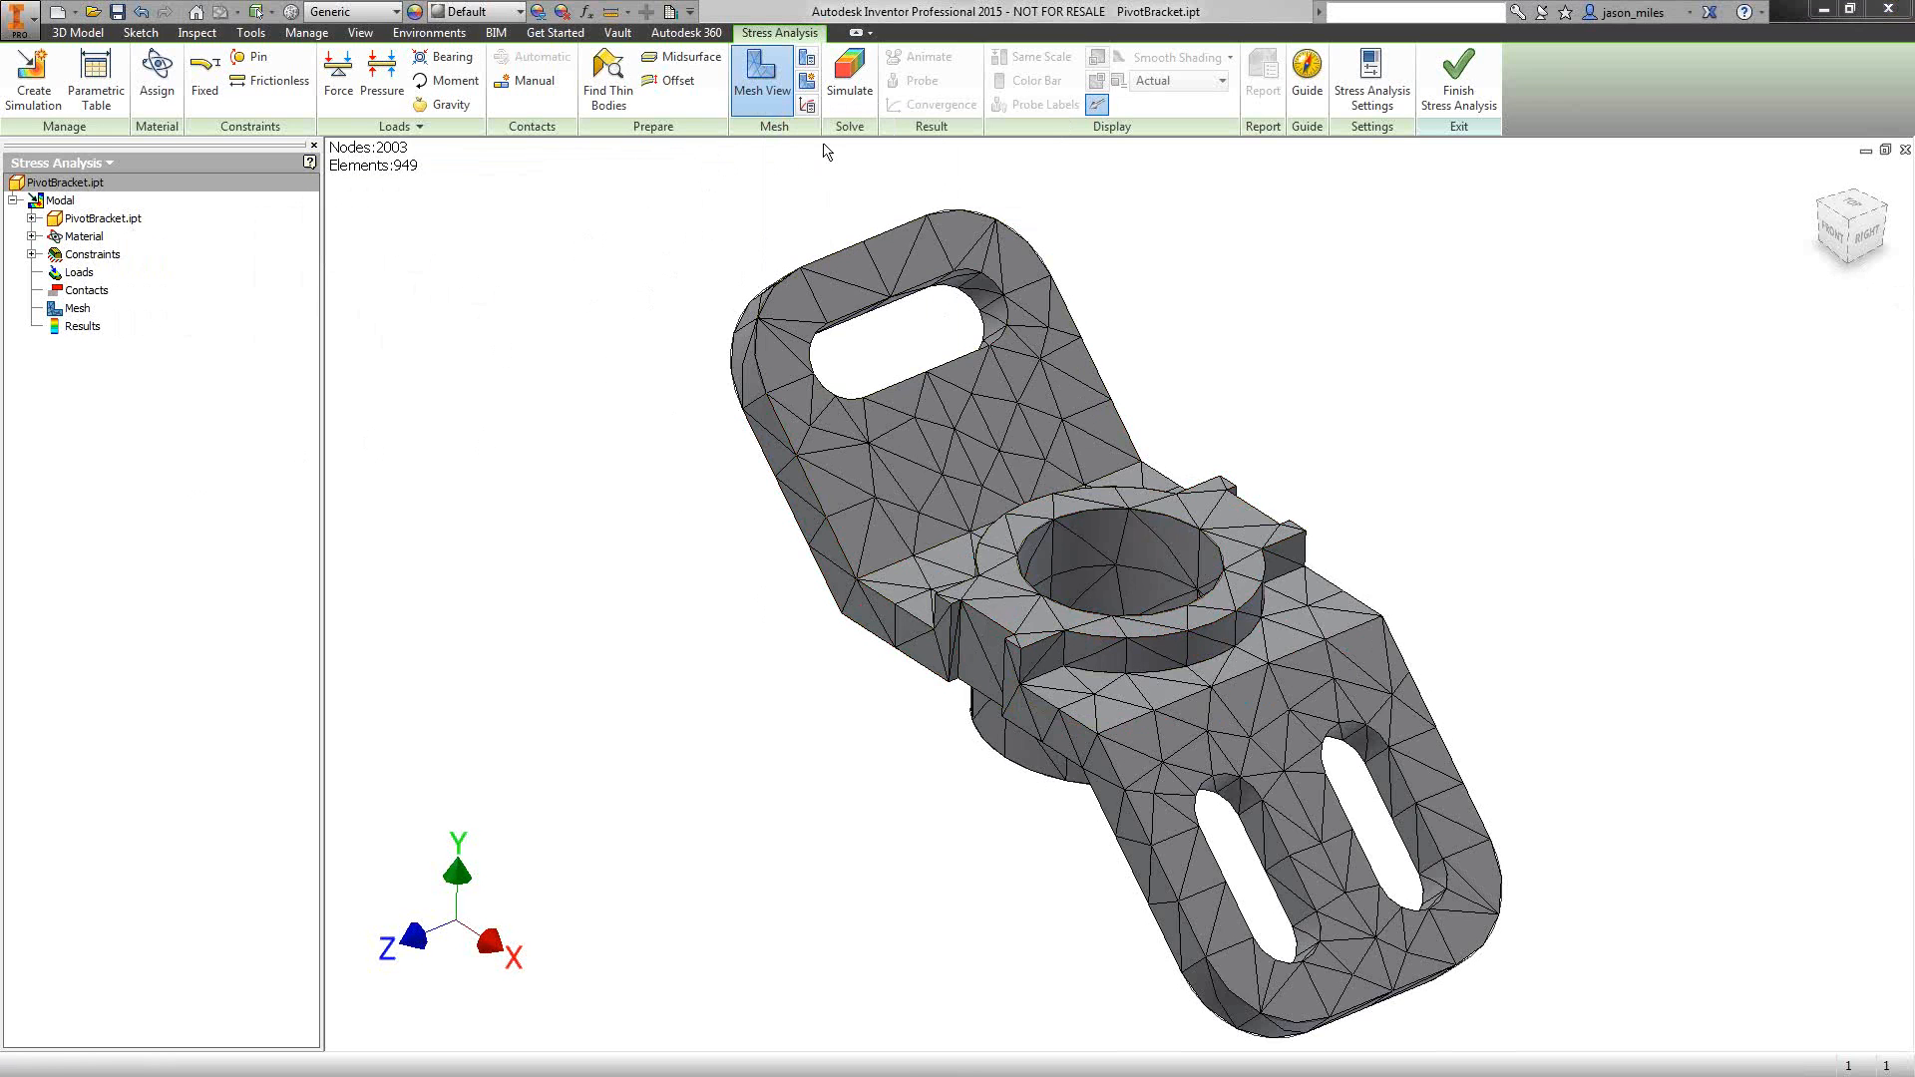
click(763, 85)
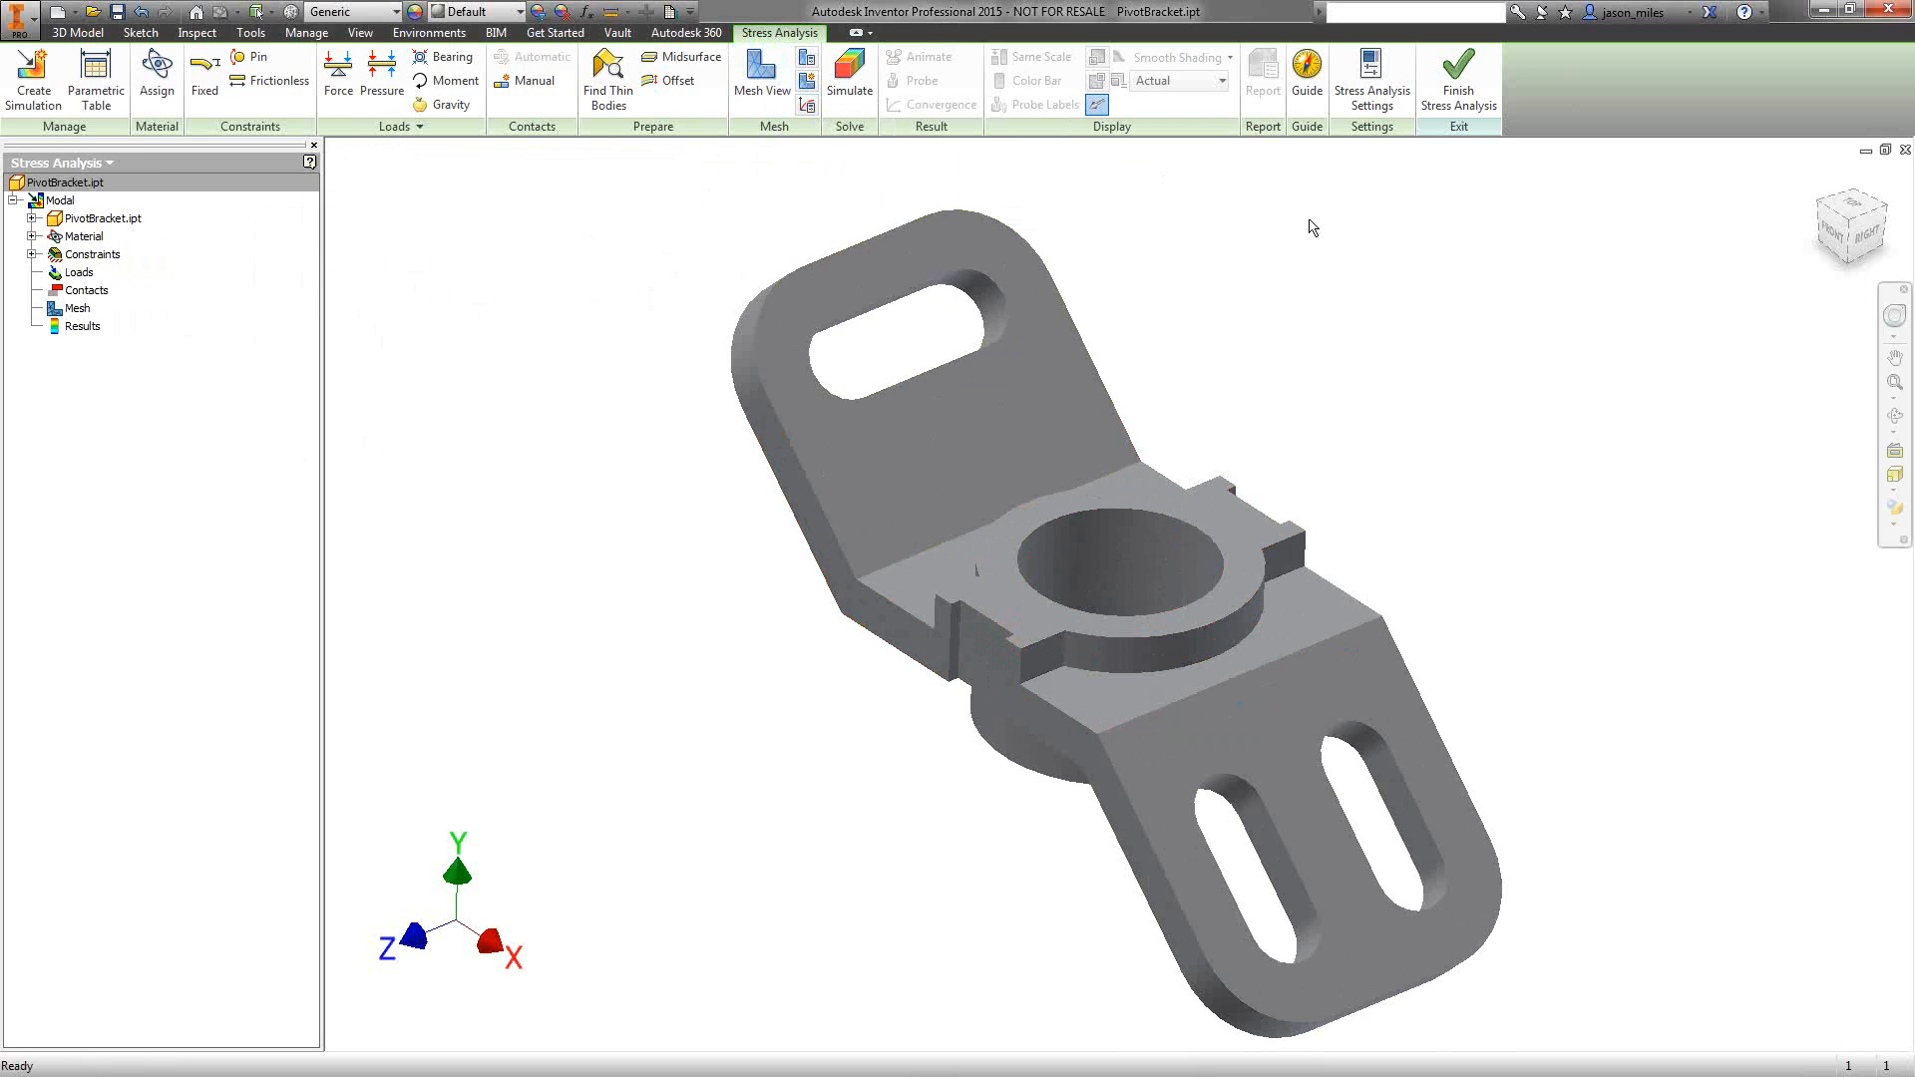
click(849, 92)
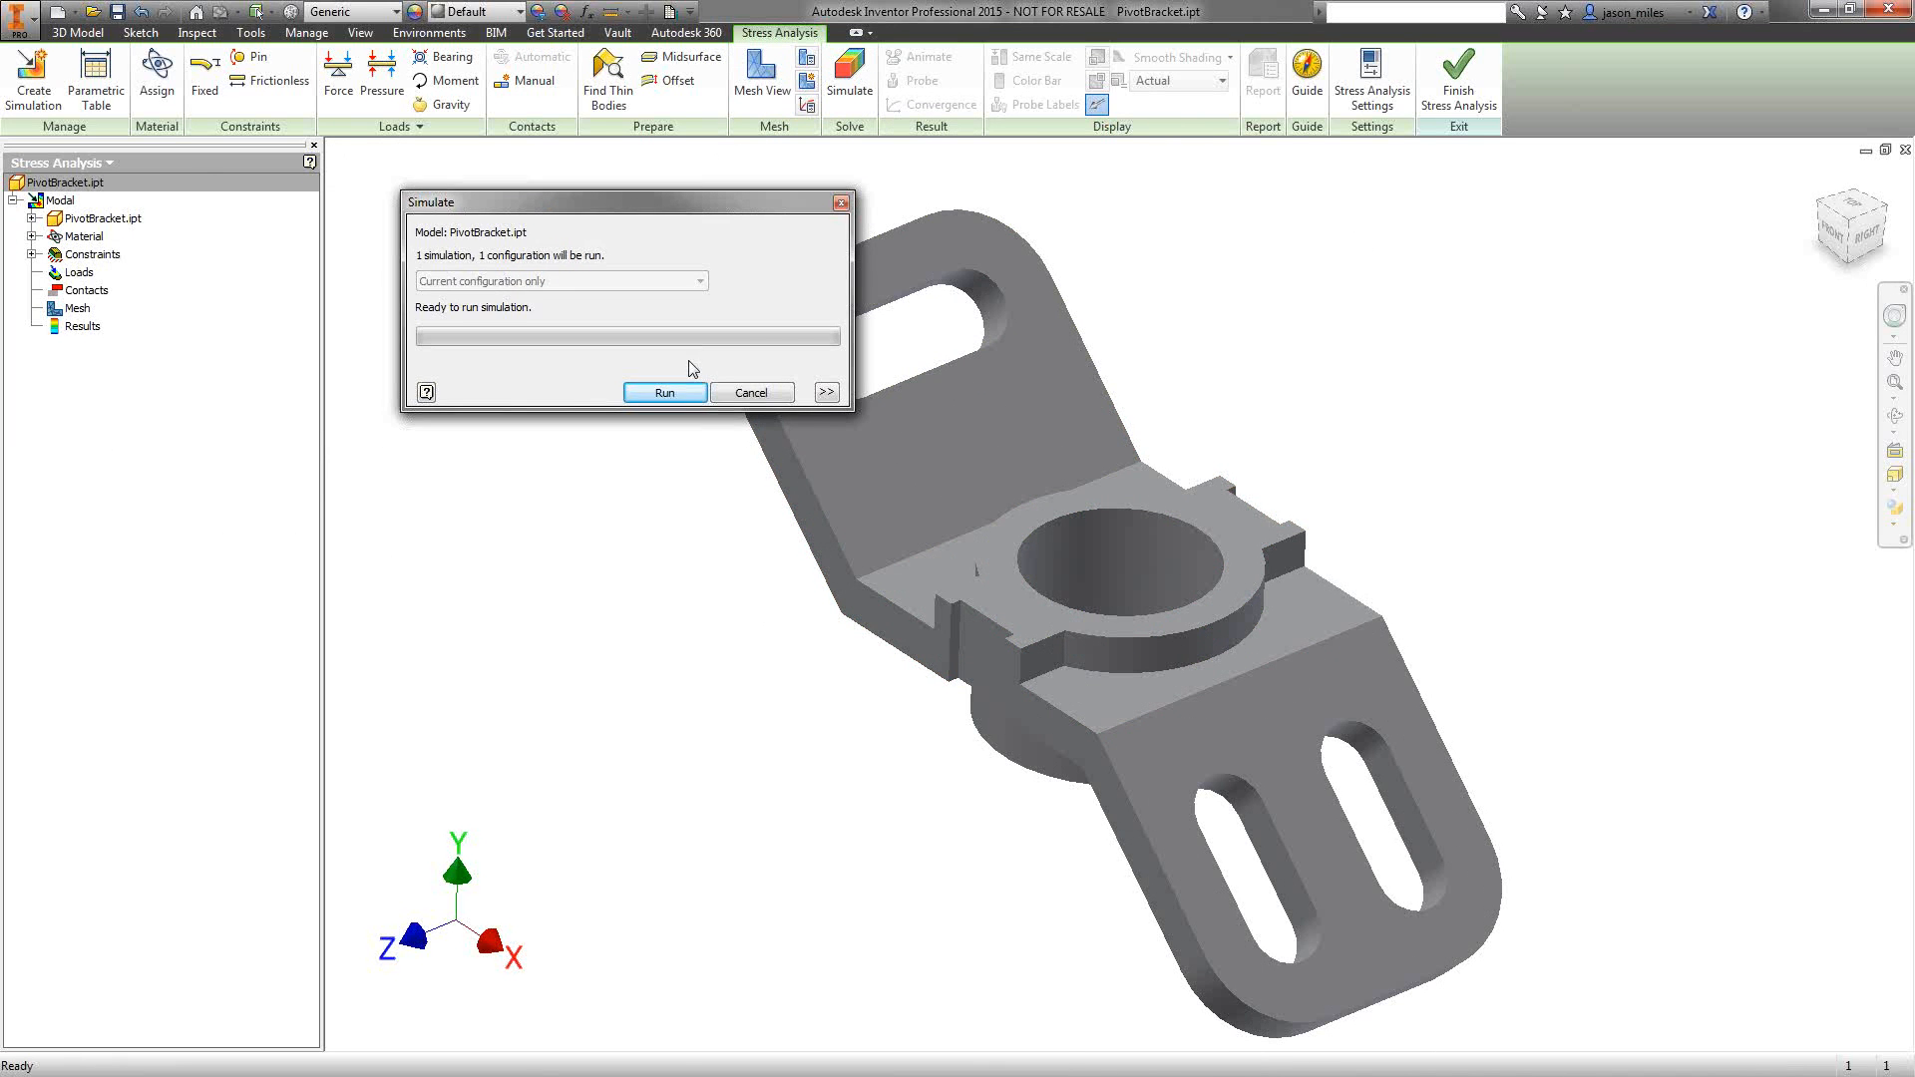
click(666, 393)
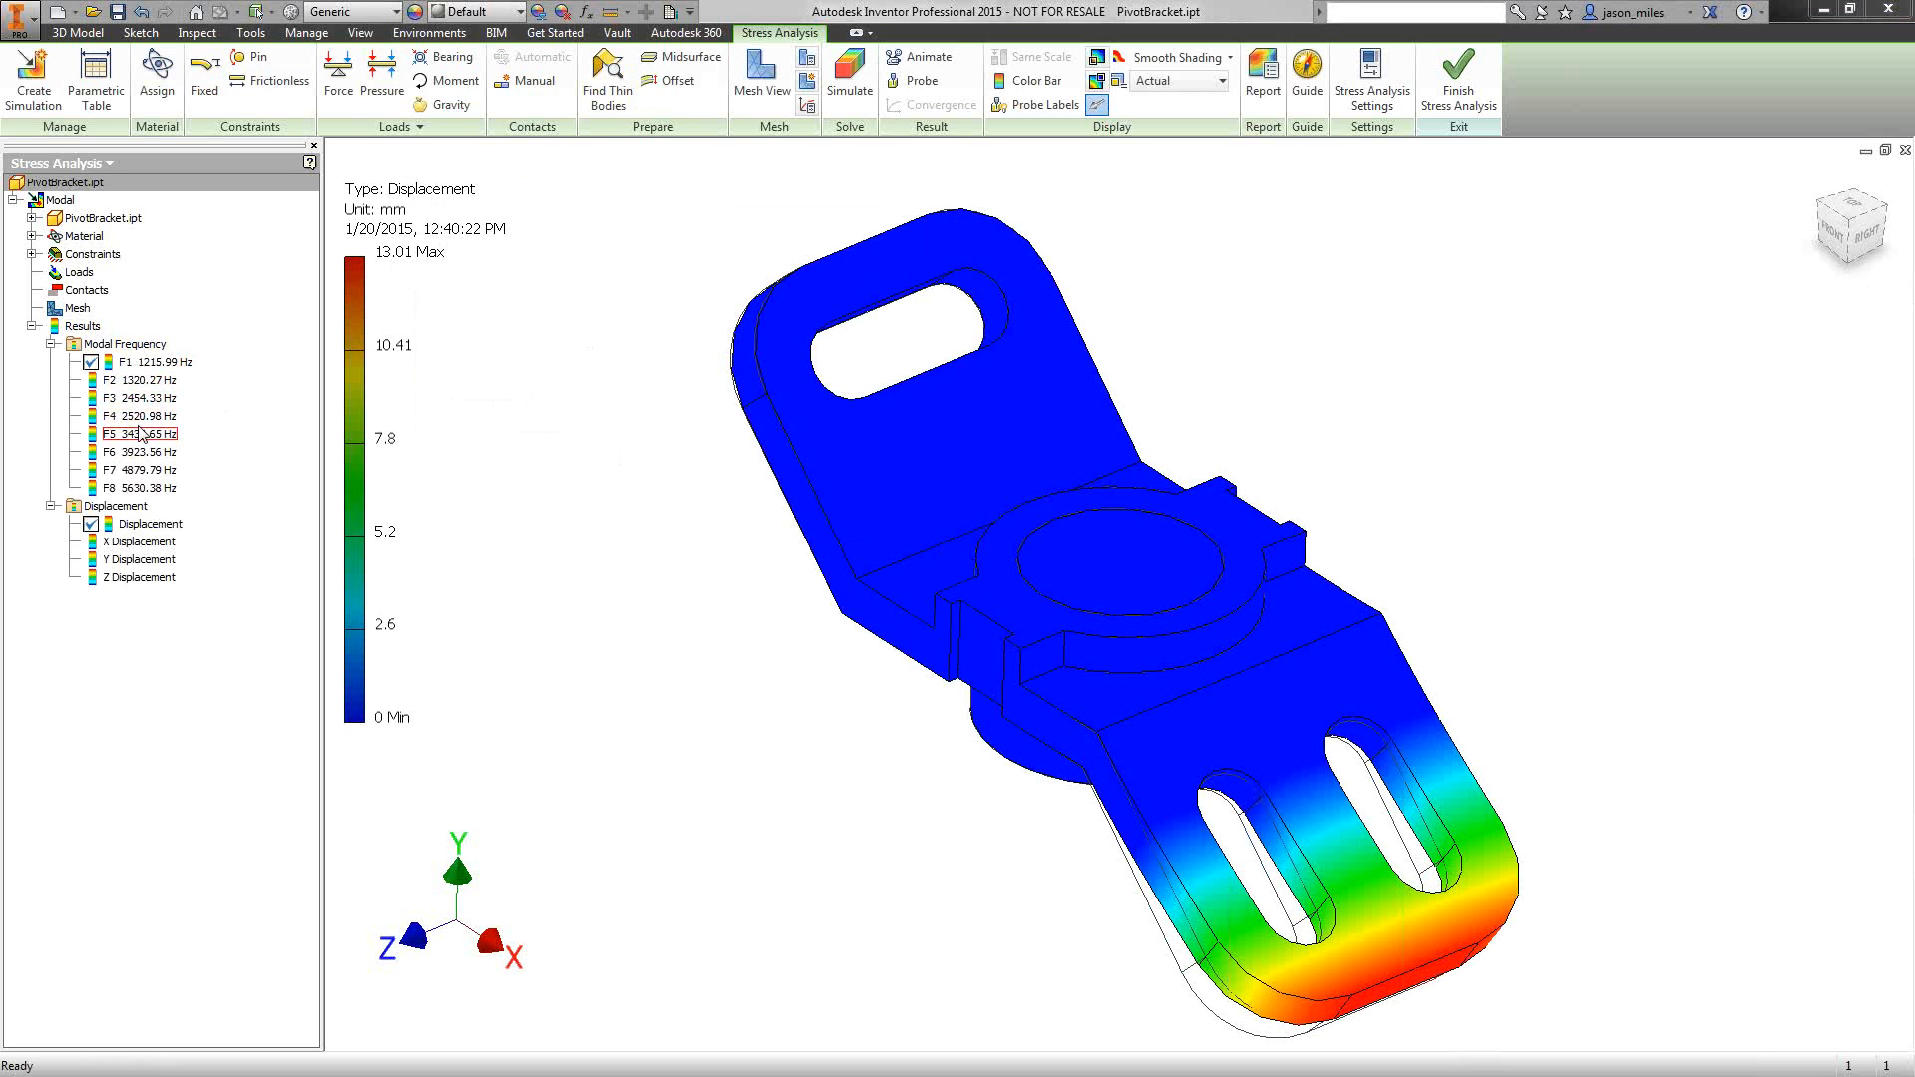
- Examine the bracket's deformed shape for modal frequencies F1 and F3, ending with F3 displayed
double_click(124, 400)
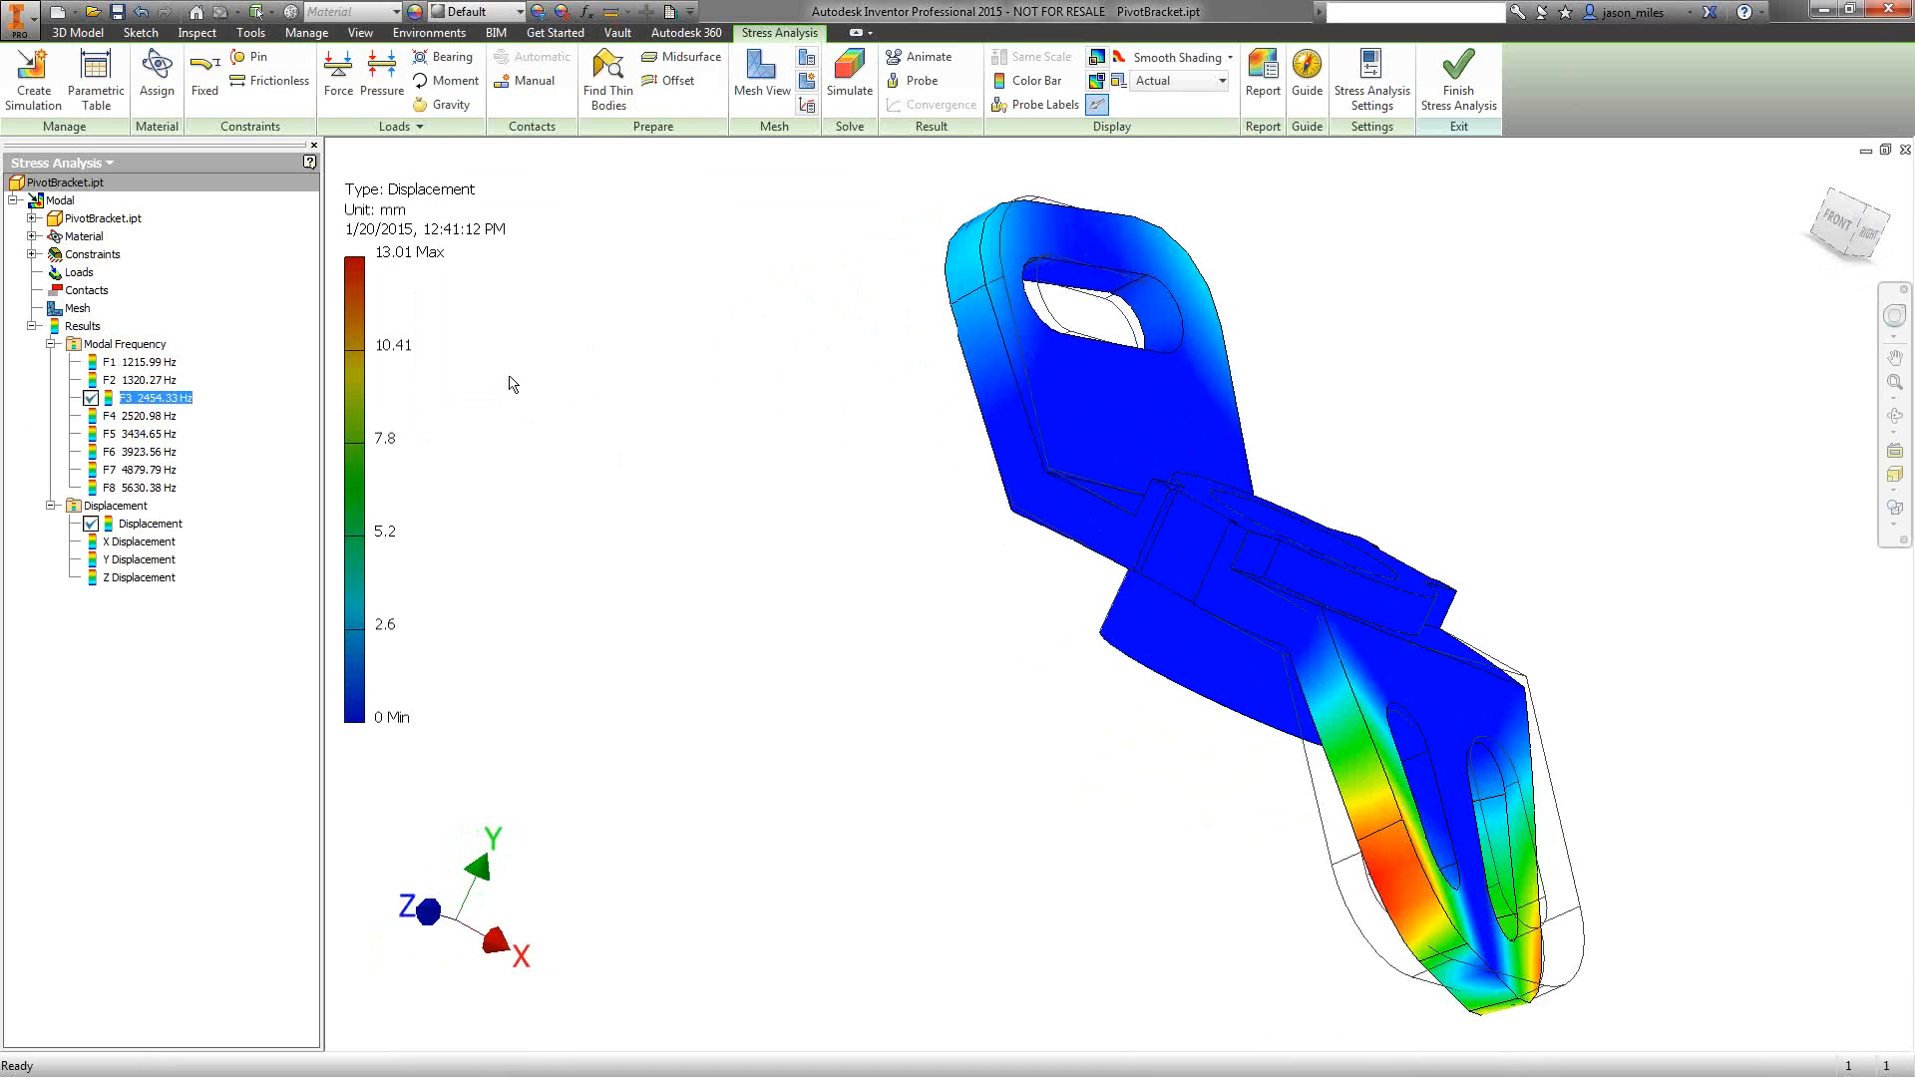
click(125, 365)
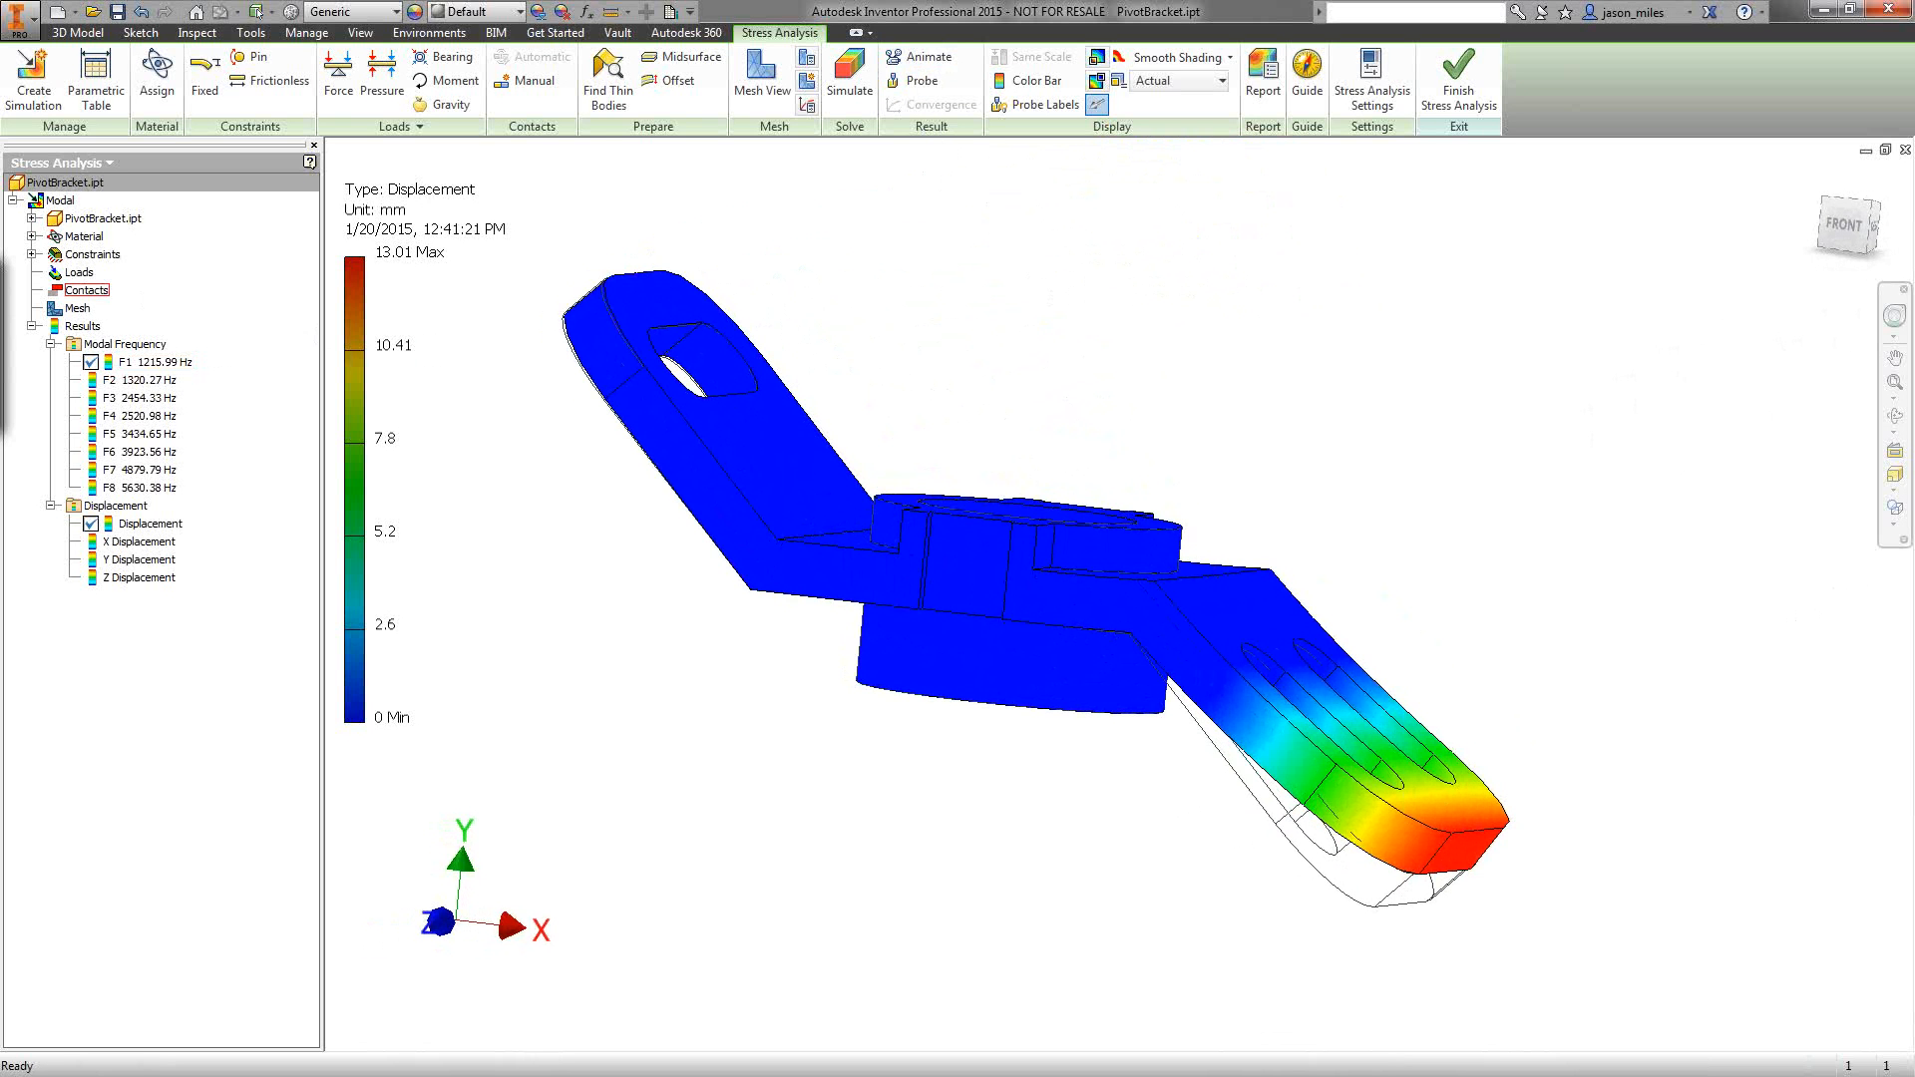
key(F6)
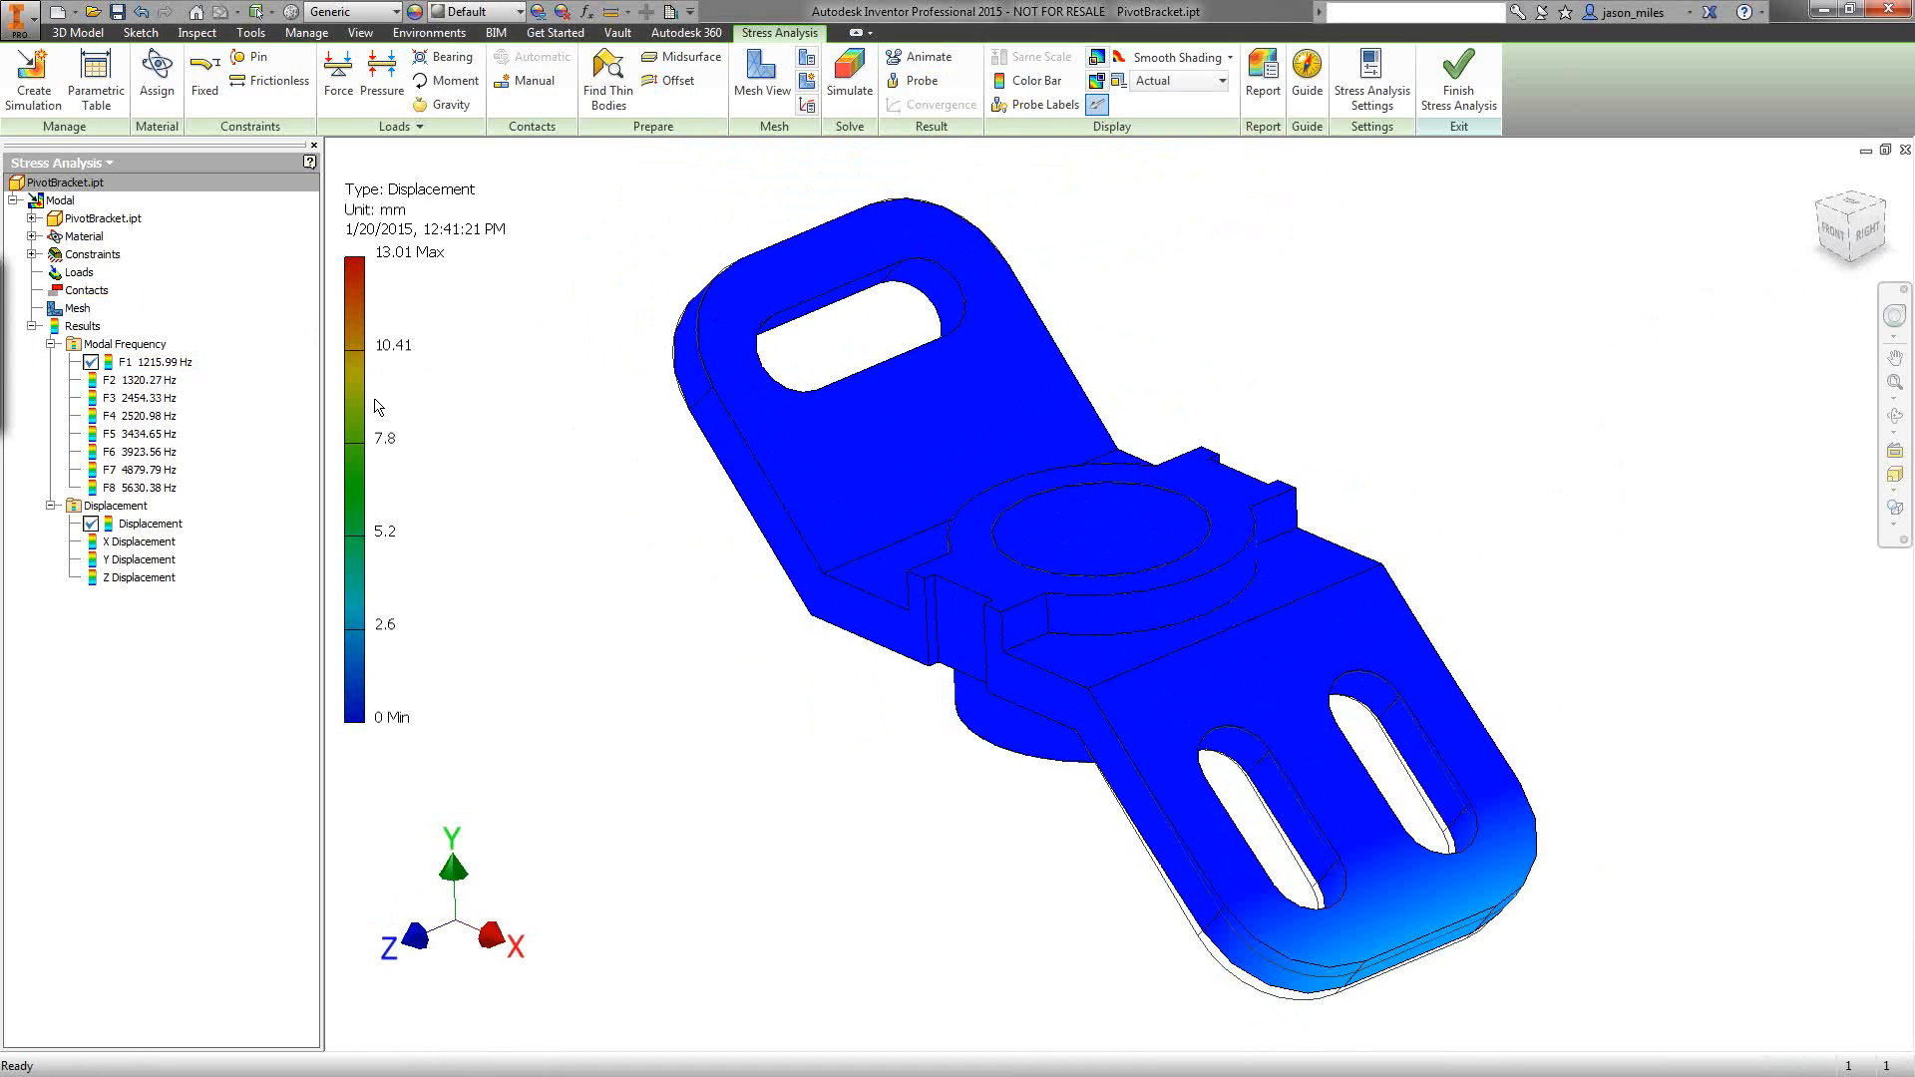
click(139, 399)
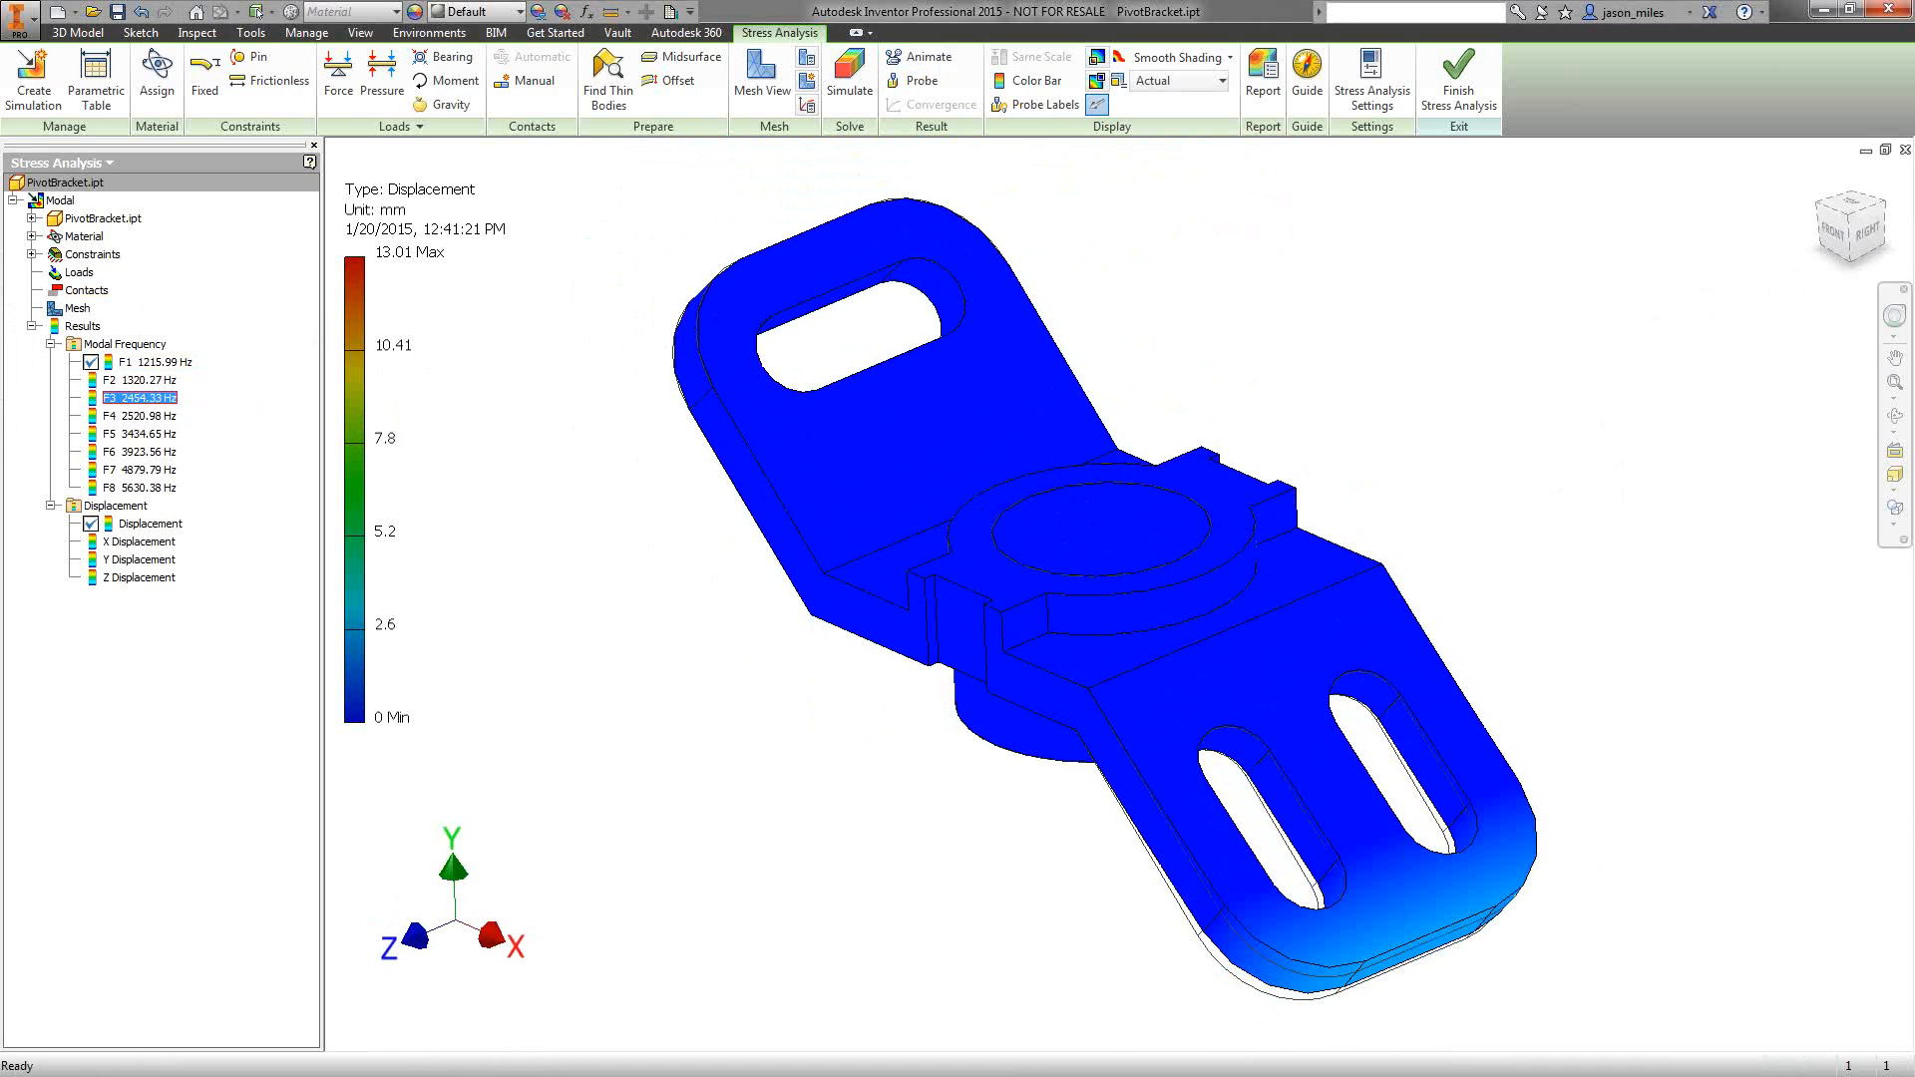
double_click(140, 397)
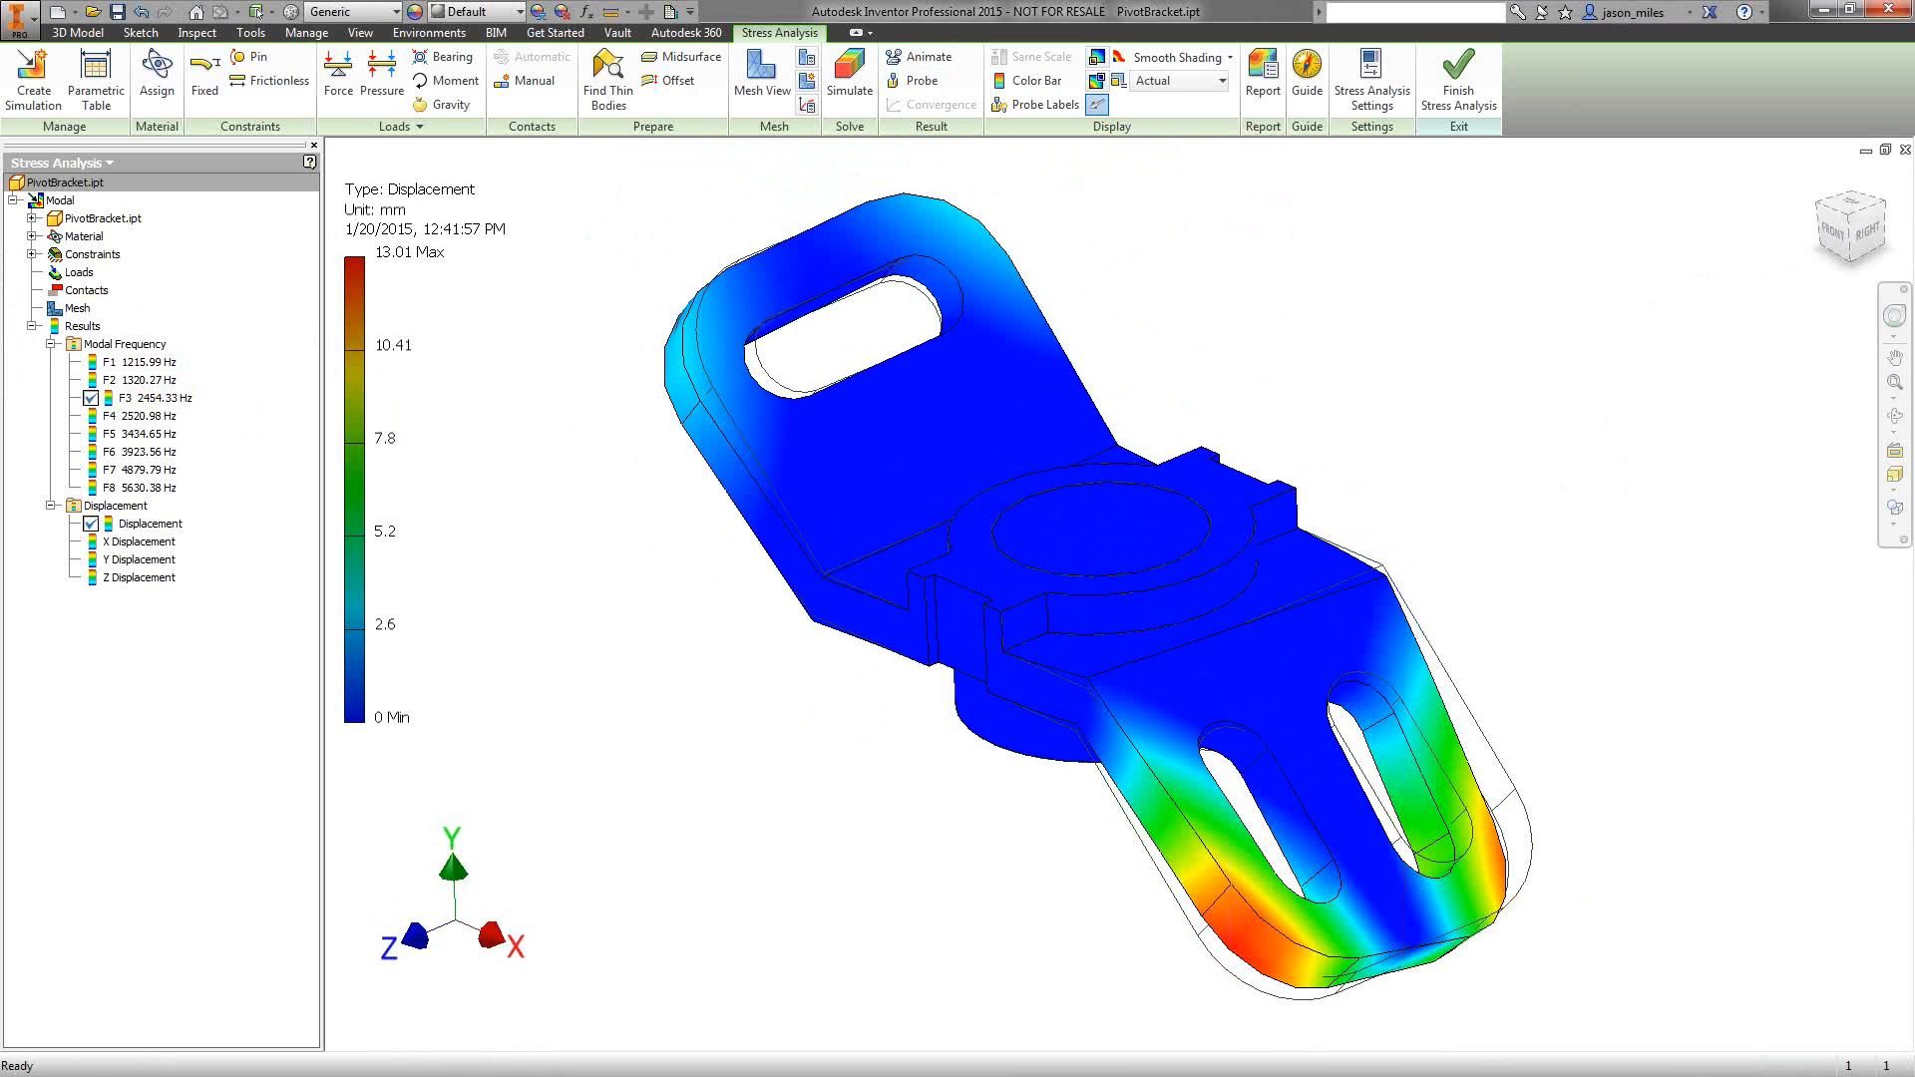
shift+middle_drag(957, 369, 861, 369)
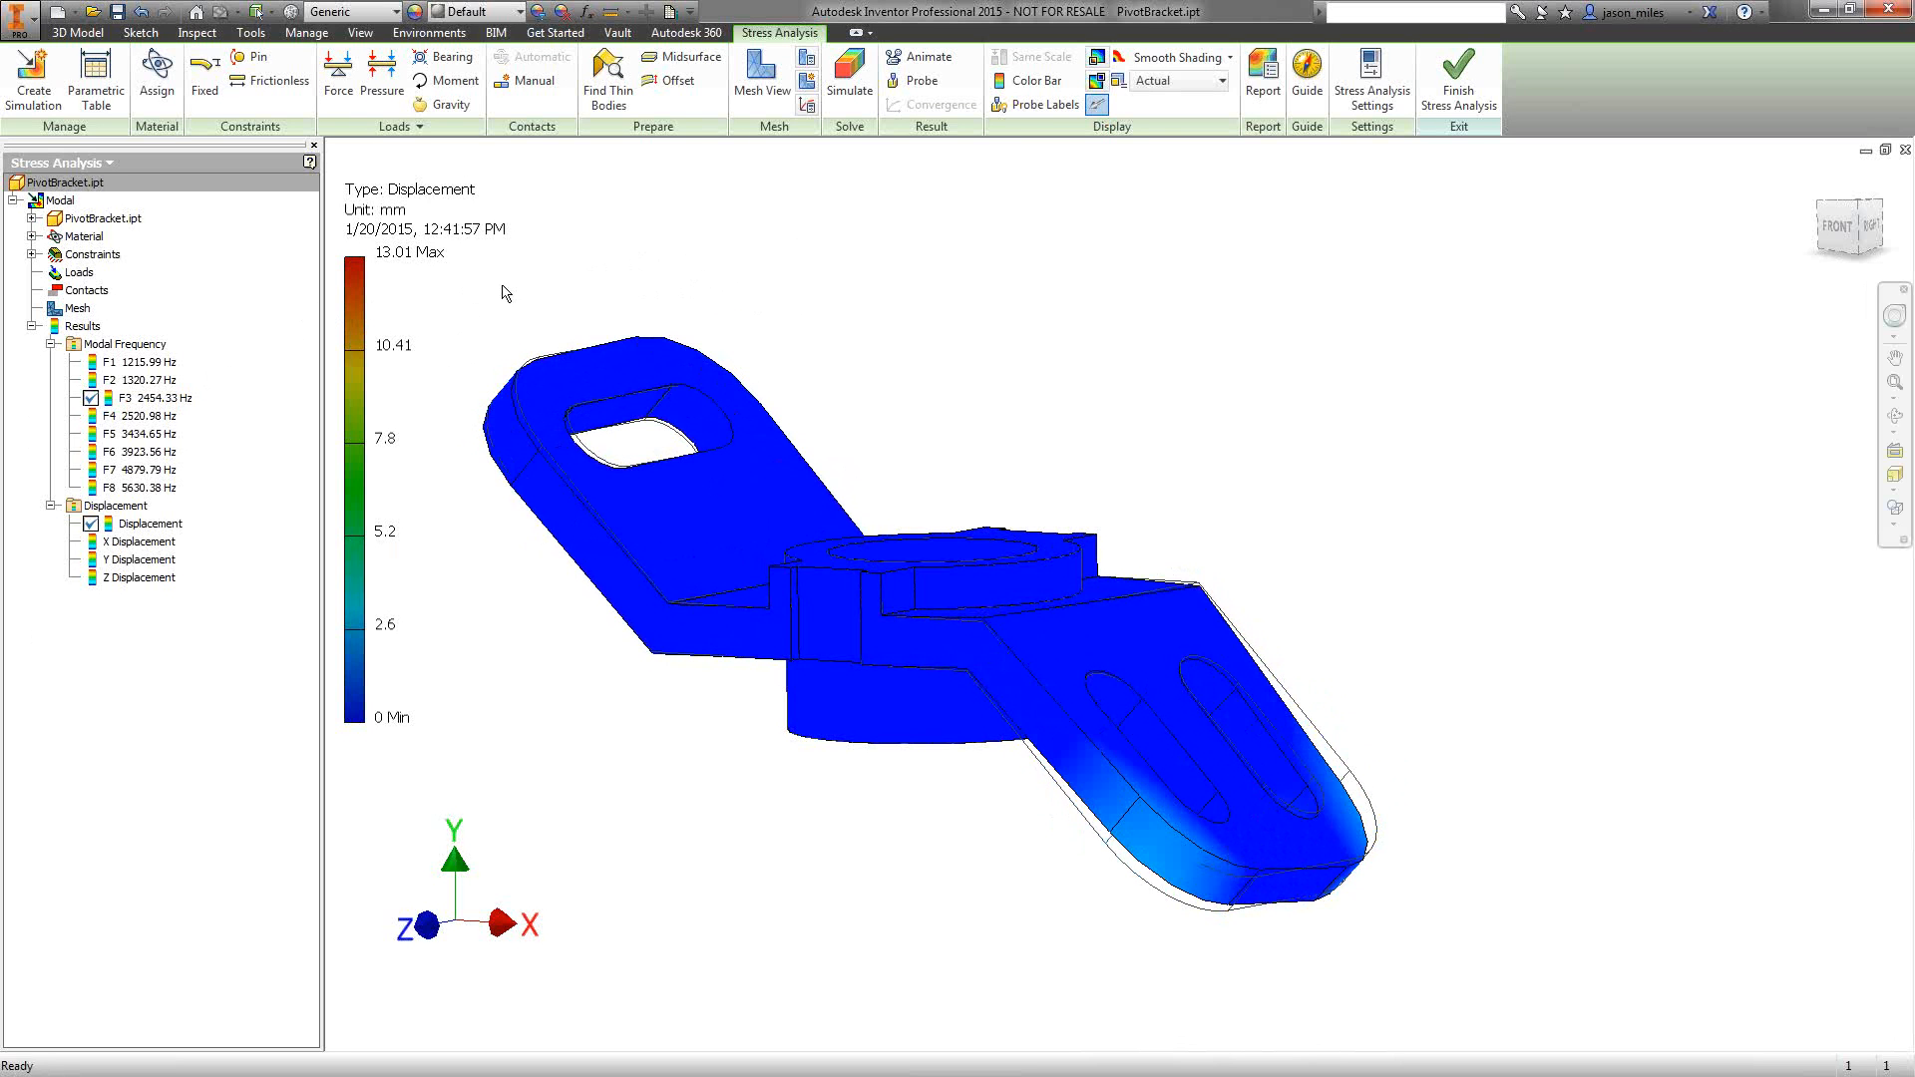
- Review the Modal simulation's material and constraint entries, then collapse its Material, Constraints and Results branches
click(32, 238)
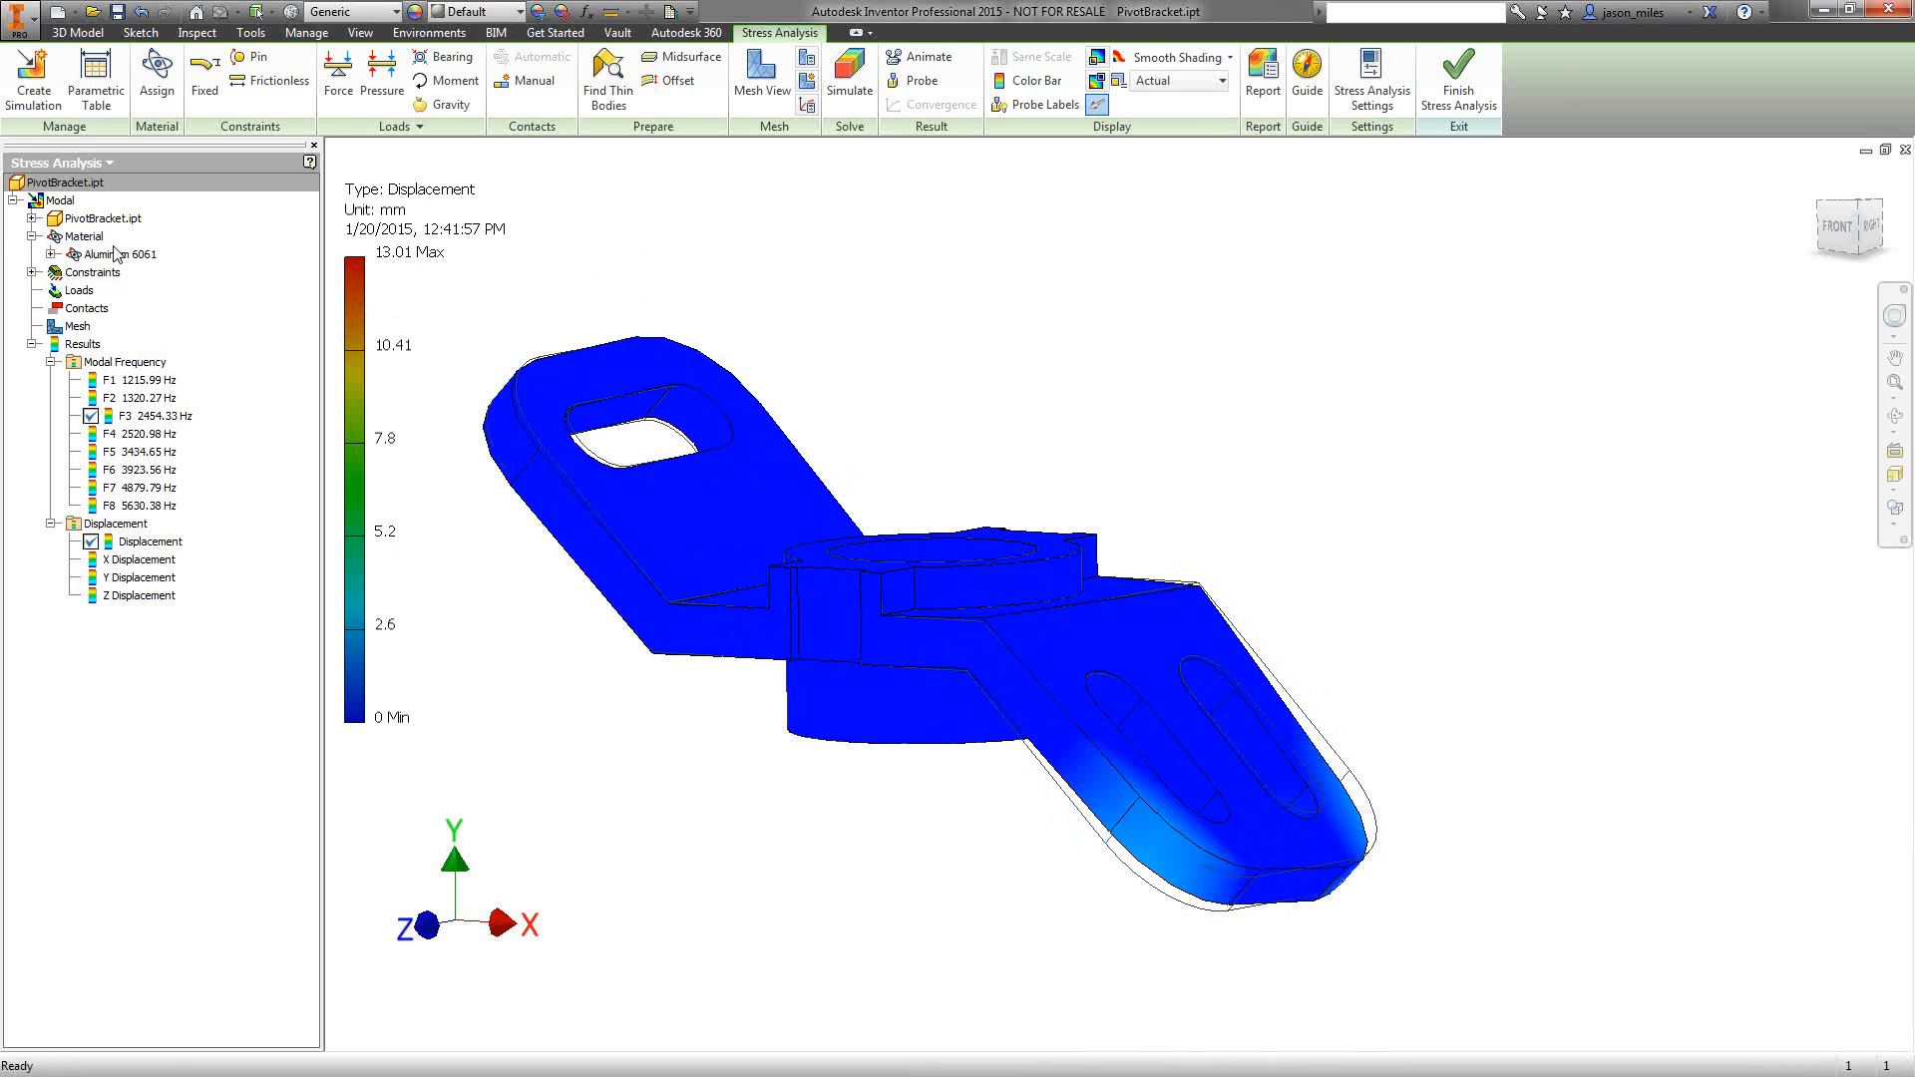
click(32, 272)
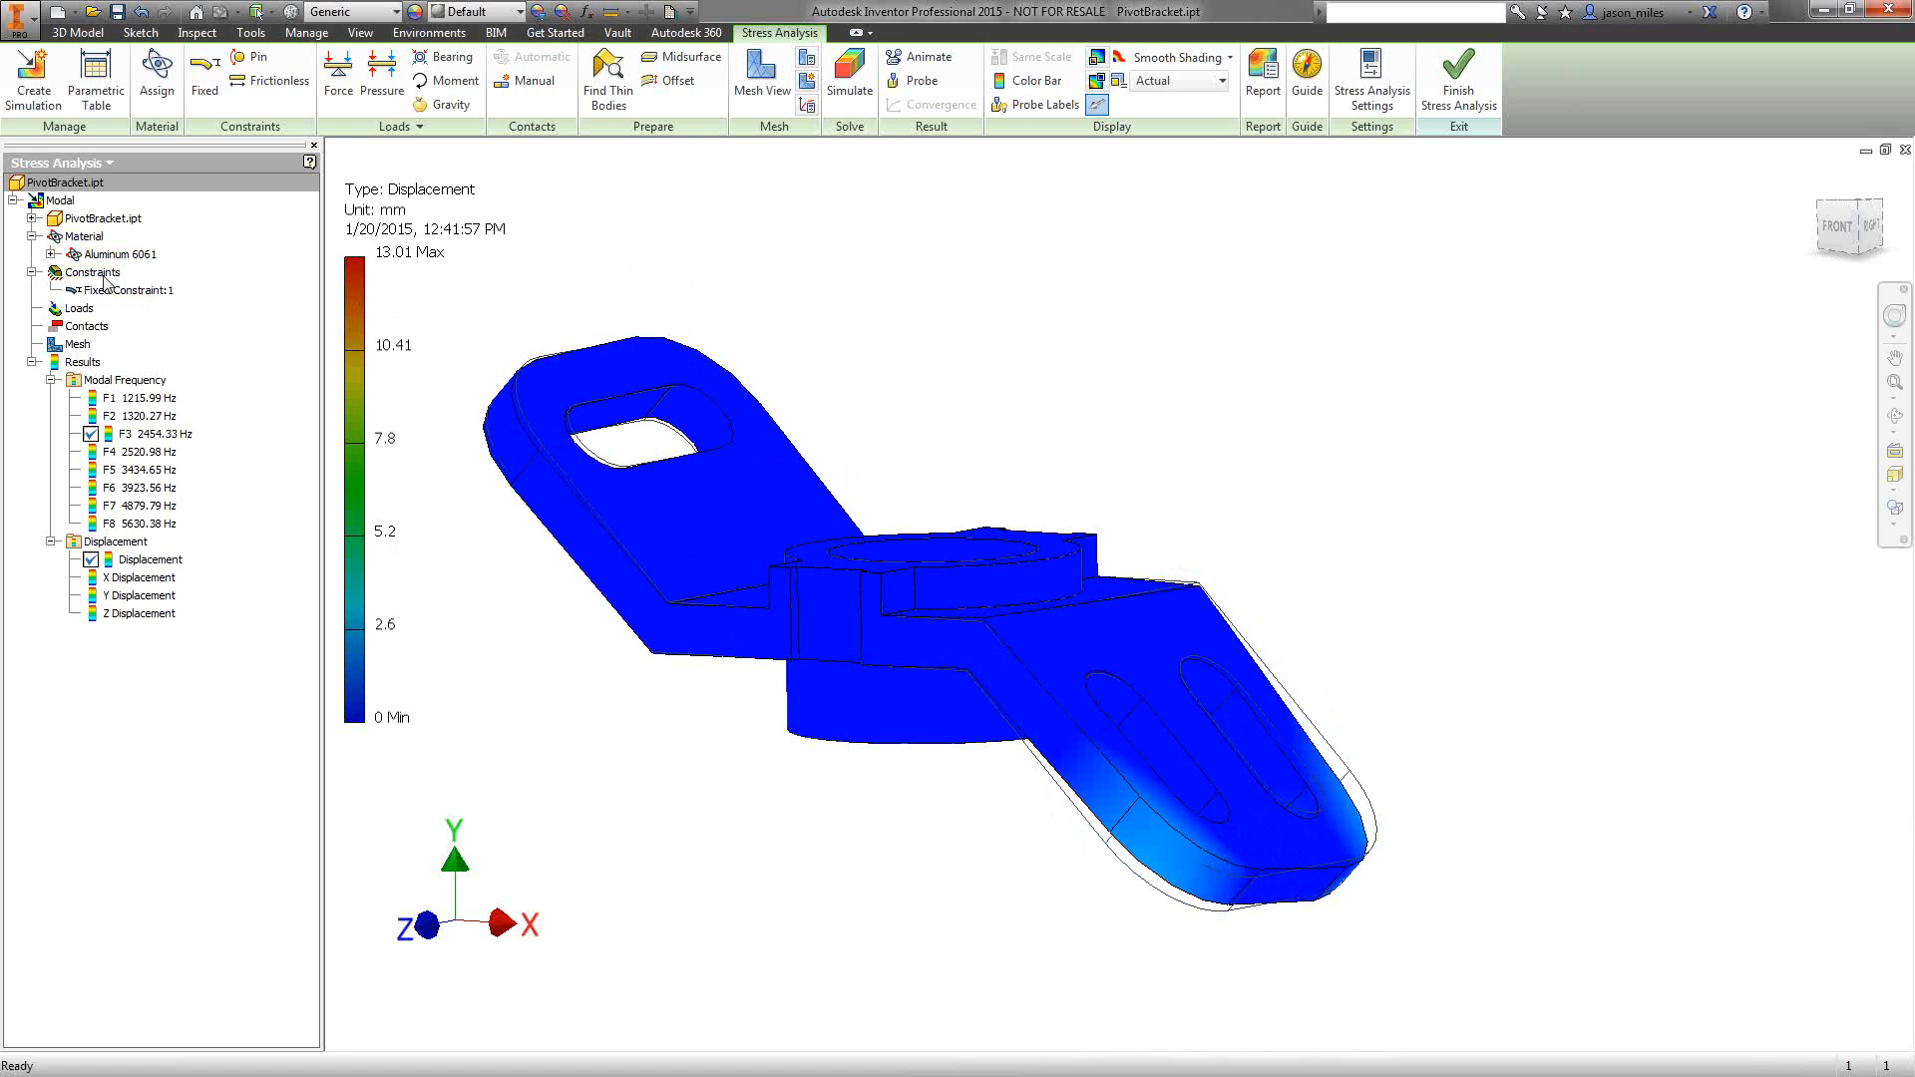
click(60, 201)
right_click(61, 202)
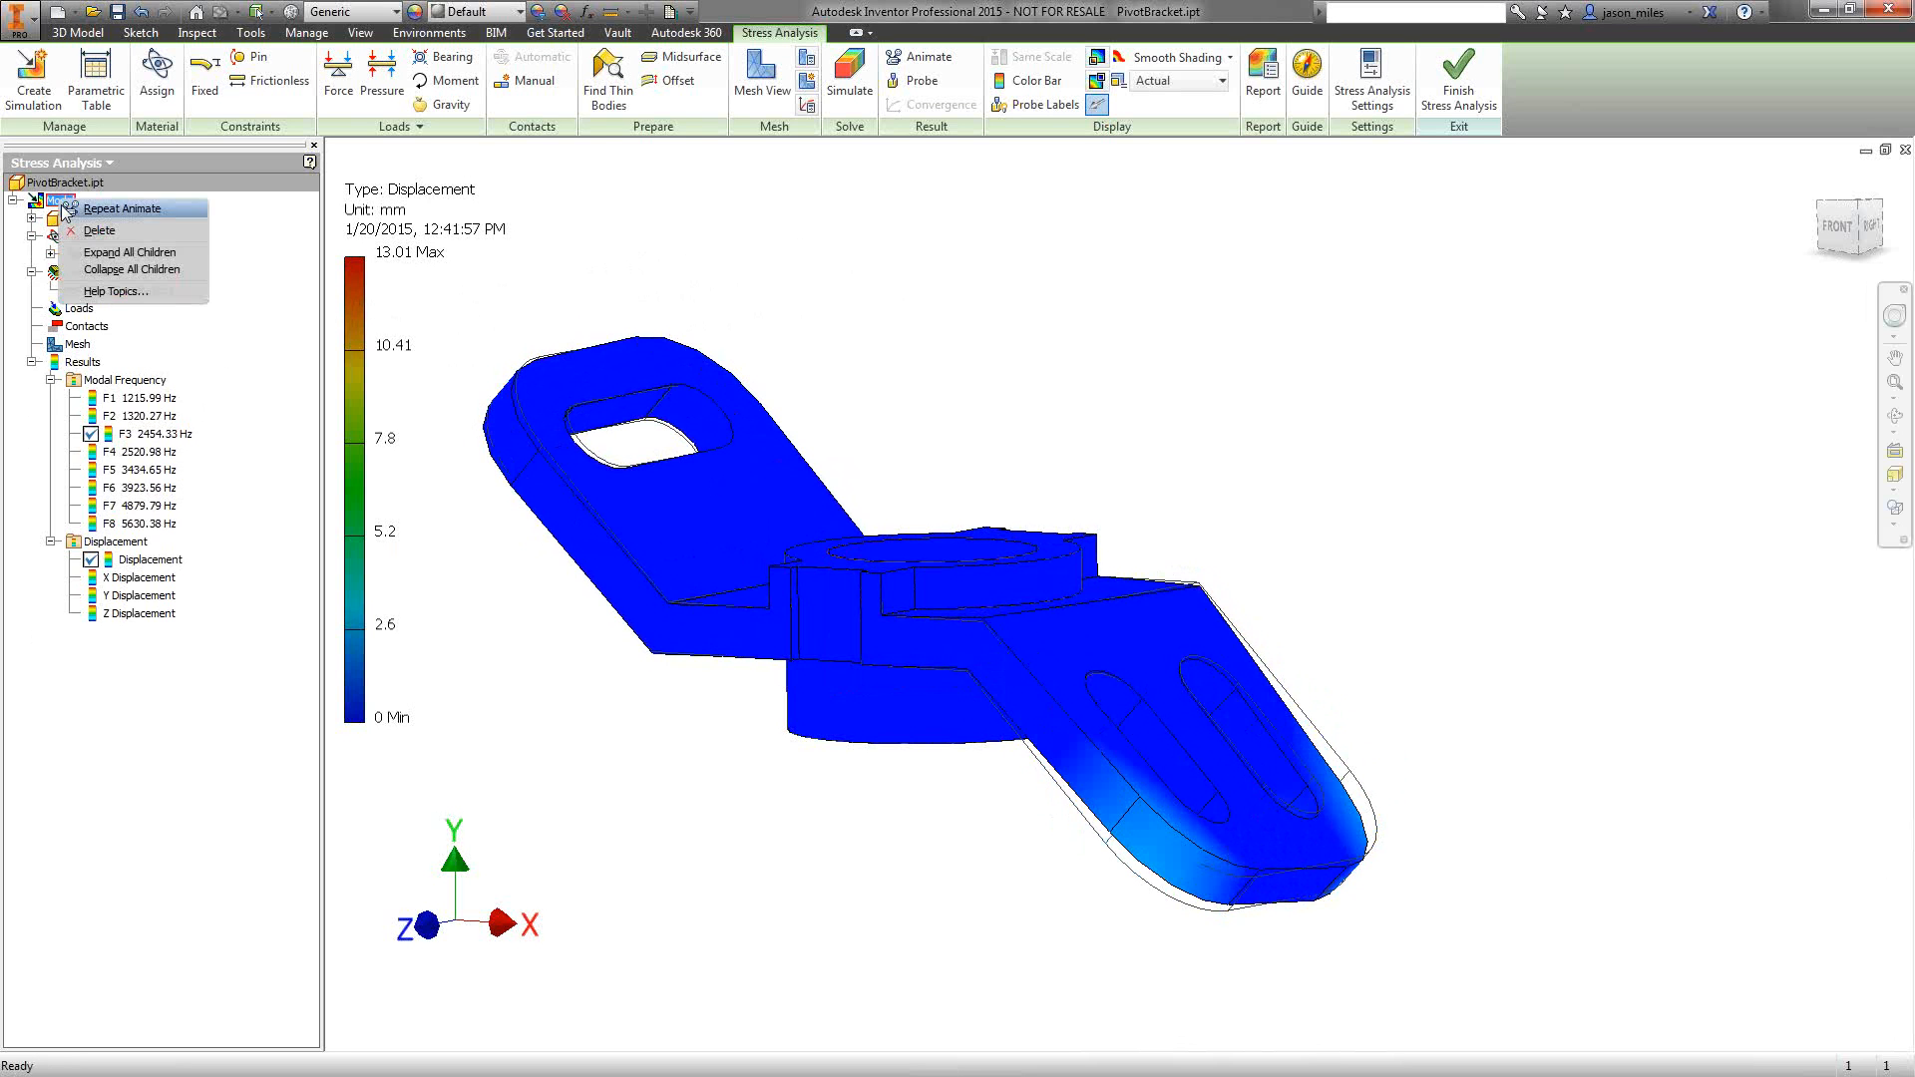
click(252, 258)
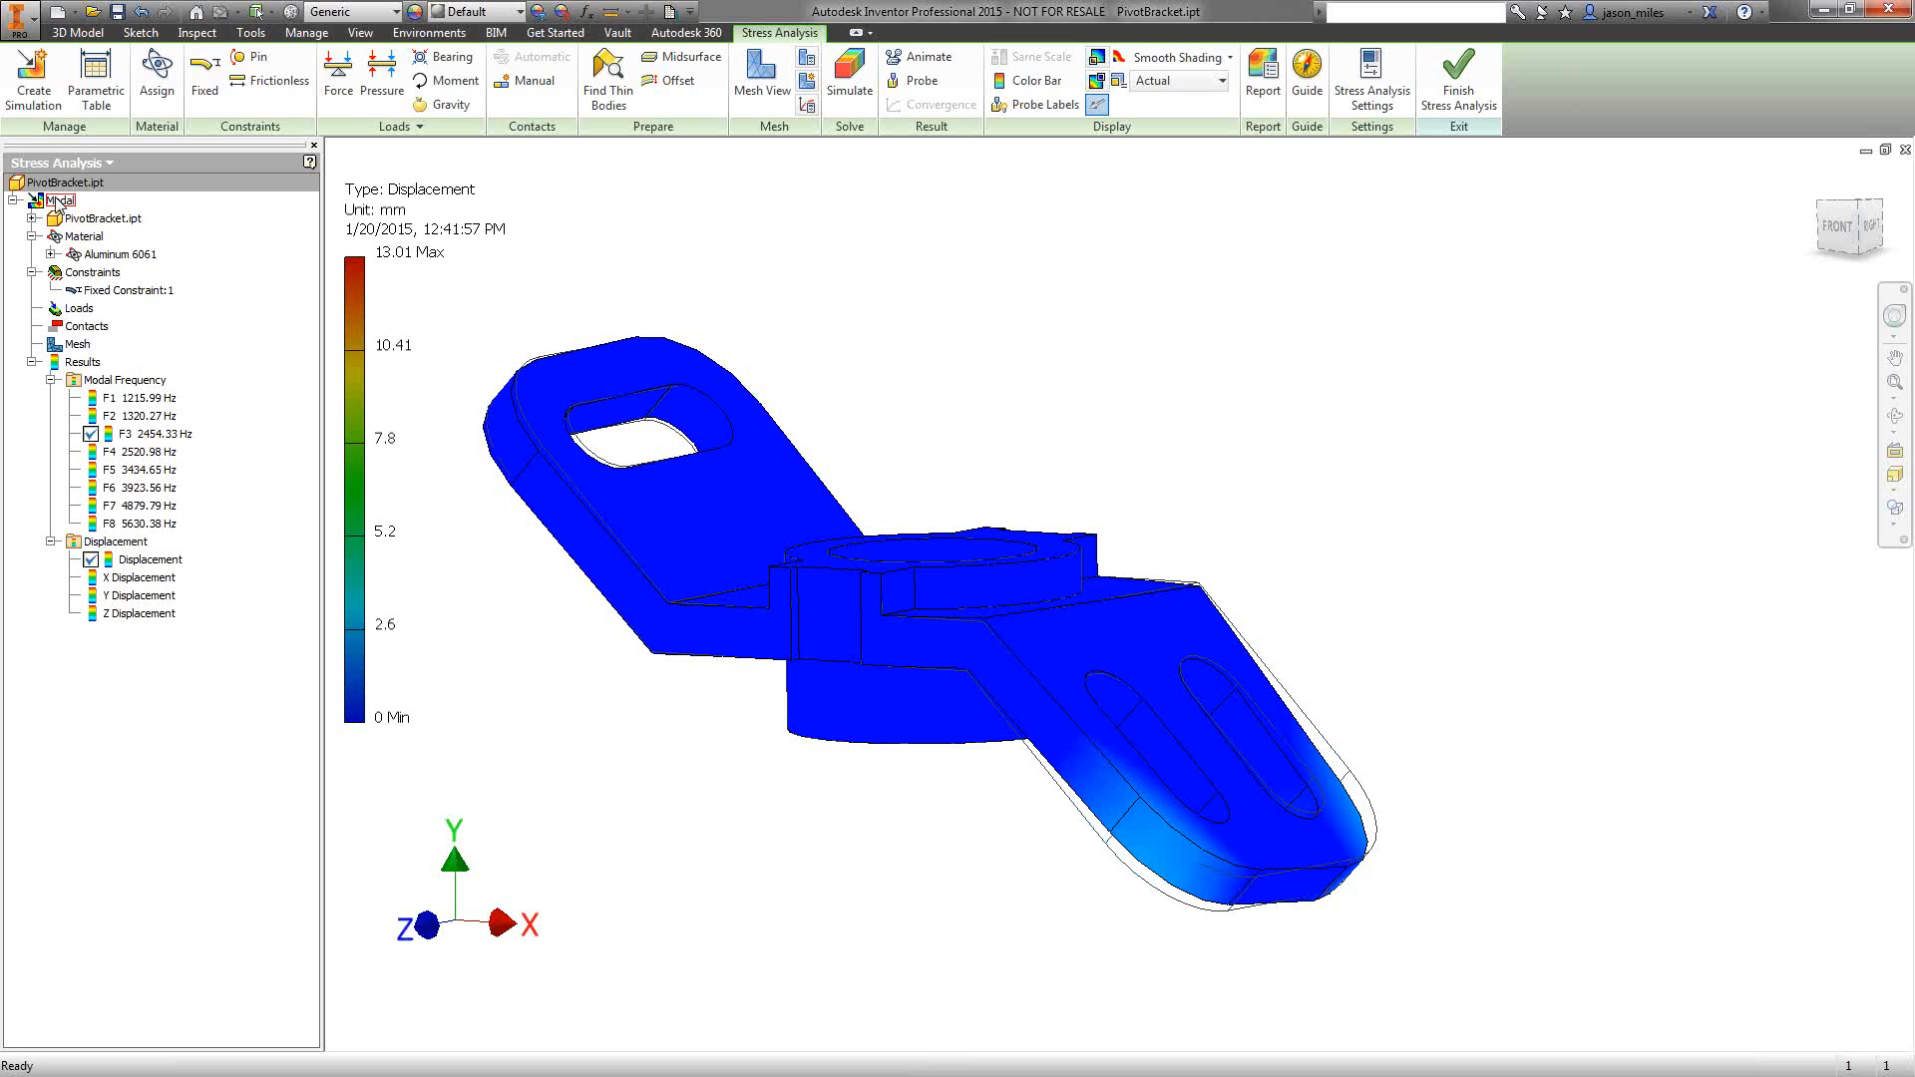
right_click(53, 198)
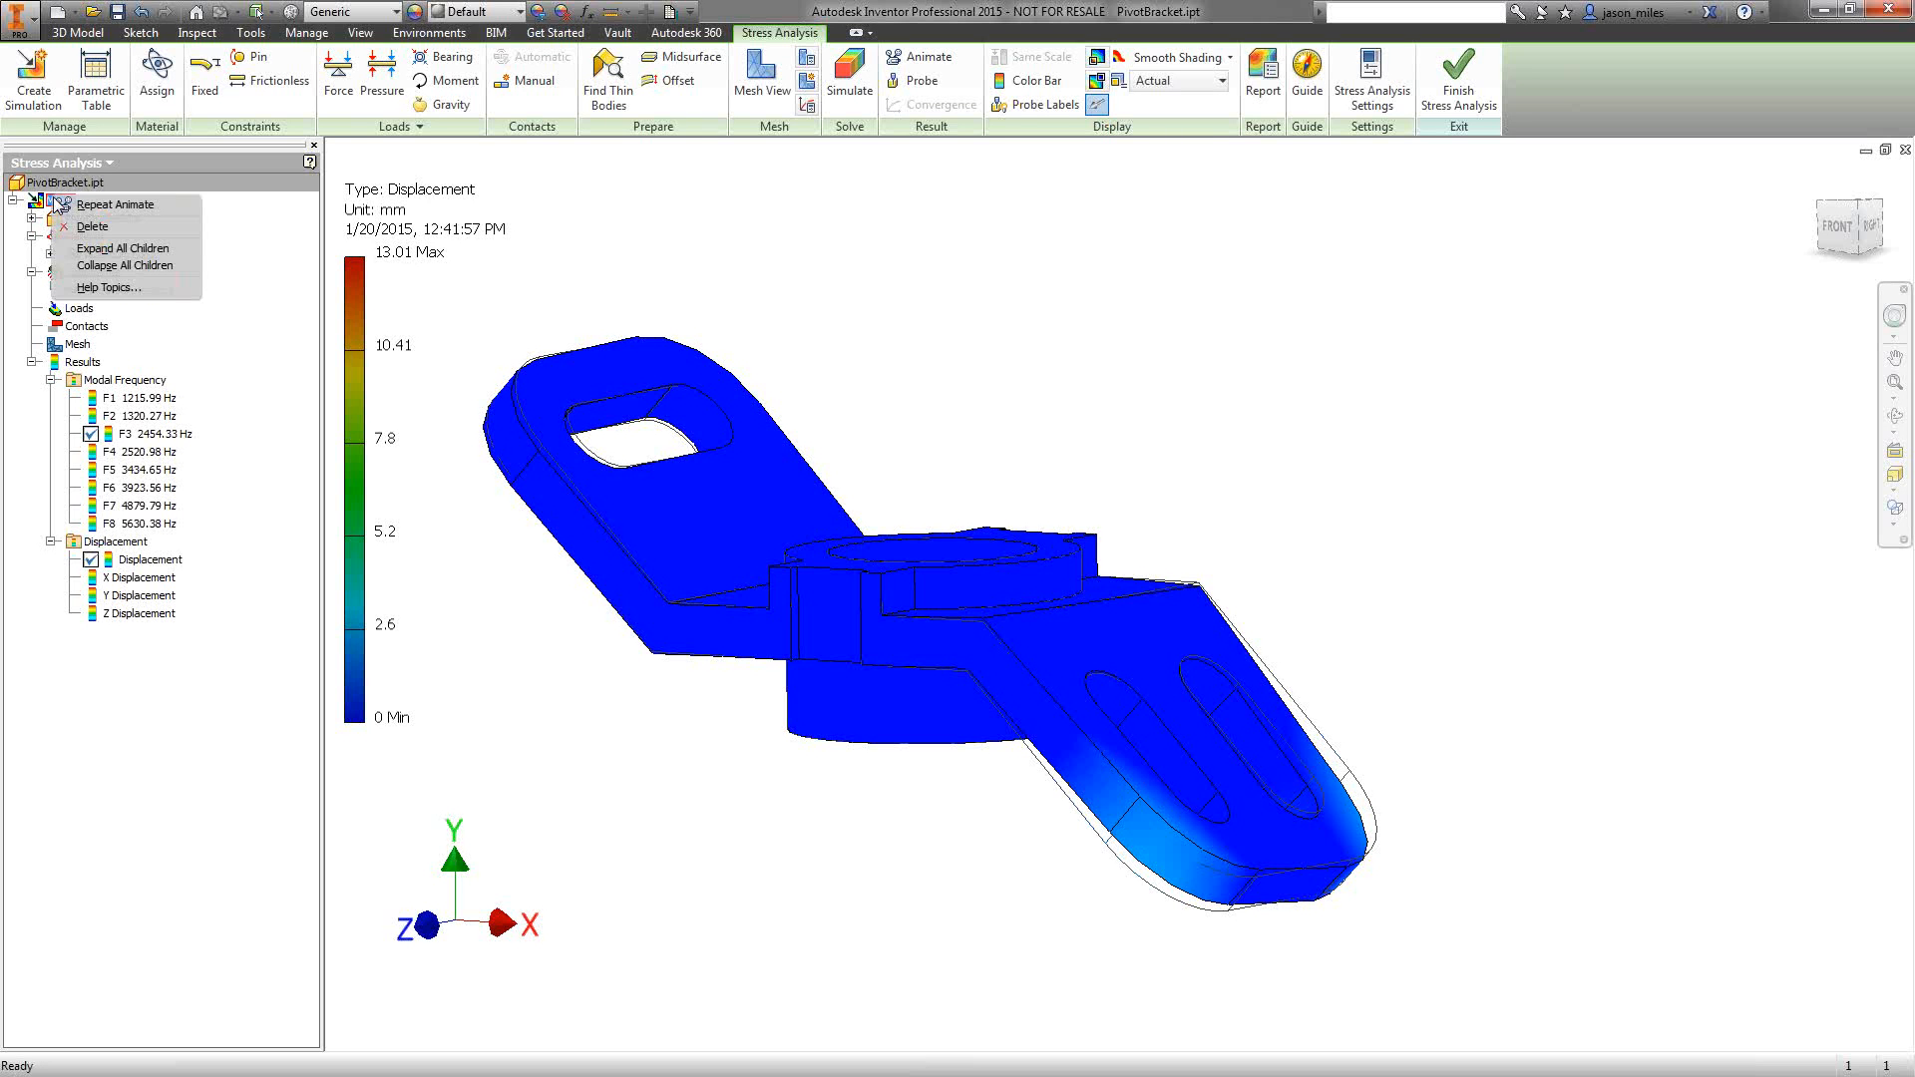
click(16, 218)
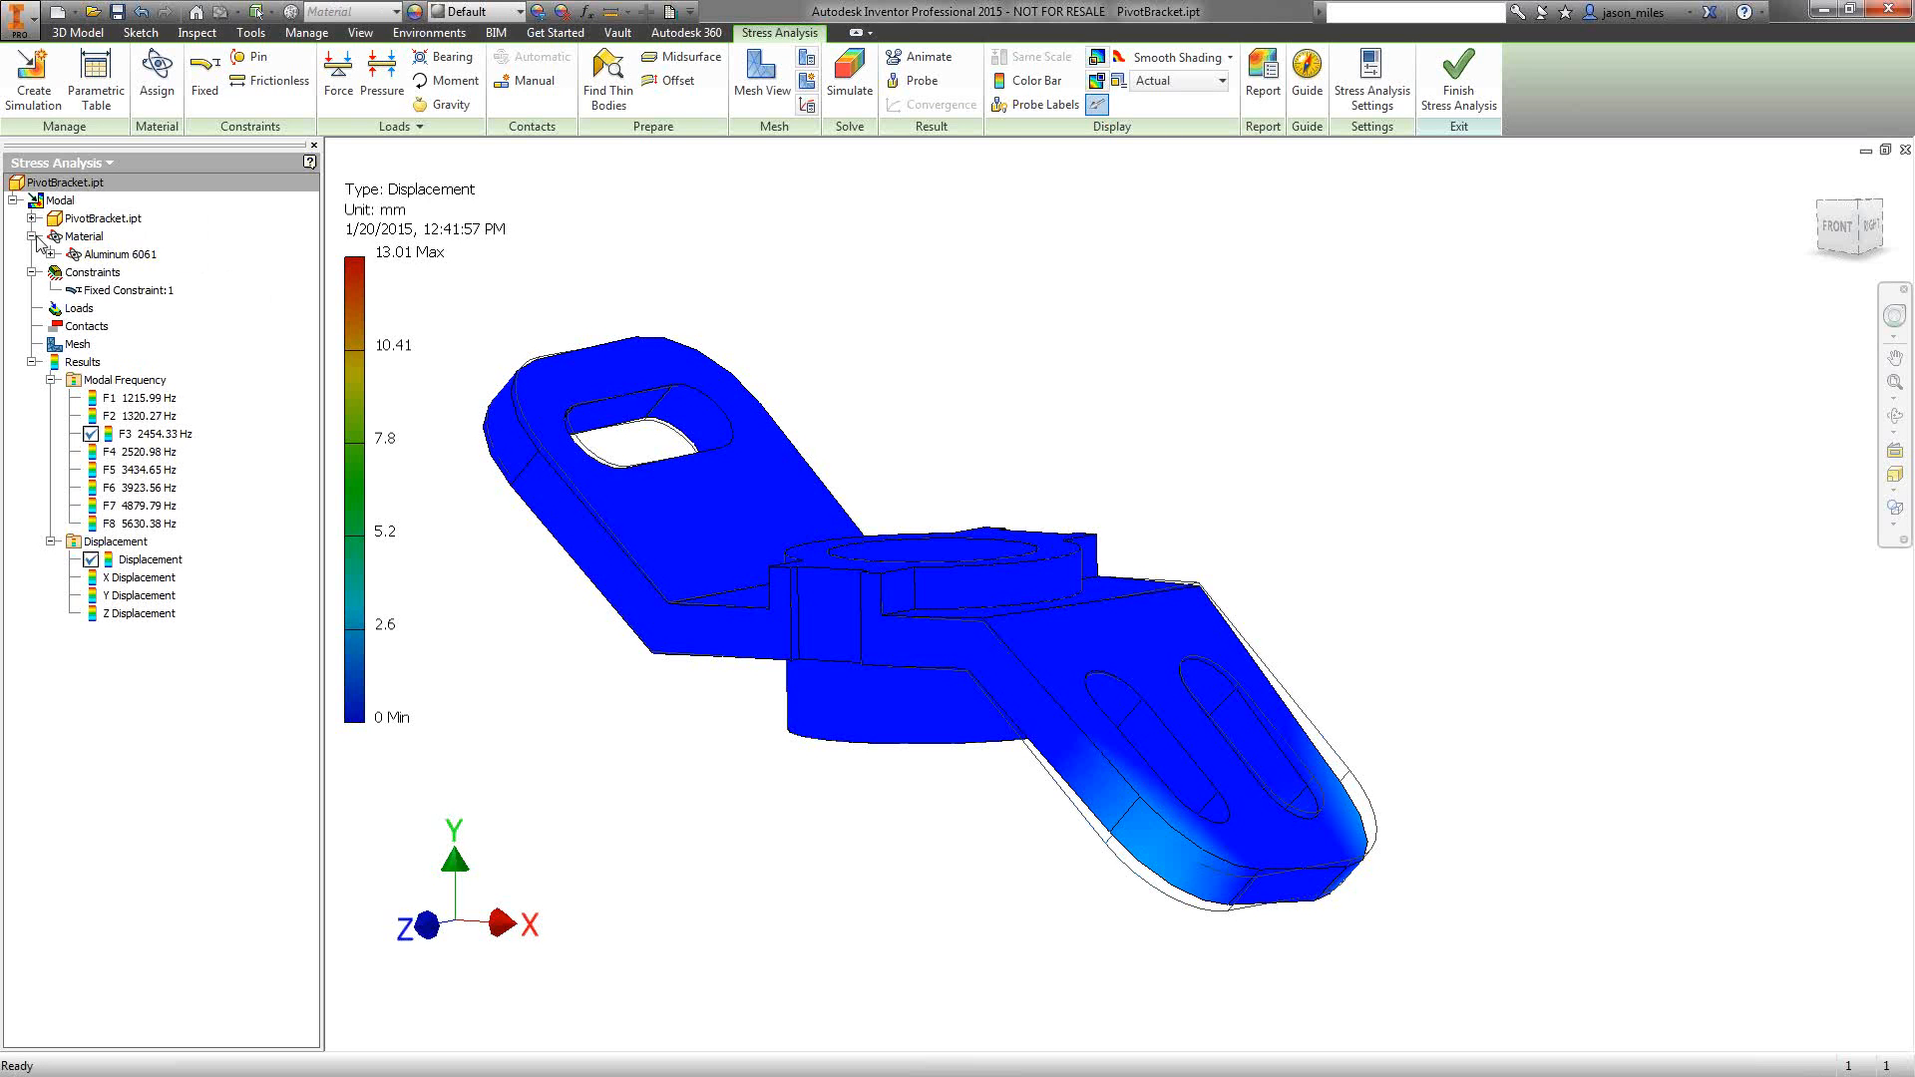
click(32, 236)
click(32, 255)
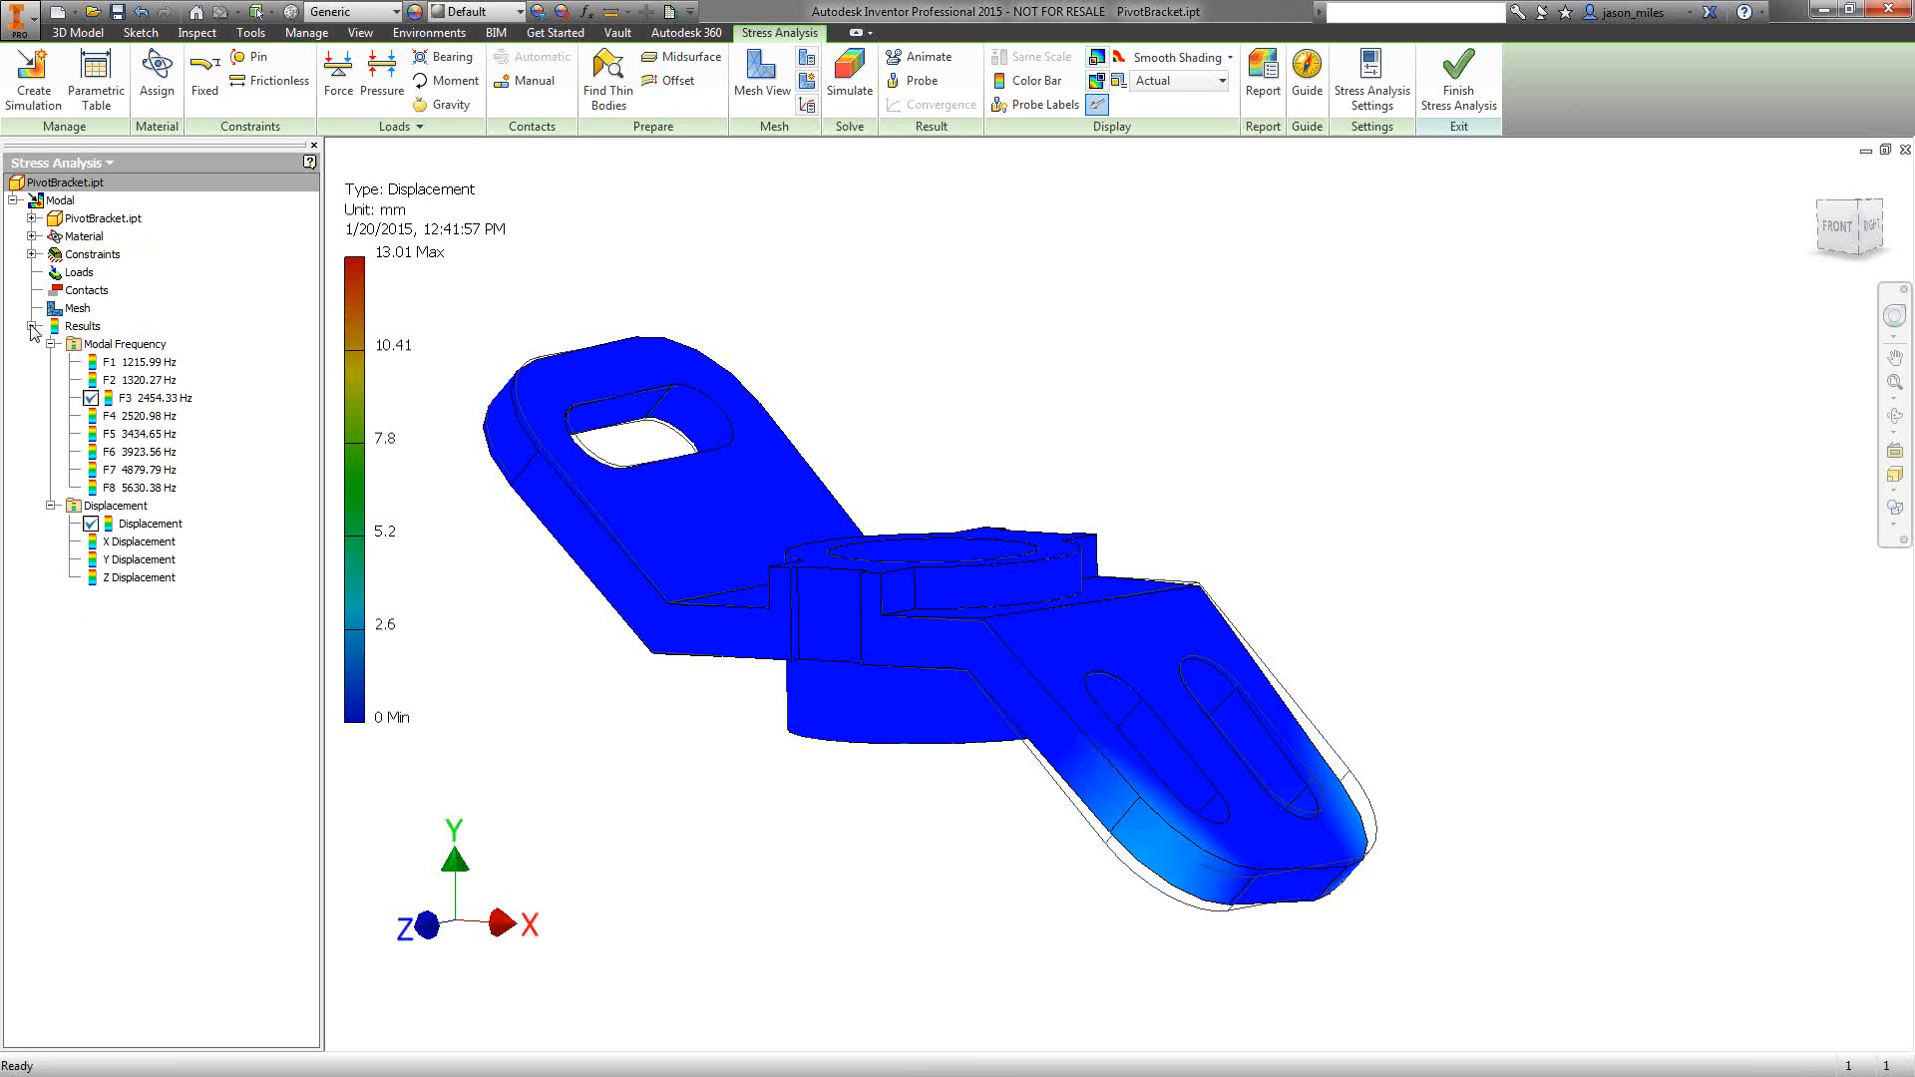
click(32, 326)
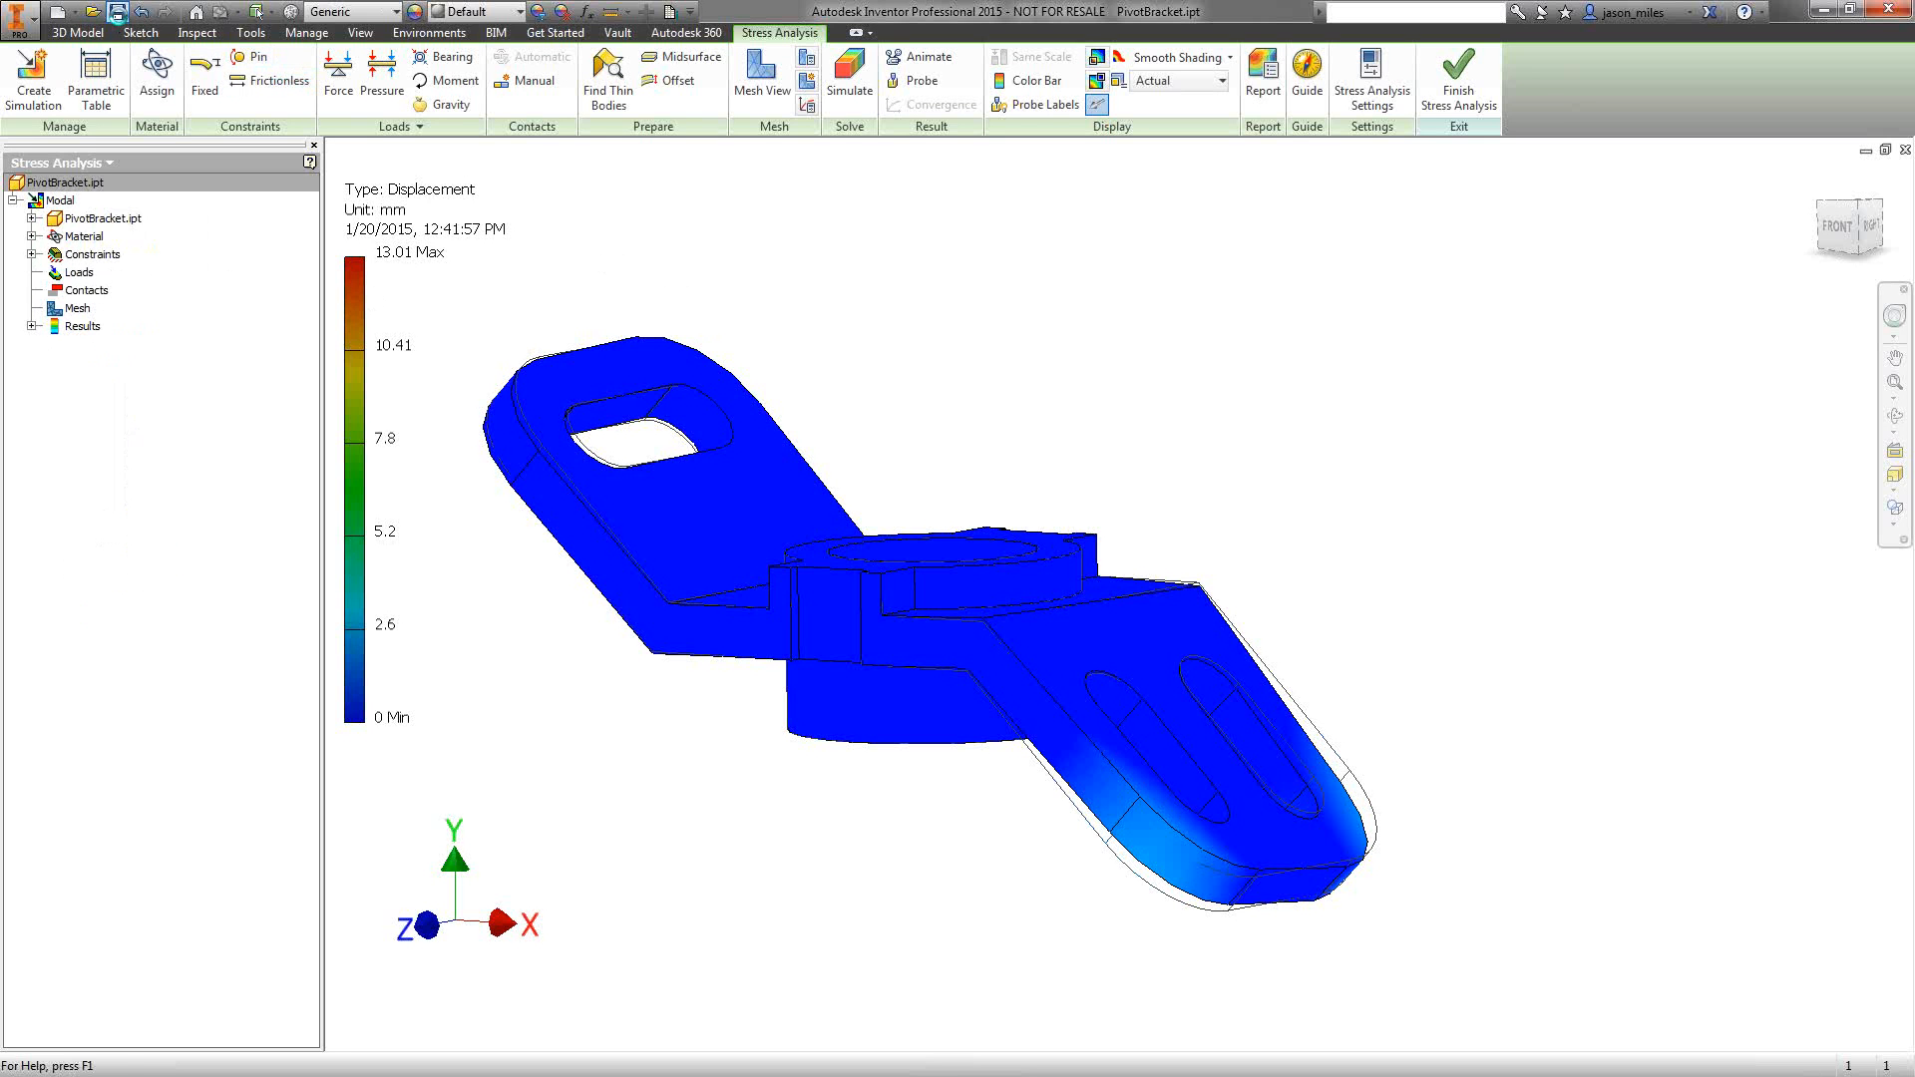
- Copy the Modal simulation and expand the Material and Constraints branches of the copy
right_click(56, 203)
click(62, 184)
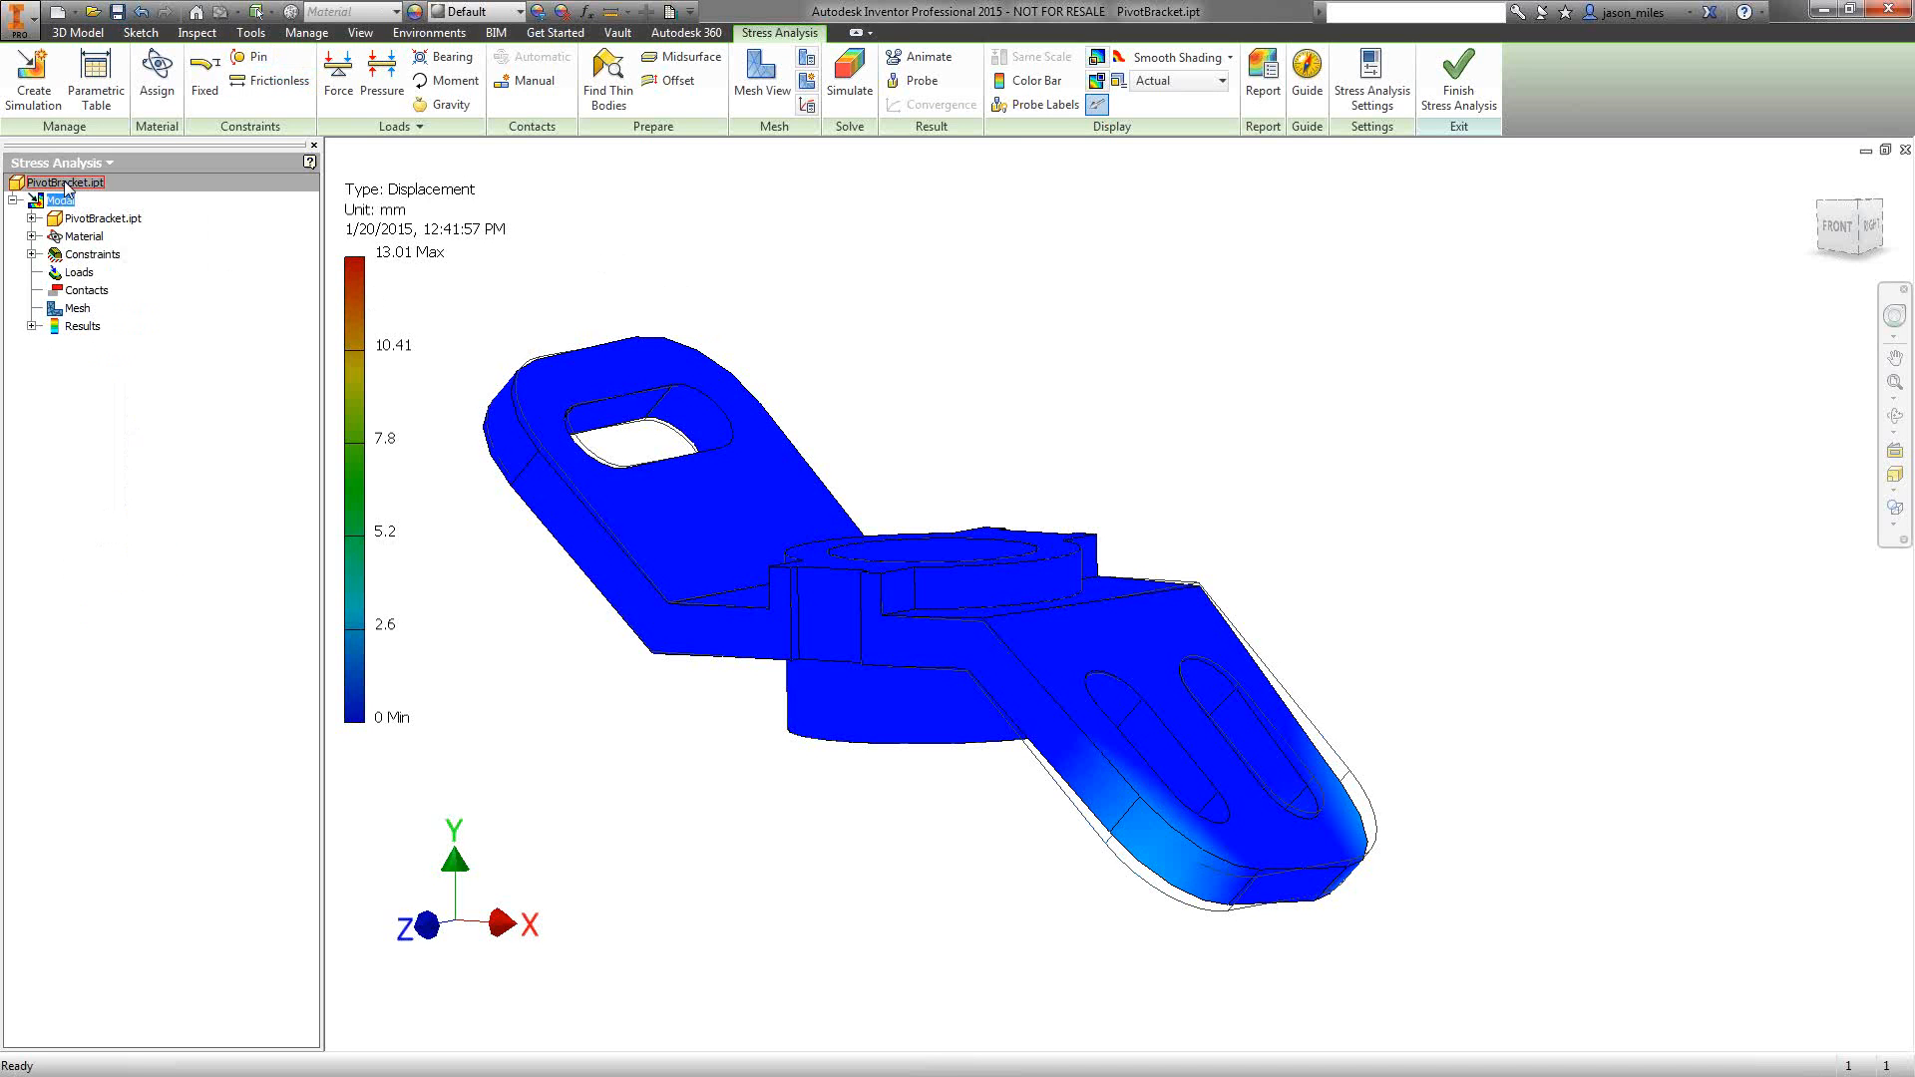
right_click(65, 182)
click(582, 199)
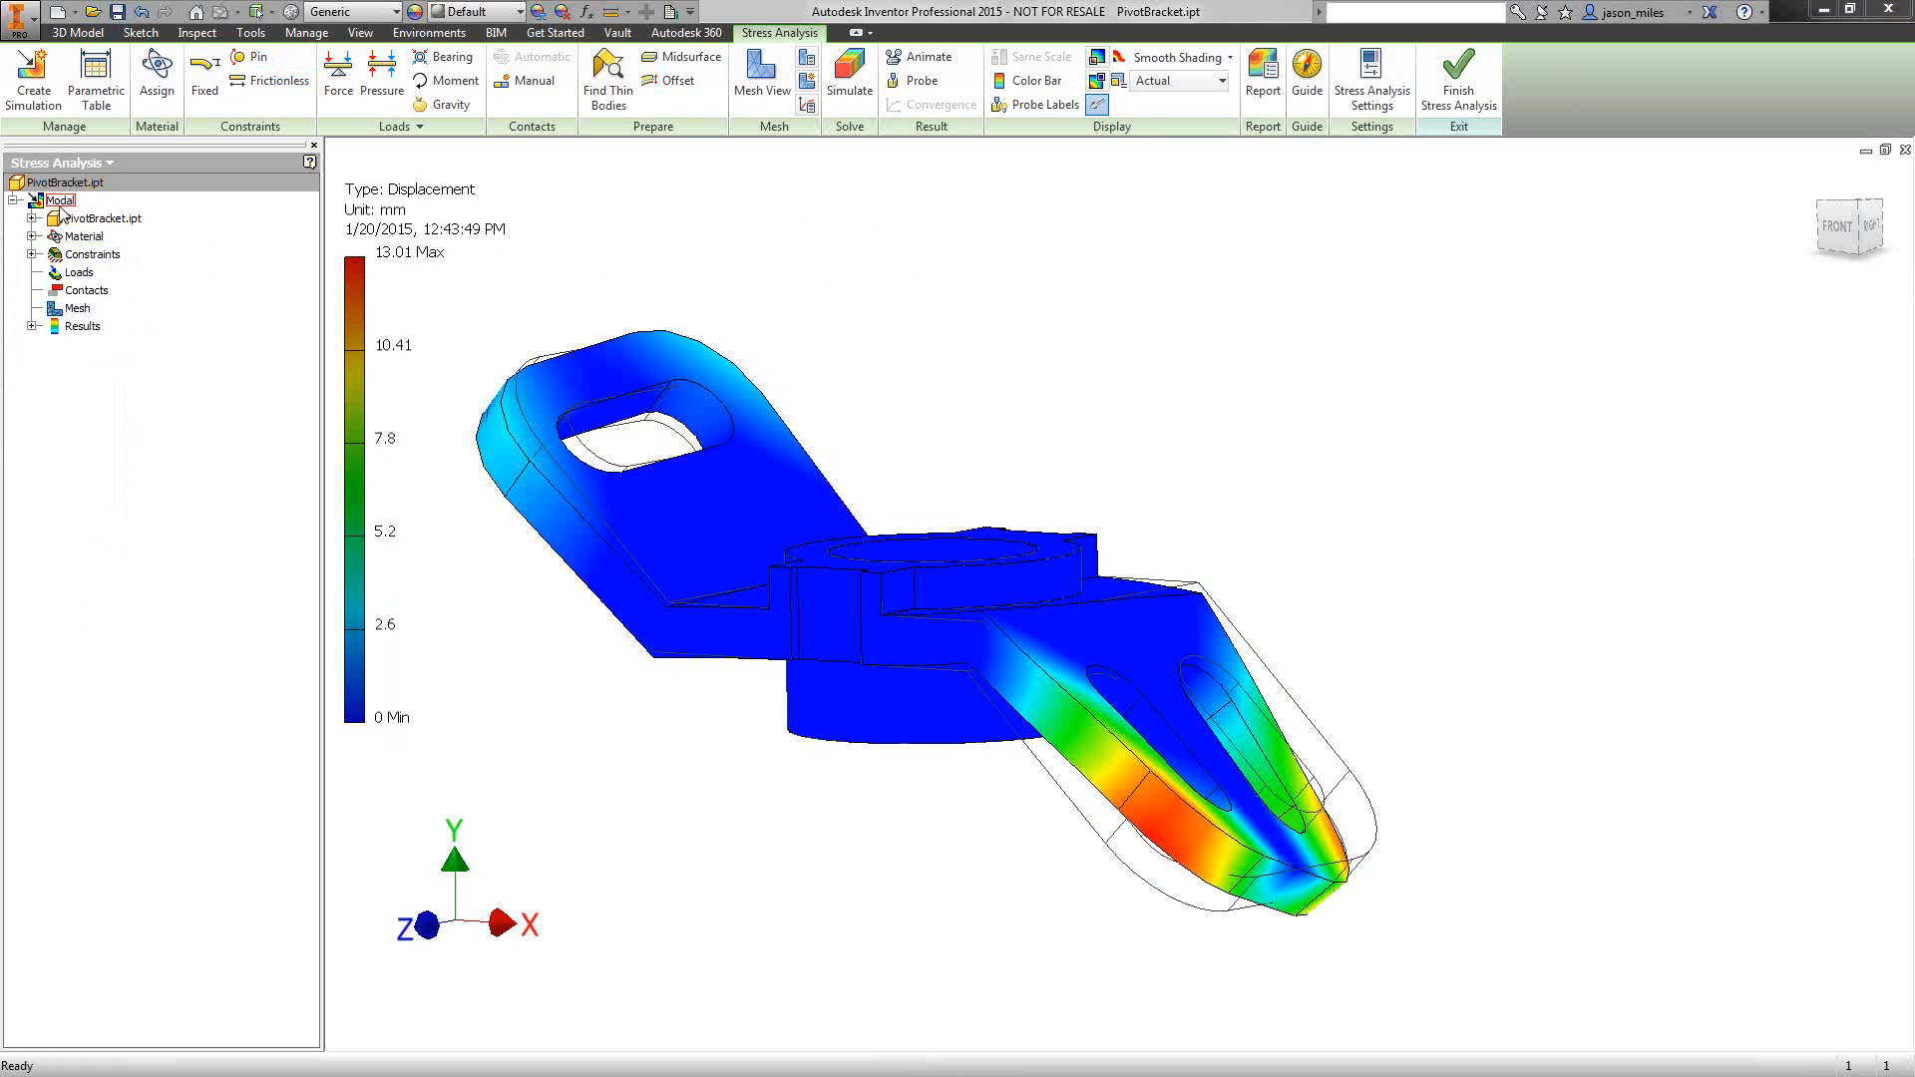
right_click(60, 200)
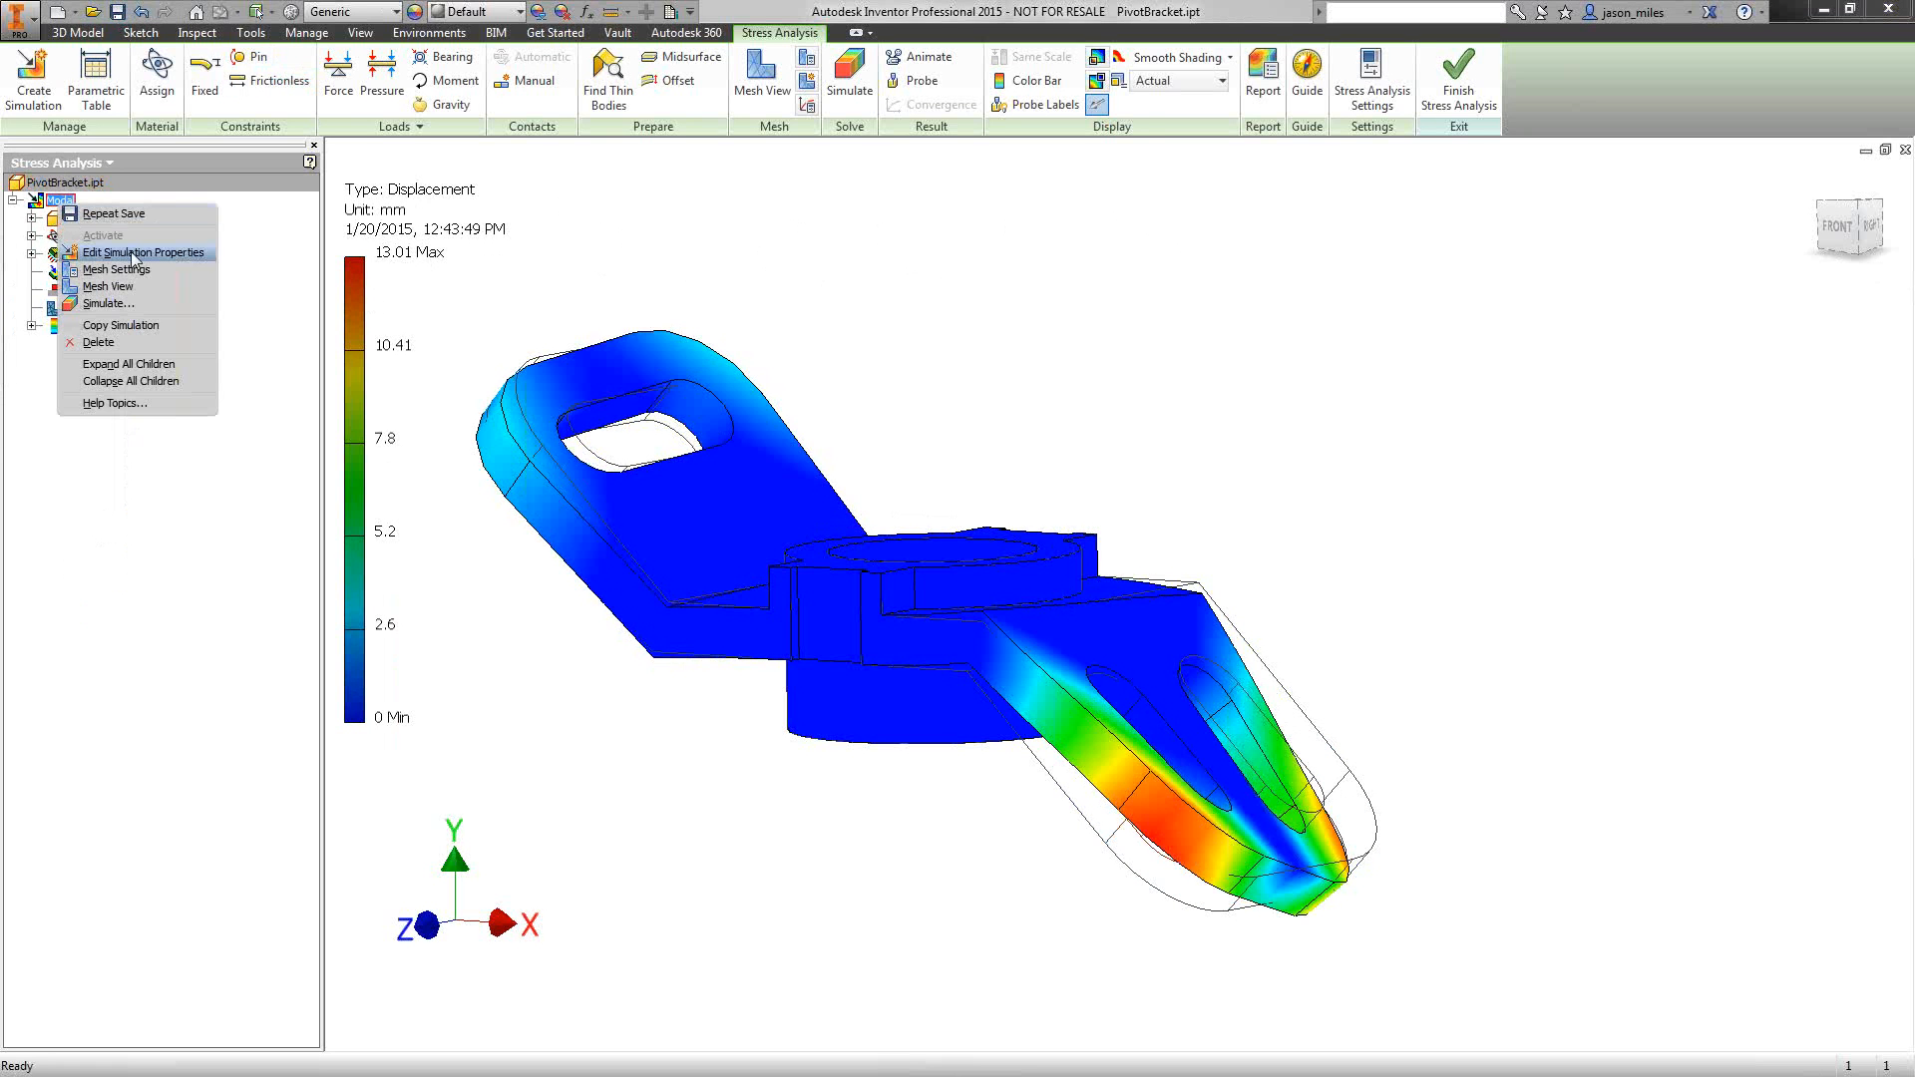
click(110, 327)
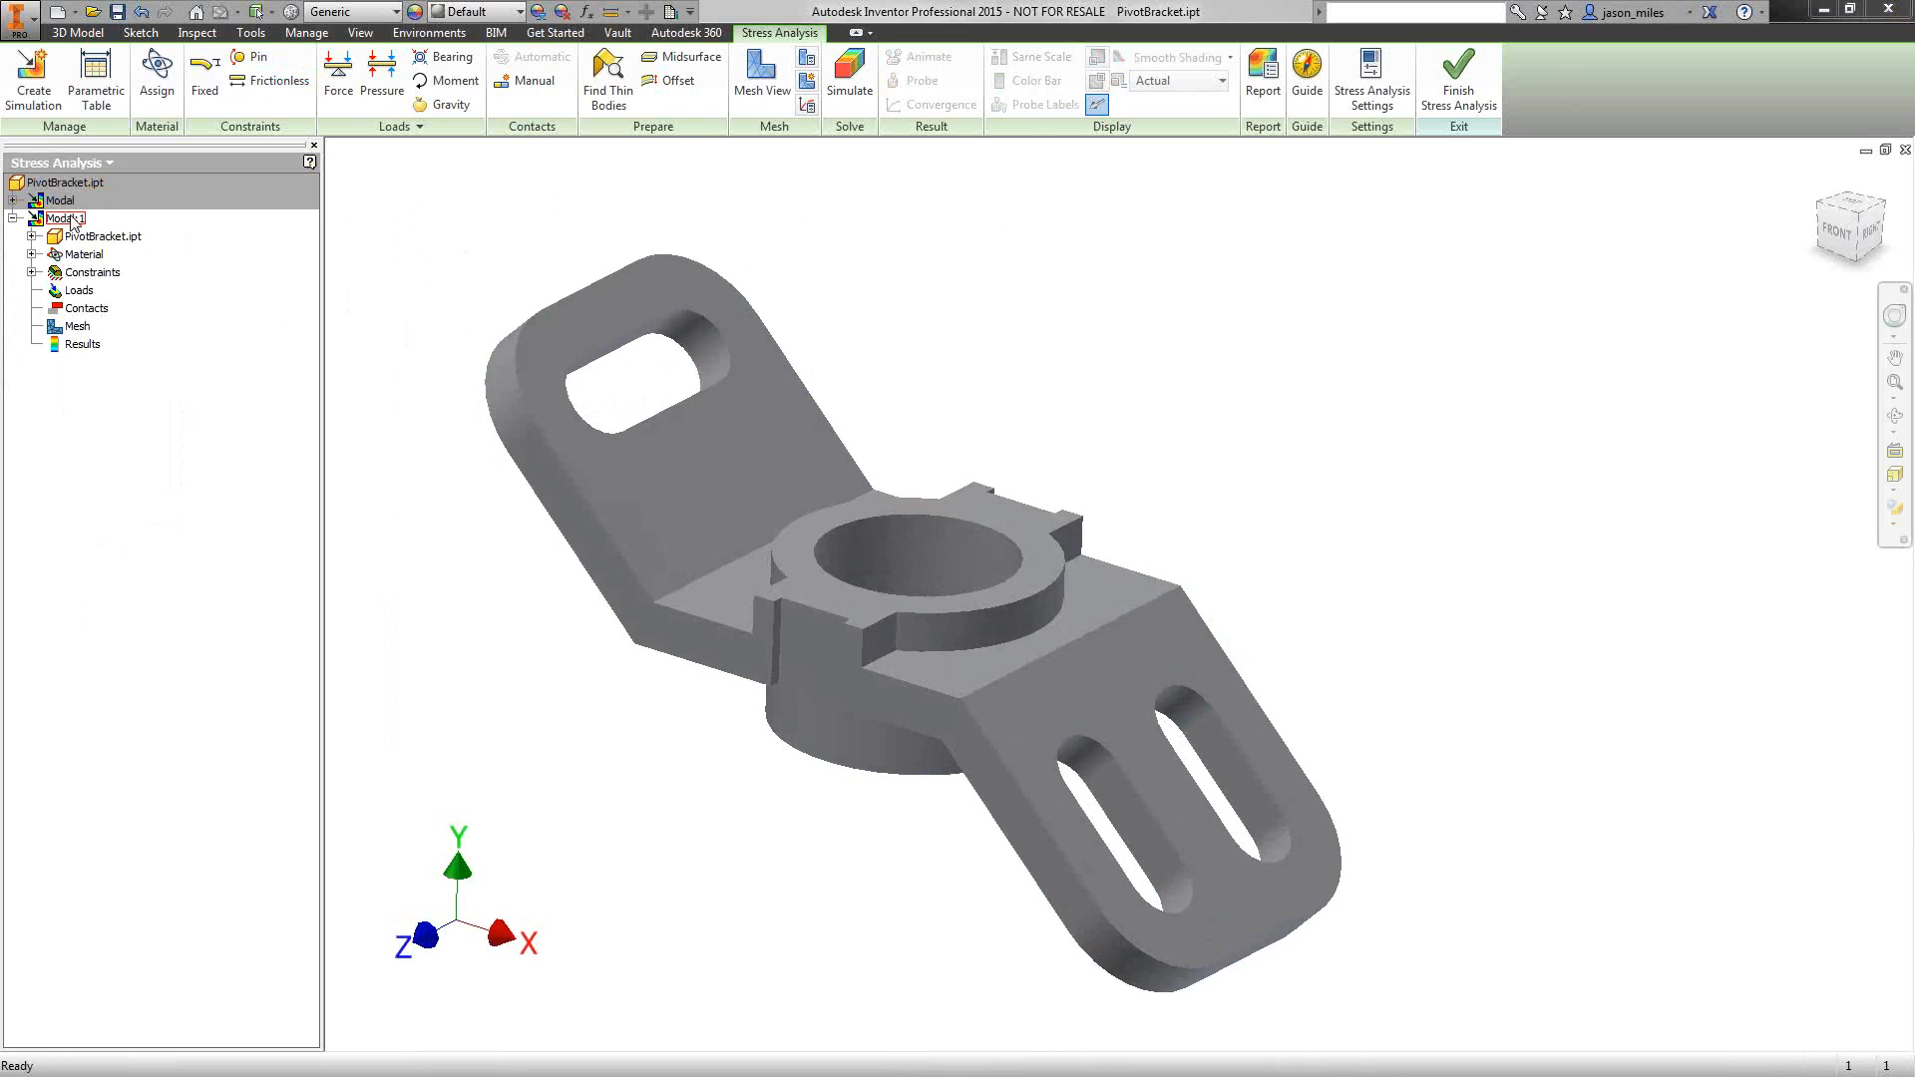
click(32, 254)
click(31, 291)
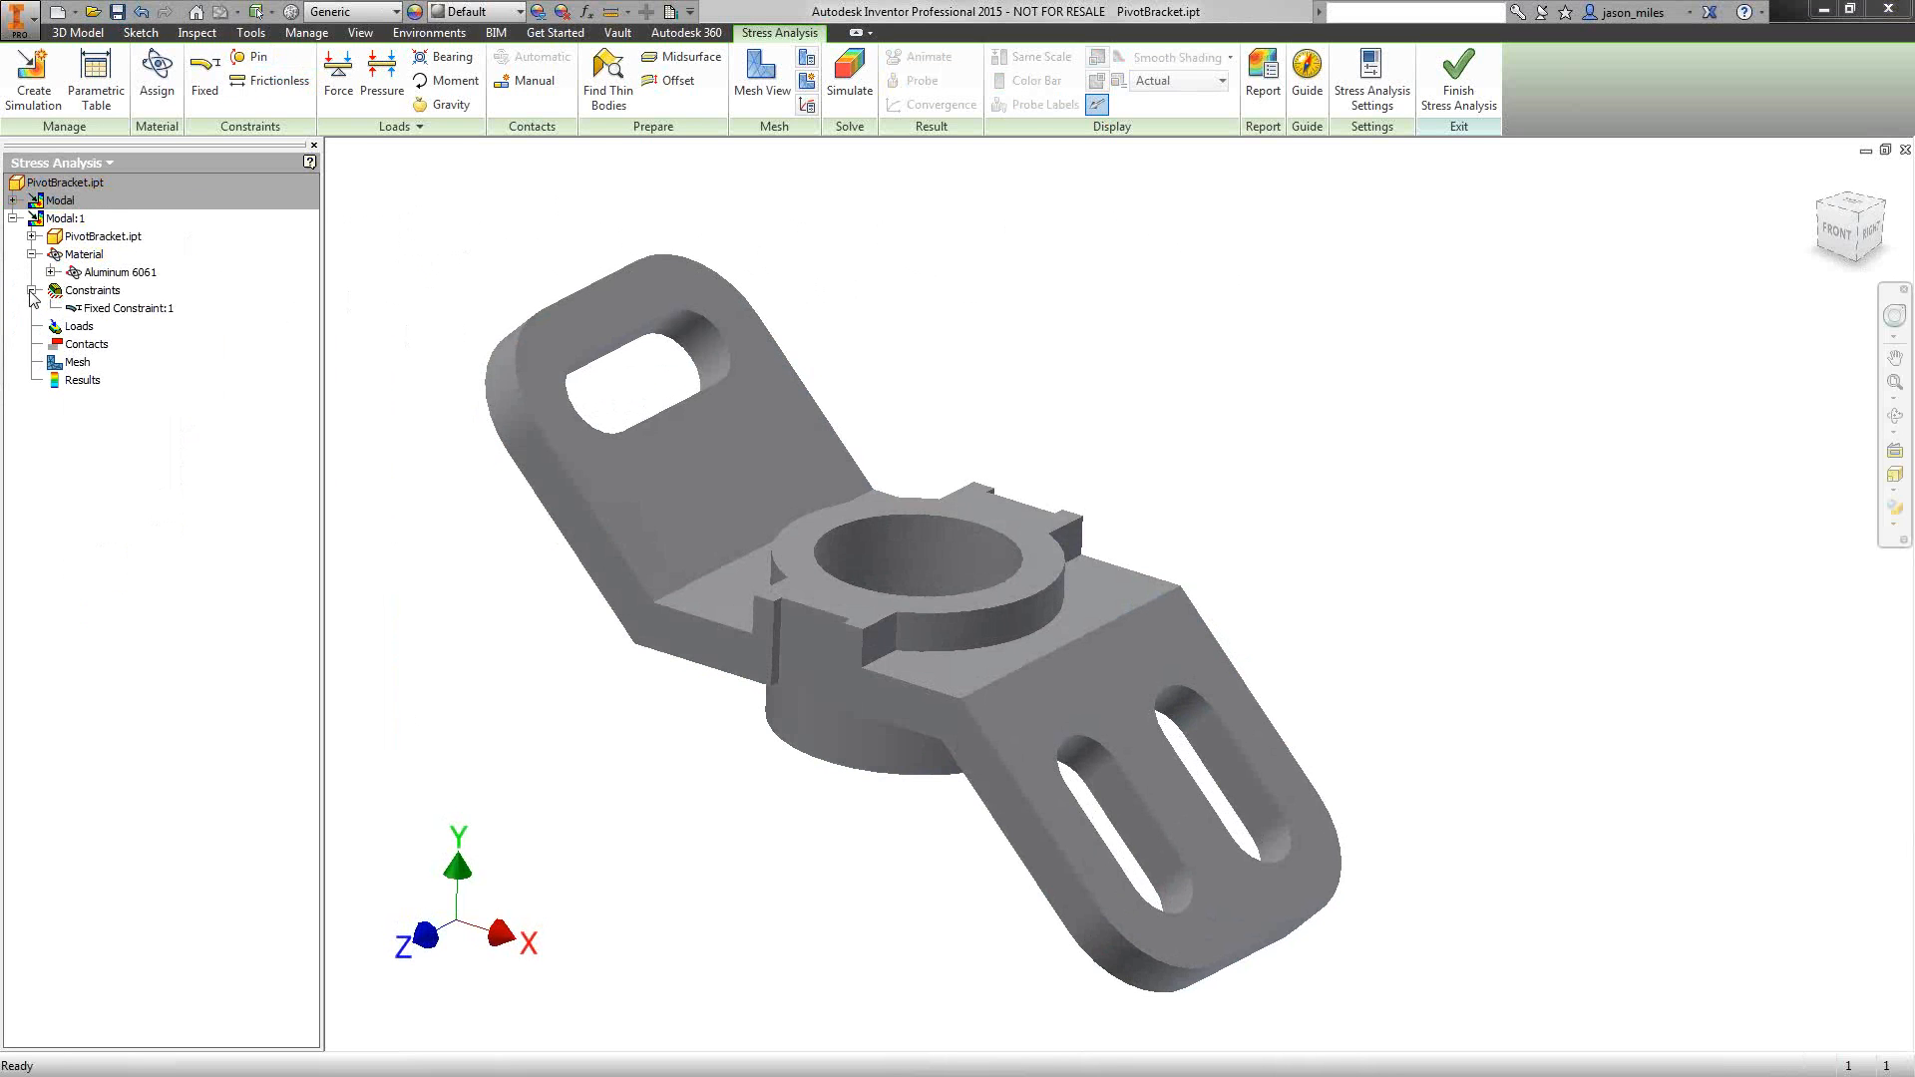
- Rename the copied simulation Parametric, with Parametric Dimension as its design objective and Static Analysis as its type
right_click(70, 221)
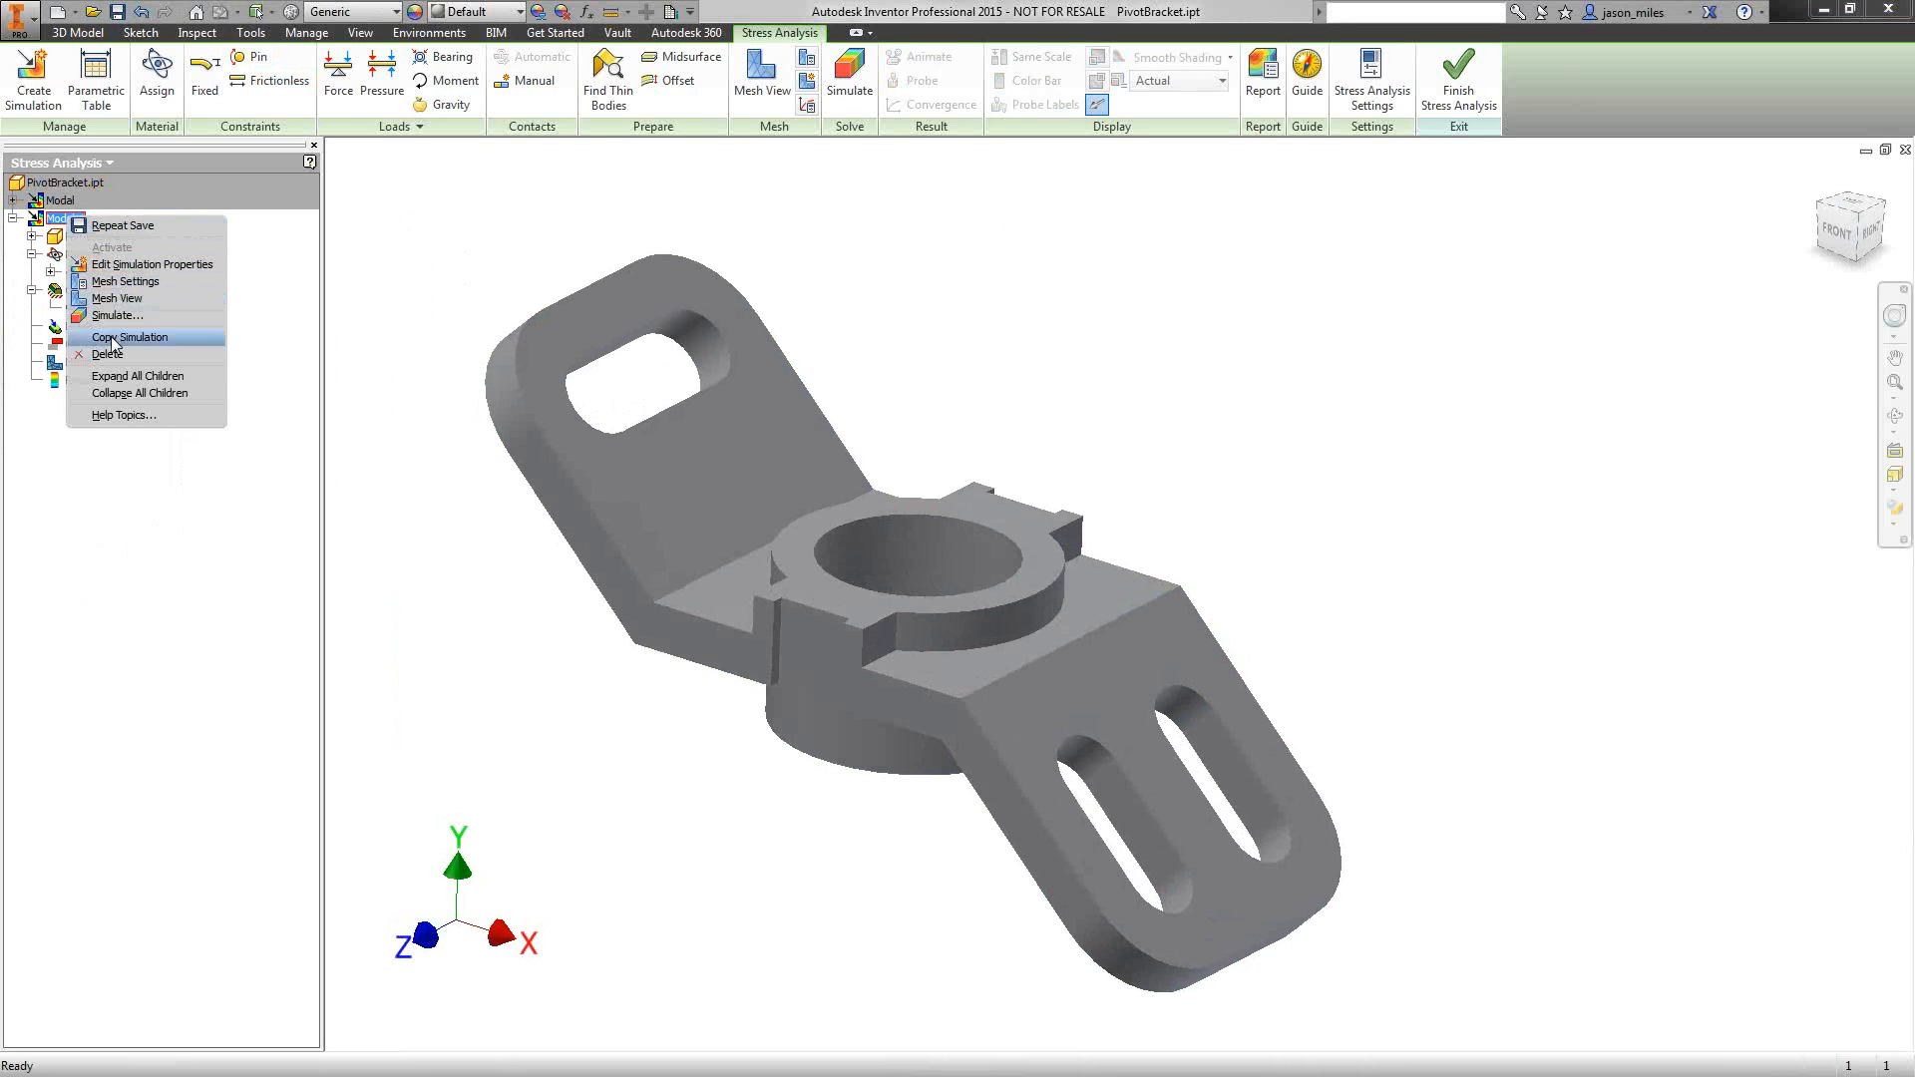
click(140, 264)
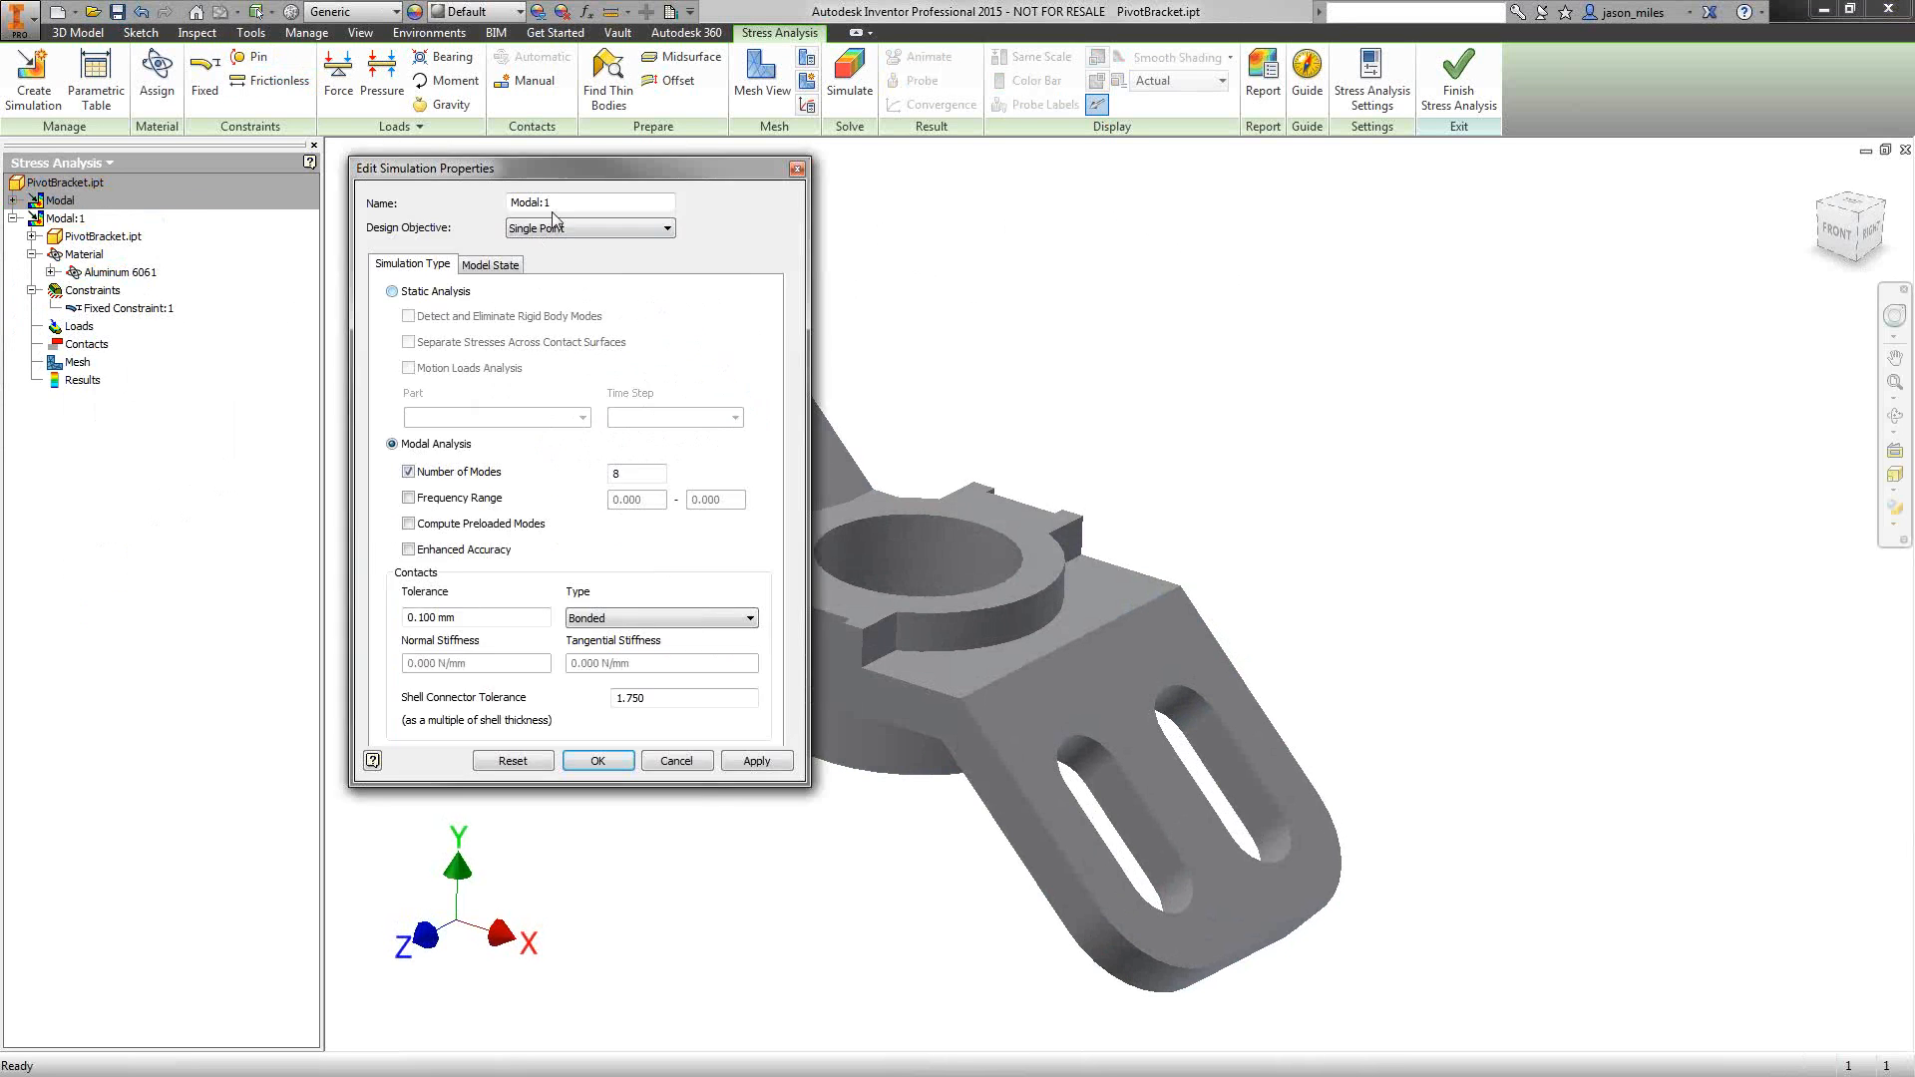
double_click(557, 205)
text(Parametric)
click(576, 231)
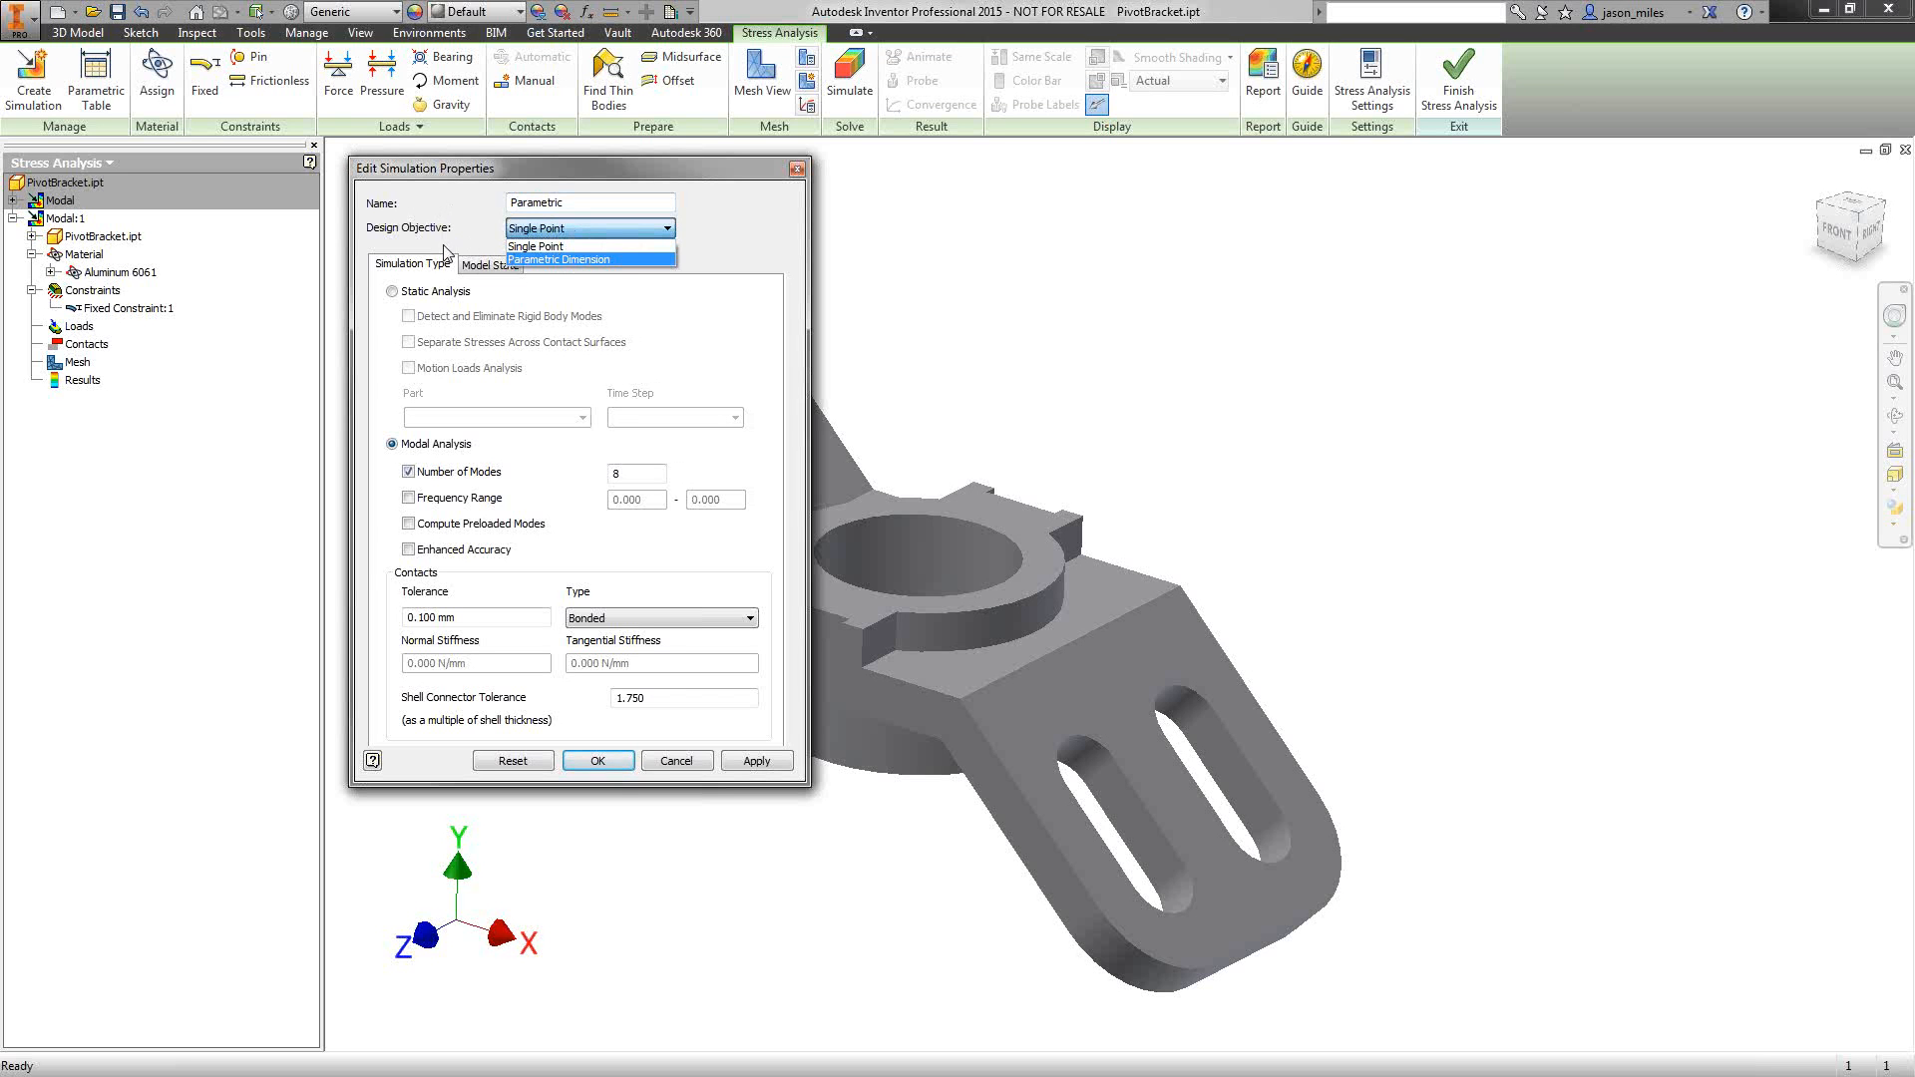
click(563, 259)
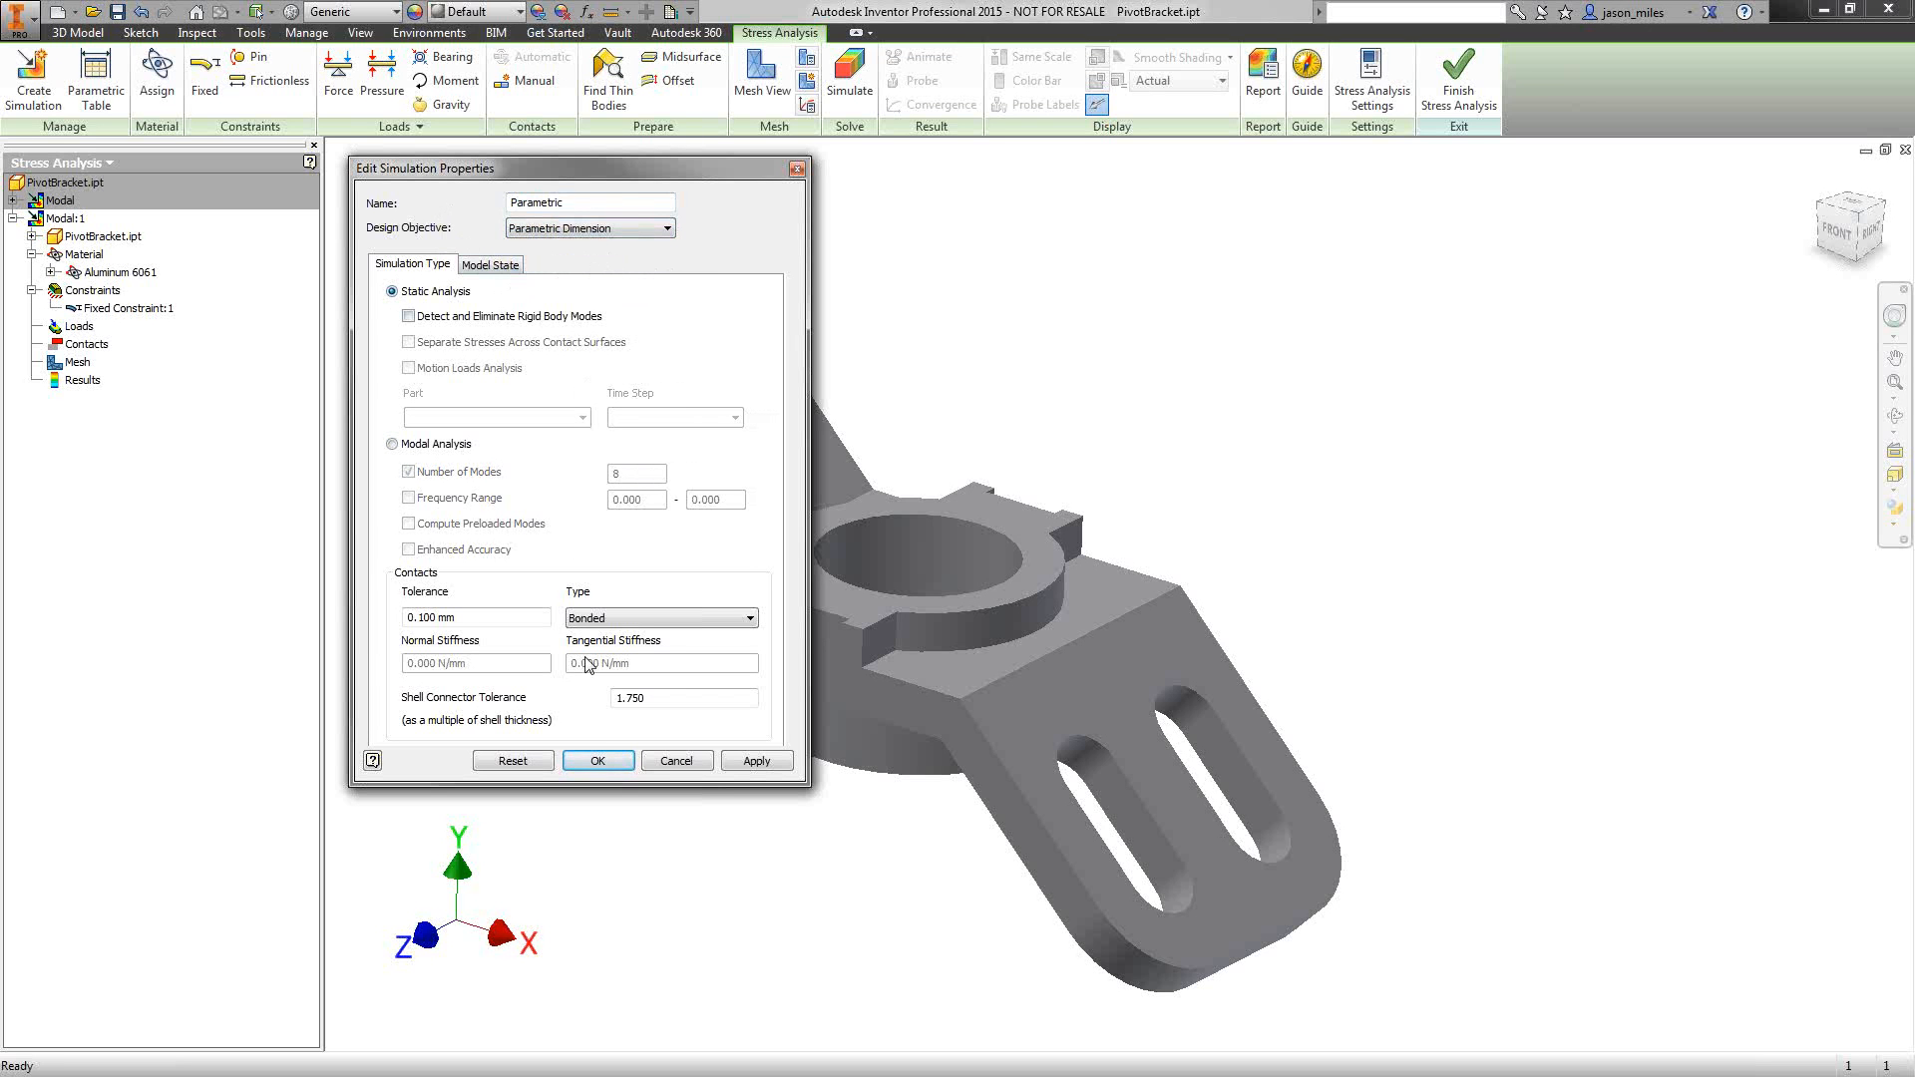
click(598, 762)
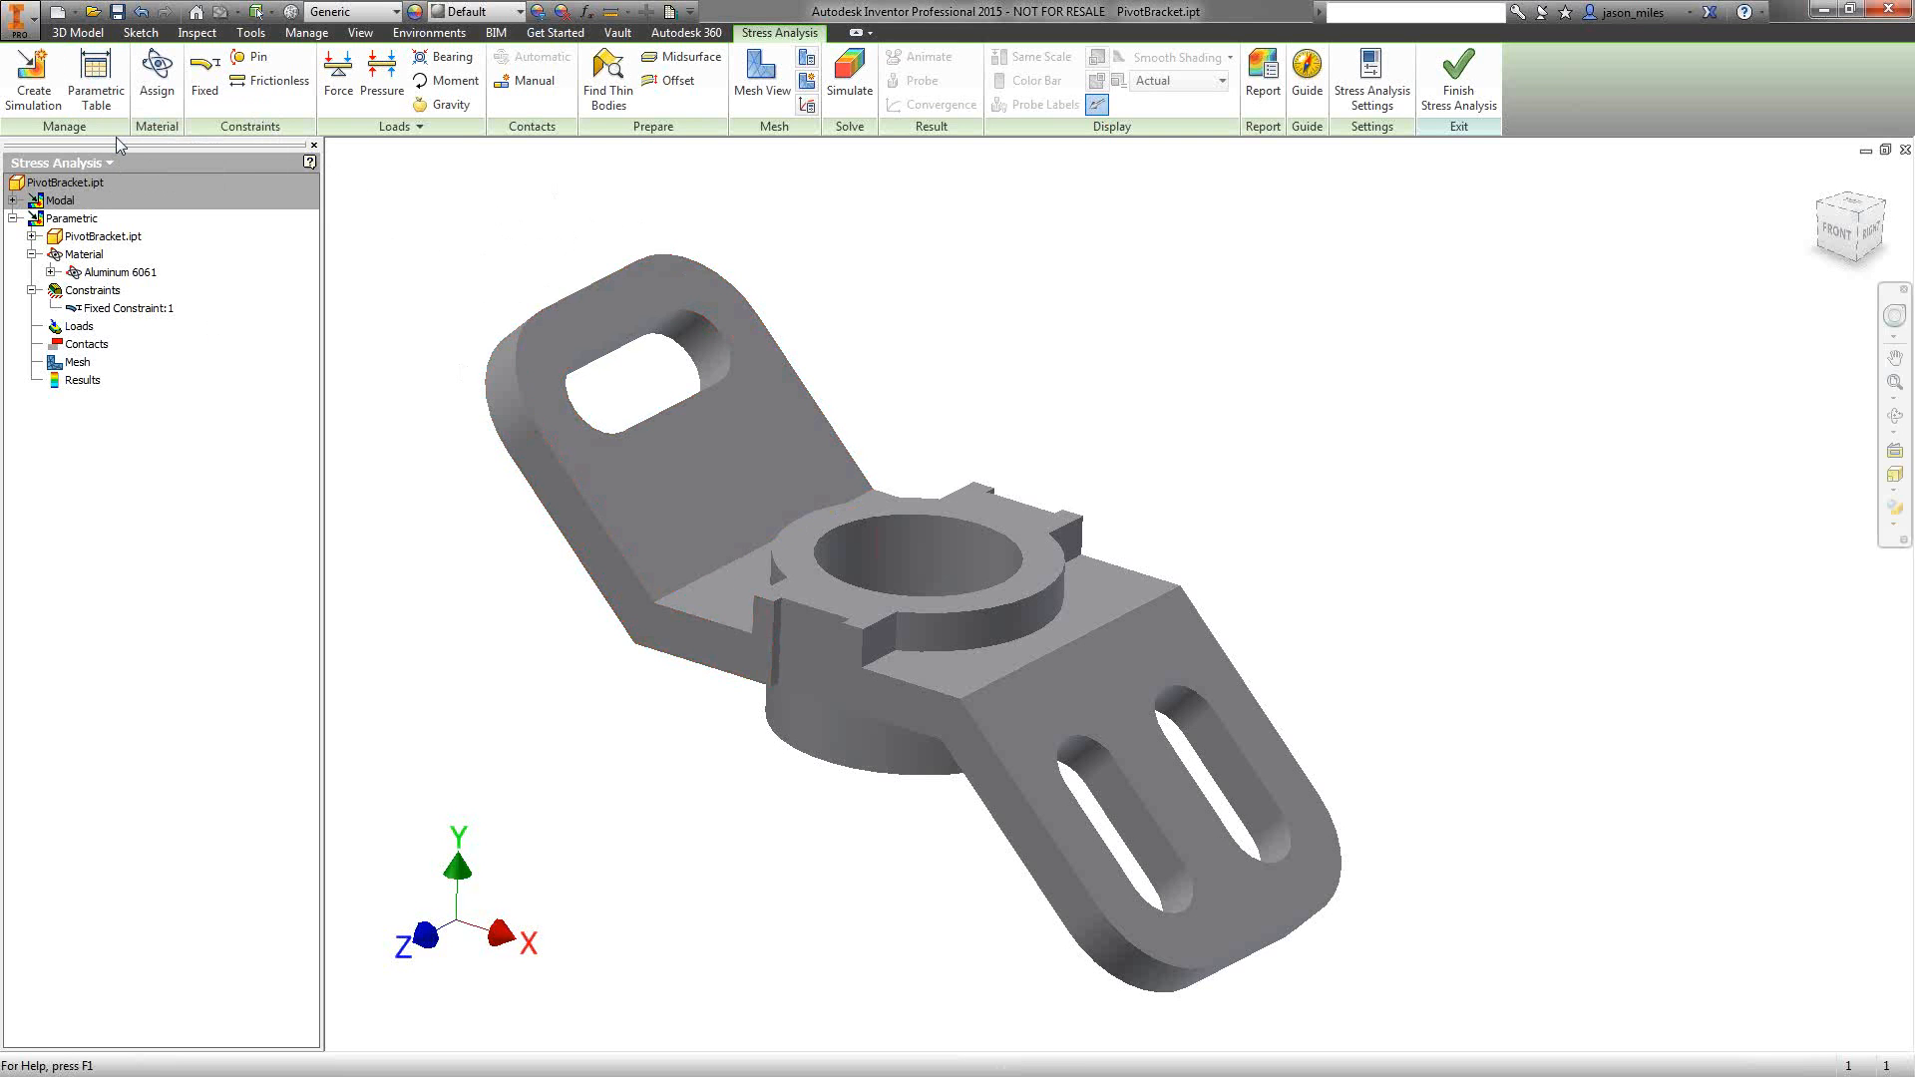
- Open the parametric table and add the bracket's model parameter d2 to its parameters
click(96, 88)
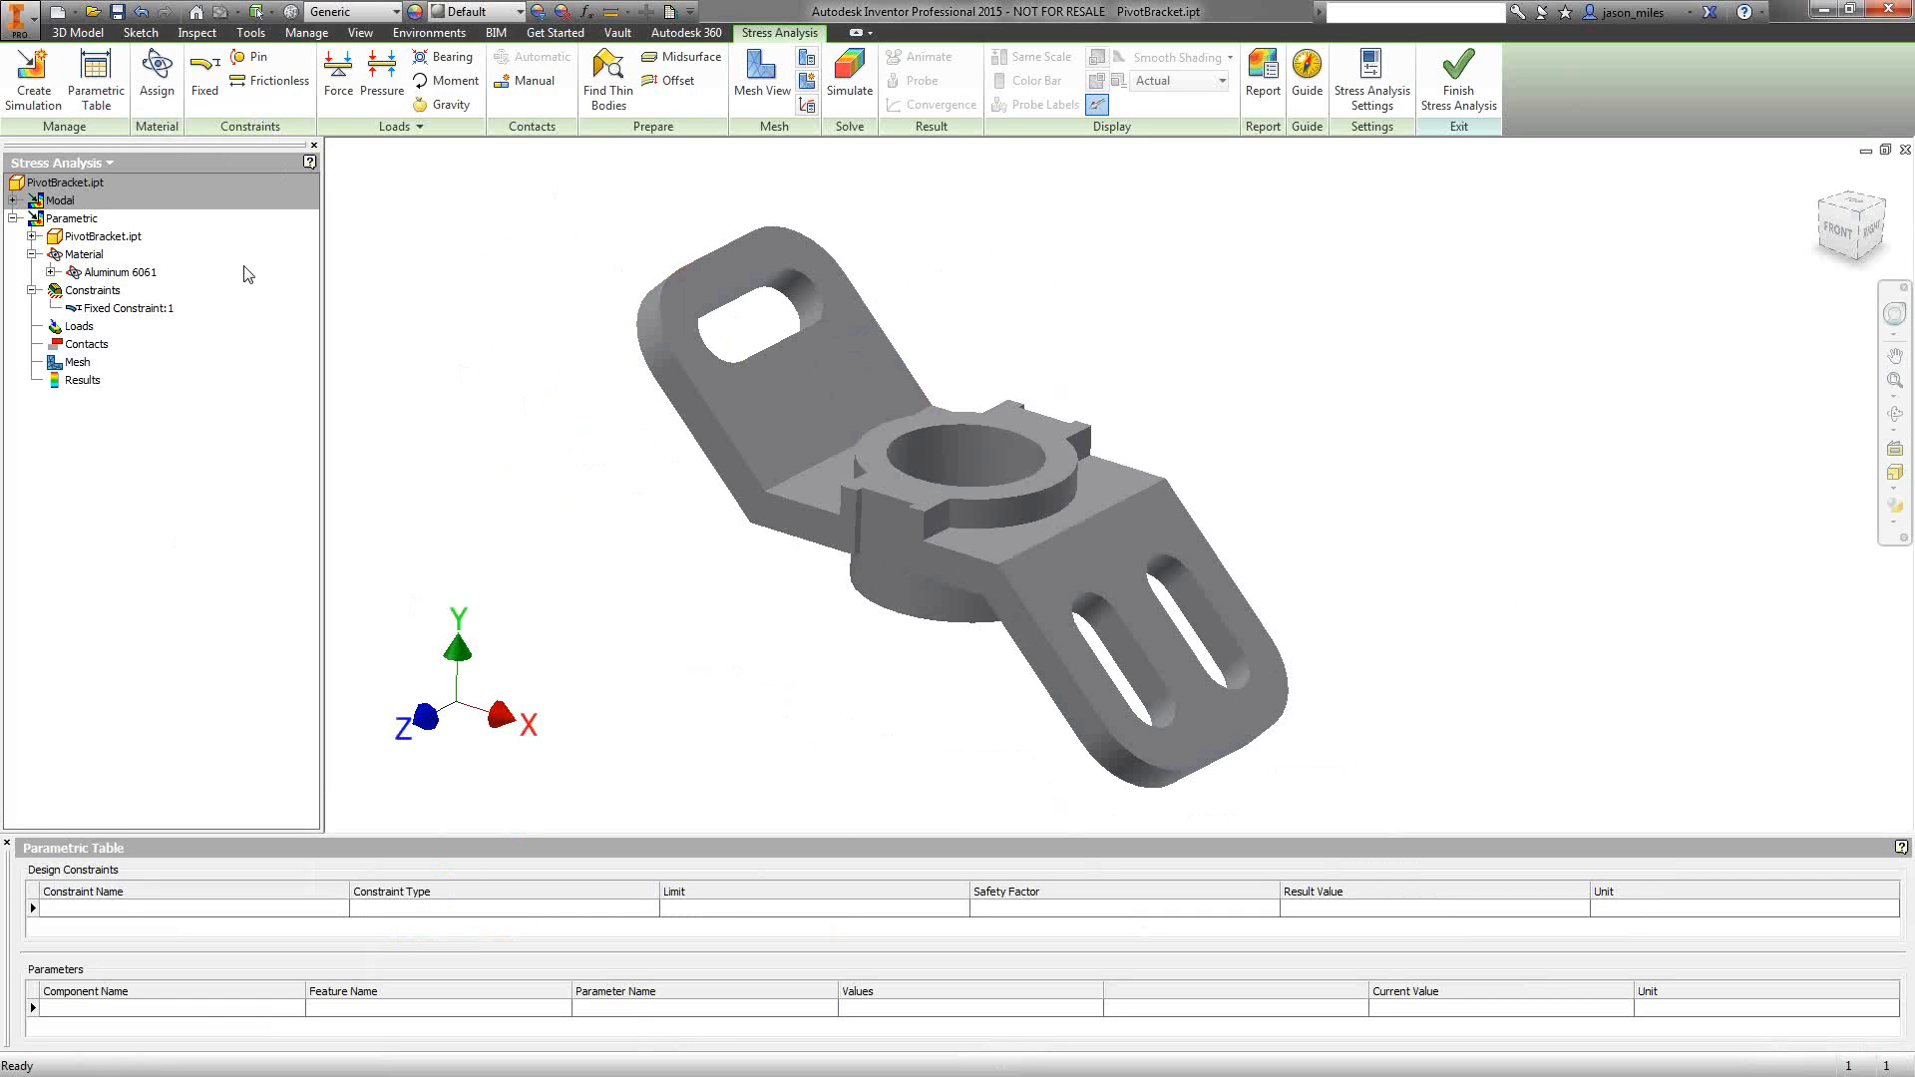
right_click(84, 237)
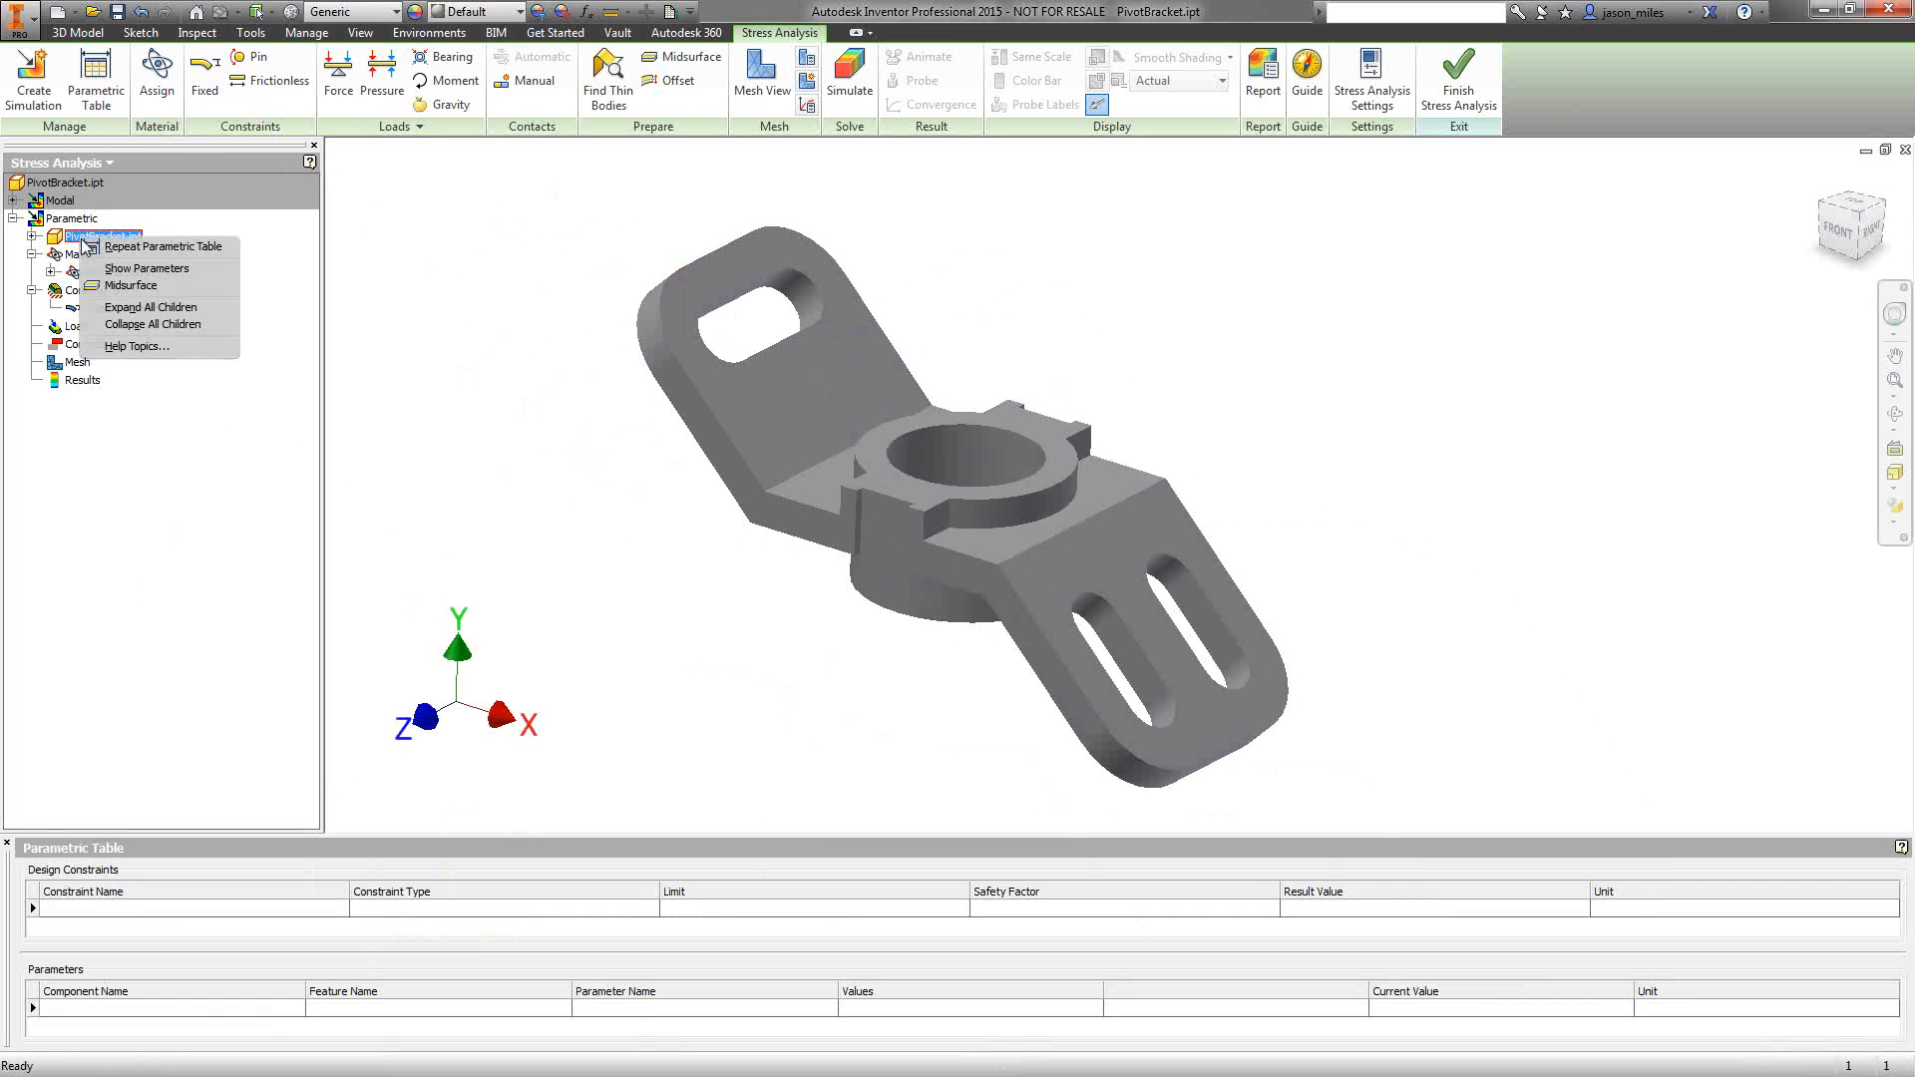
click(125, 270)
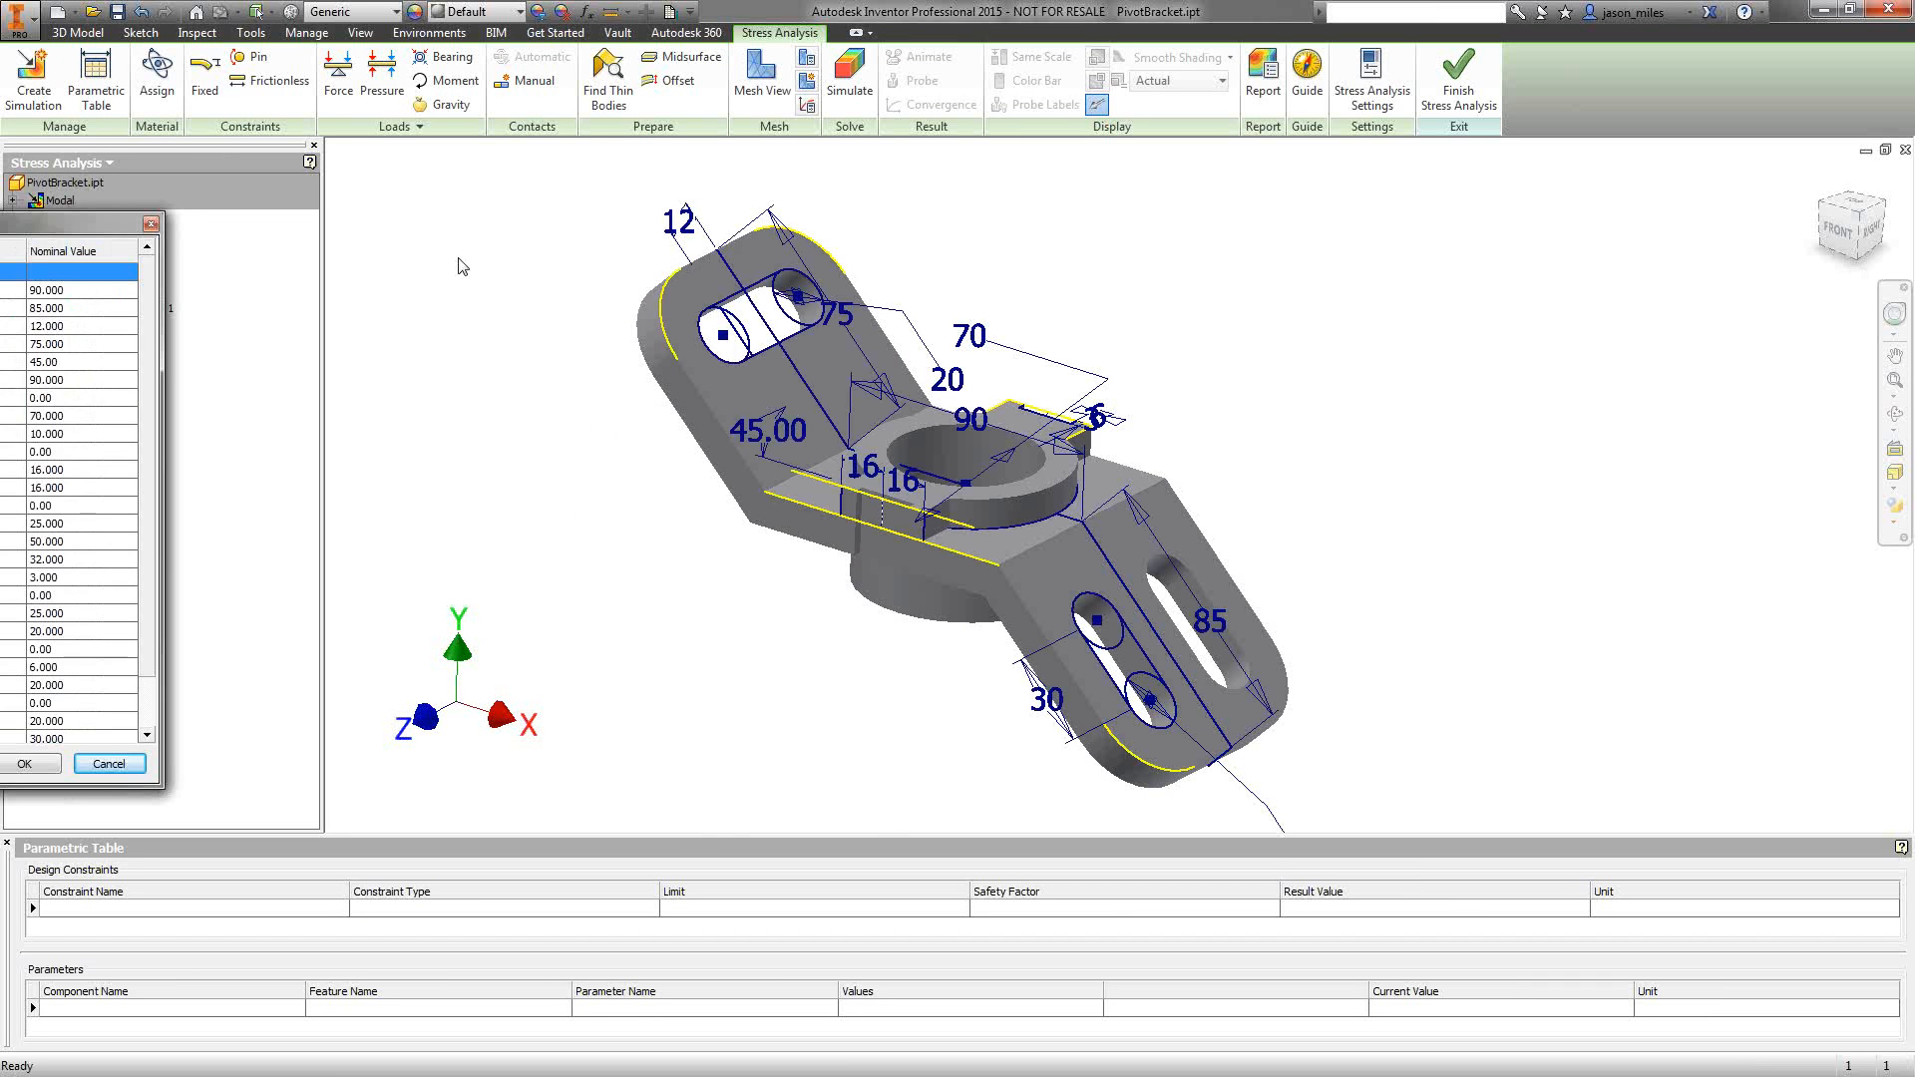
drag(819, 227, 429, 182)
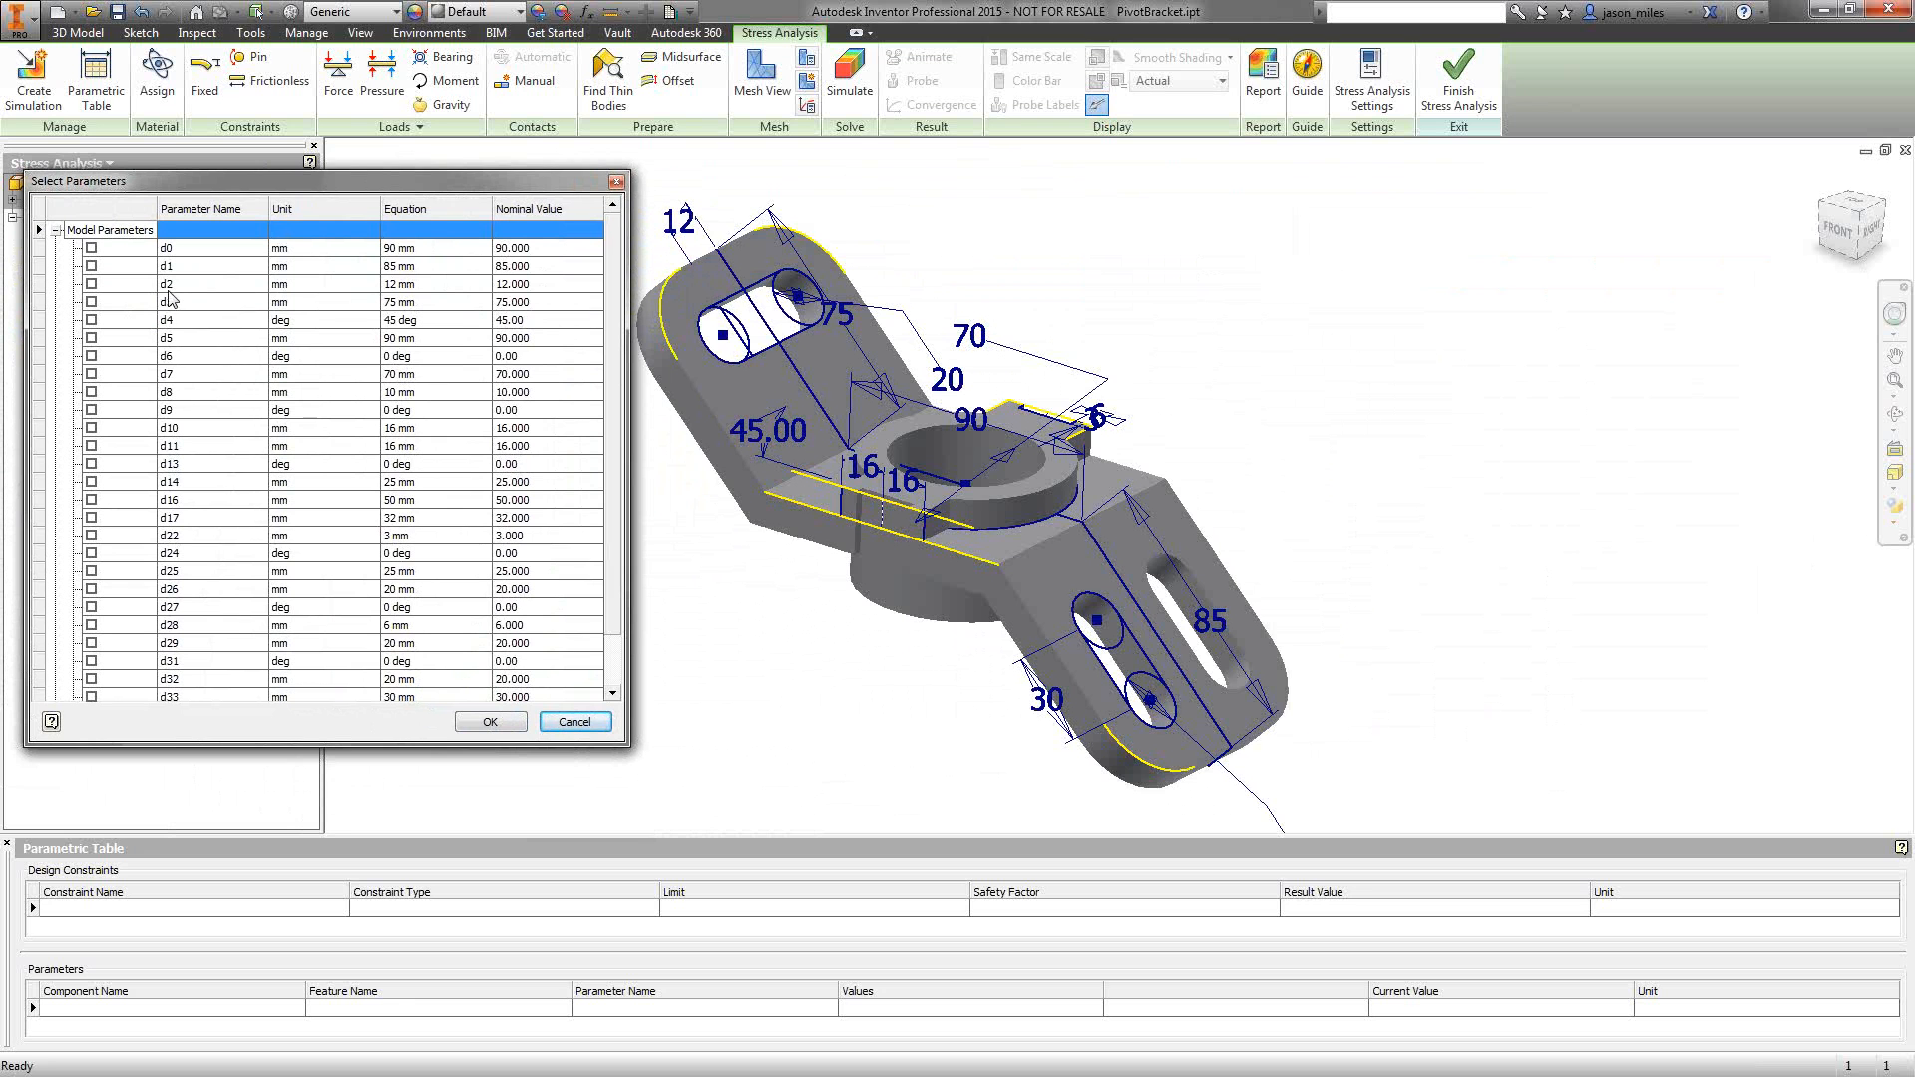
click(91, 285)
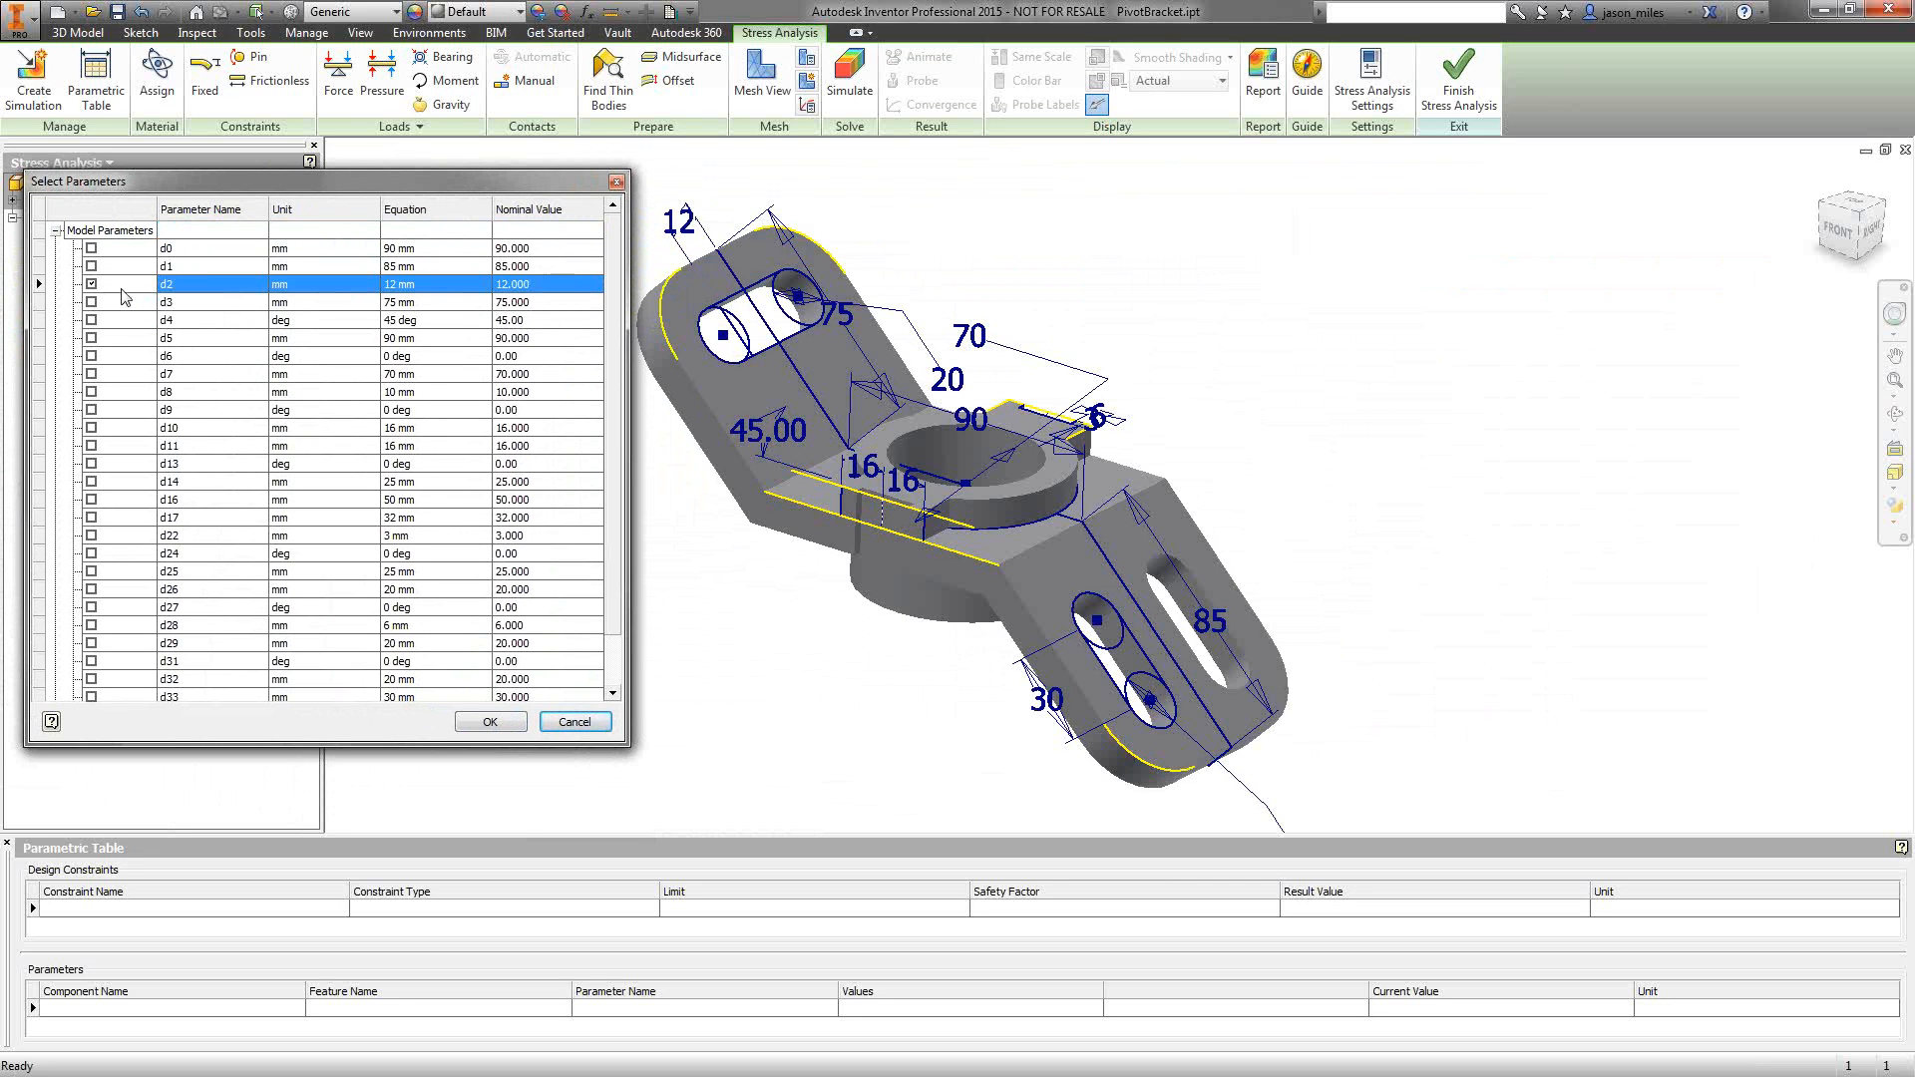
click(490, 723)
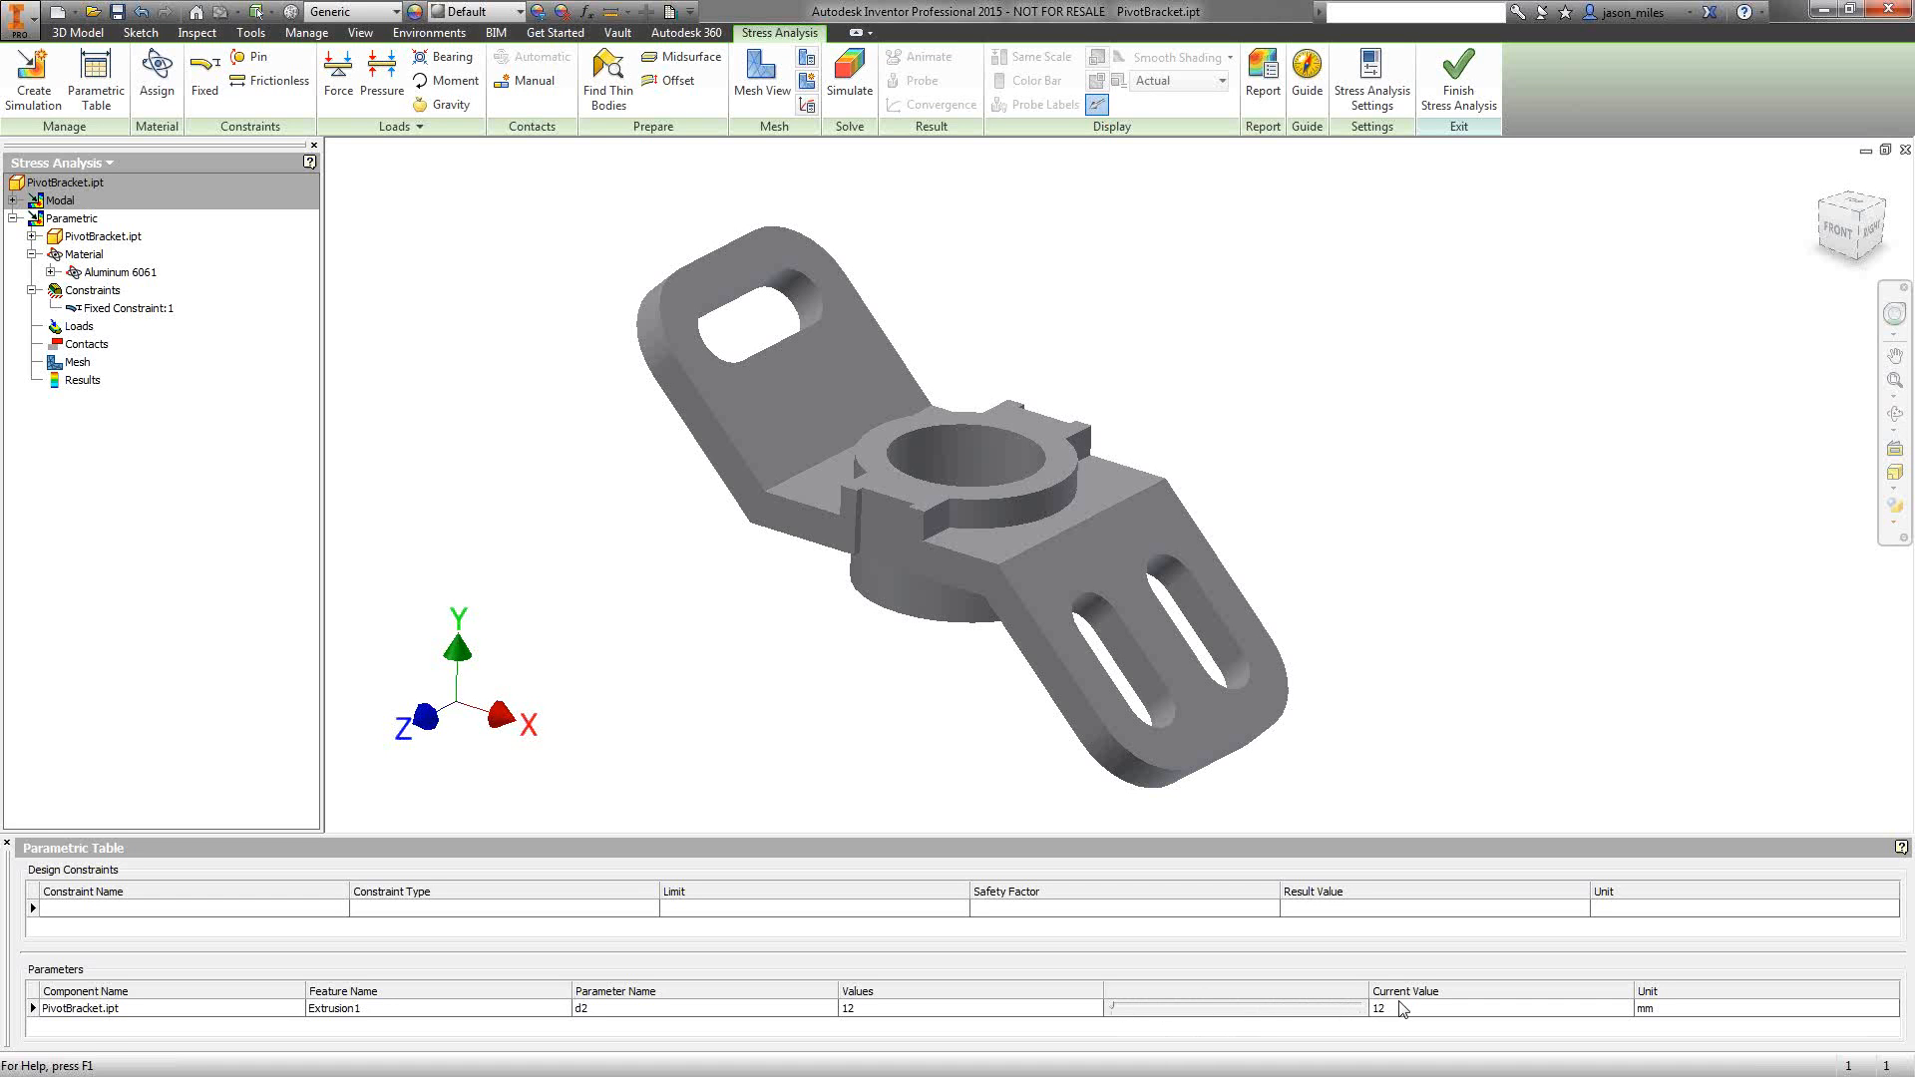
- Set the values of parameter d2 to 6-12:3, then check its 9 mm configuration and return to 12 mm
click(847, 1010)
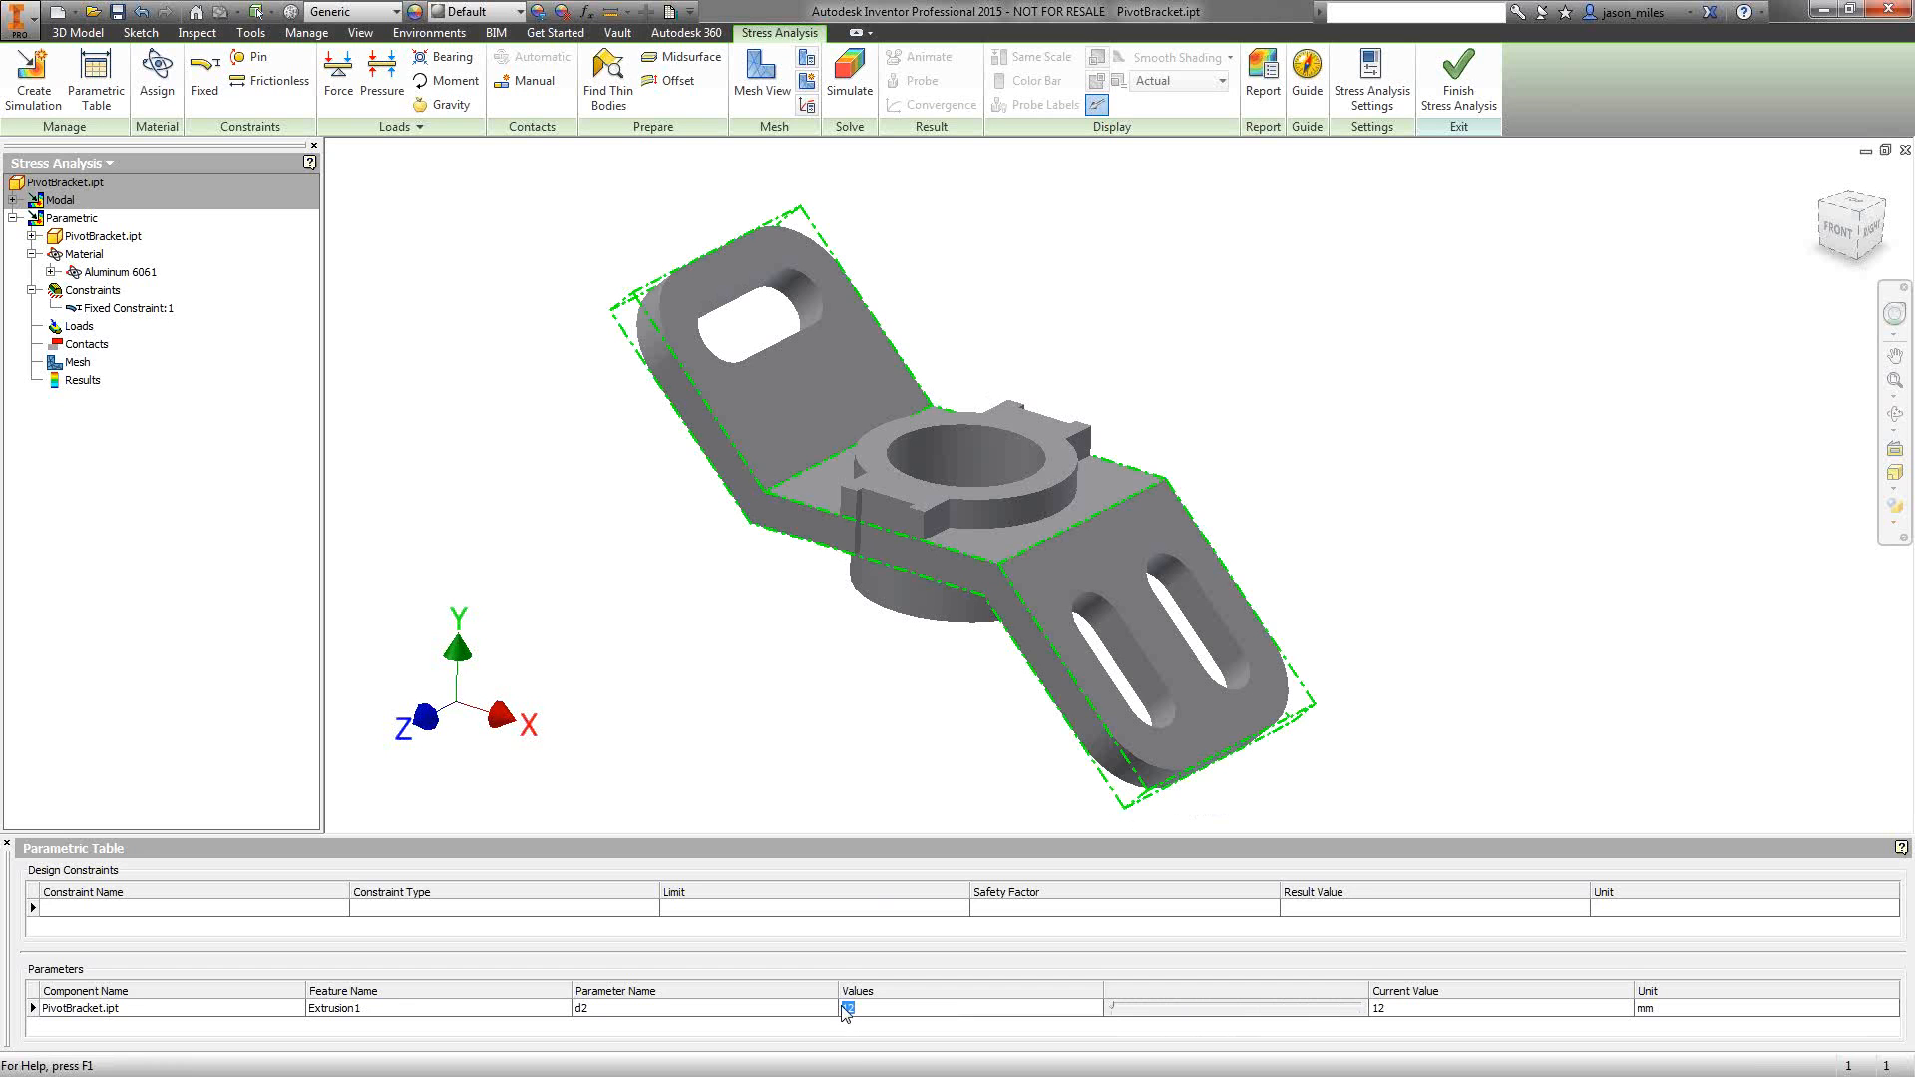
text(6-12:3)
key(Return)
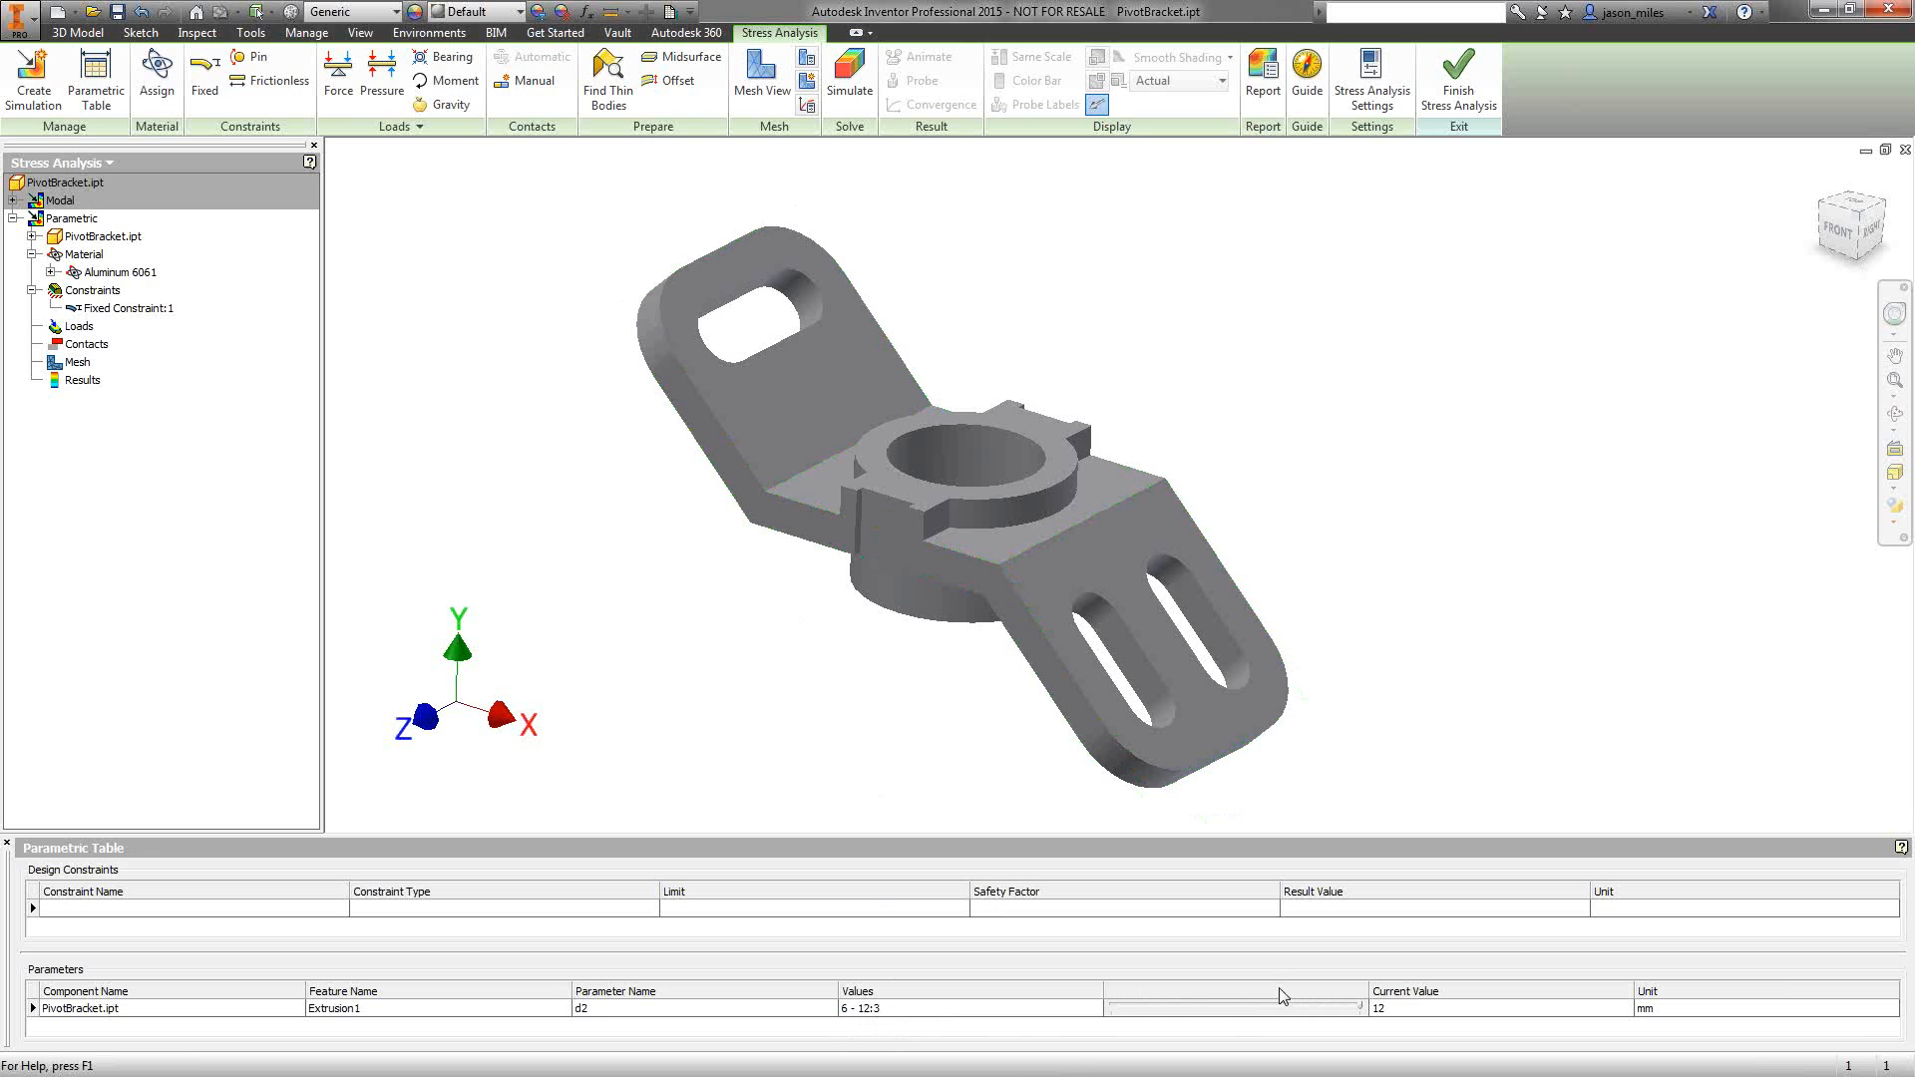
click(1340, 1010)
drag(1341, 1010, 1271, 1014)
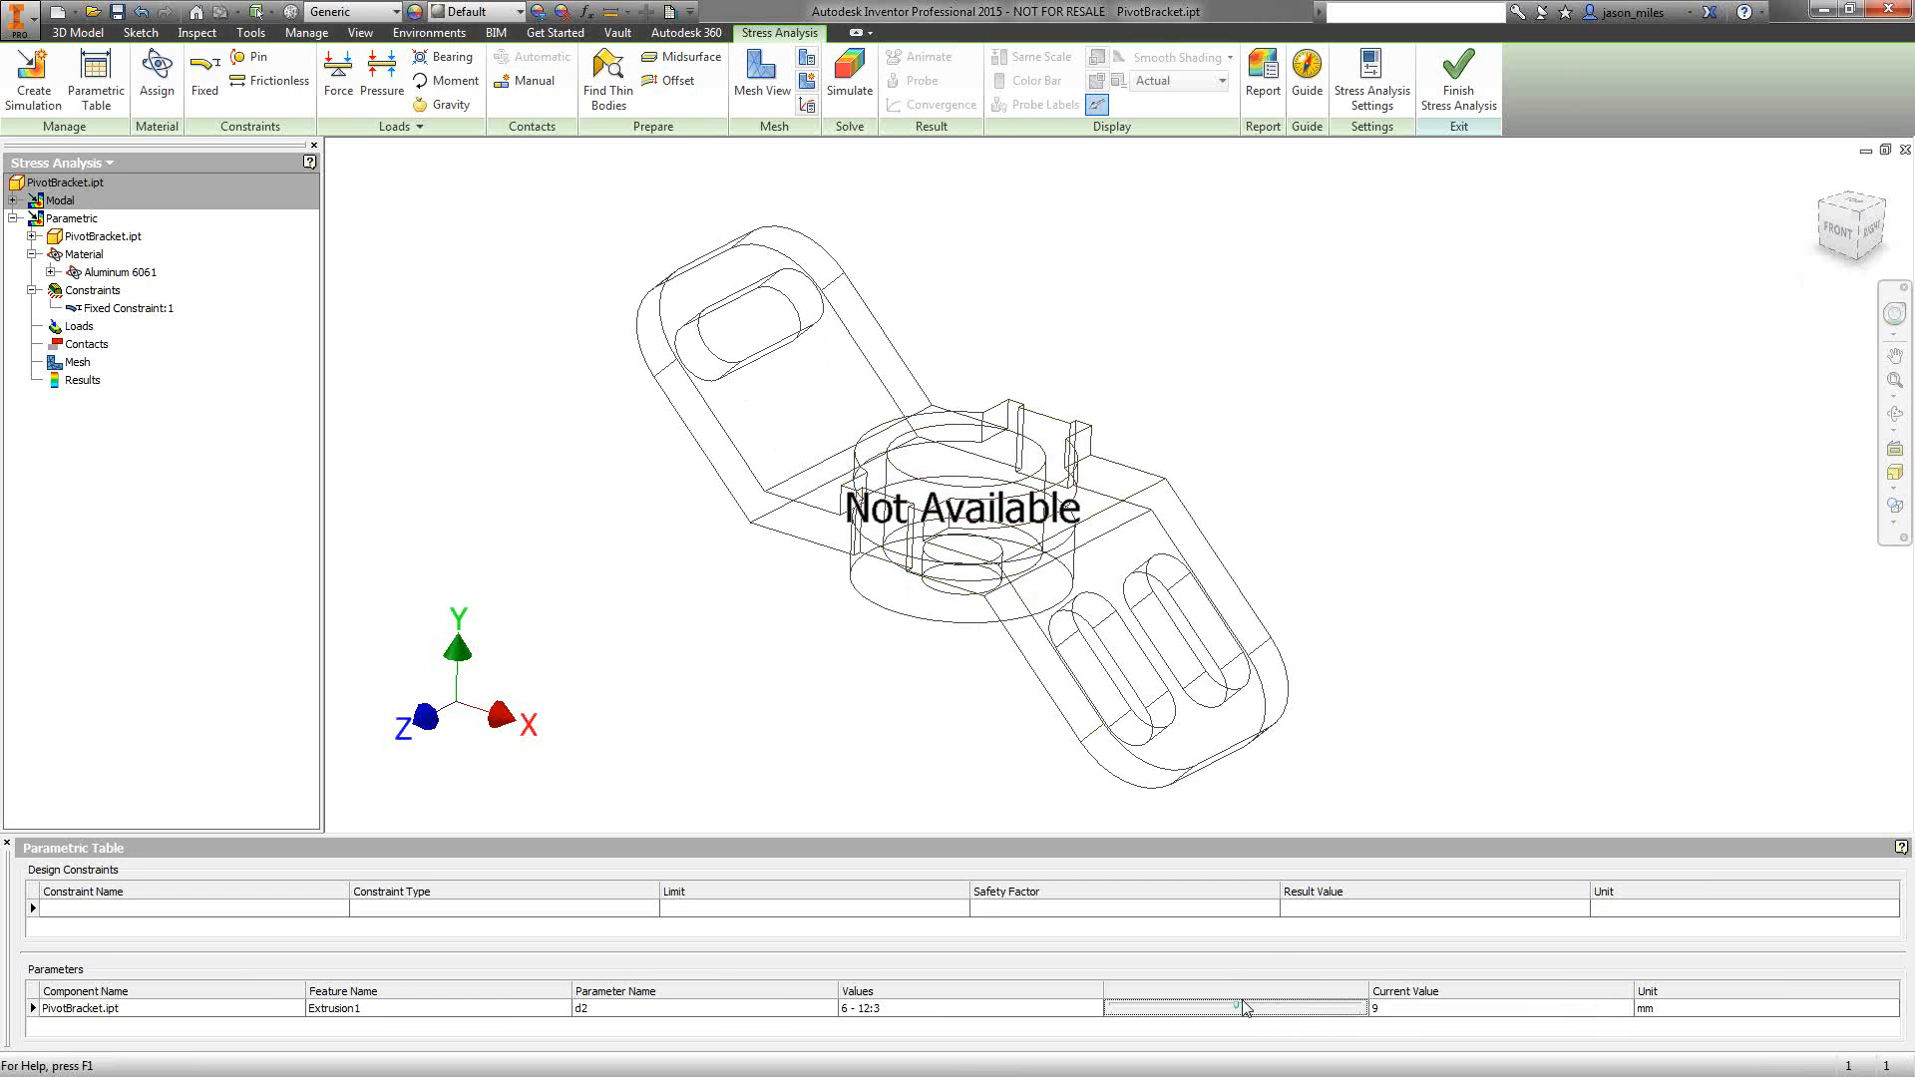
drag(1238, 1008, 1362, 1009)
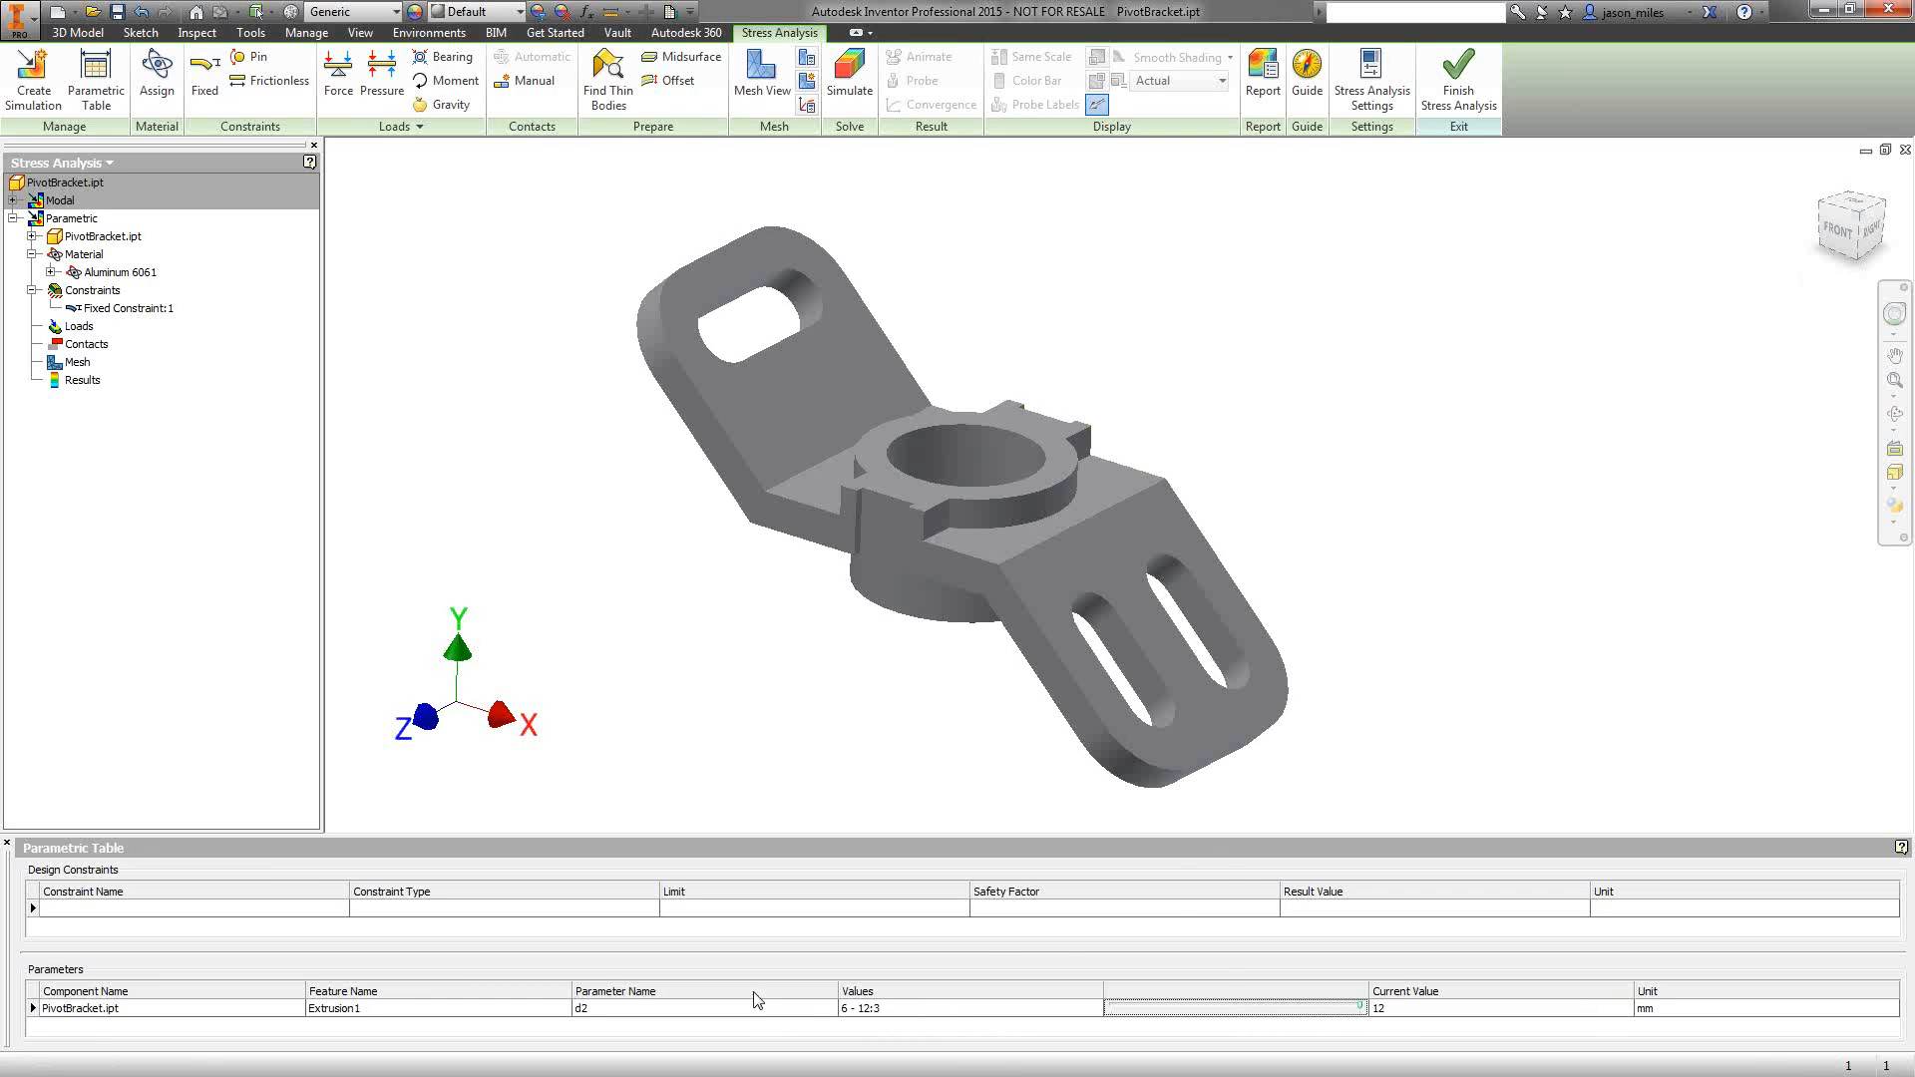
- Generate all configurations for parameter d2 and preview the 6 mm version before returning to 12 mm
right_click(918, 1015)
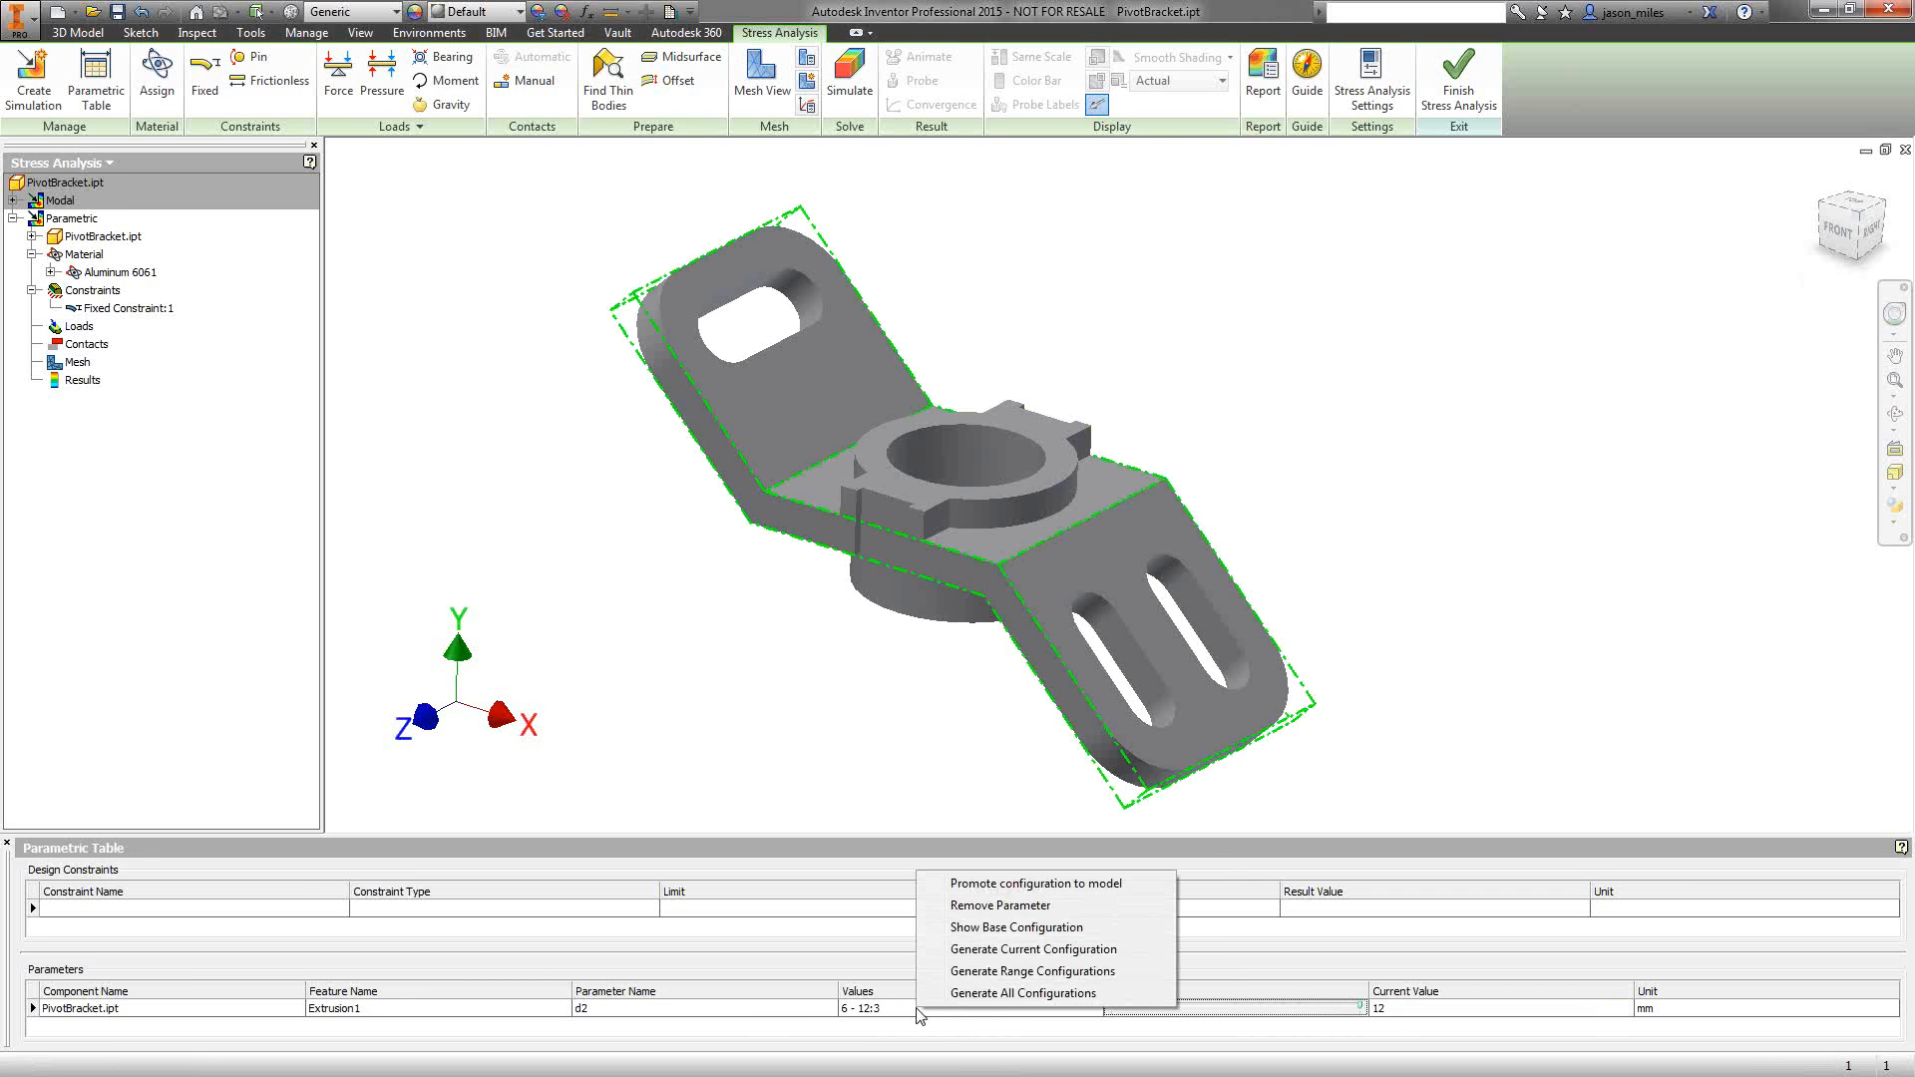
click(1028, 993)
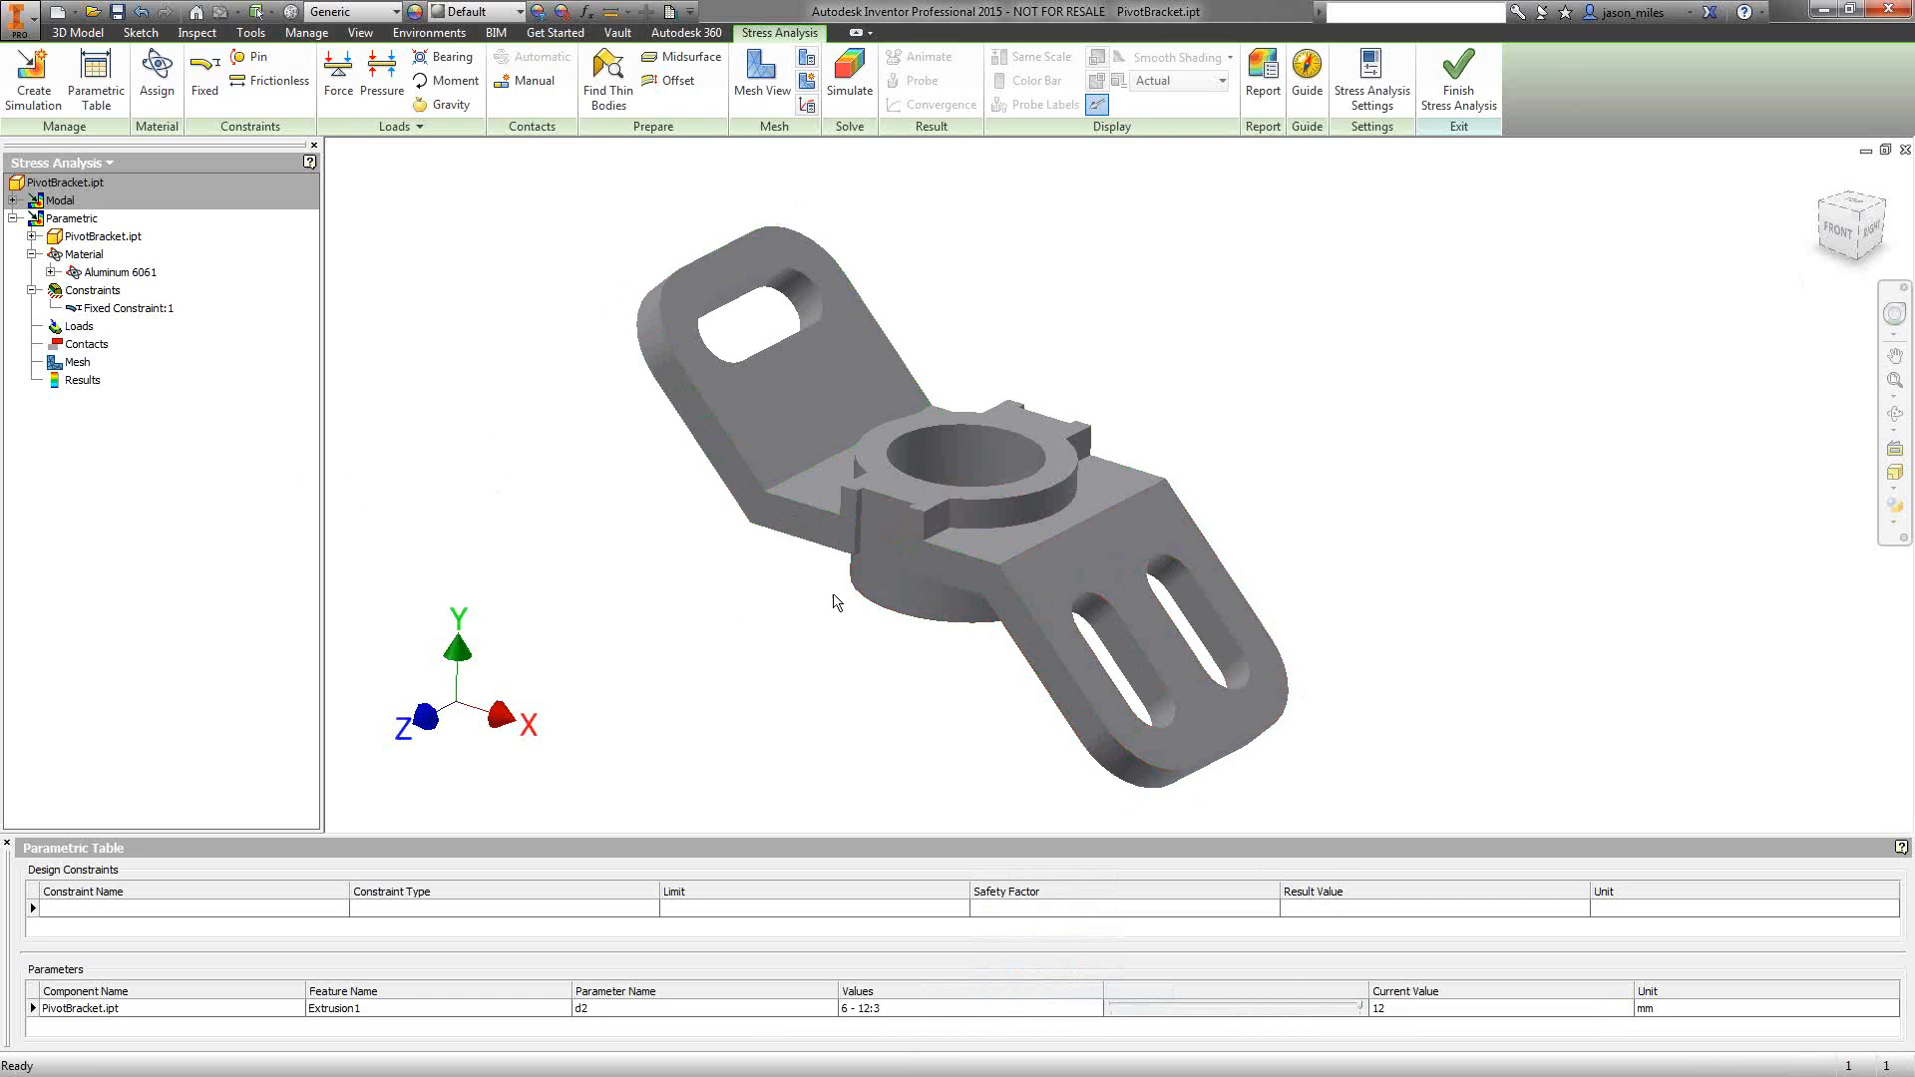
click(1344, 1010)
drag(1344, 1010, 1143, 1009)
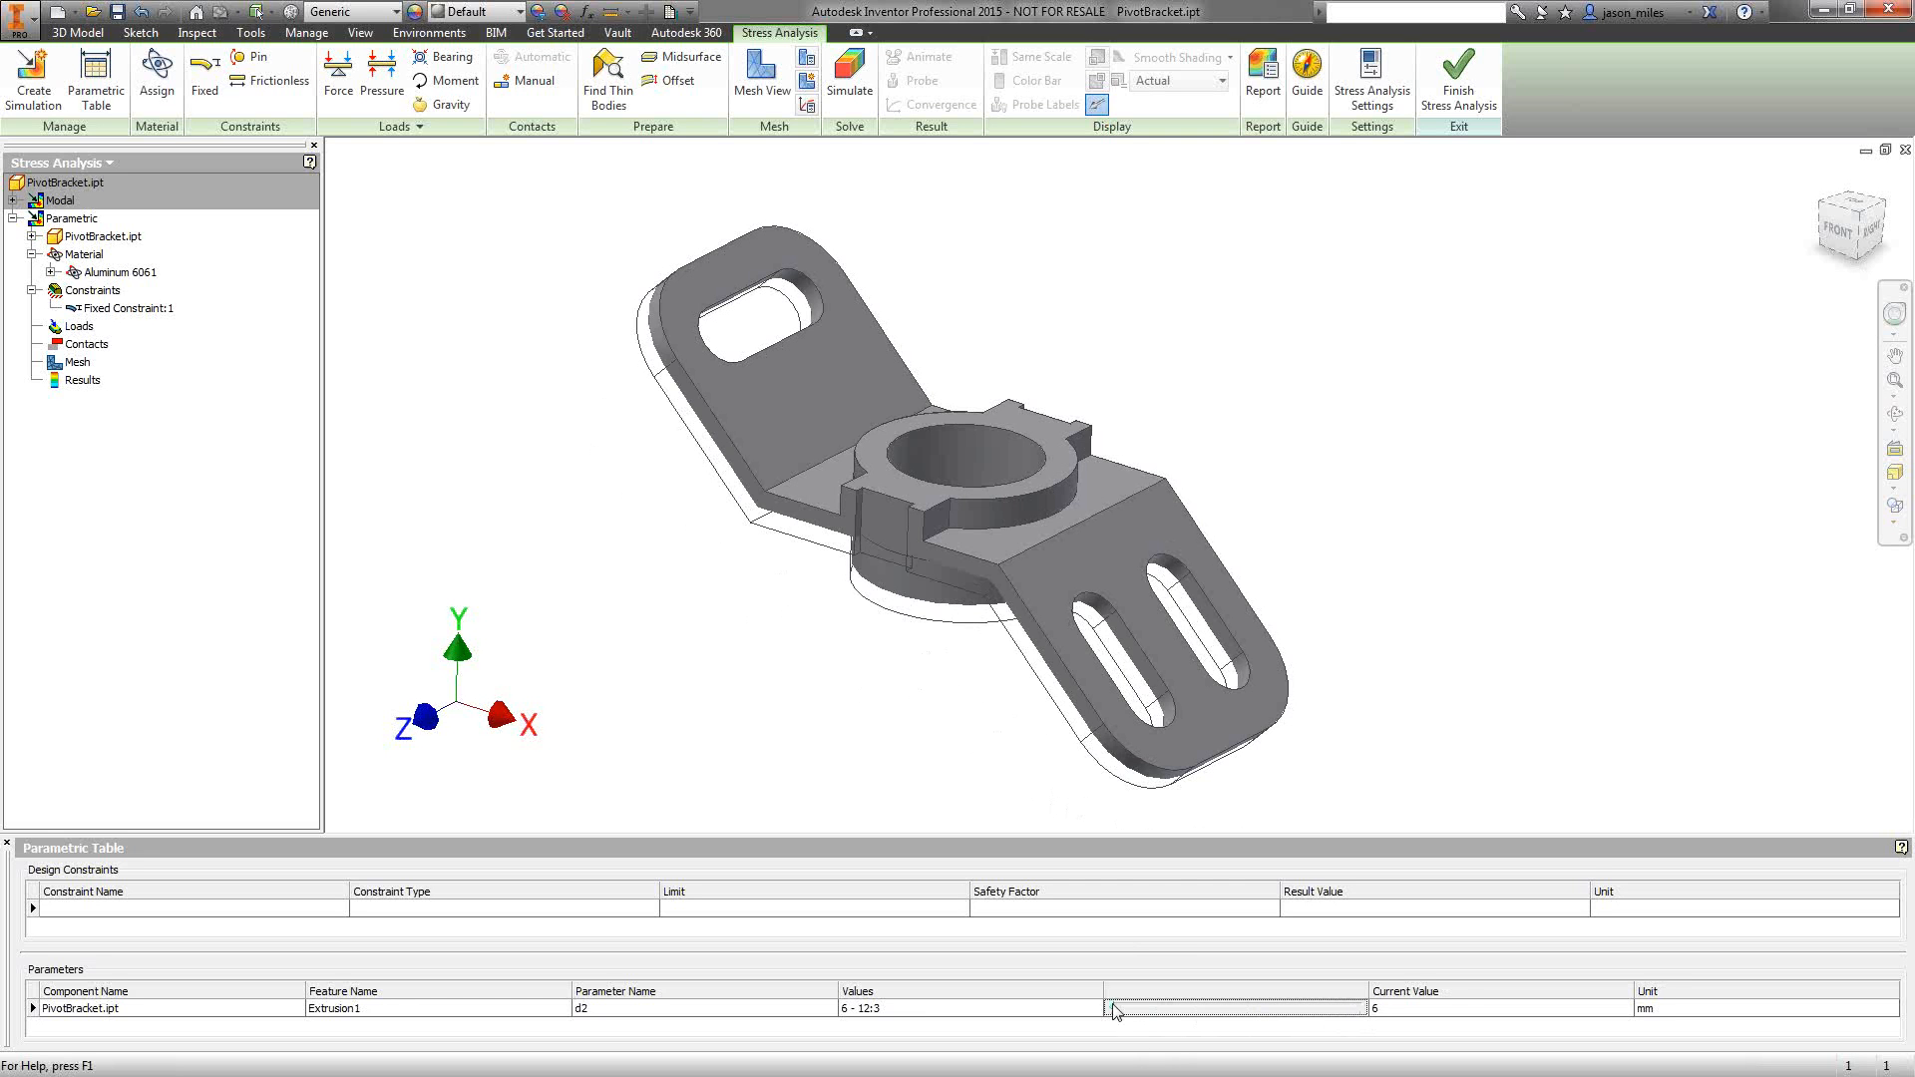
drag(1113, 1010, 1341, 1009)
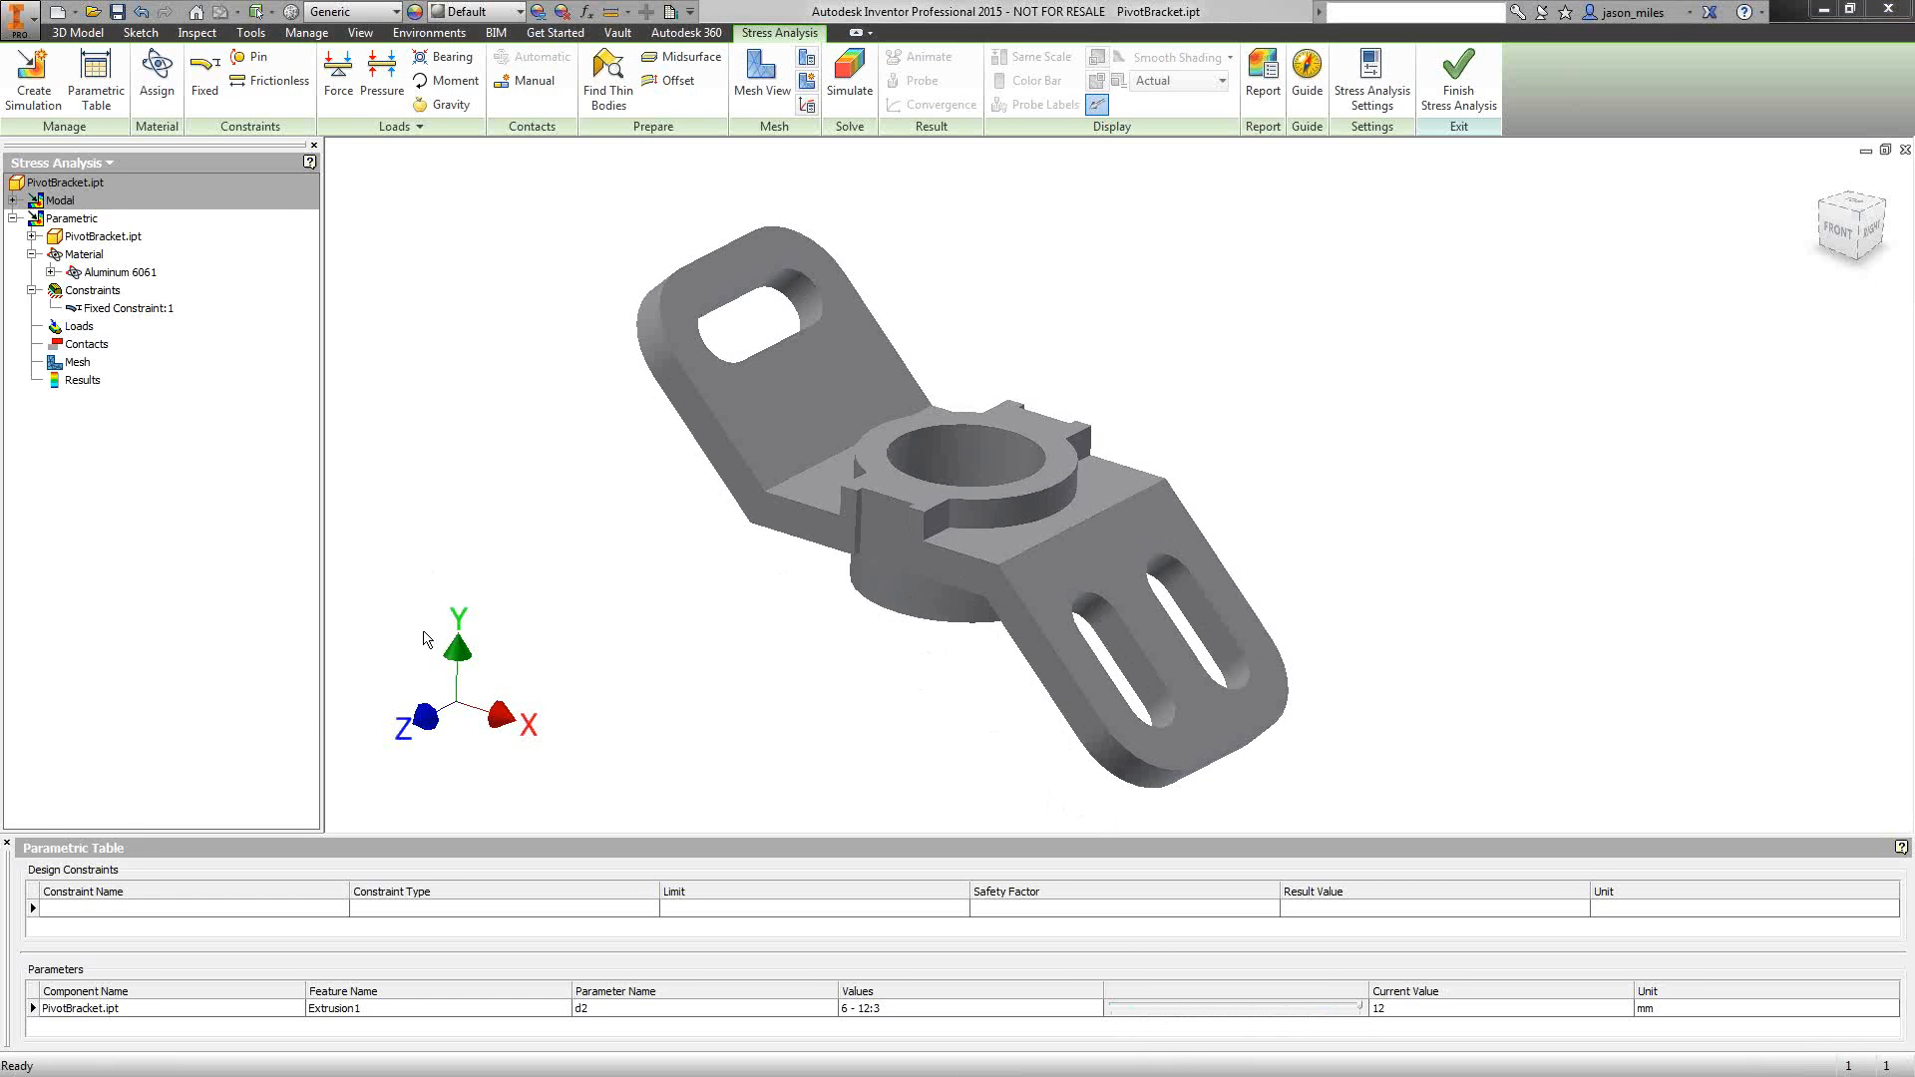
- Add Mass as a design constraint in the parametric table
right_click(109, 904)
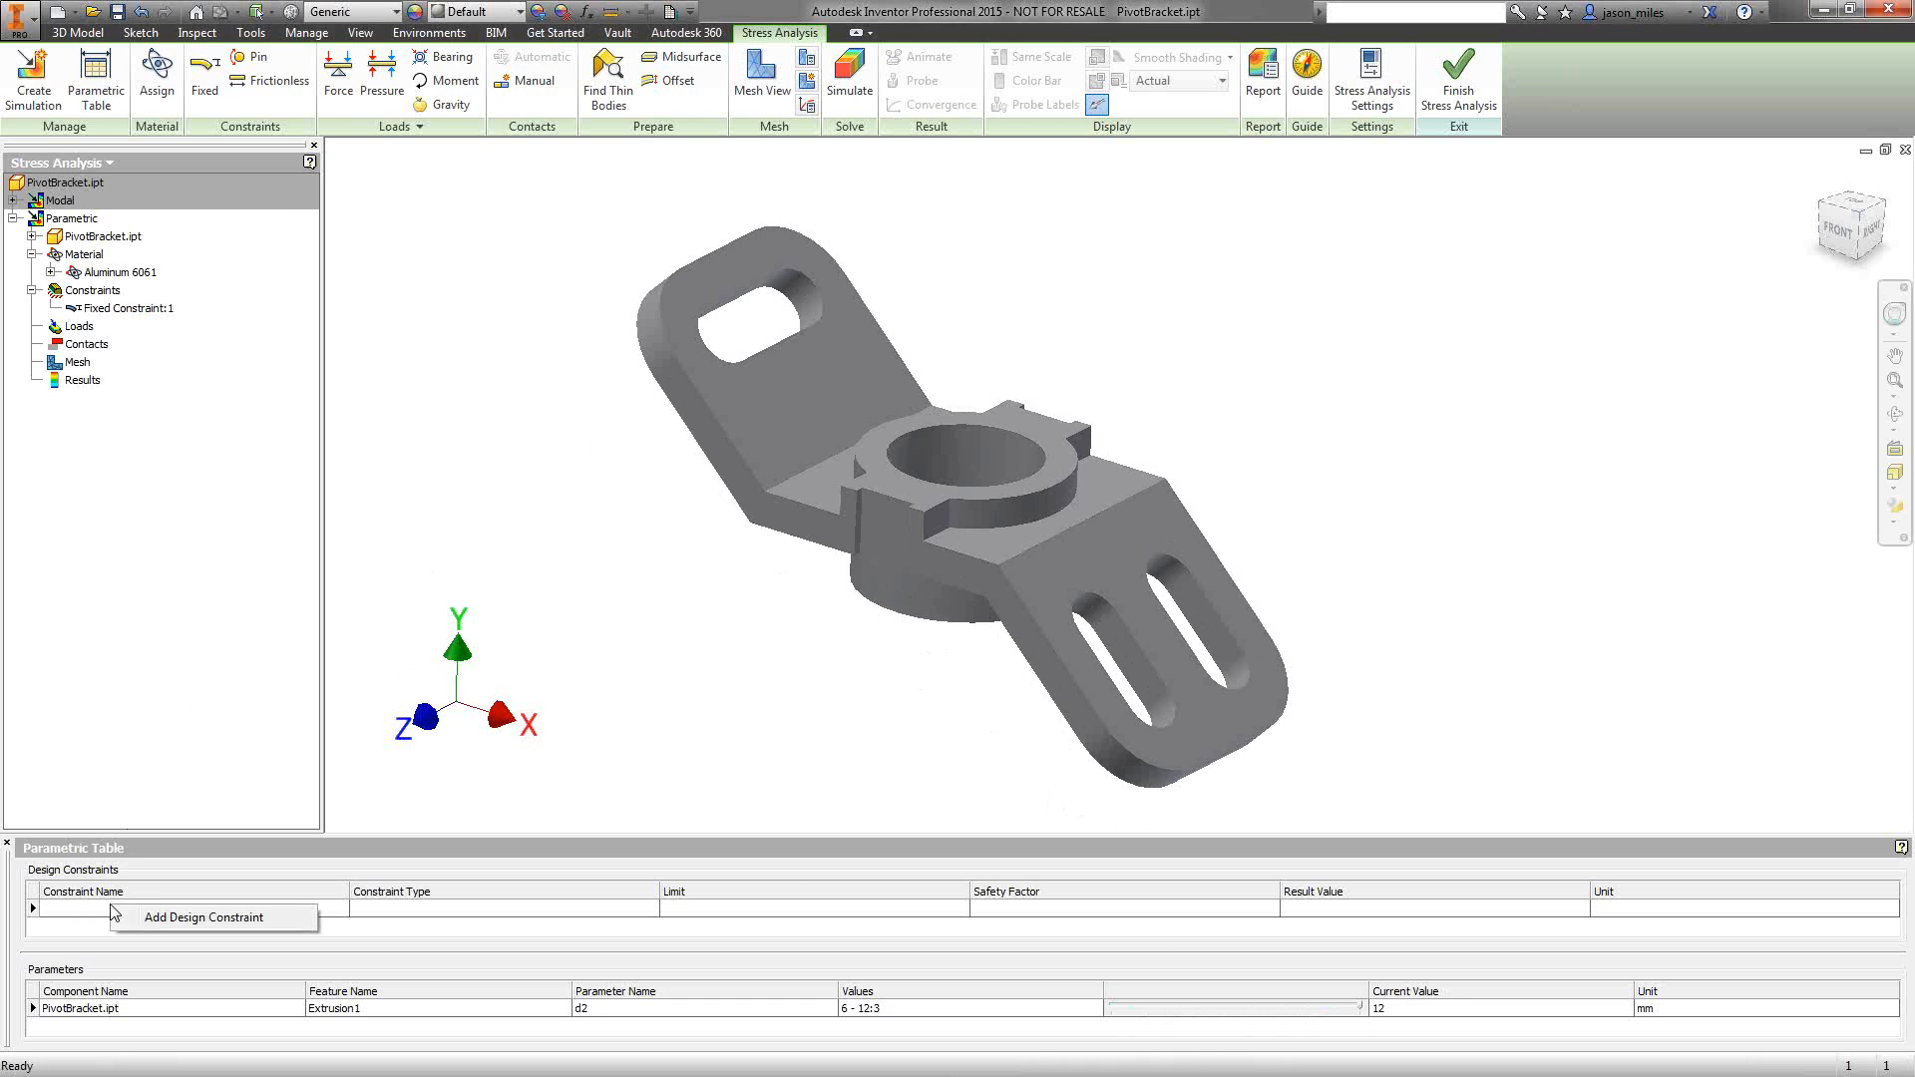
click(199, 917)
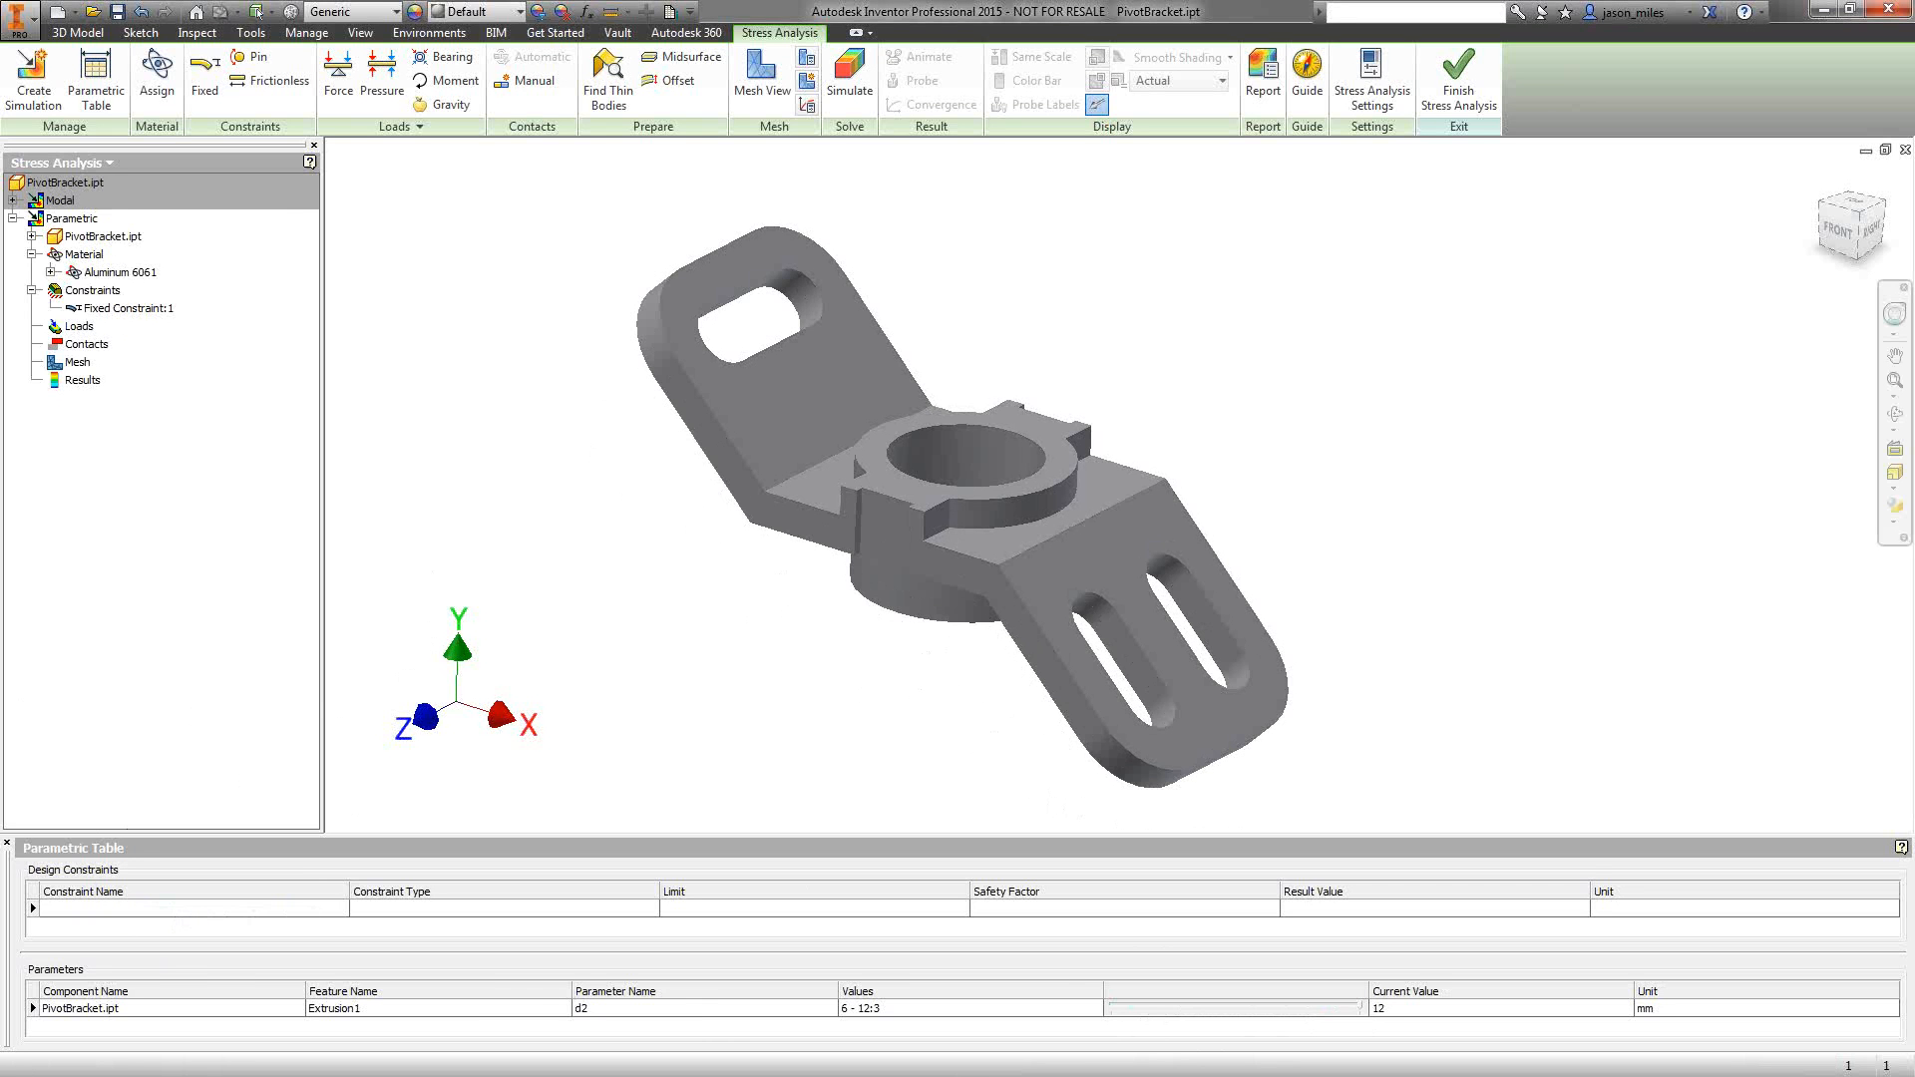
drag(2, 244, 634, 192)
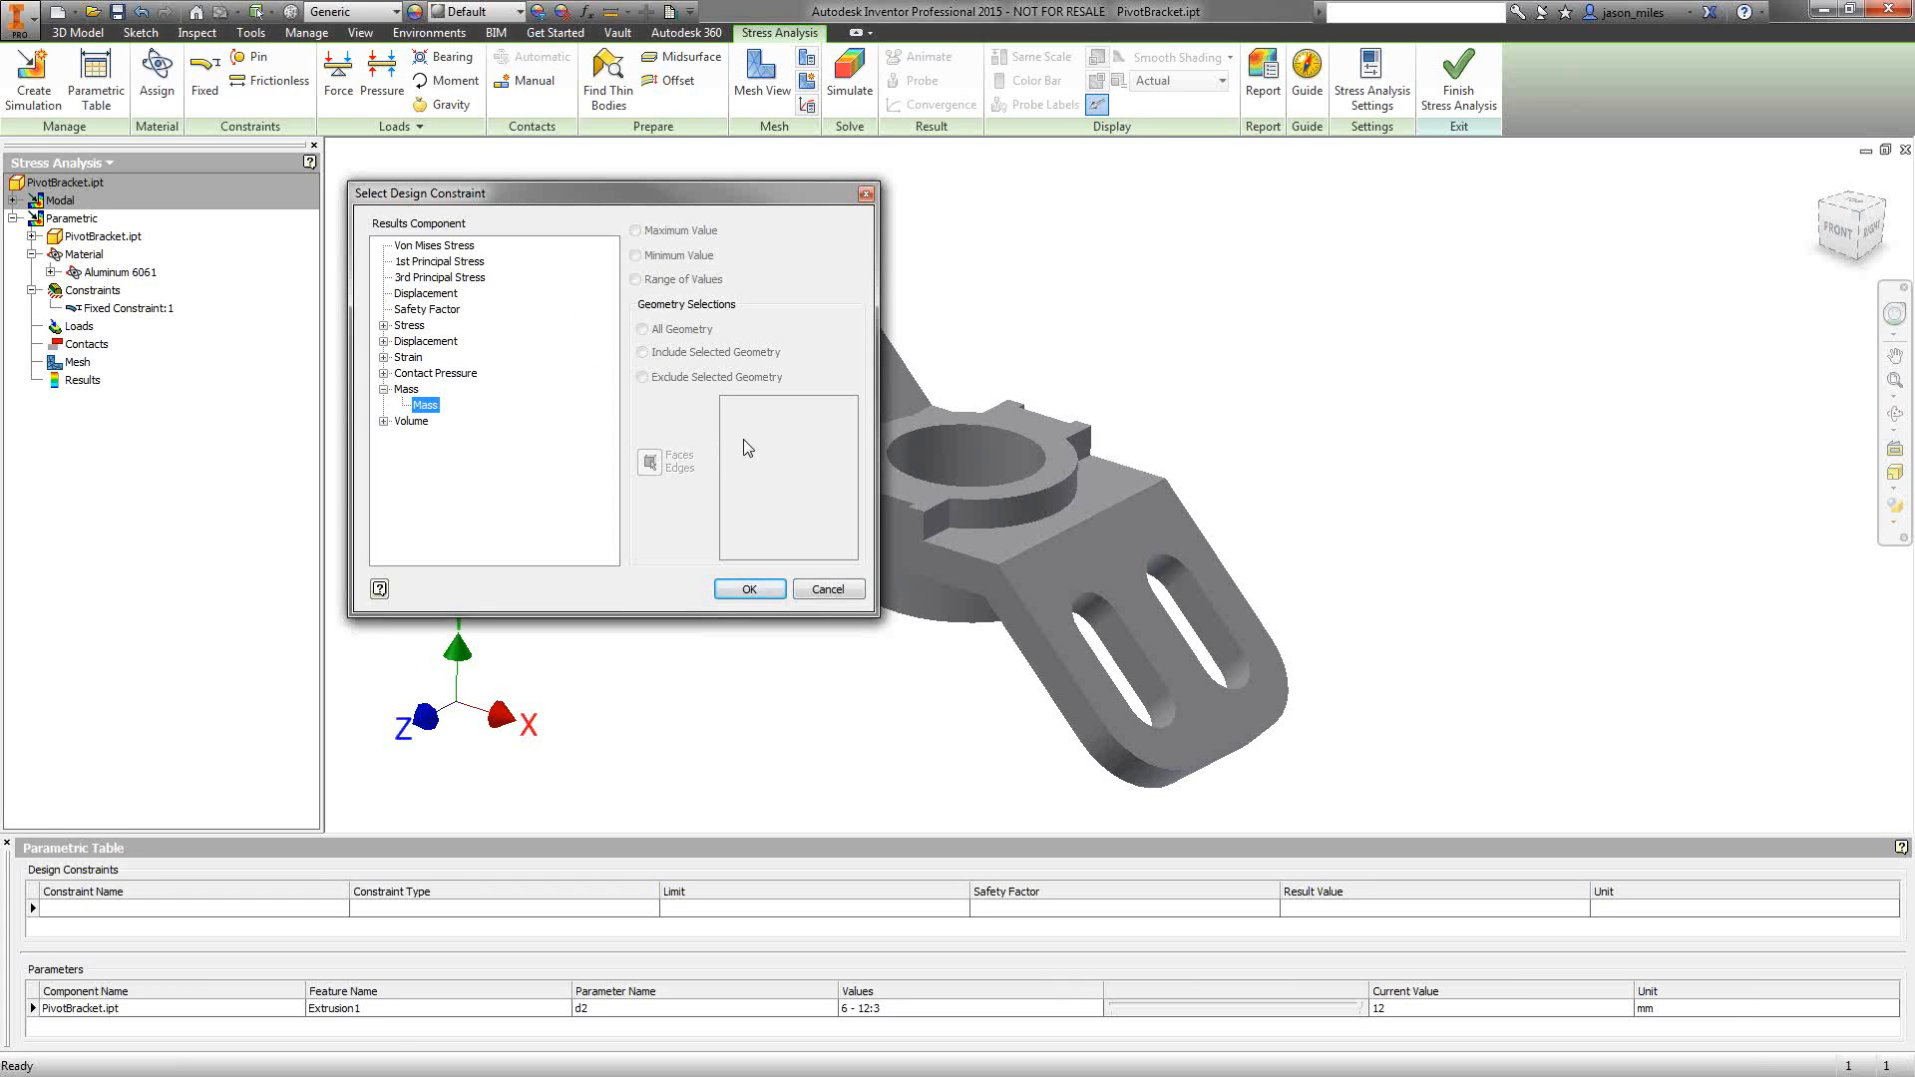
click(750, 590)
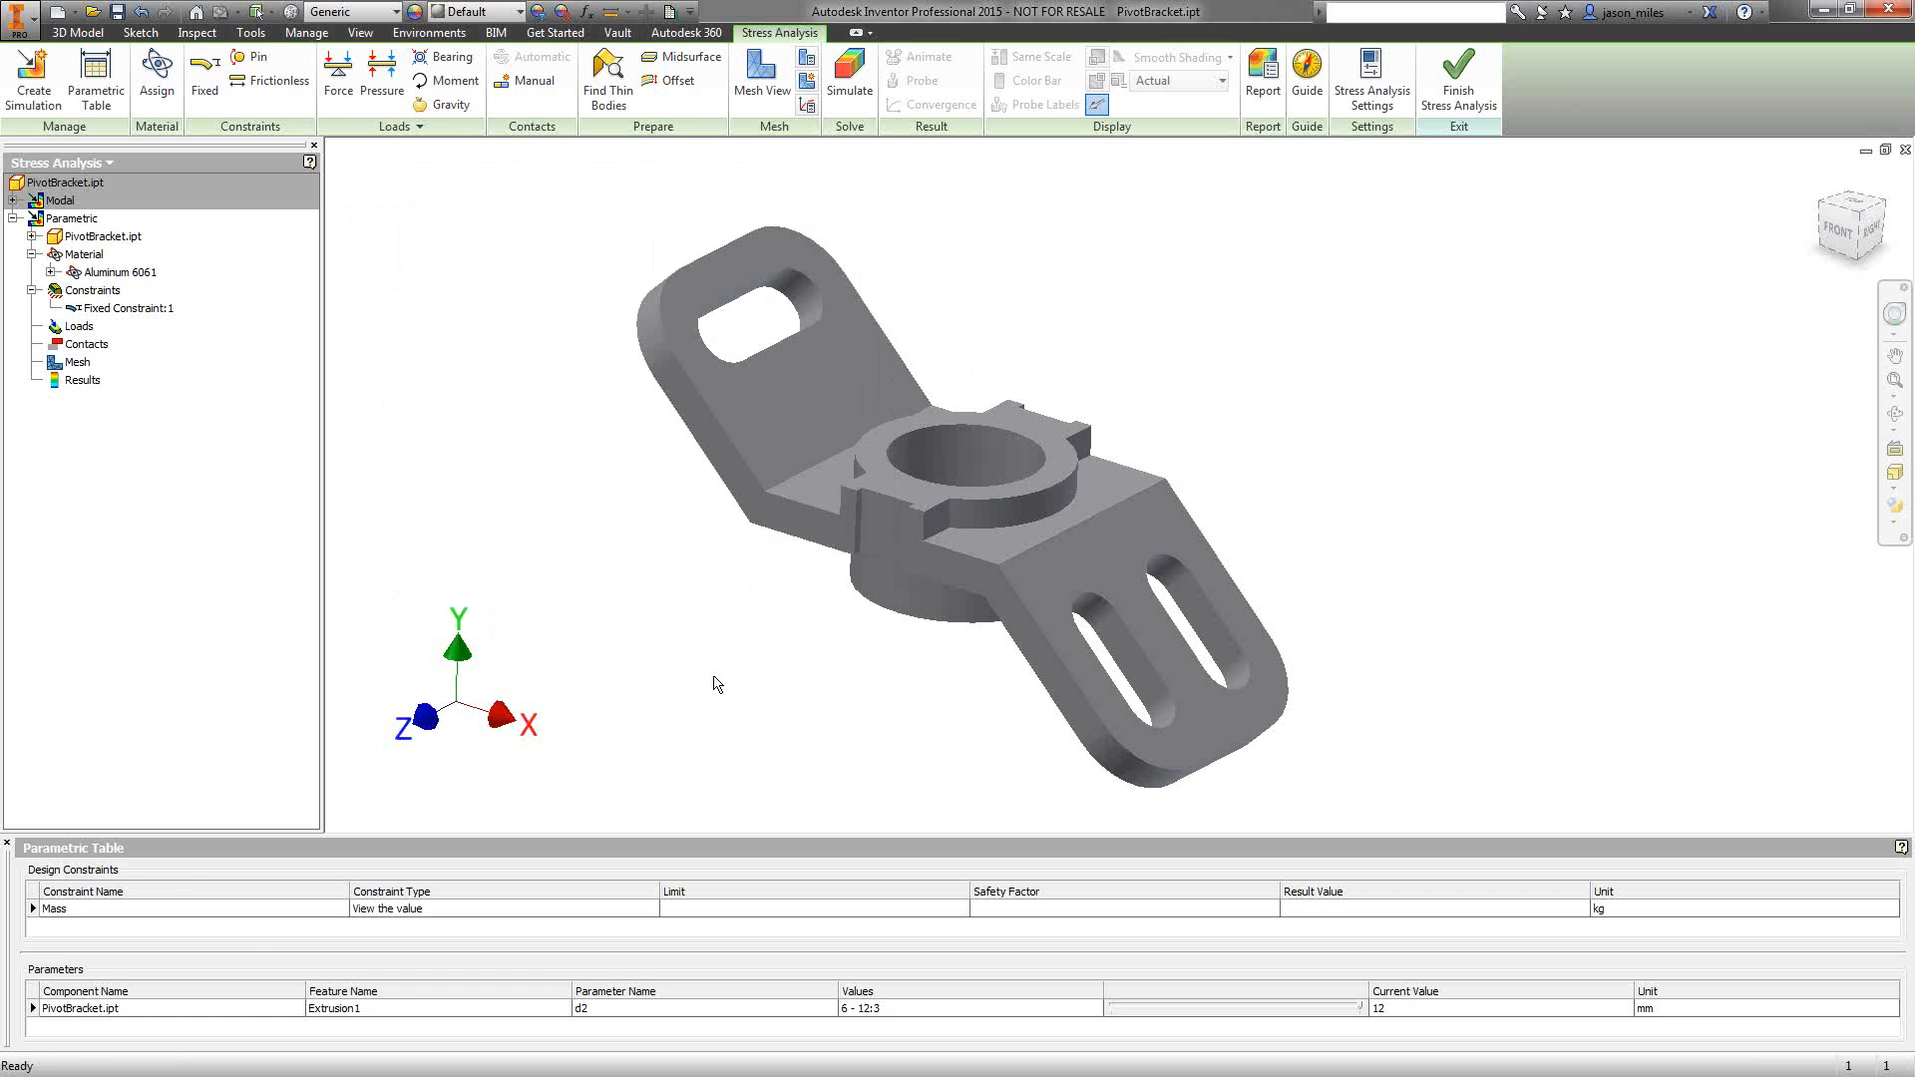
- Add a minimum Safety Factor design constraint for all geometry and delete it again
right_click(155, 915)
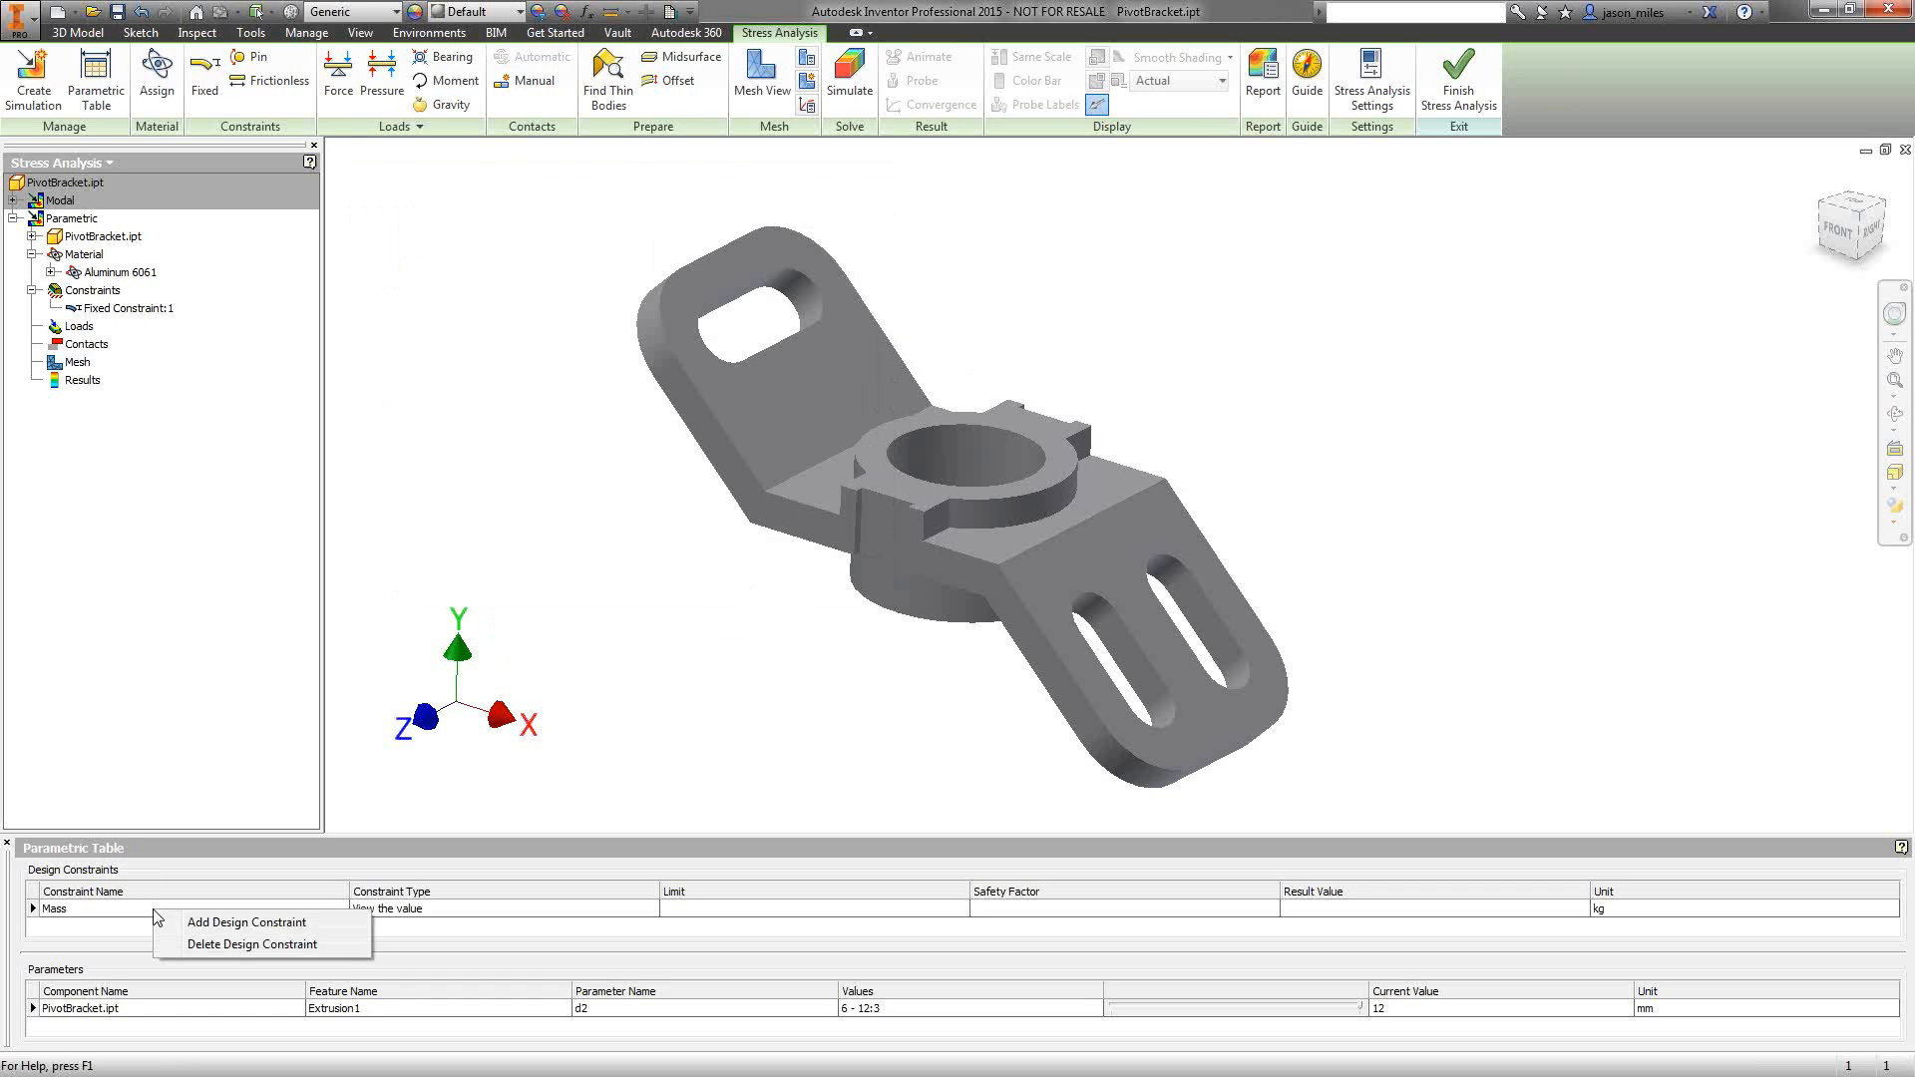
click(232, 923)
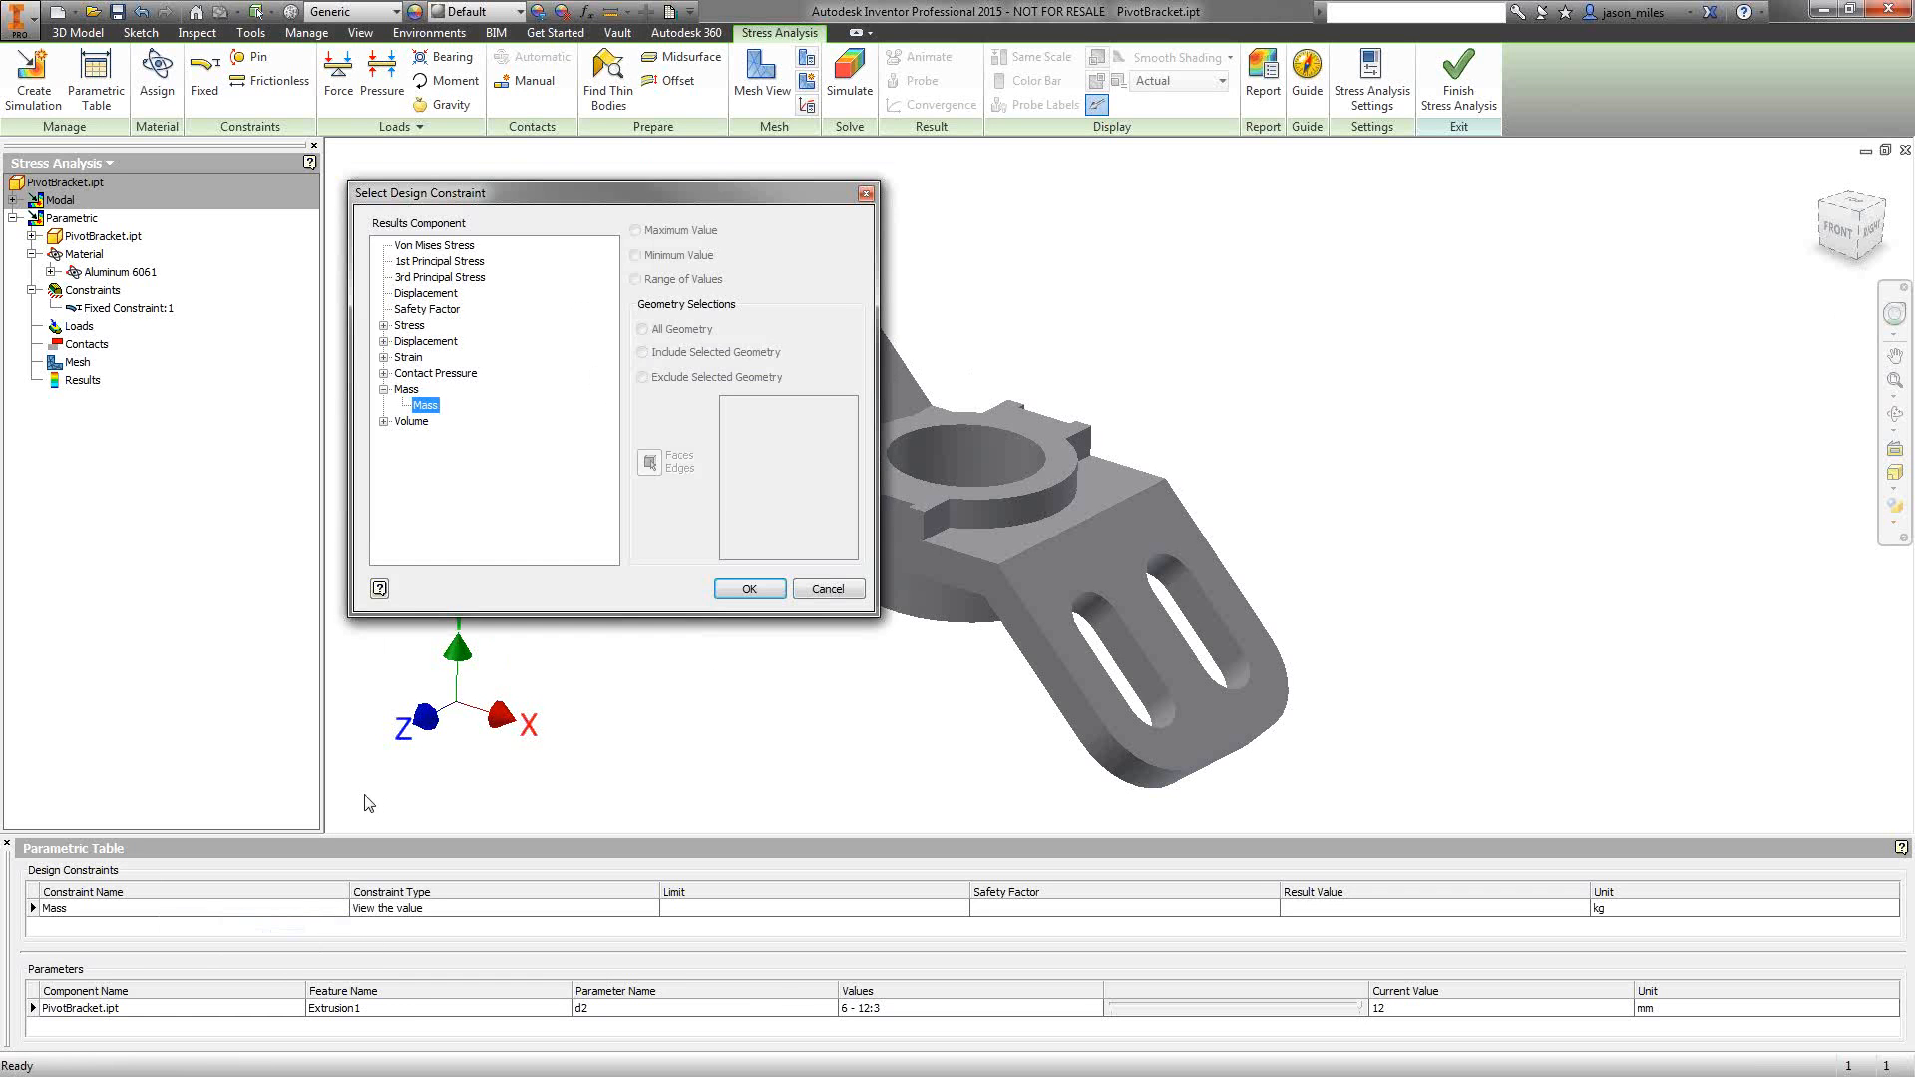
click(435, 310)
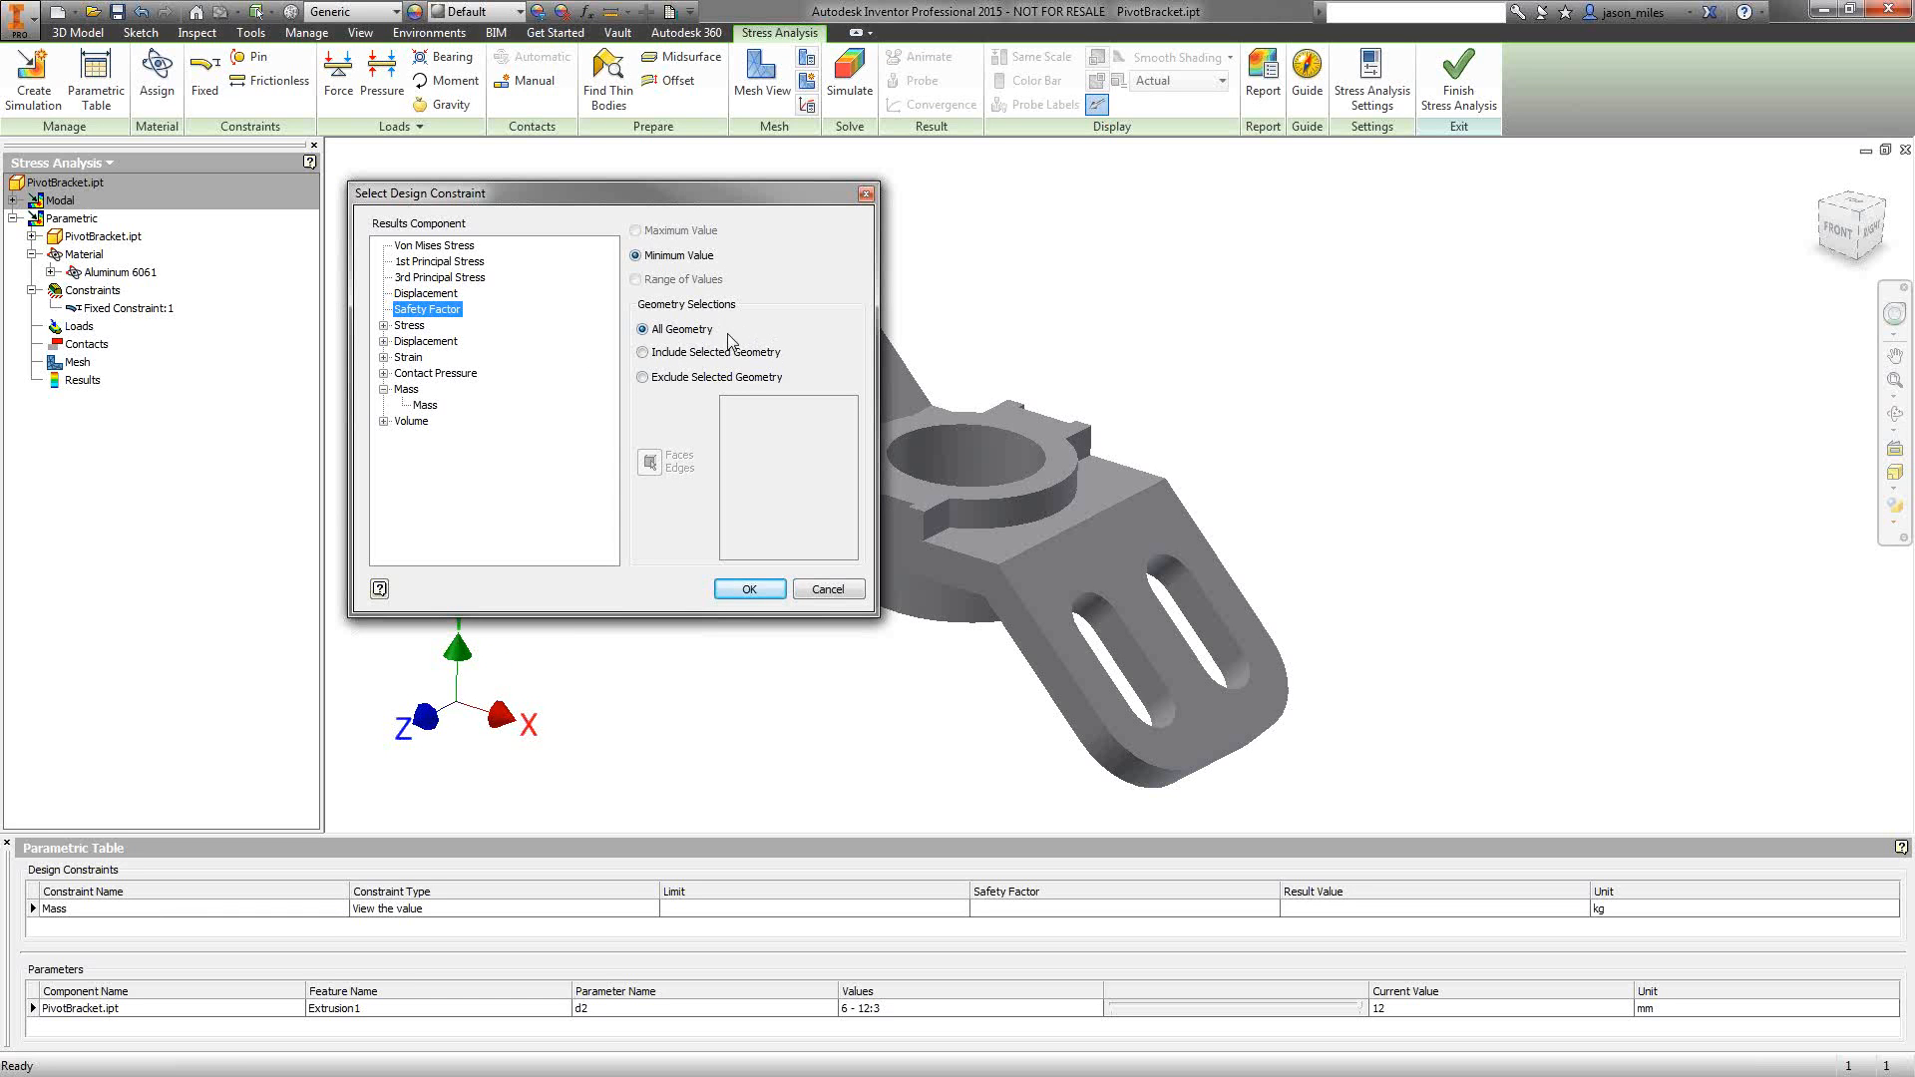
click(749, 589)
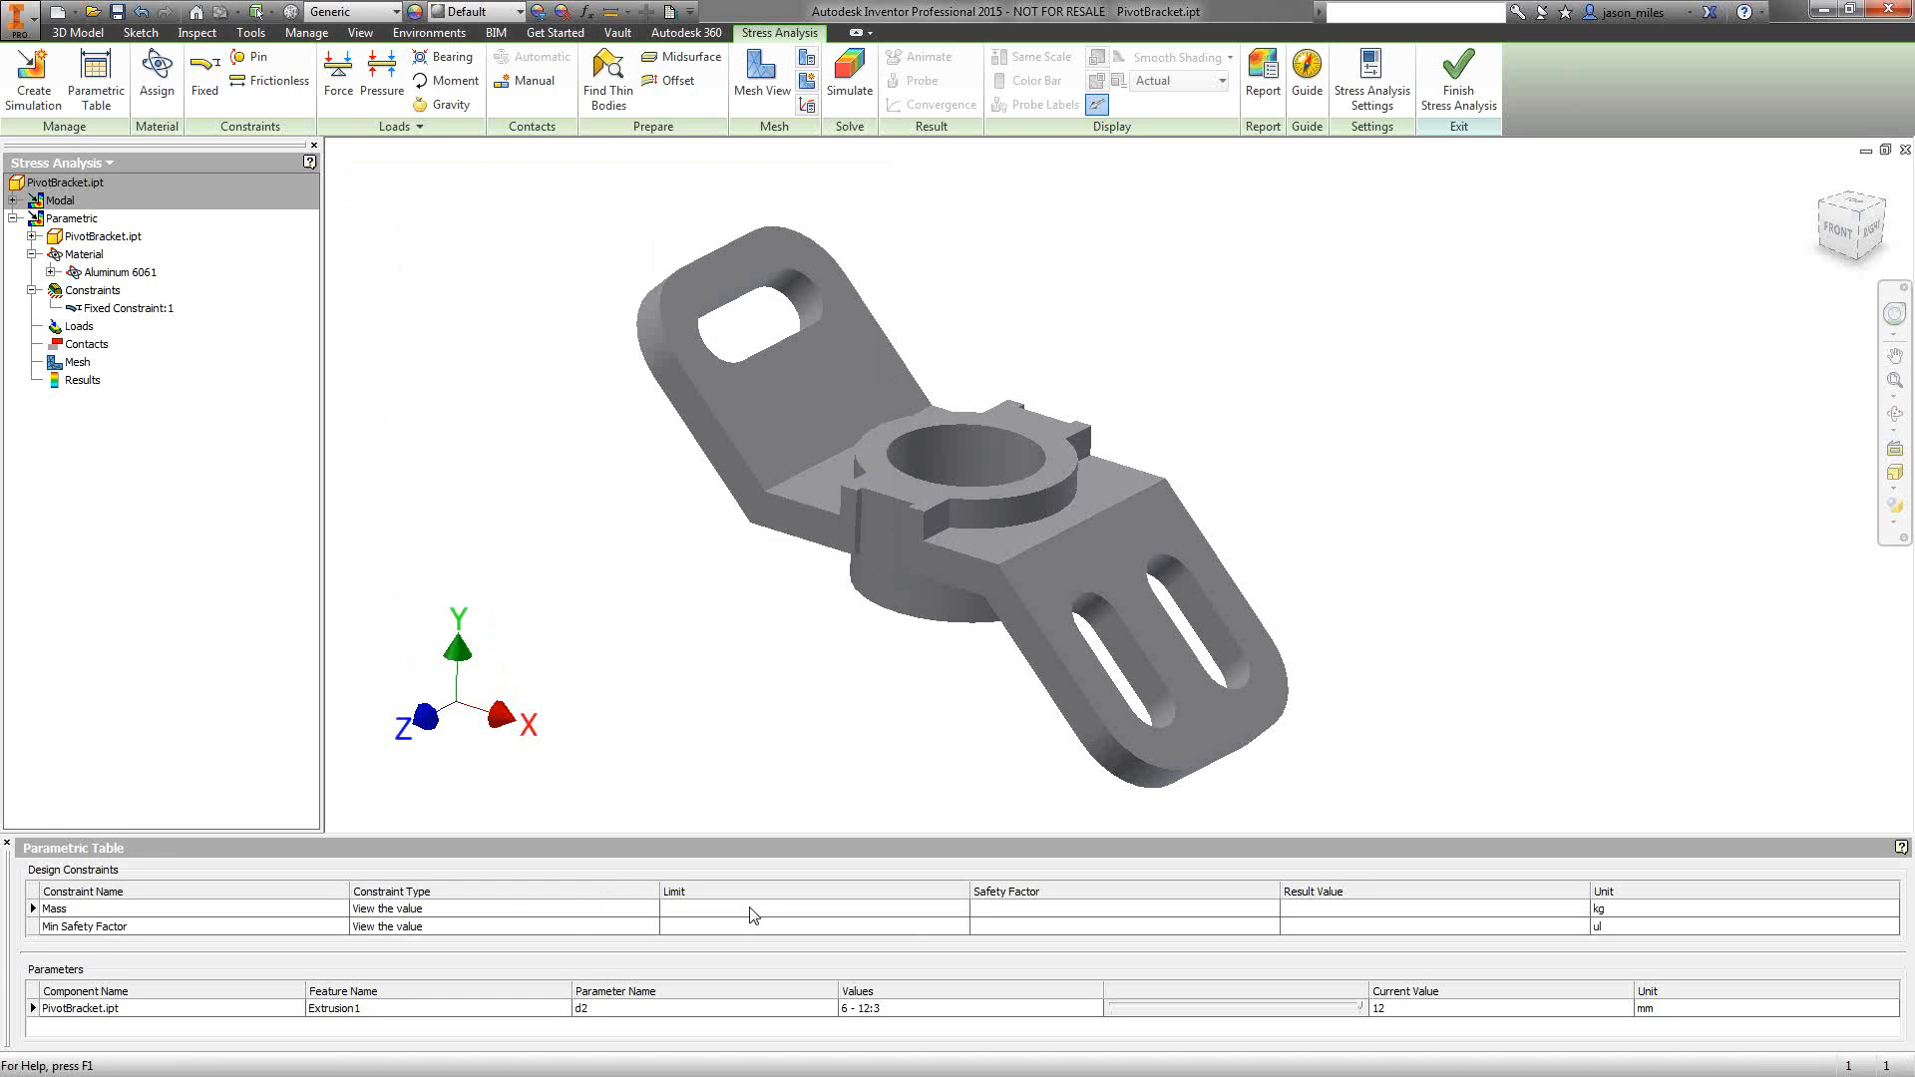
right_click(125, 927)
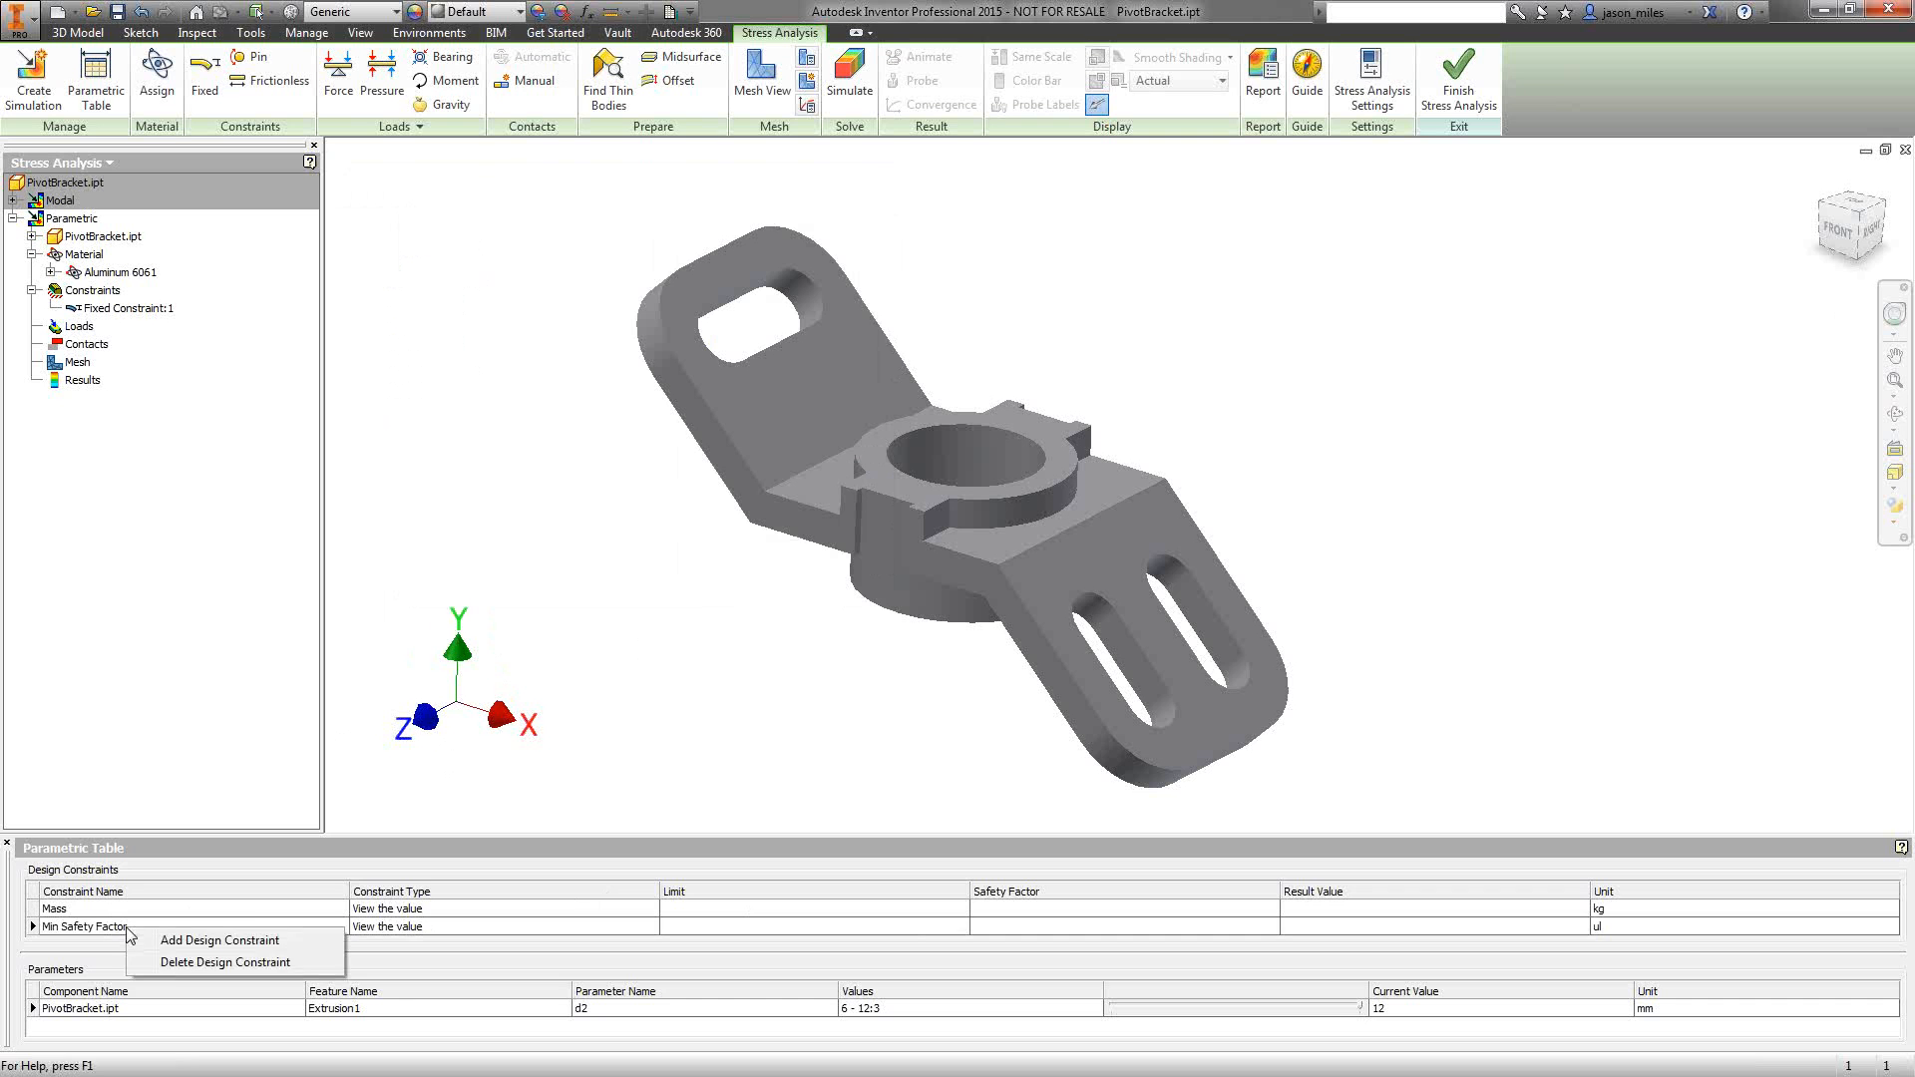
click(172, 963)
- Add maximum Von Mises Stress as a second design constraint alongside Mass
right_click(108, 911)
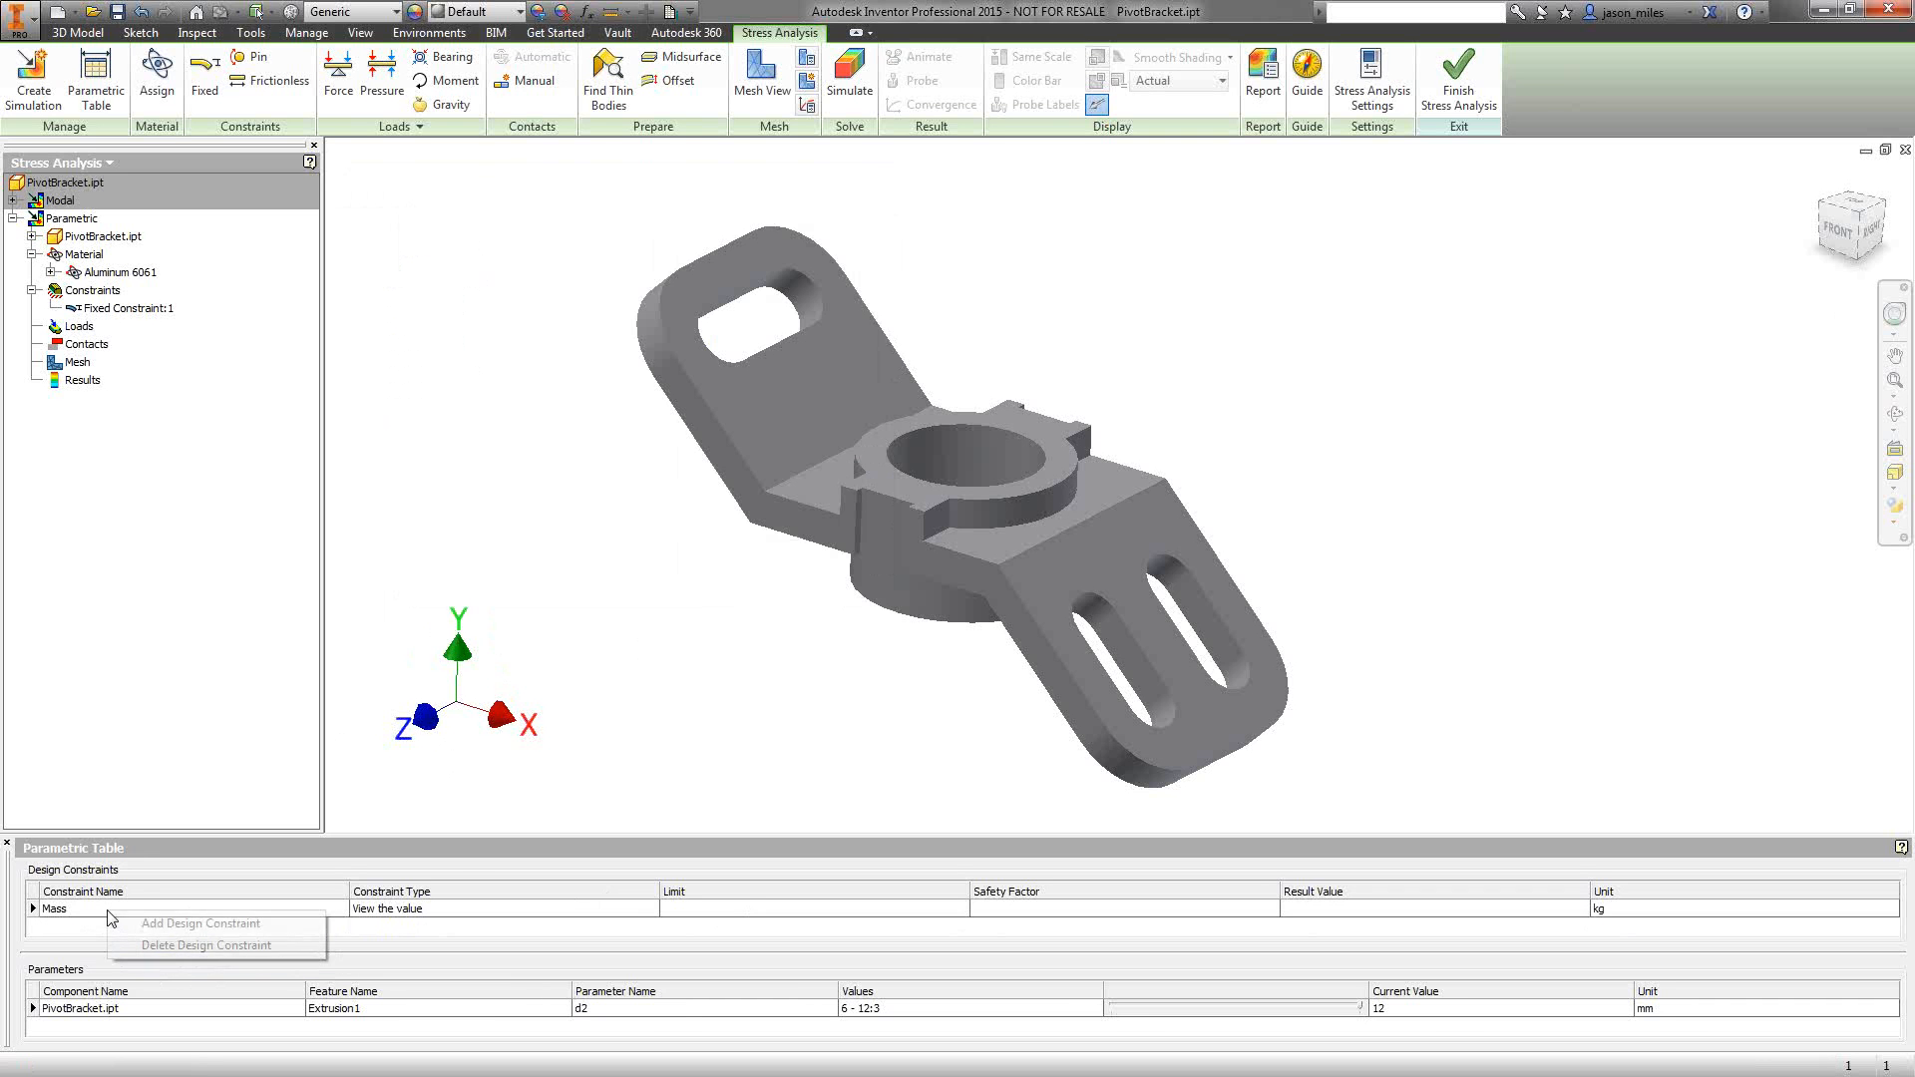
click(165, 925)
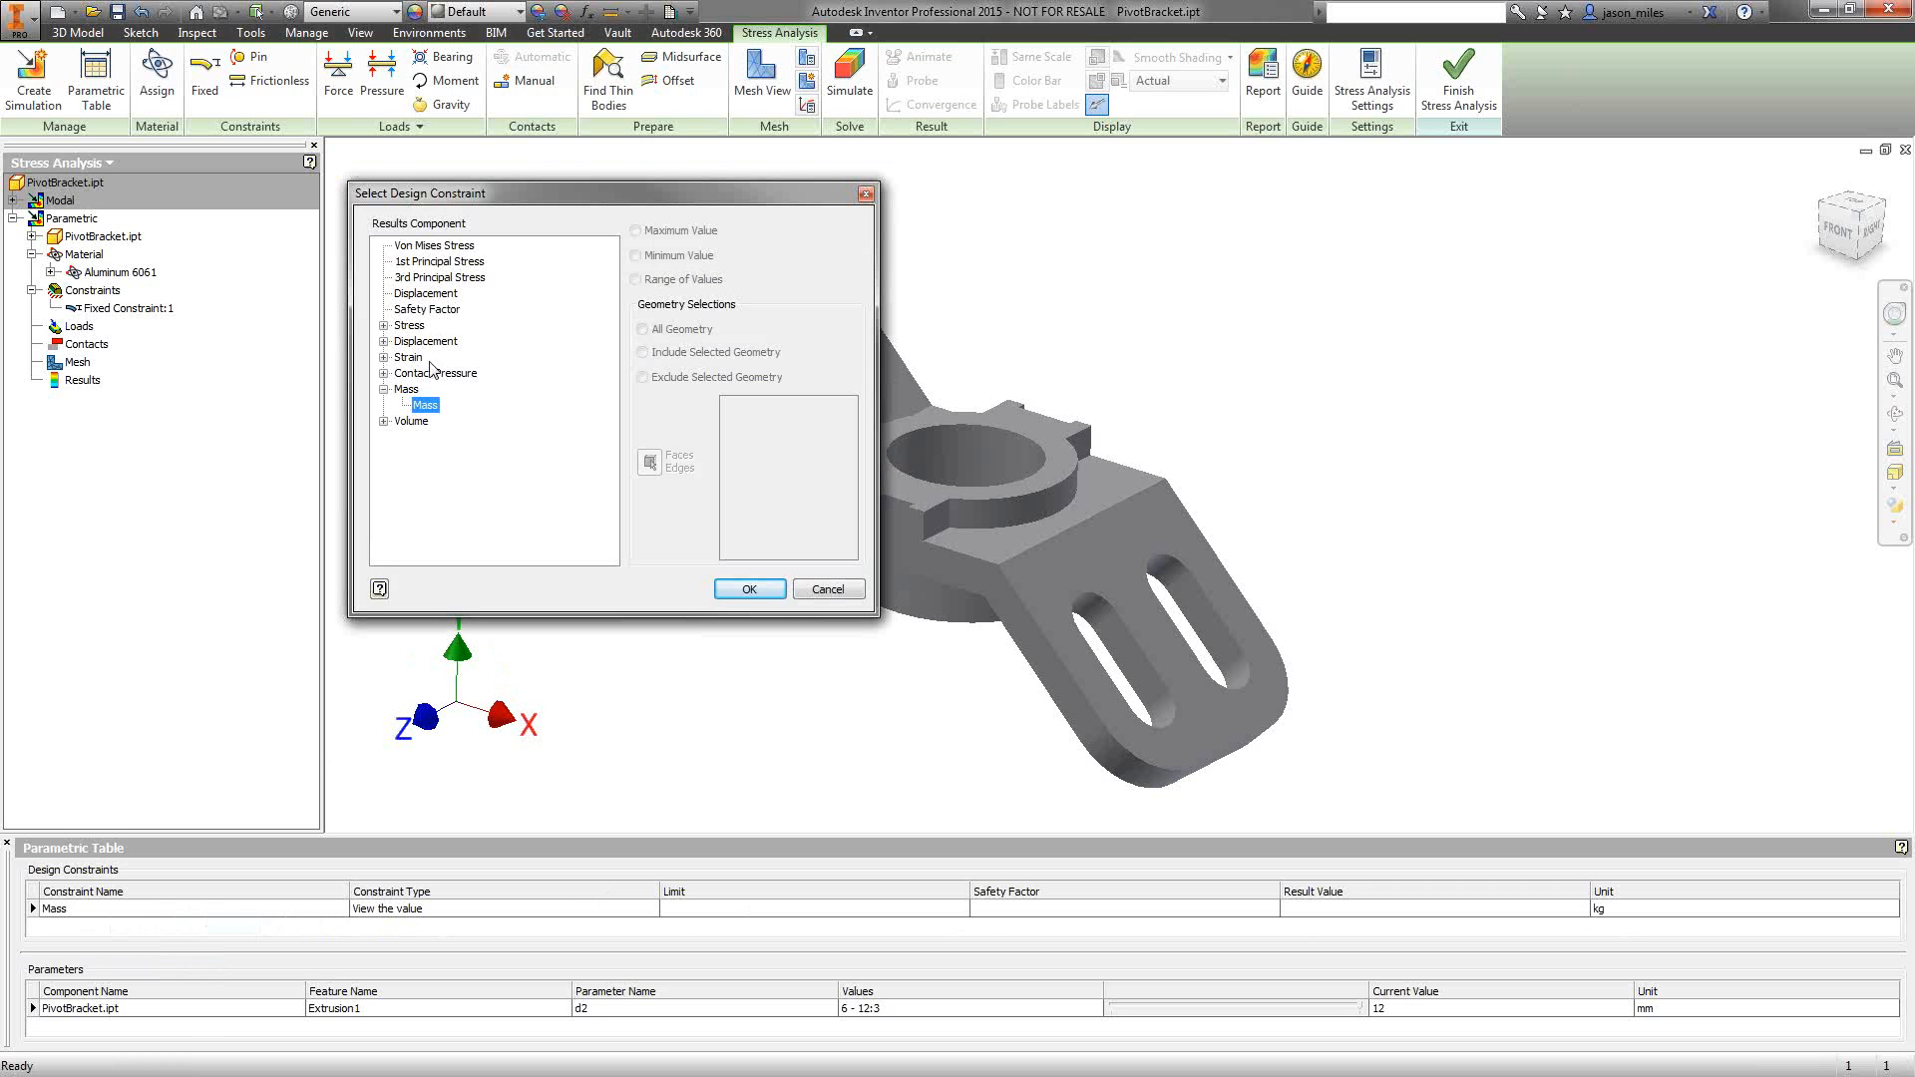
click(429, 247)
click(748, 591)
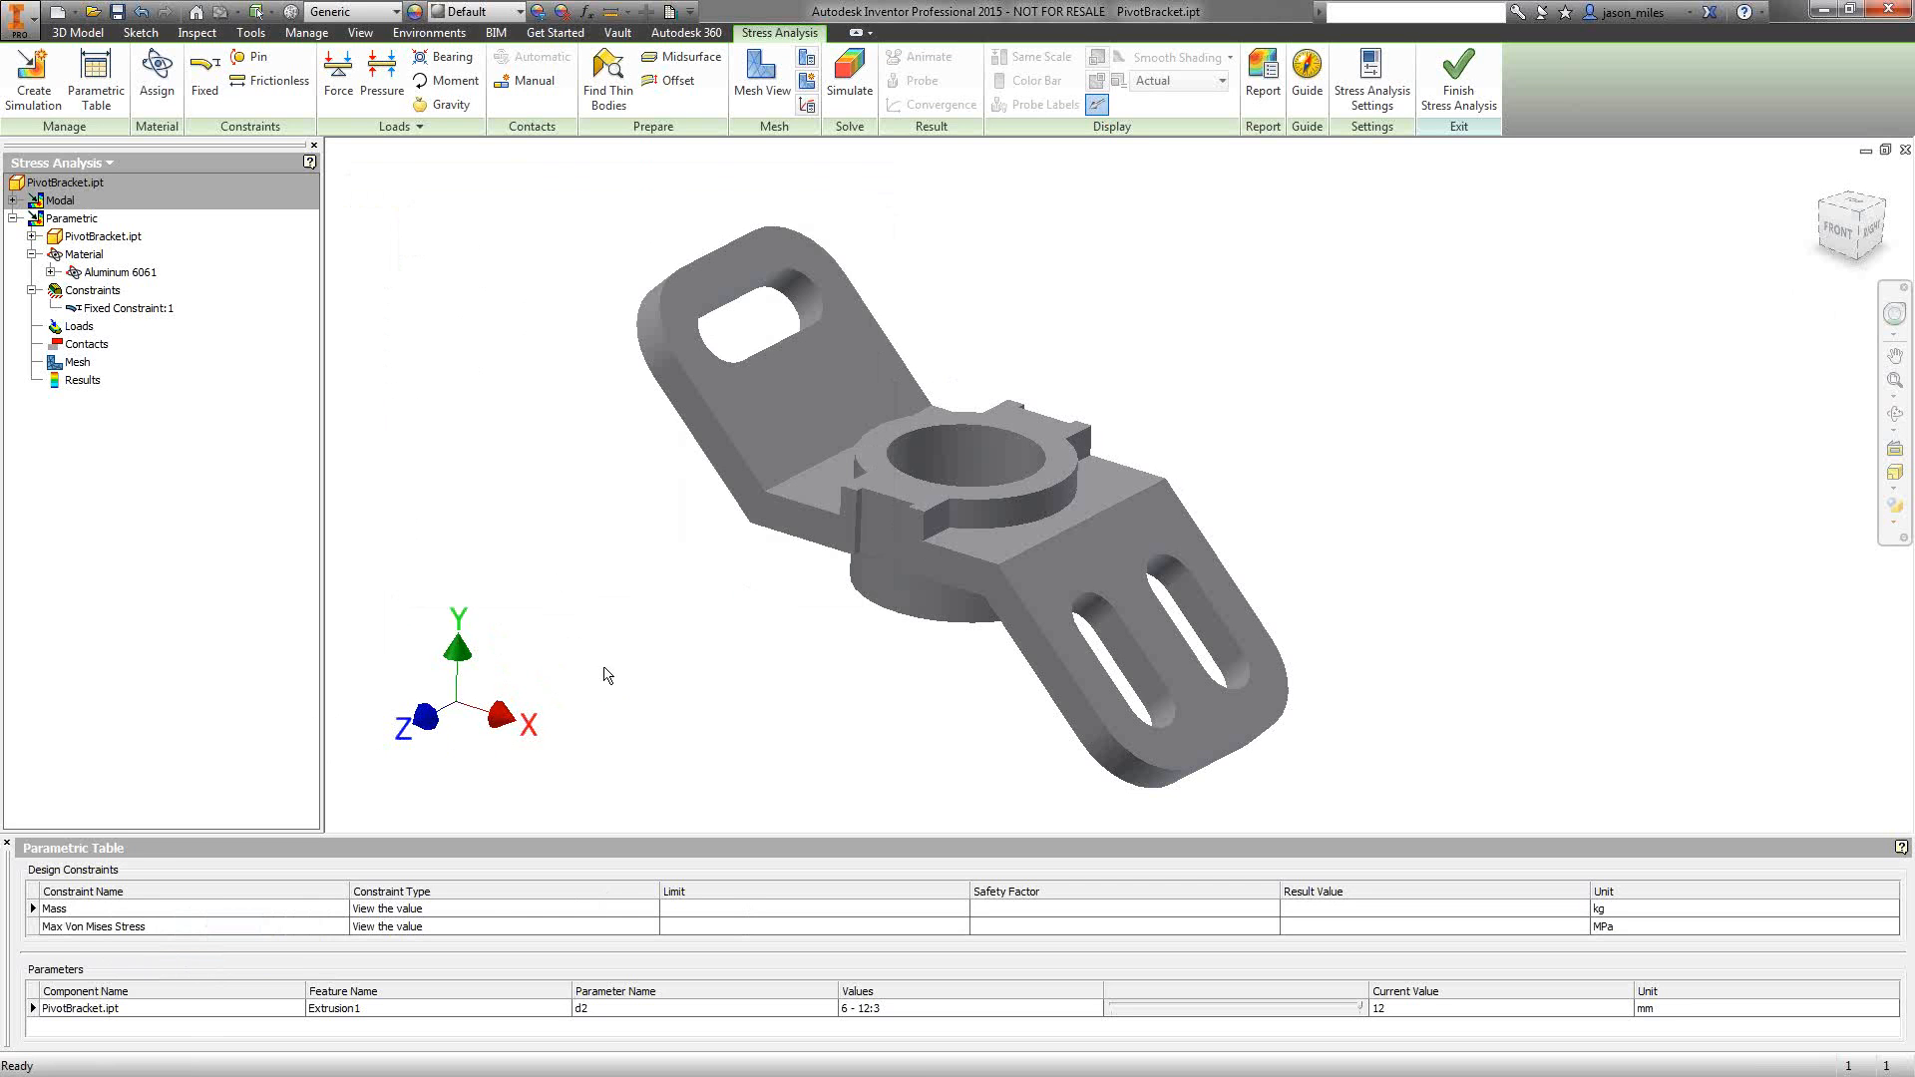
- Make the Max Von Mises Stress constraint an upper limit of 20 MPa with a safety factor of 1.5
click(620, 929)
click(650, 925)
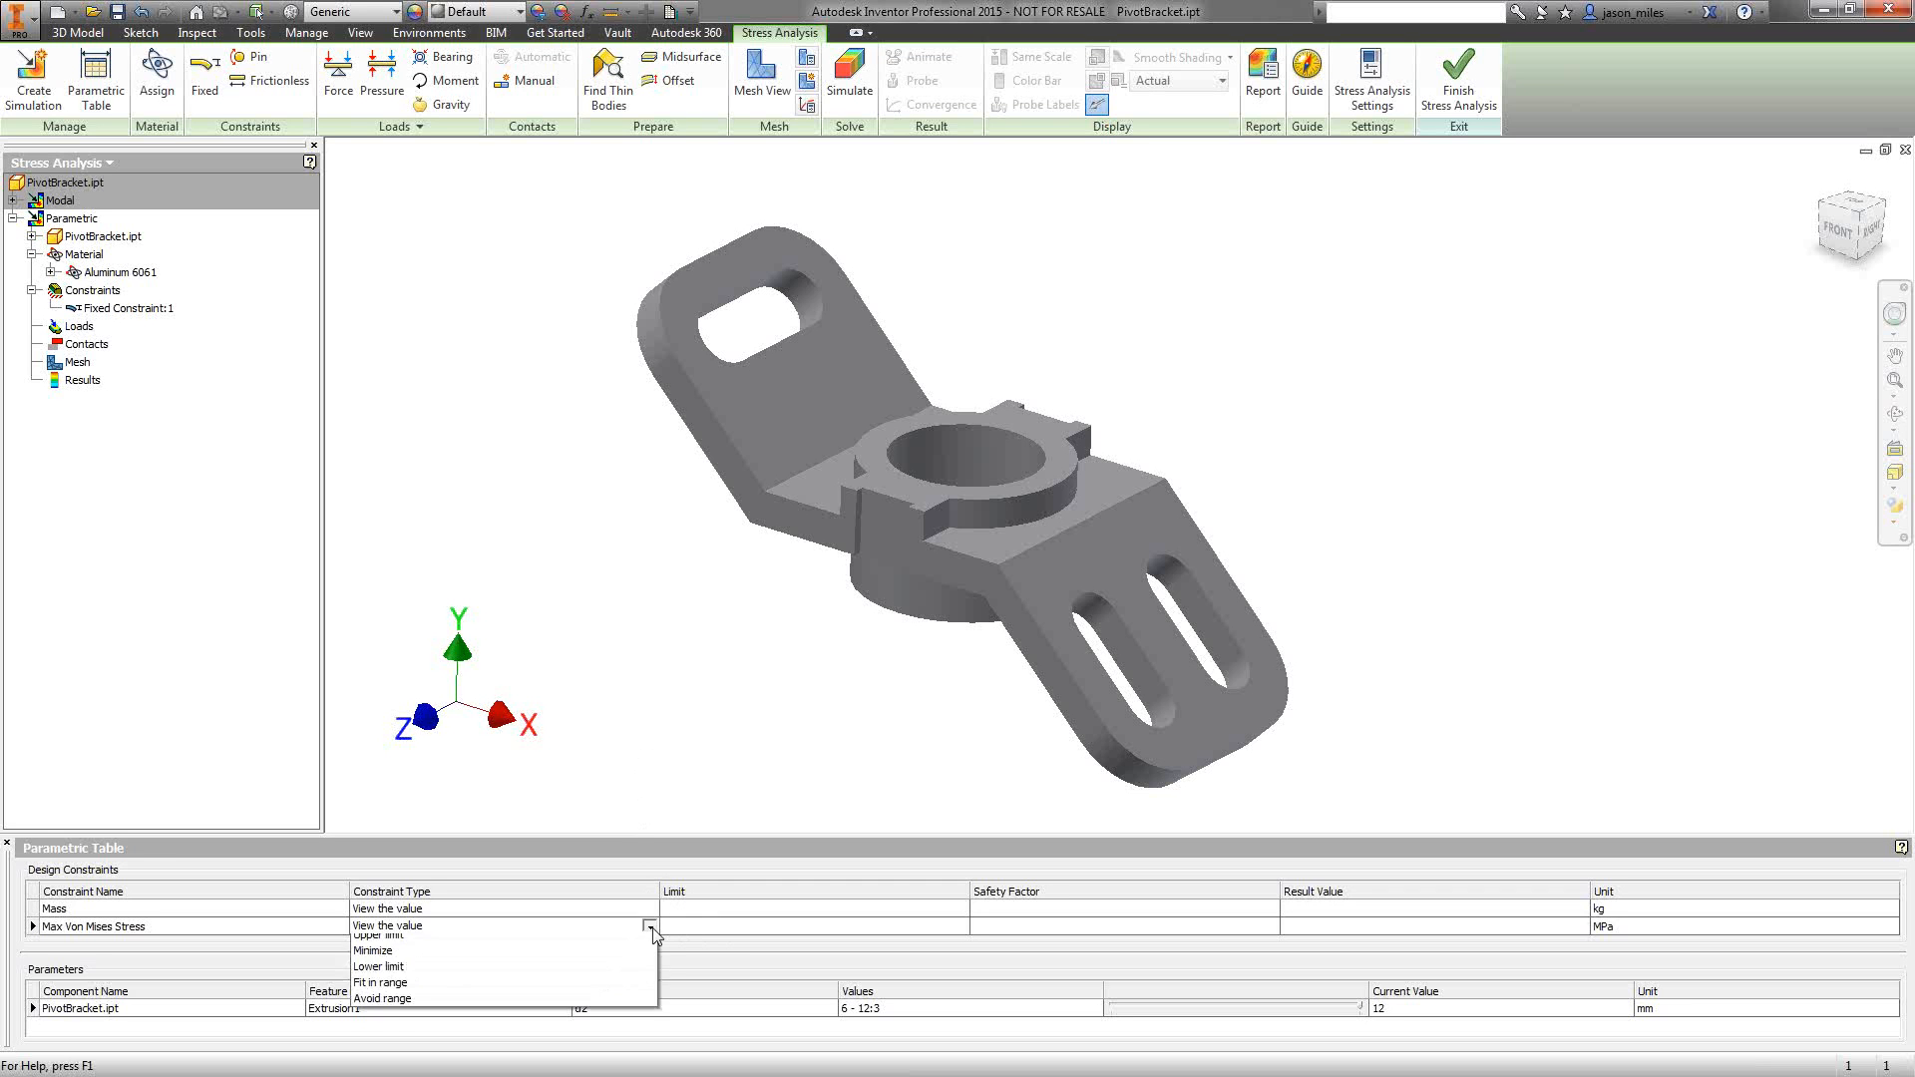
click(588, 949)
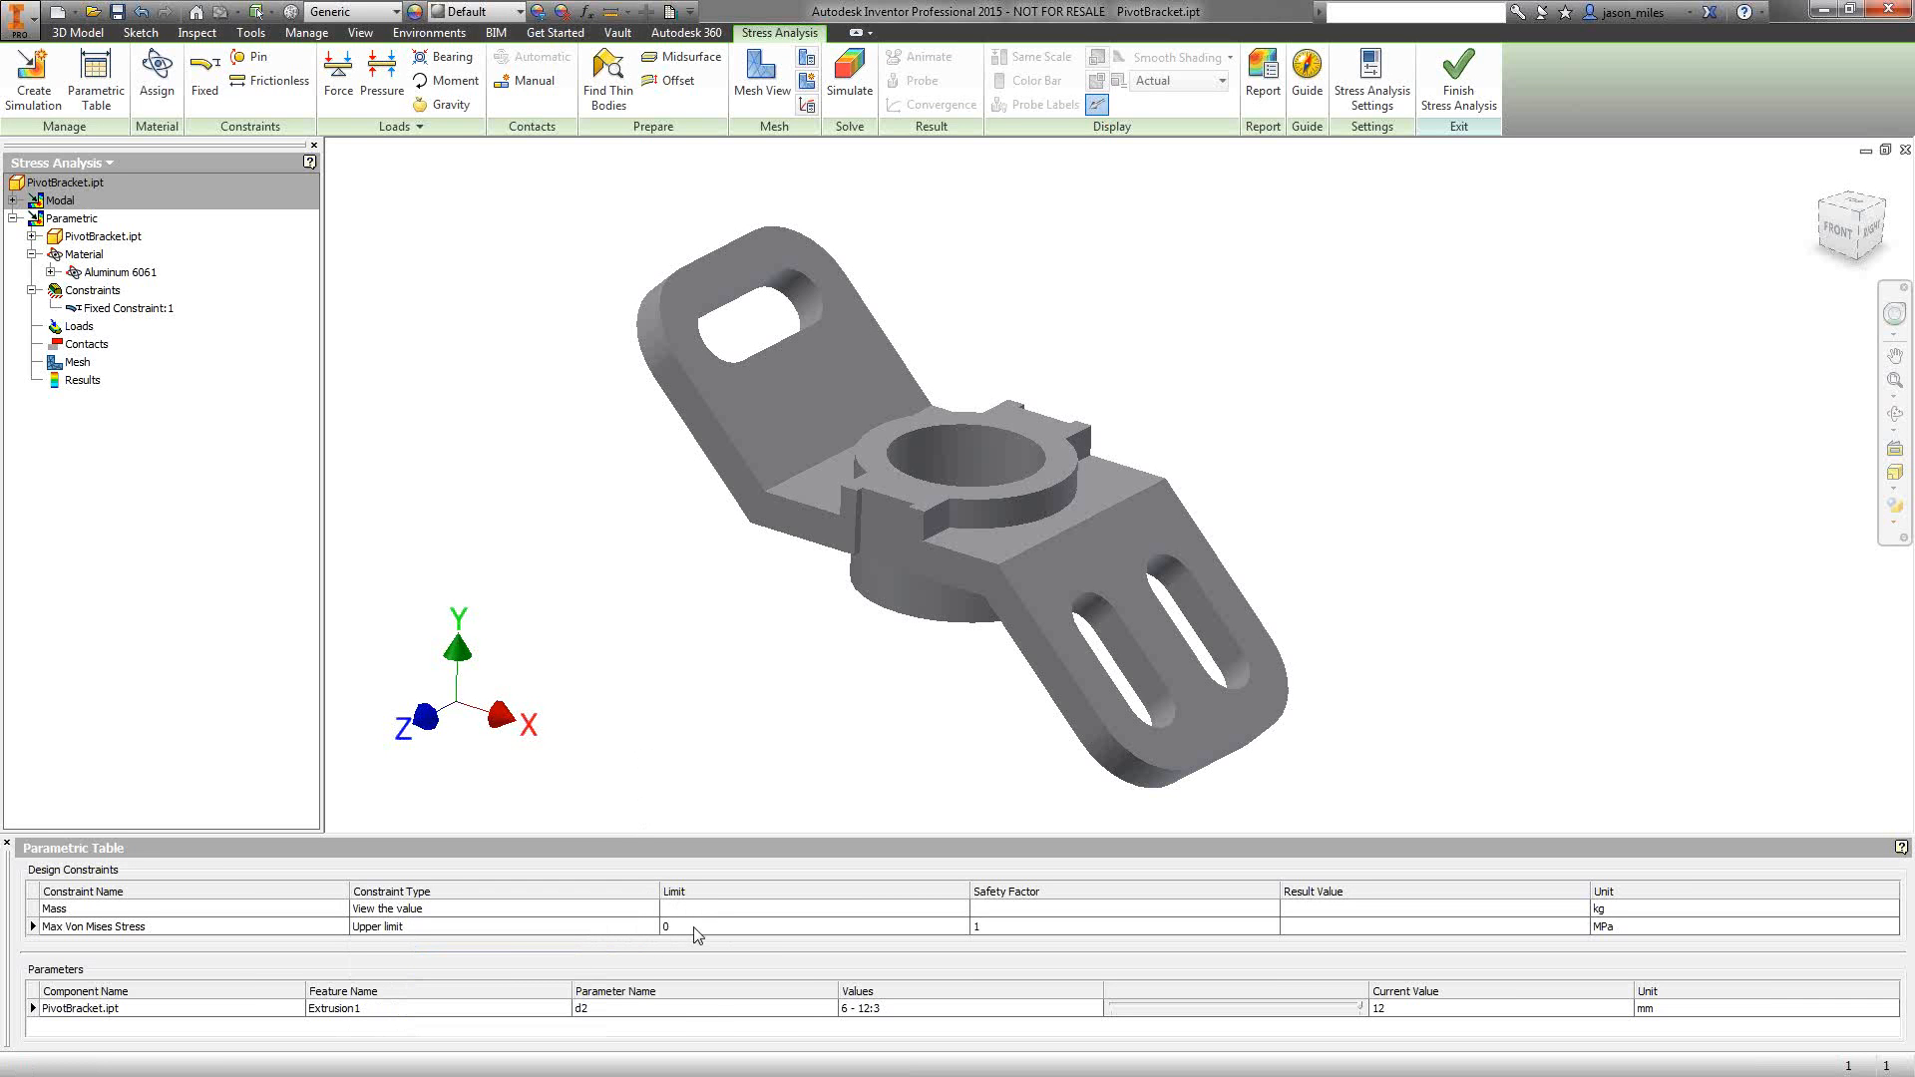
click(697, 934)
text(20)
click(1008, 935)
text(1.5)
- Apply a 200 N force to the sloped upper face of the bracket arm with two slots
click(1135, 540)
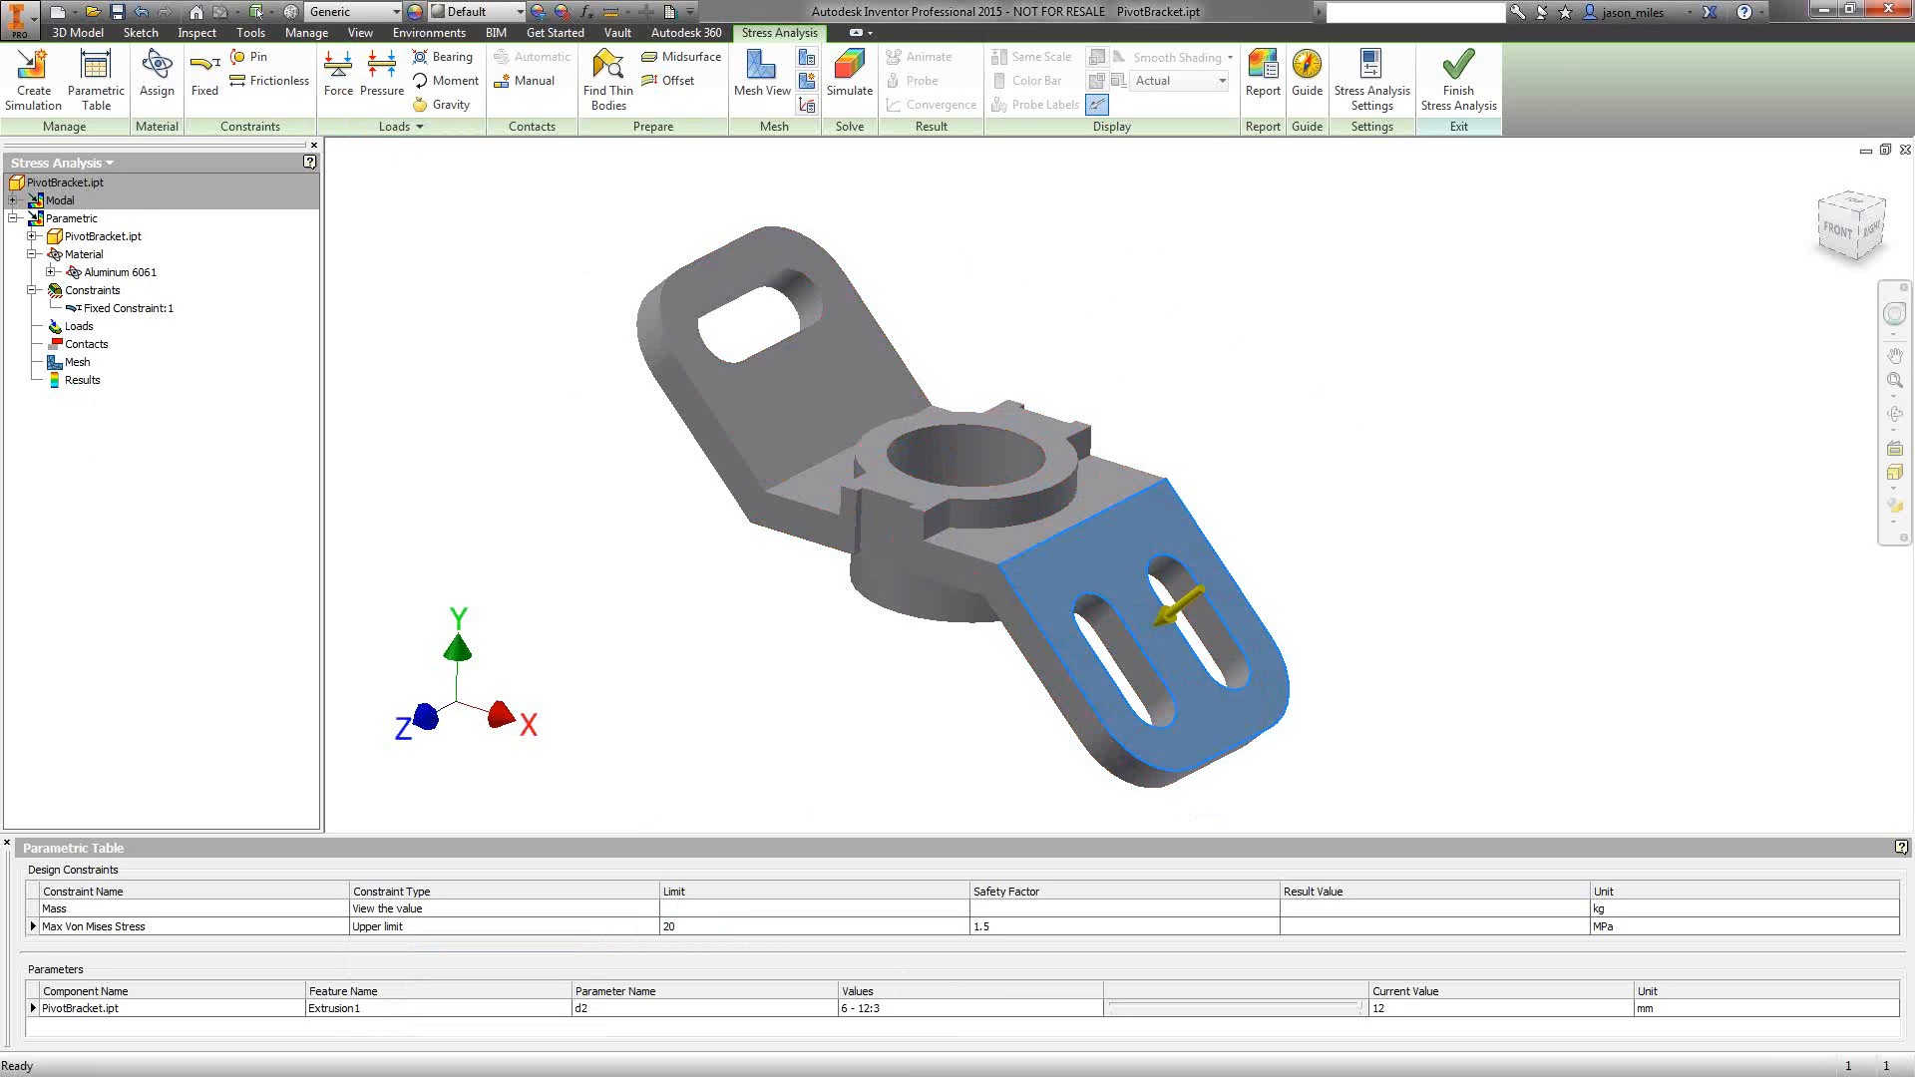
drag(2, 205, 512, 200)
double_click(488, 277)
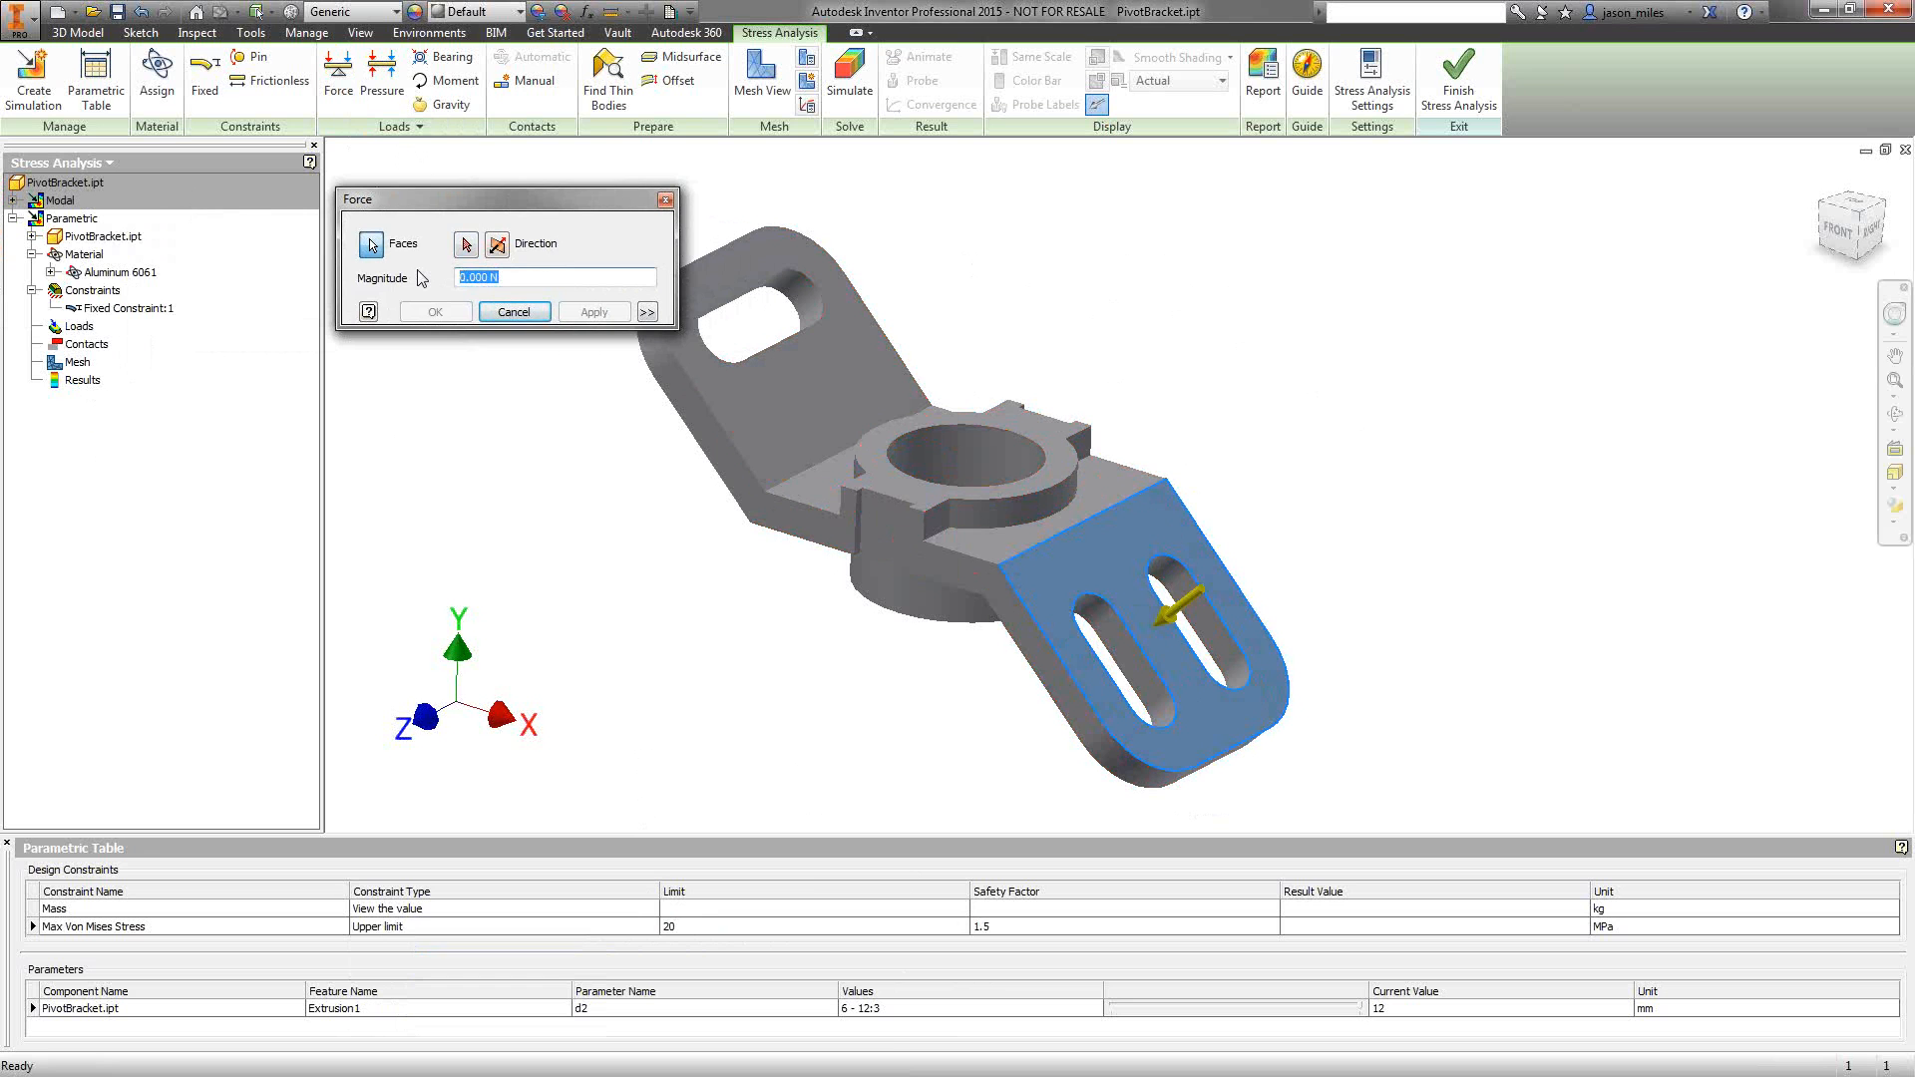
text(200)
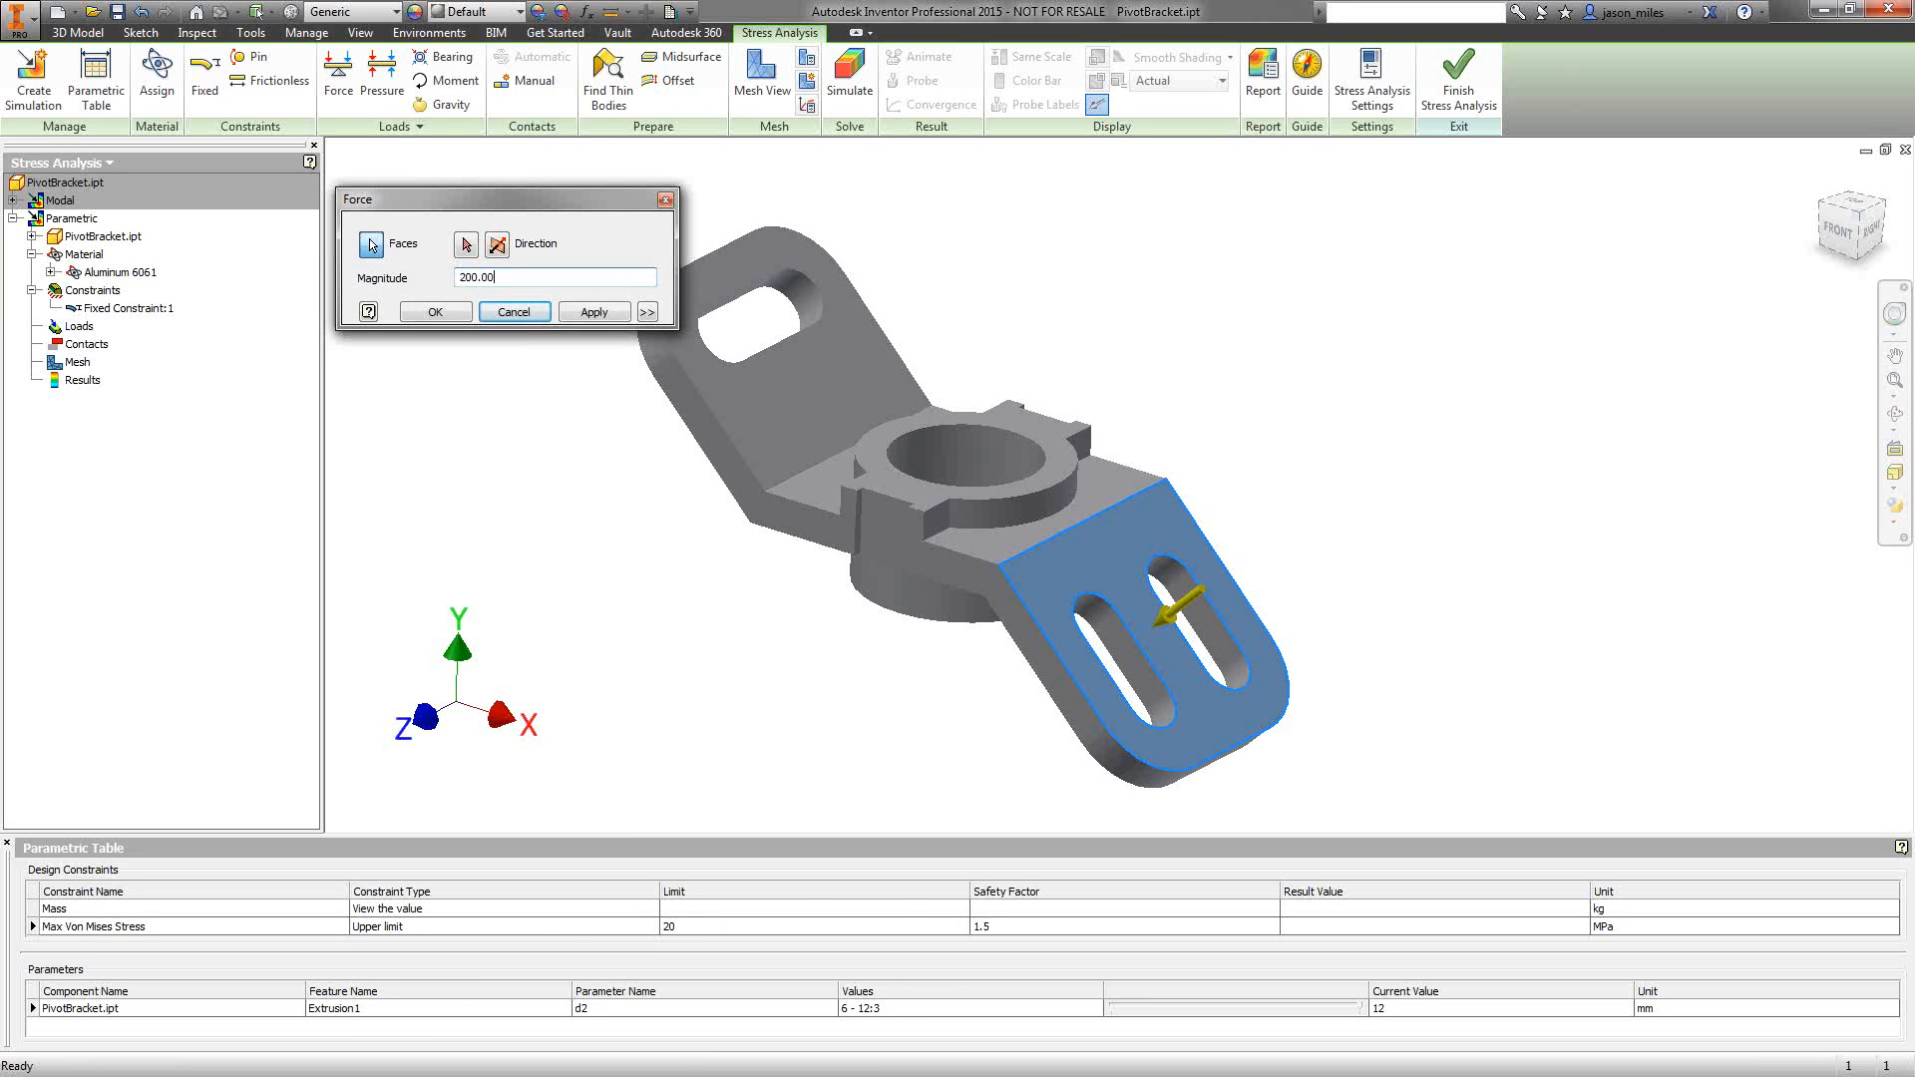
key(Return)
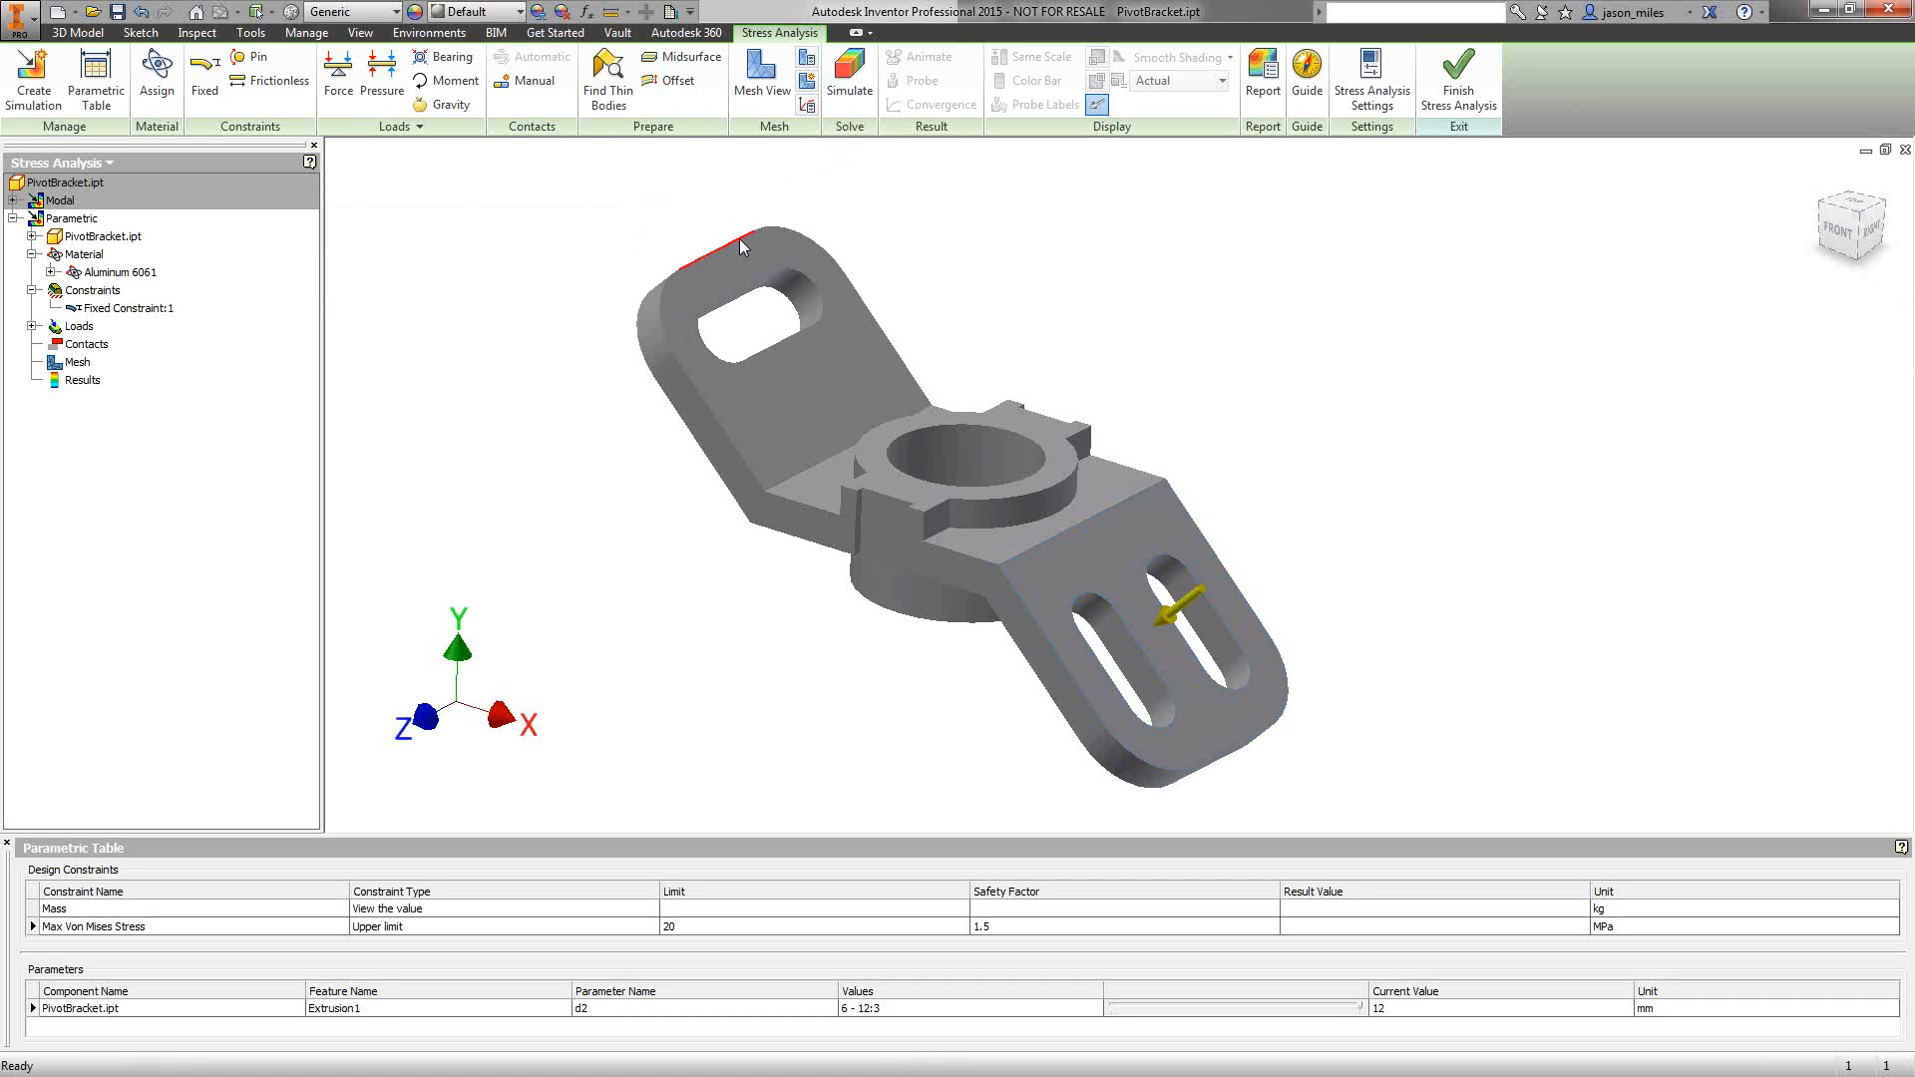
- Set the maximum number of h refinements to 1 in the convergence settings
mouse_move(739, 237)
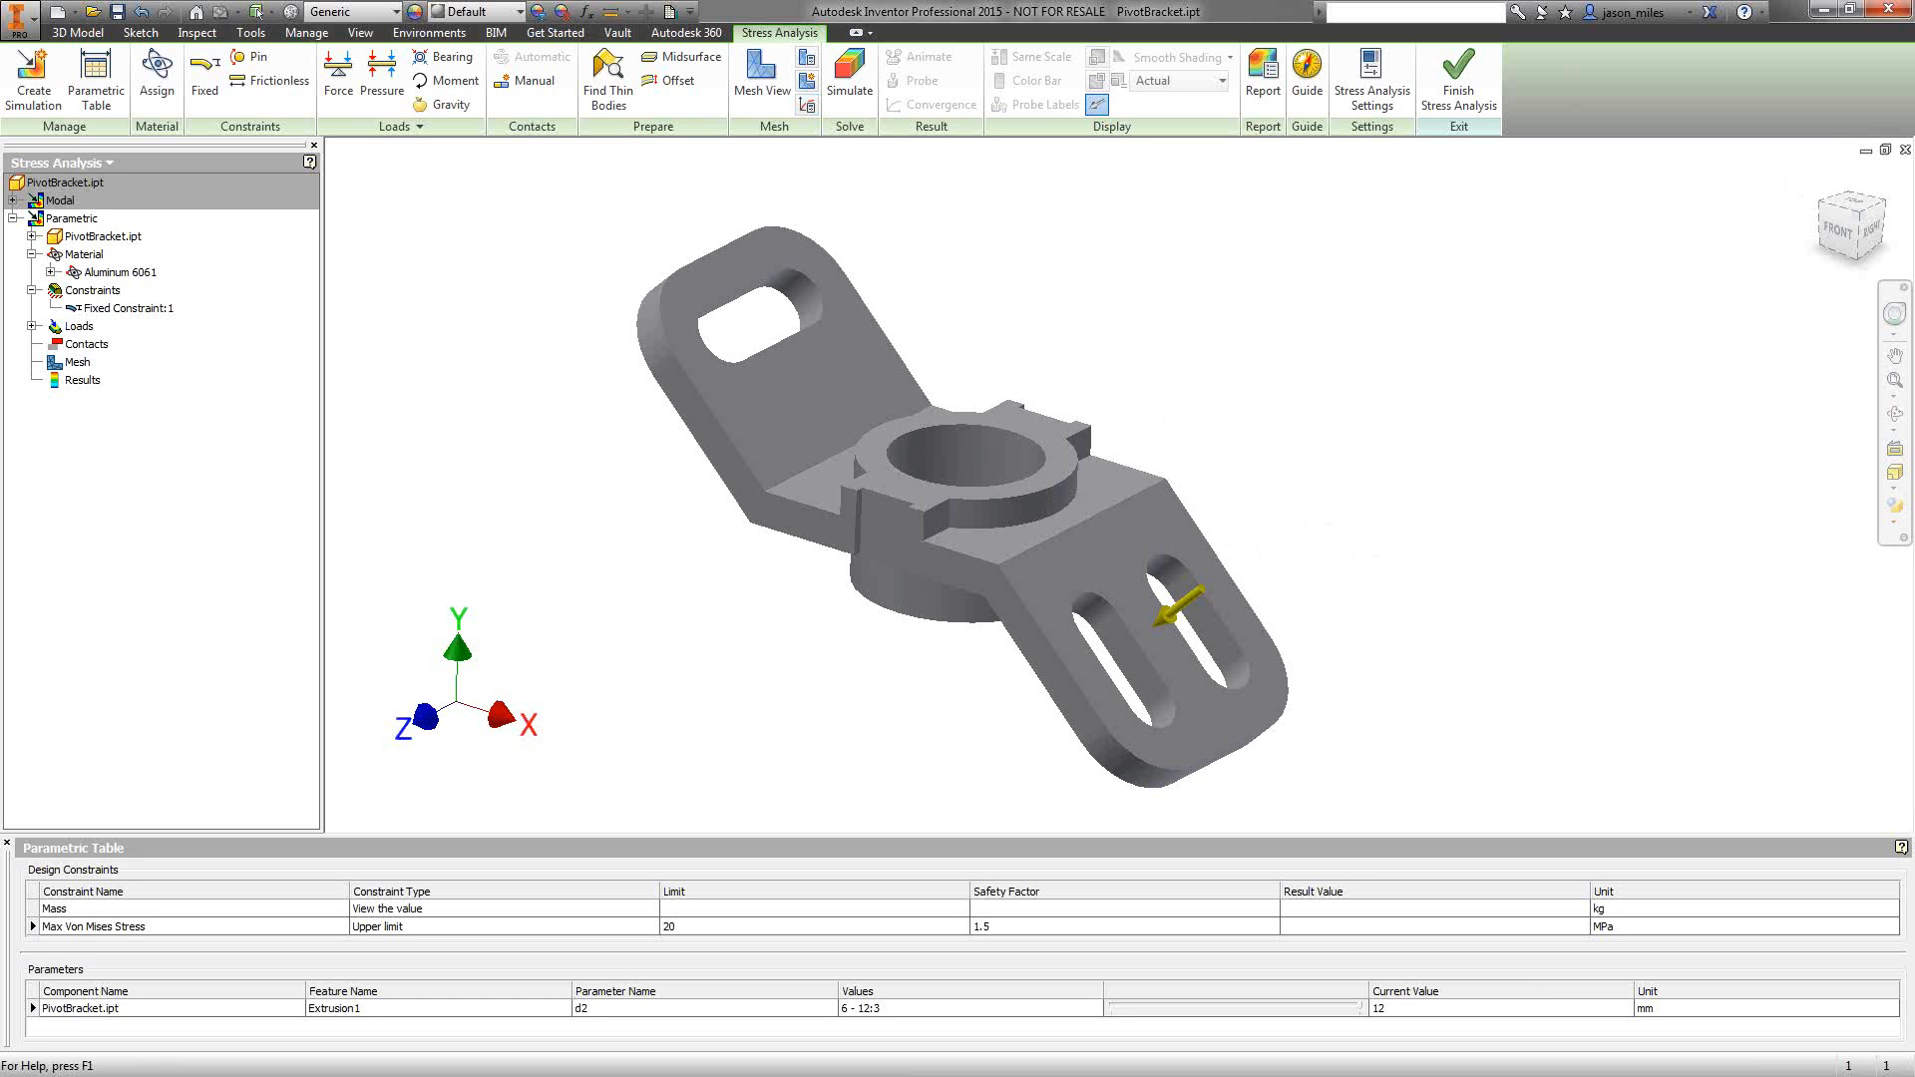
drag(0, 261, 700, 217)
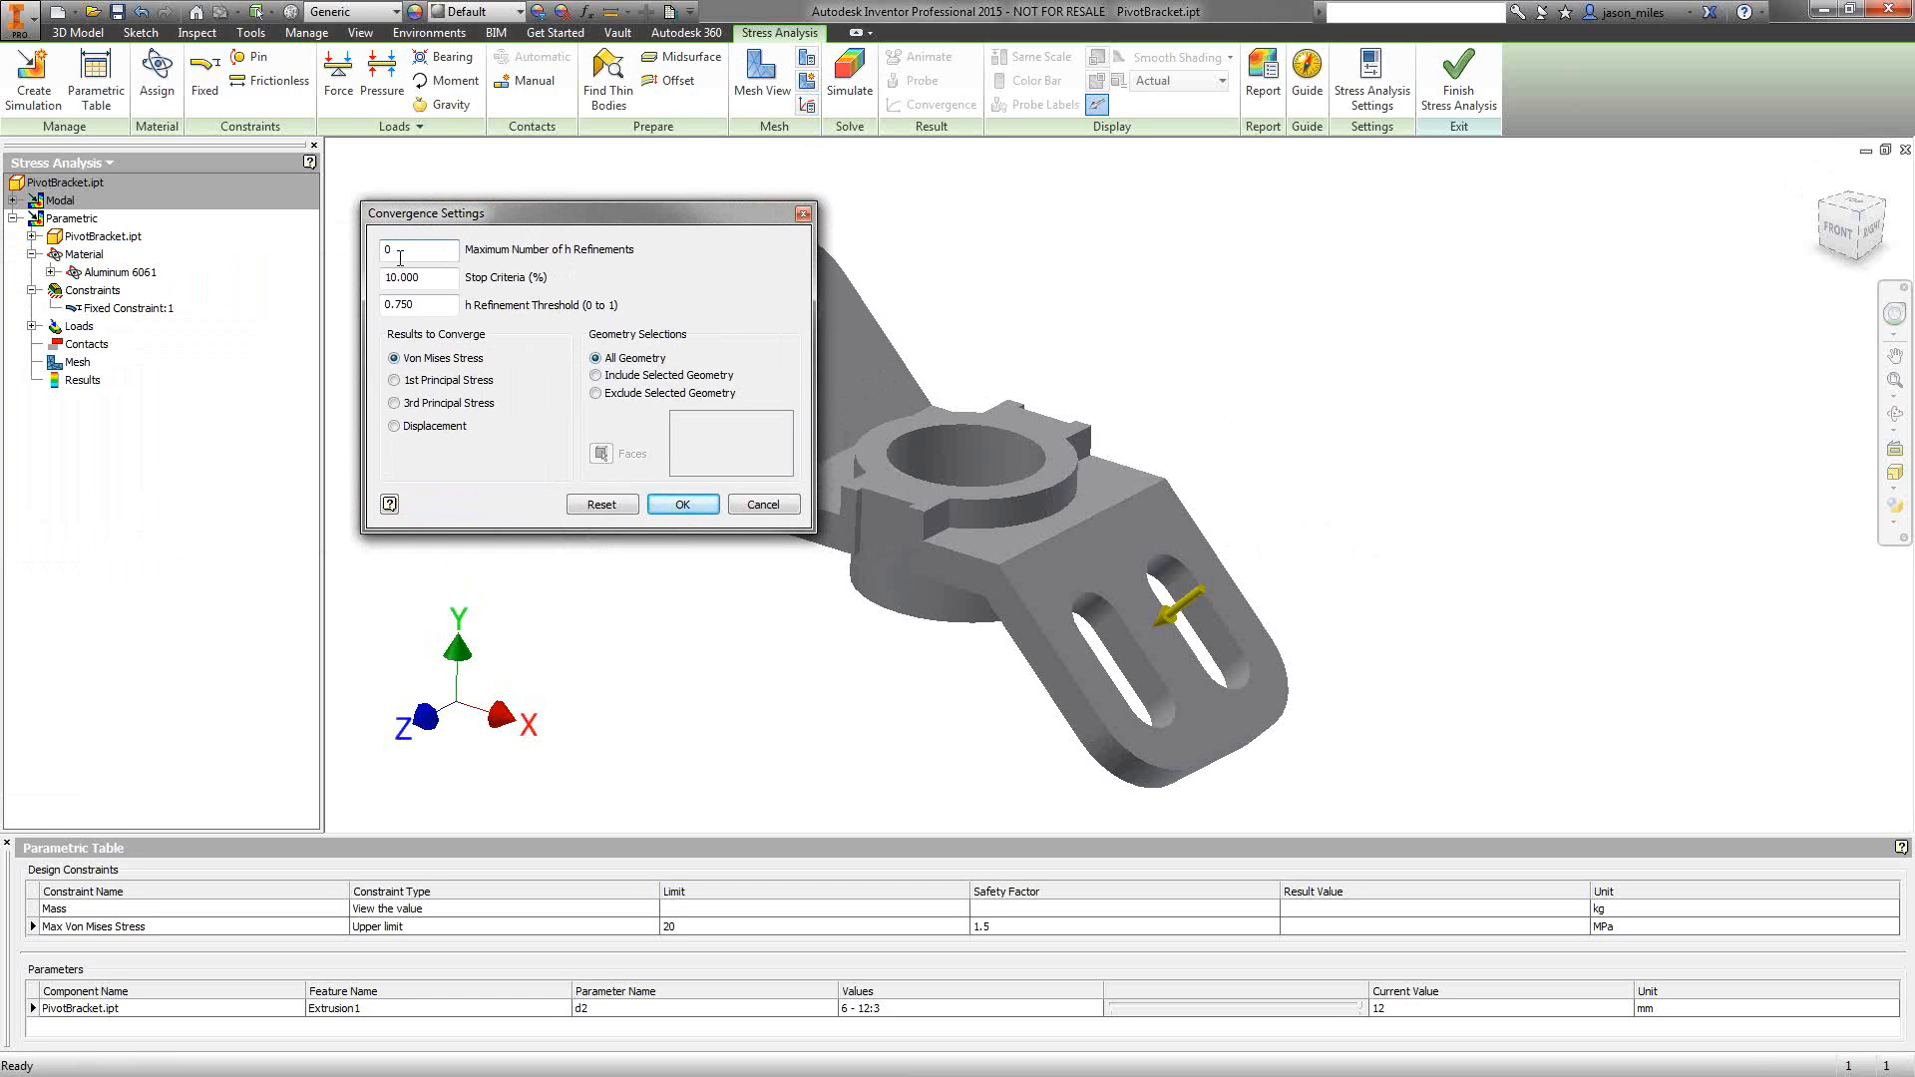
drag(394, 256, 369, 261)
text(1)
click(694, 503)
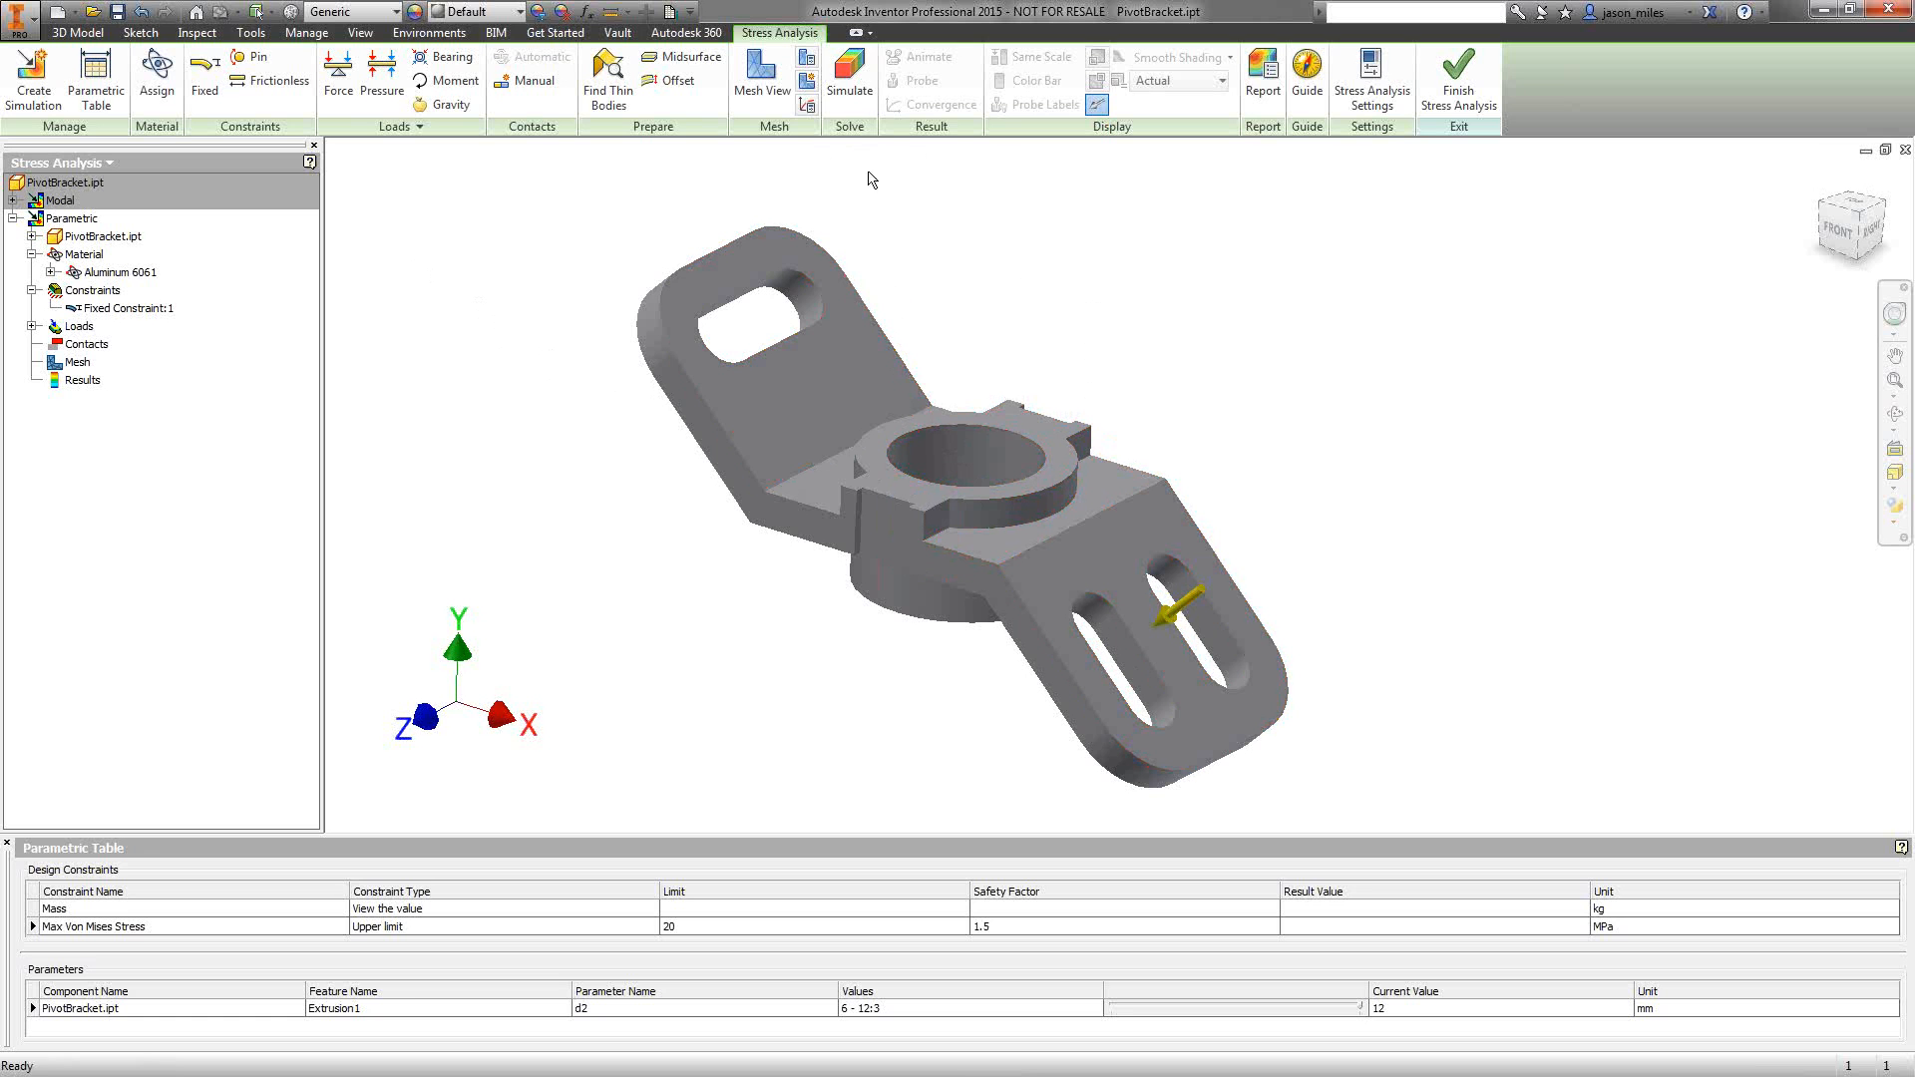
- Run the simulation on the smart set of configurations and expand the Stress, Displacement and Strain result groups
click(853, 89)
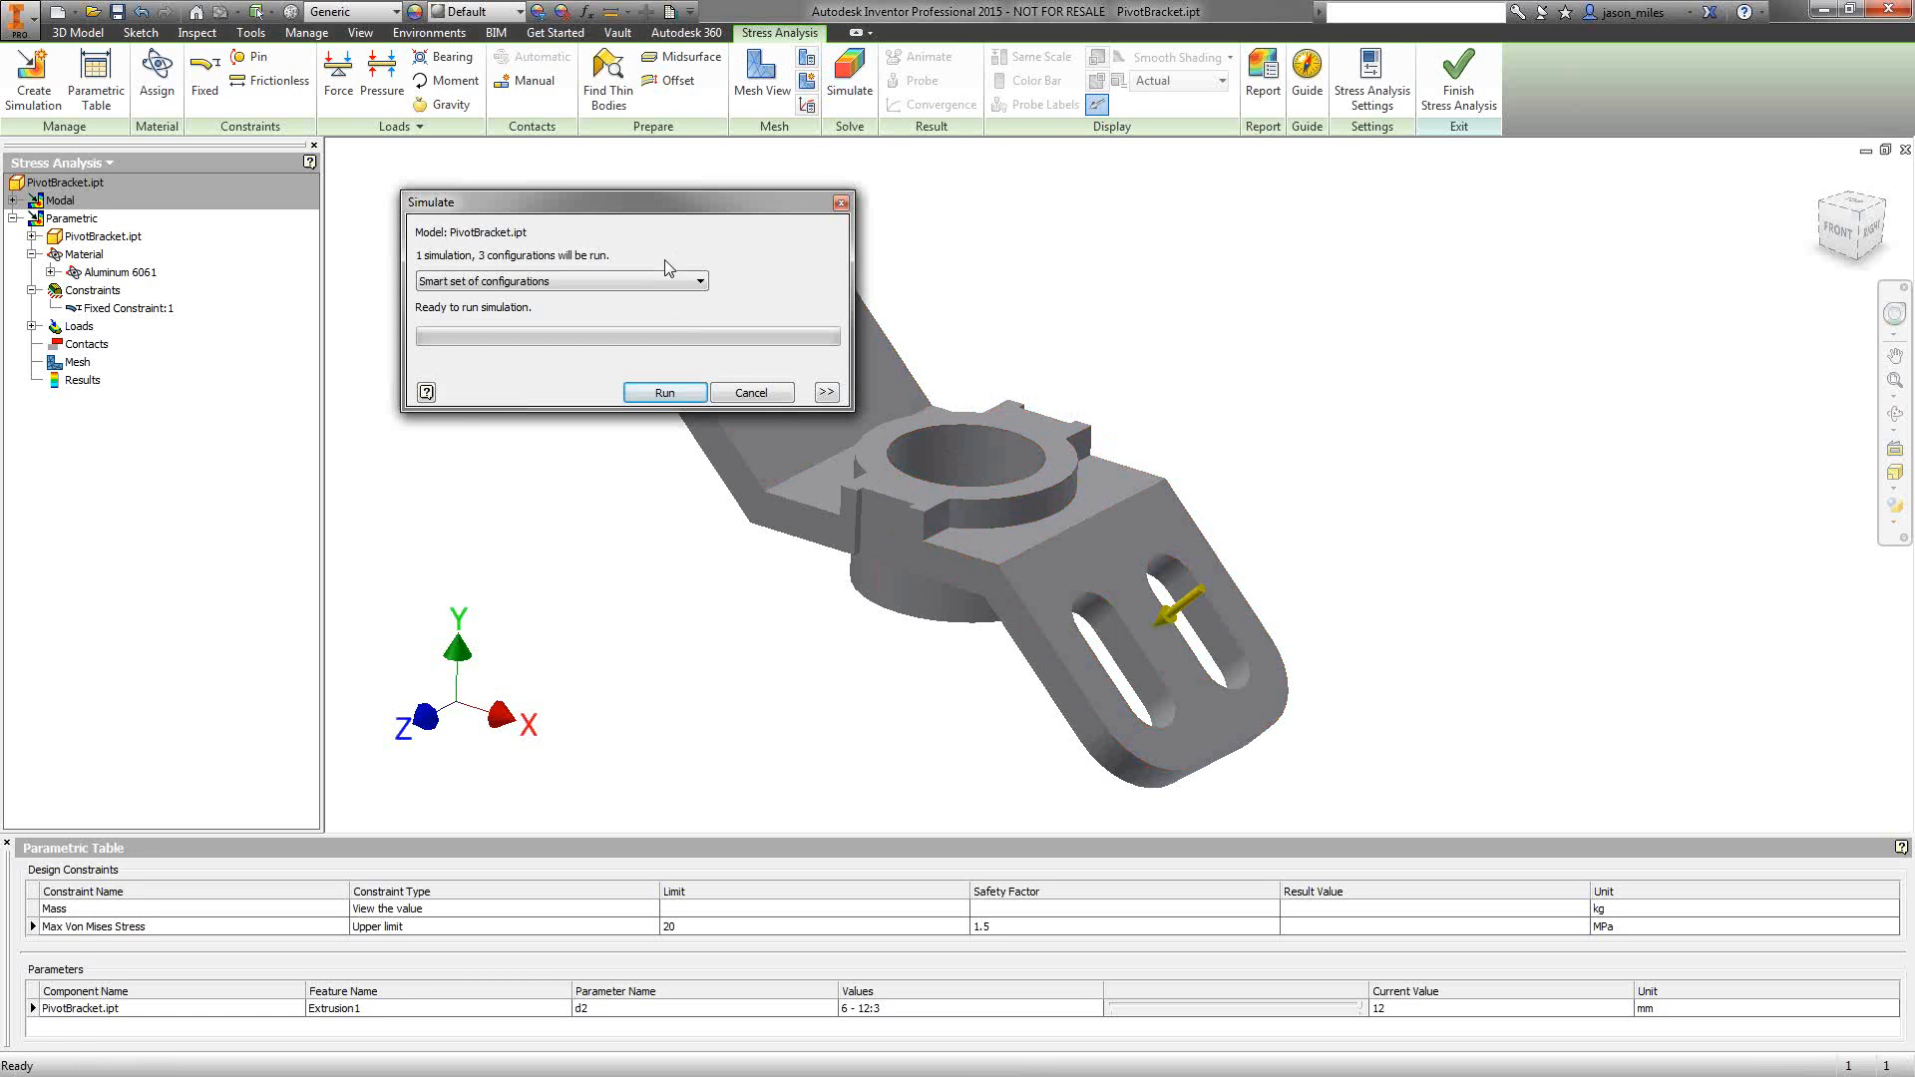
click(662, 393)
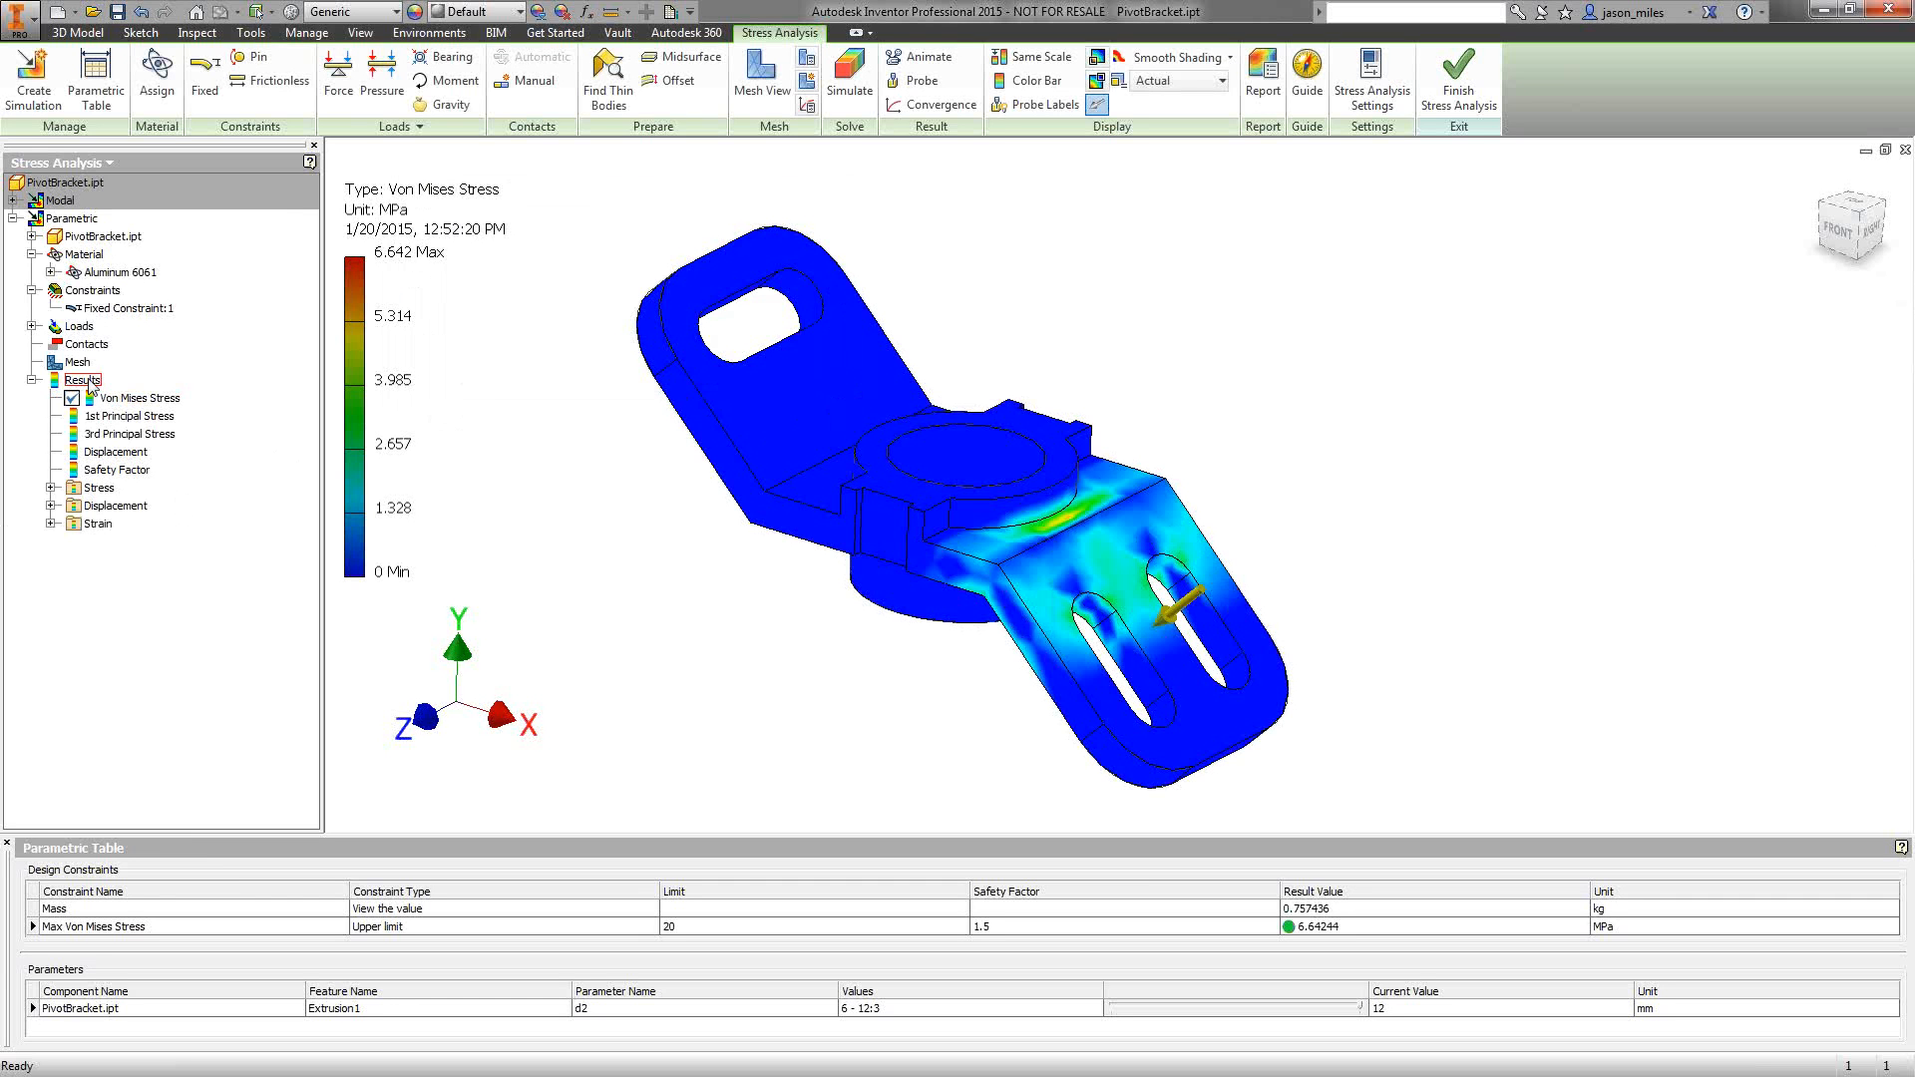
click(50, 487)
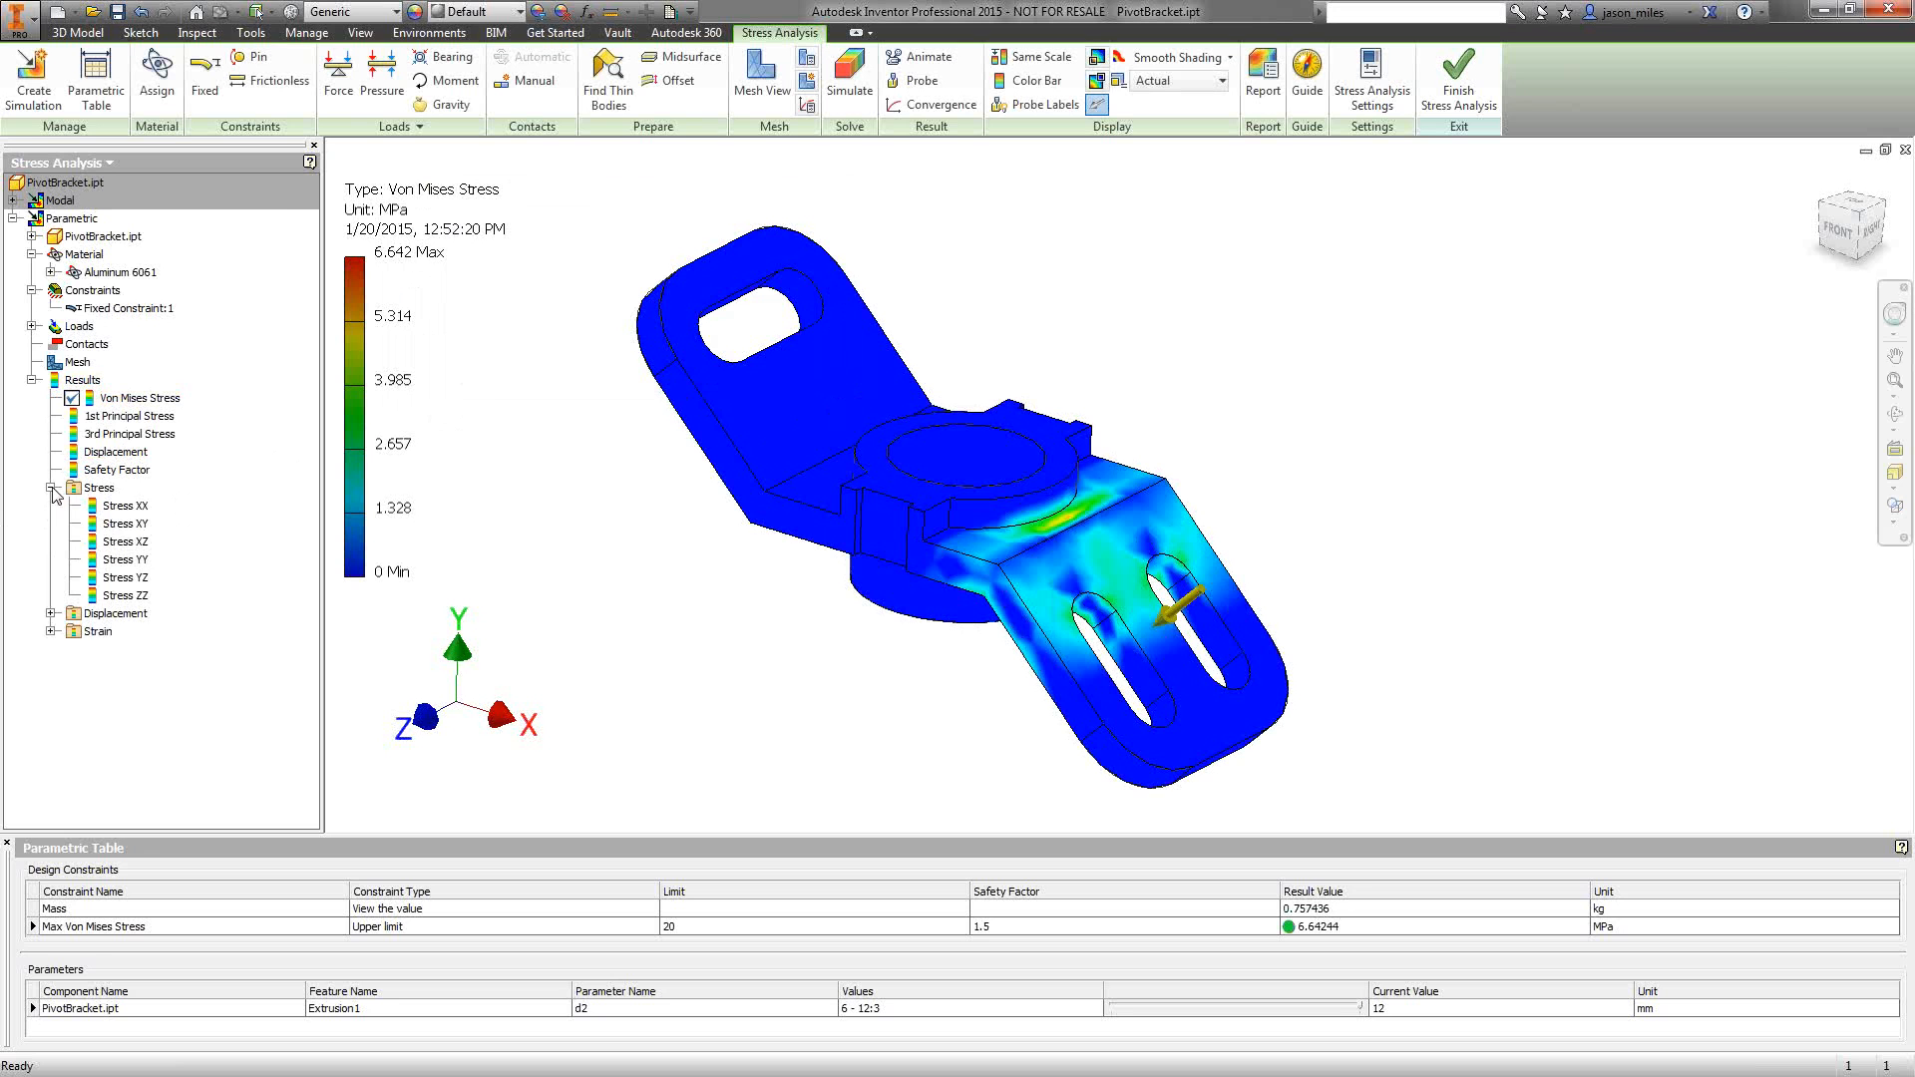
click(50, 614)
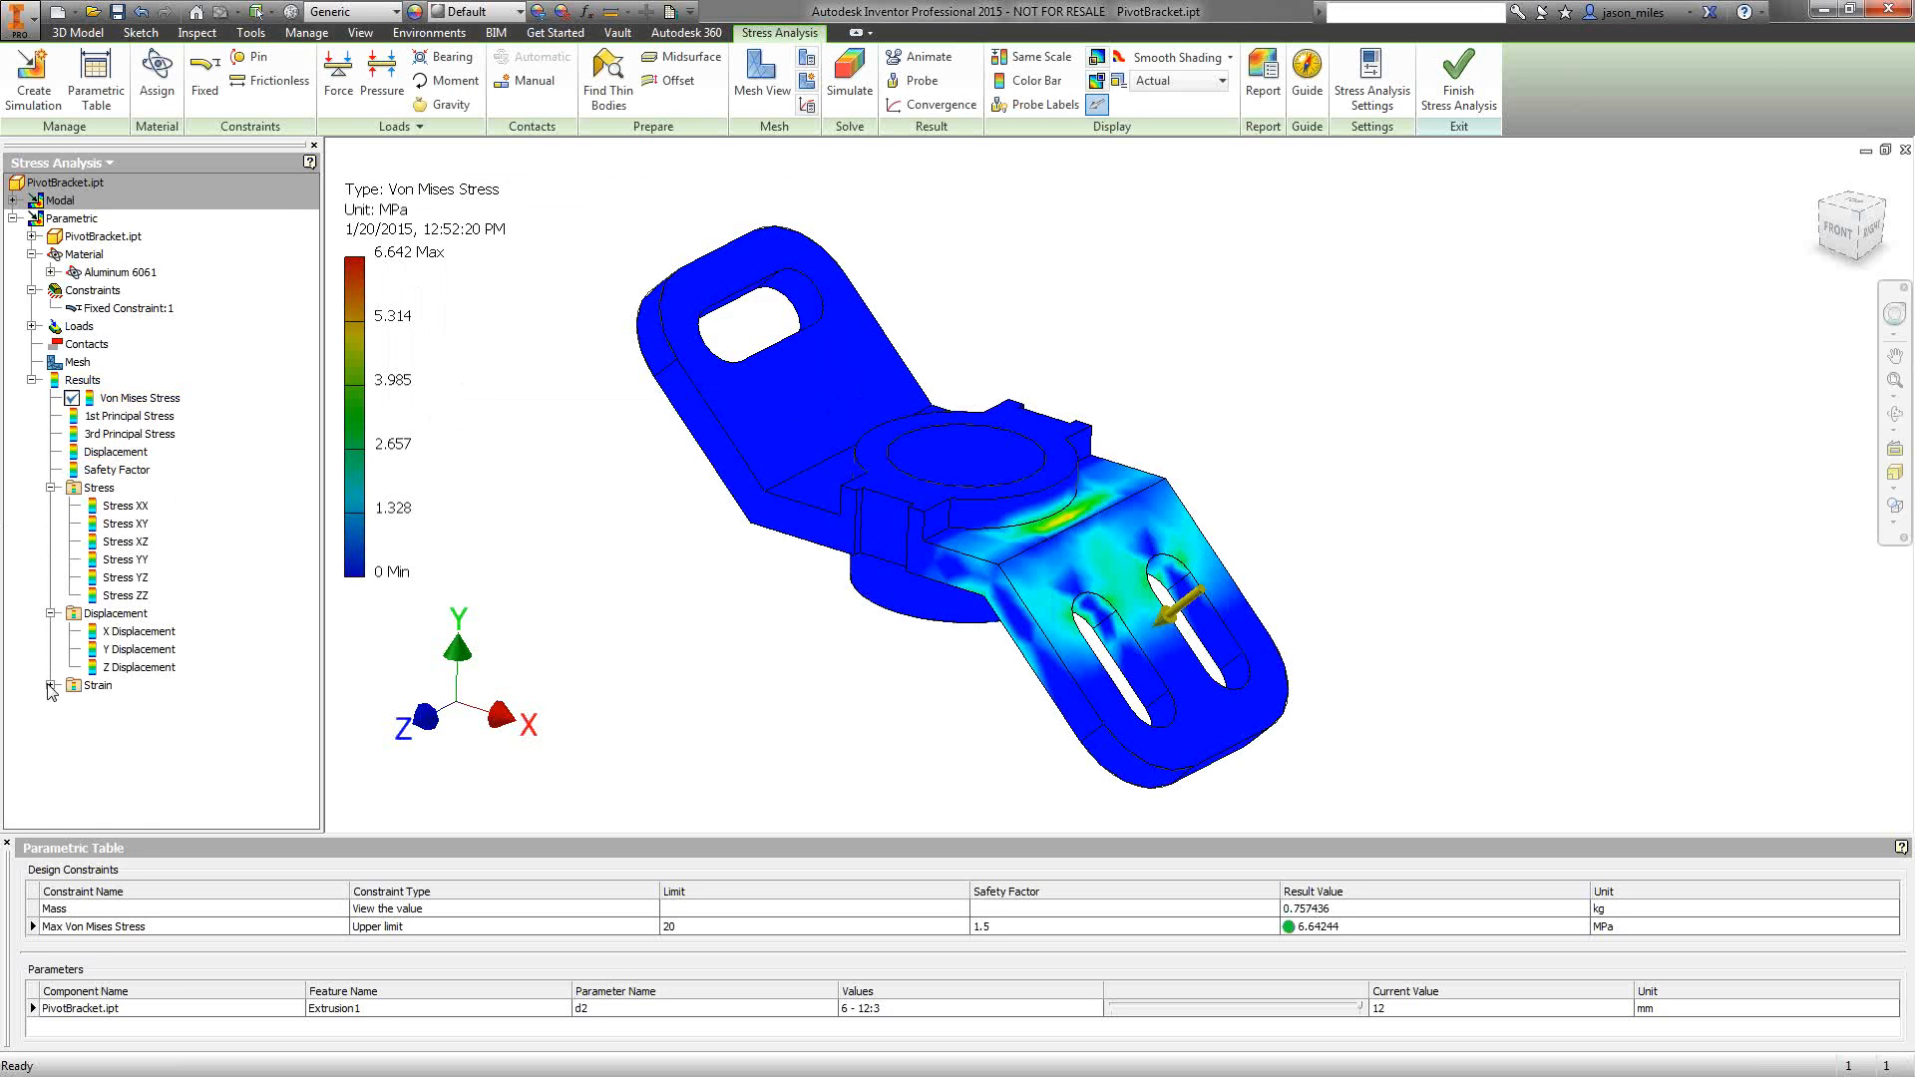
click(50, 685)
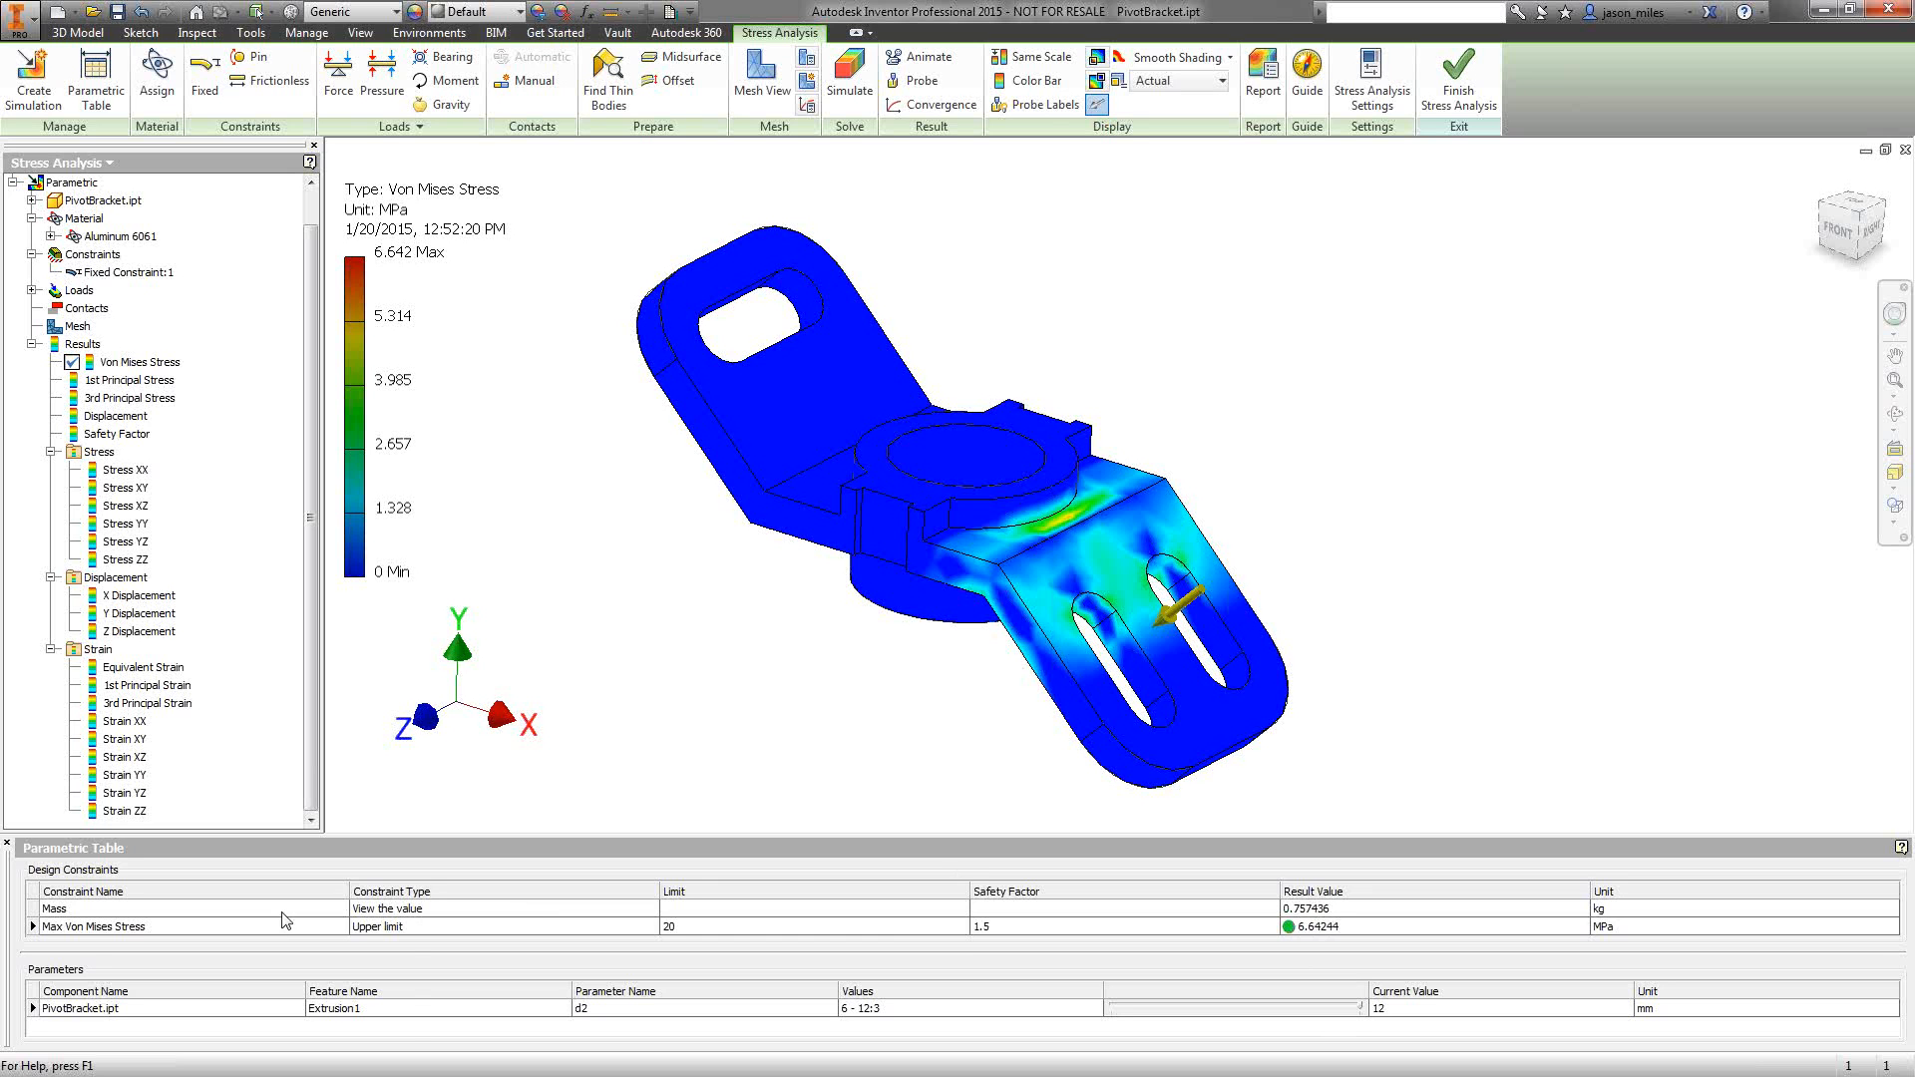
- Change the Mass design constraint type to Minimize
click(544, 909)
click(649, 909)
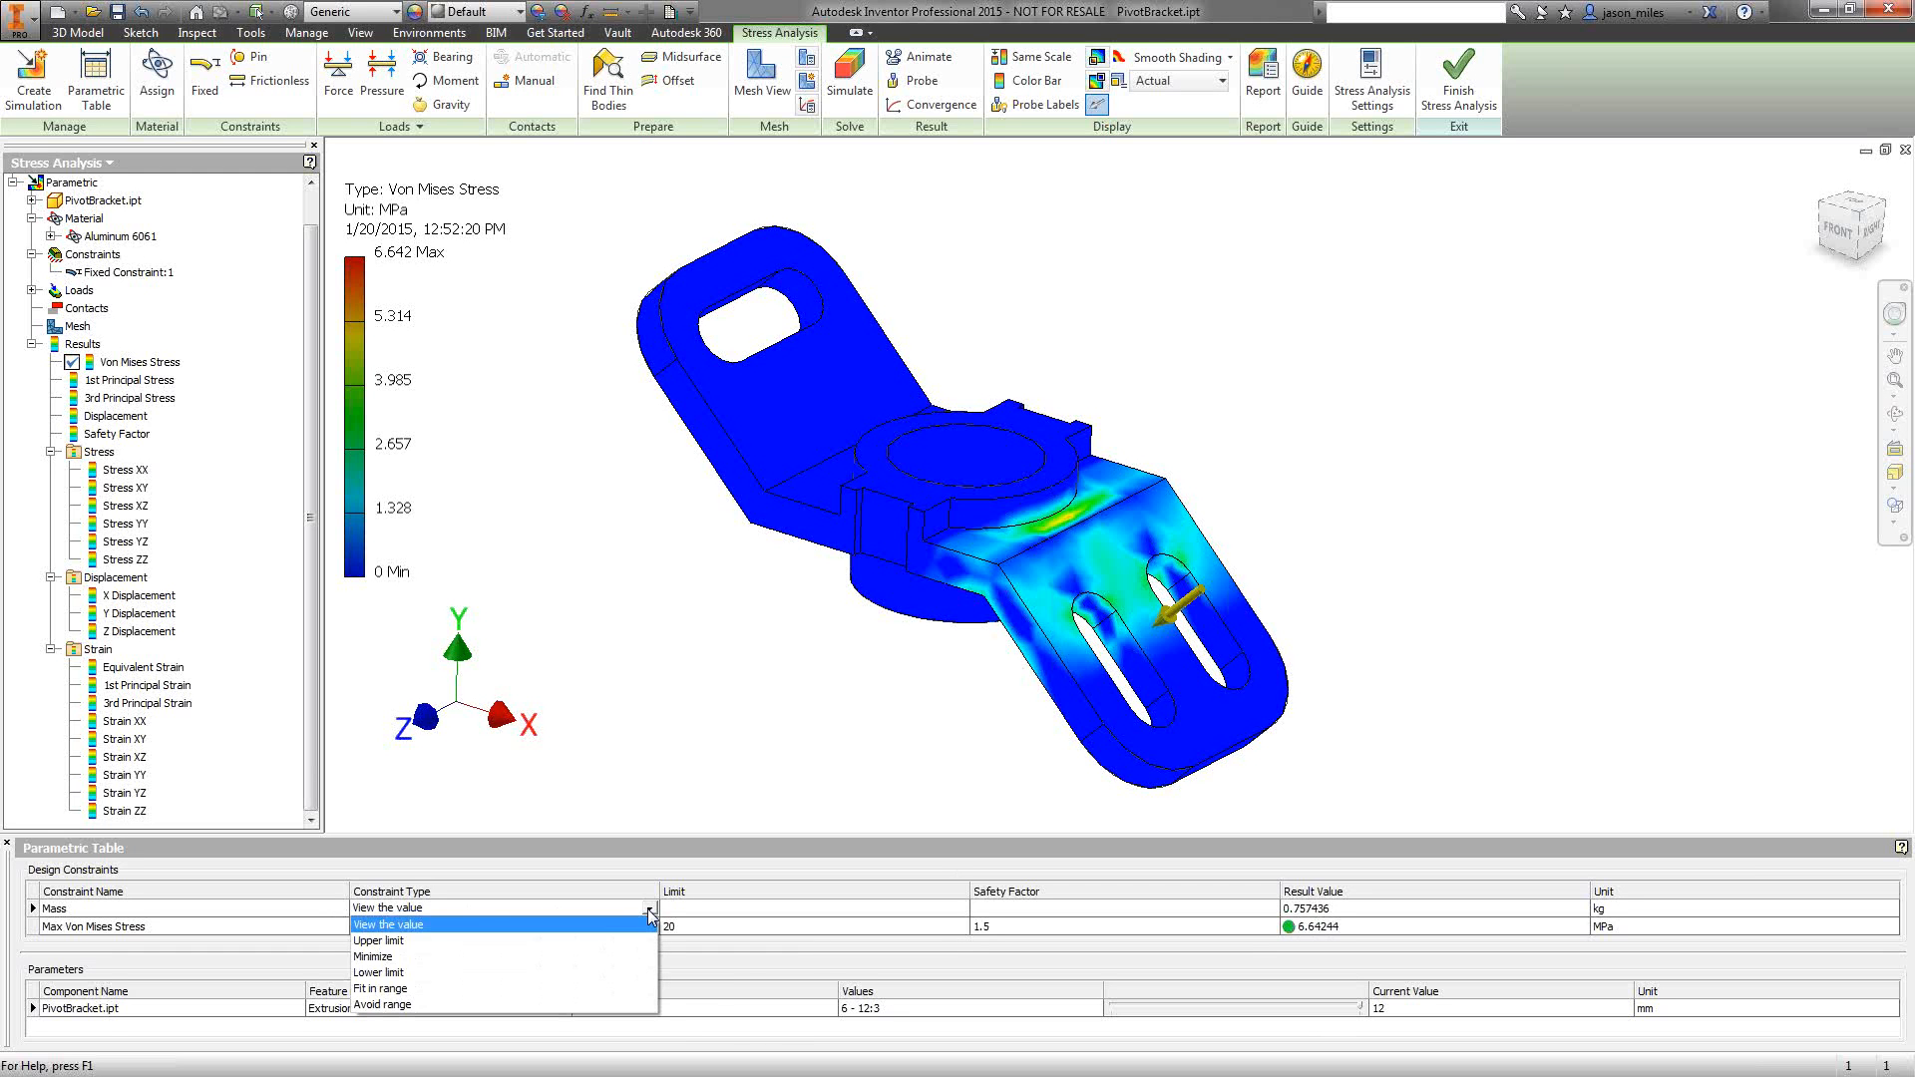
click(448, 957)
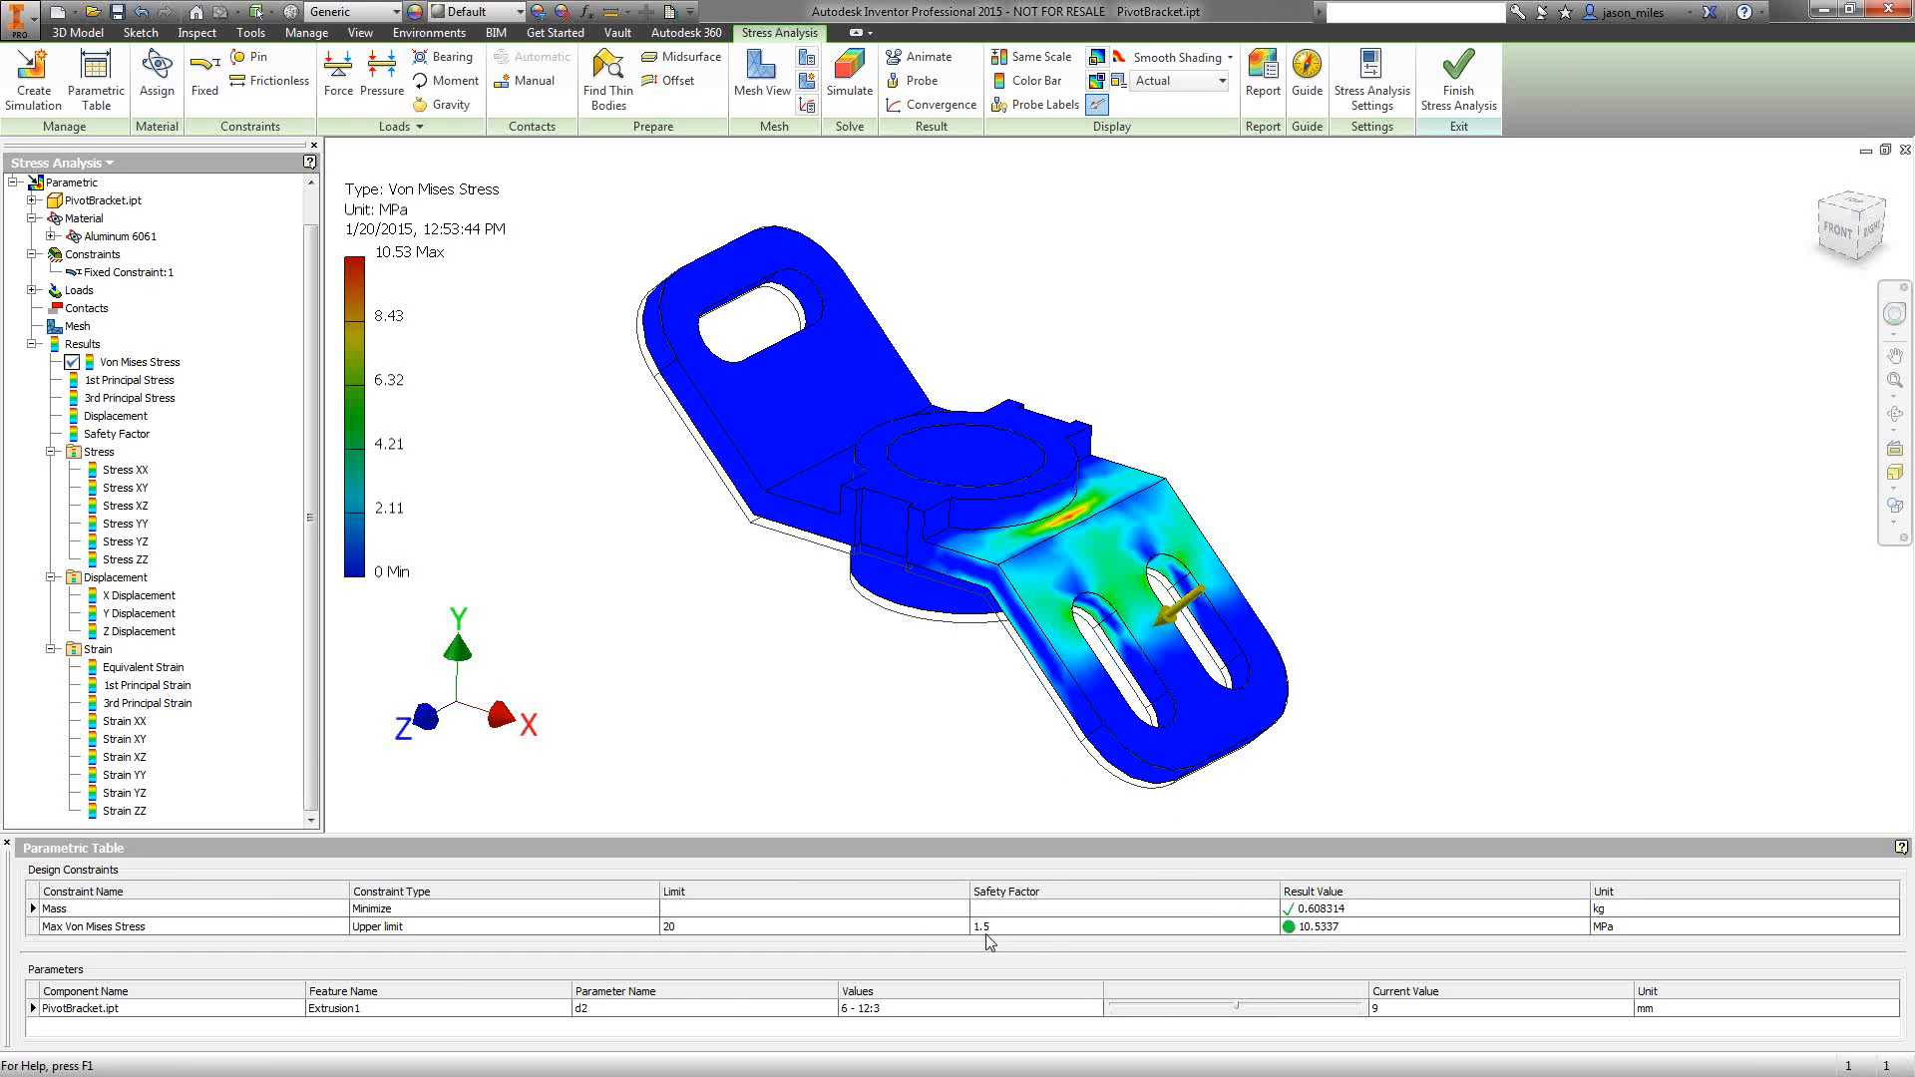
- Show the stress results for thickness d2 at 6 mm and return d2 to 9 mm
click(1239, 1011)
drag(1231, 1012, 1087, 1011)
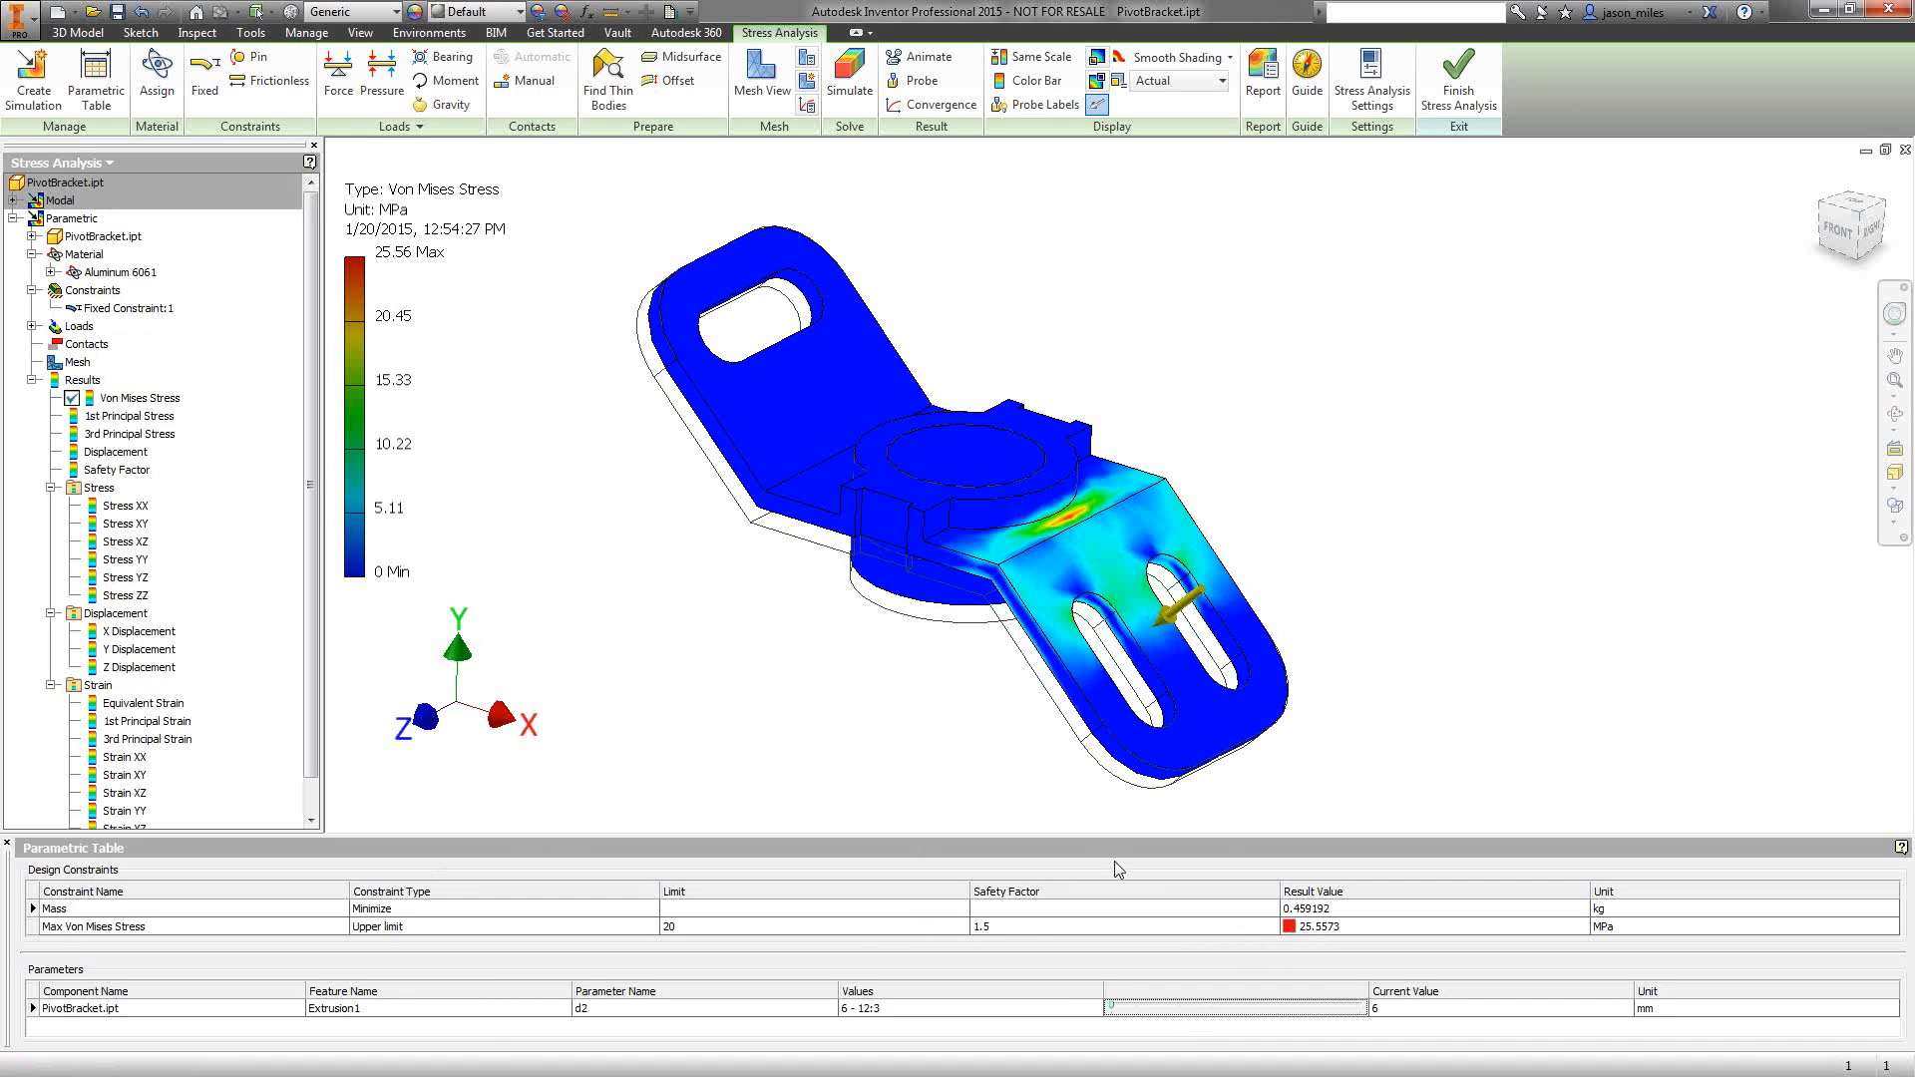
drag(1112, 1011, 1204, 1017)
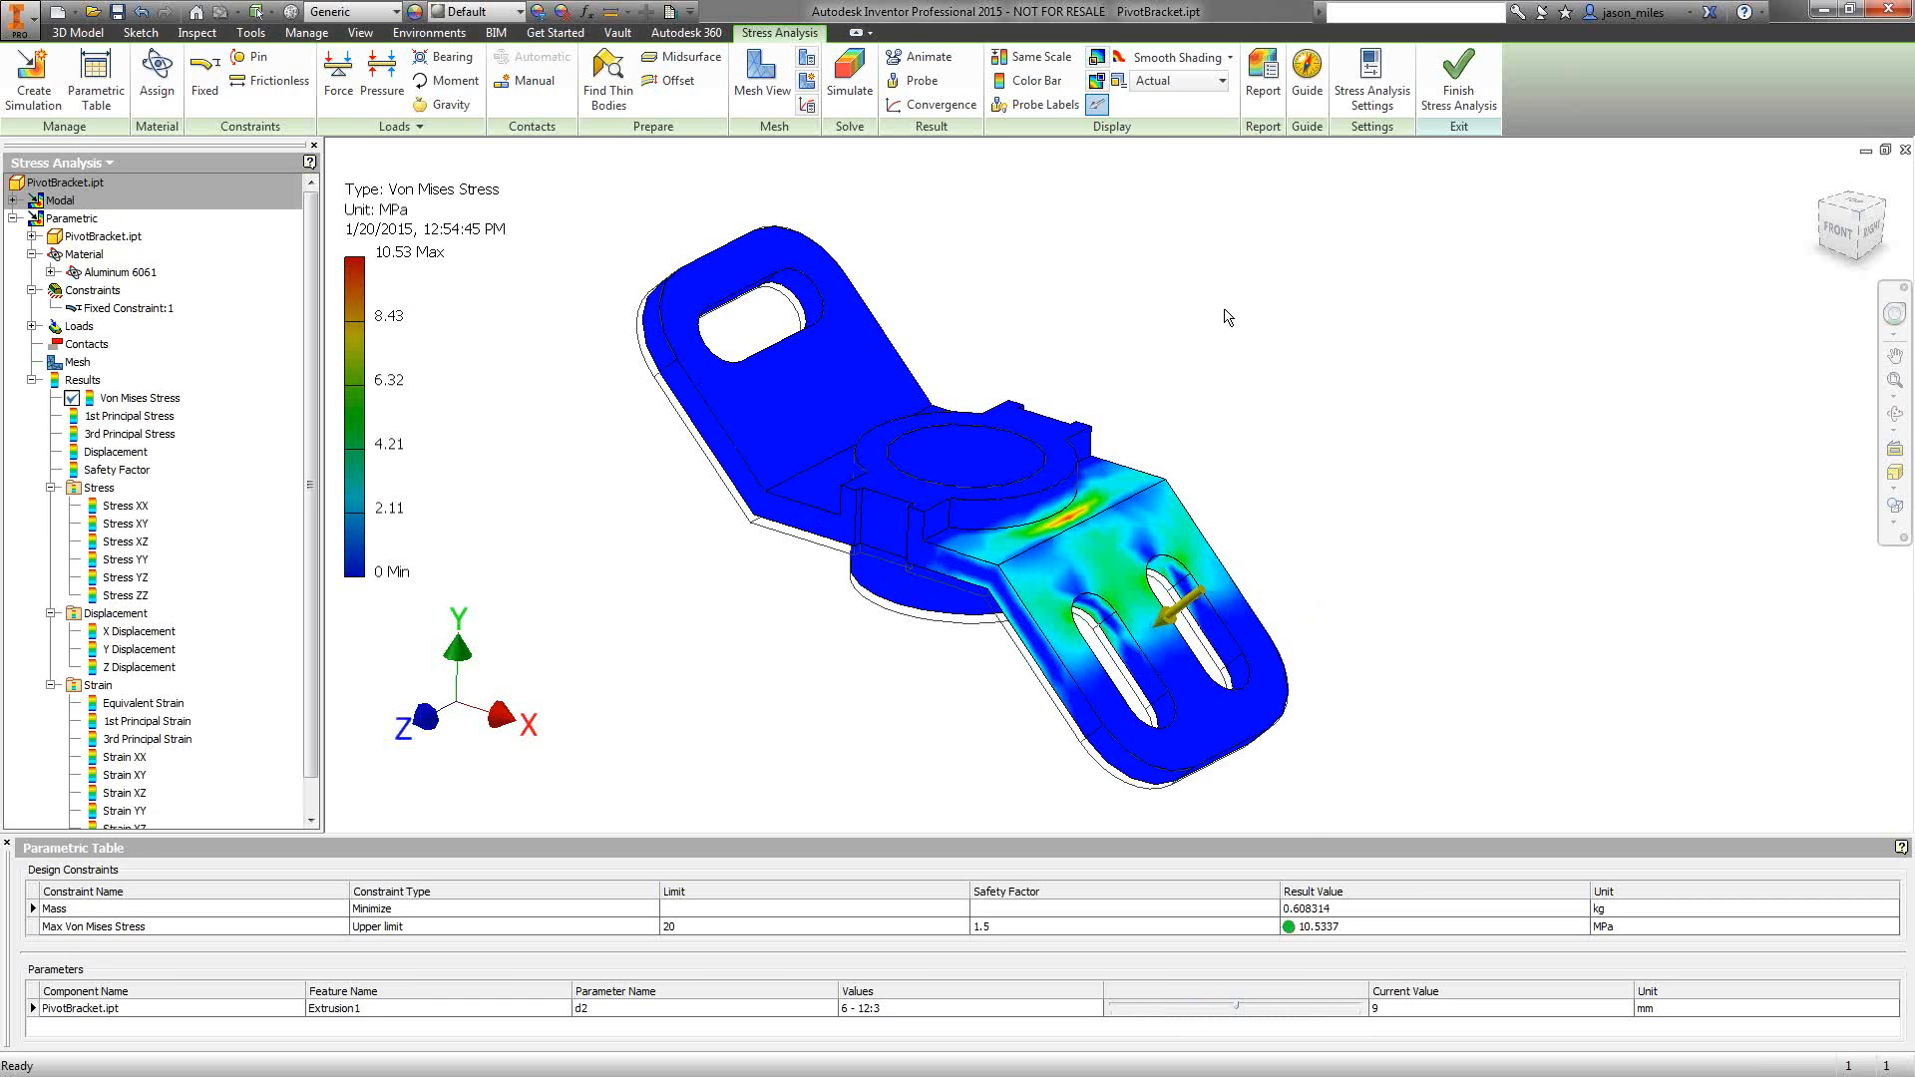
- Animate the Von Mises stress results on the bracket
scroll(1227, 317, up, 3)
scroll(1227, 316, down, 3)
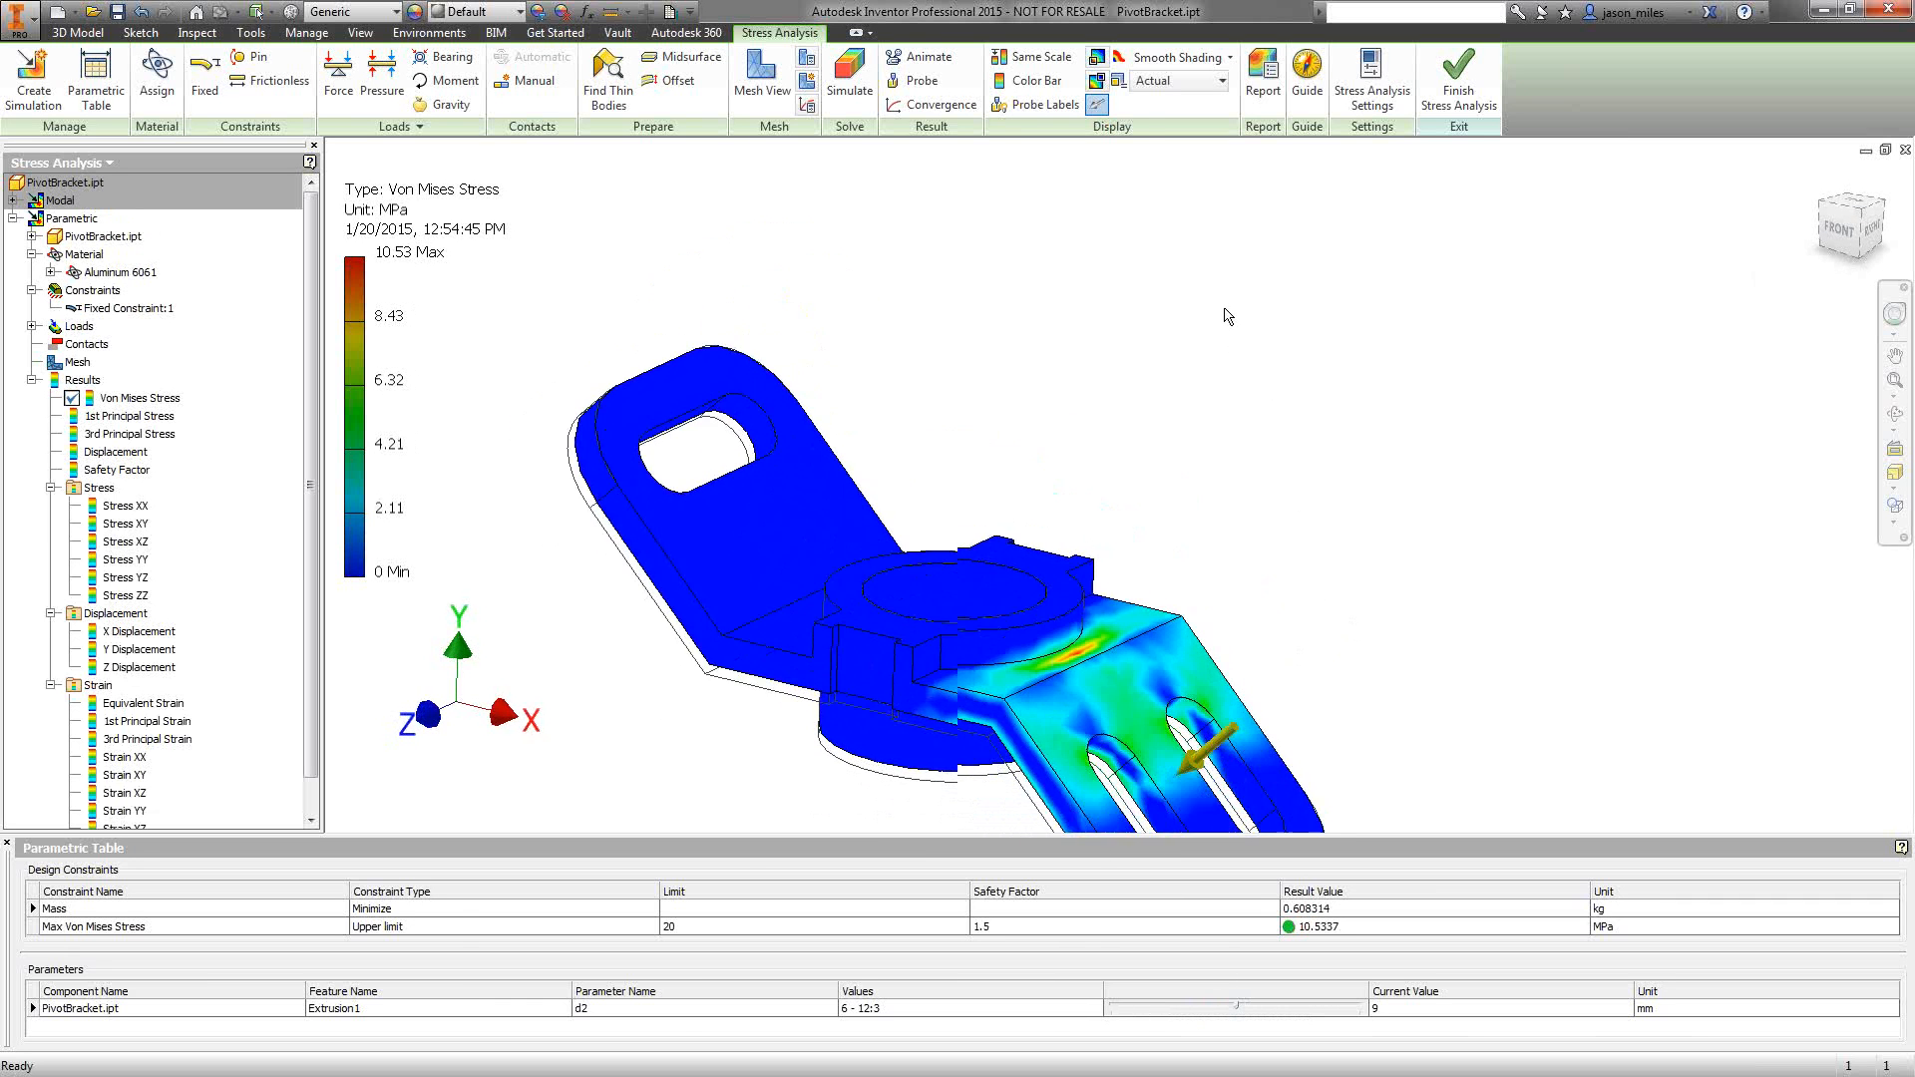
click(928, 57)
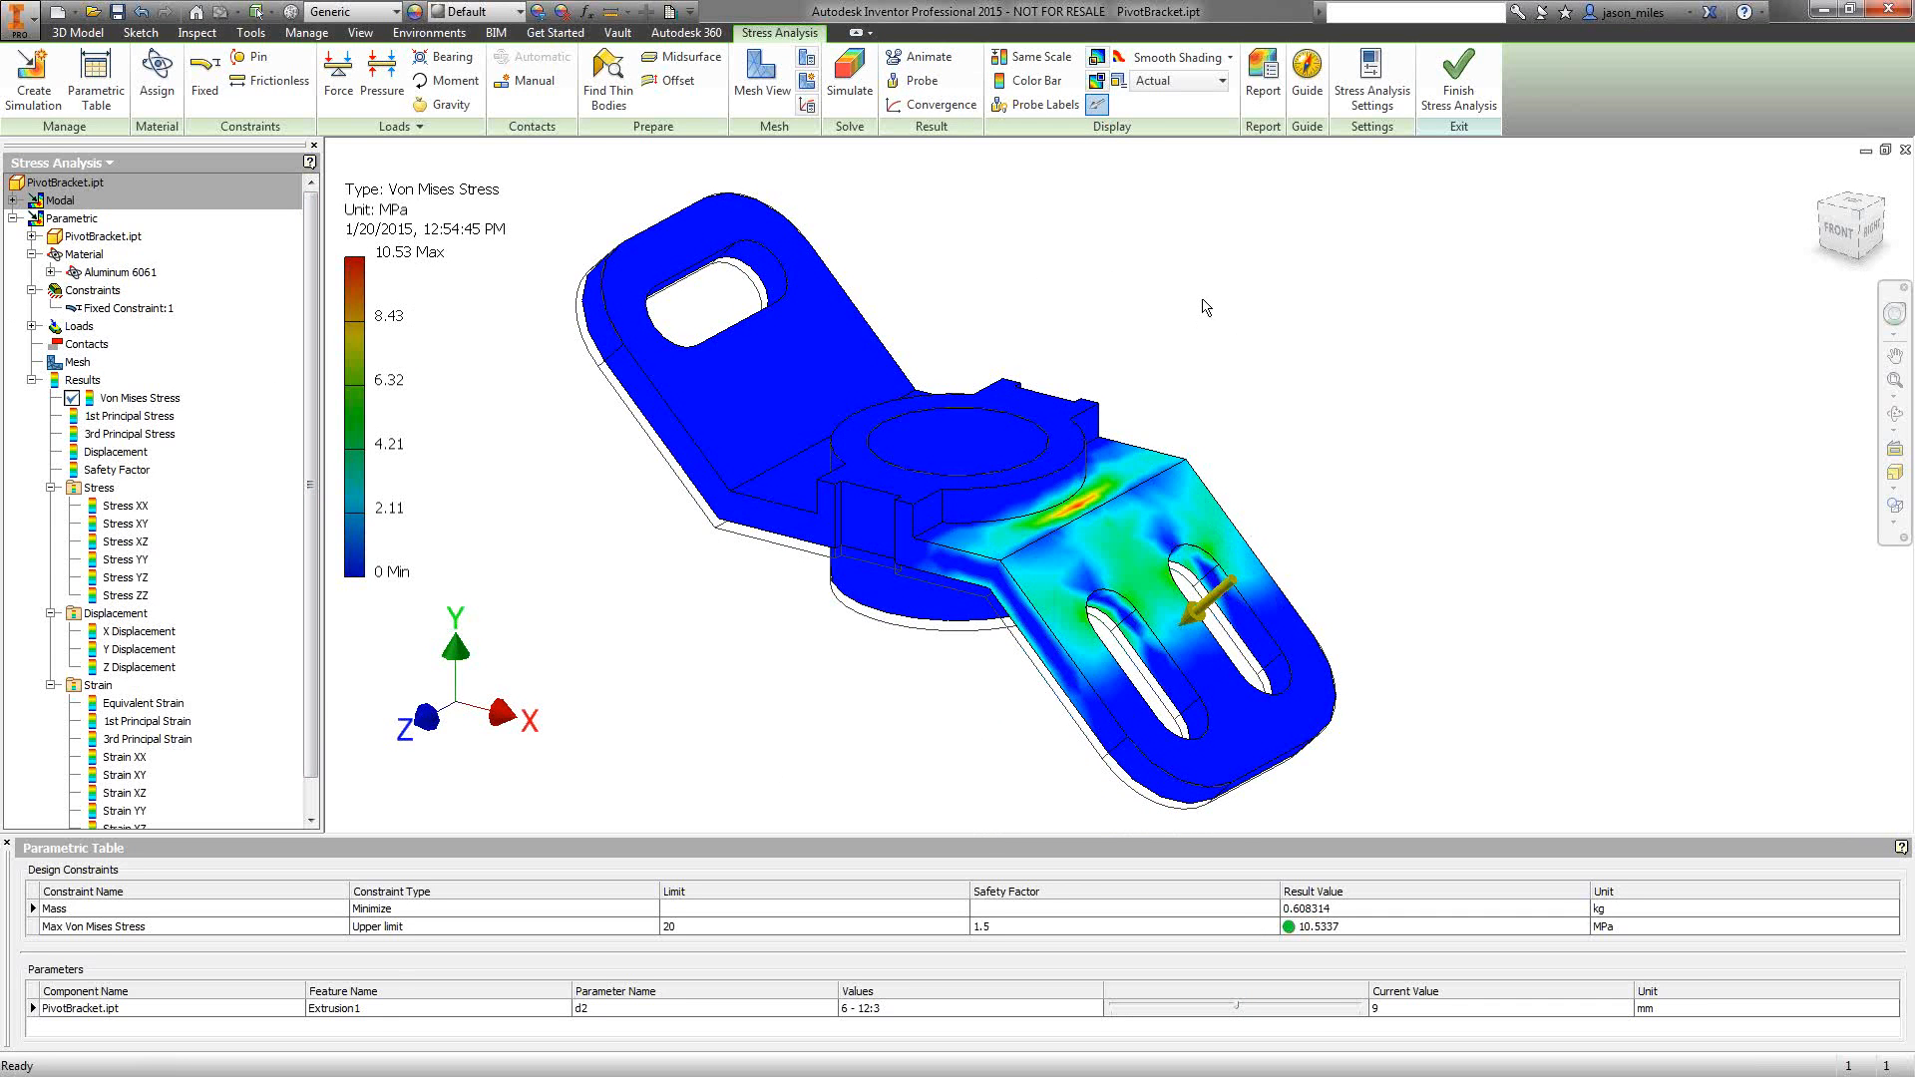
- Show the deformation at the Adjusted x1 displacement scale and restore the Actual scale
click(1223, 82)
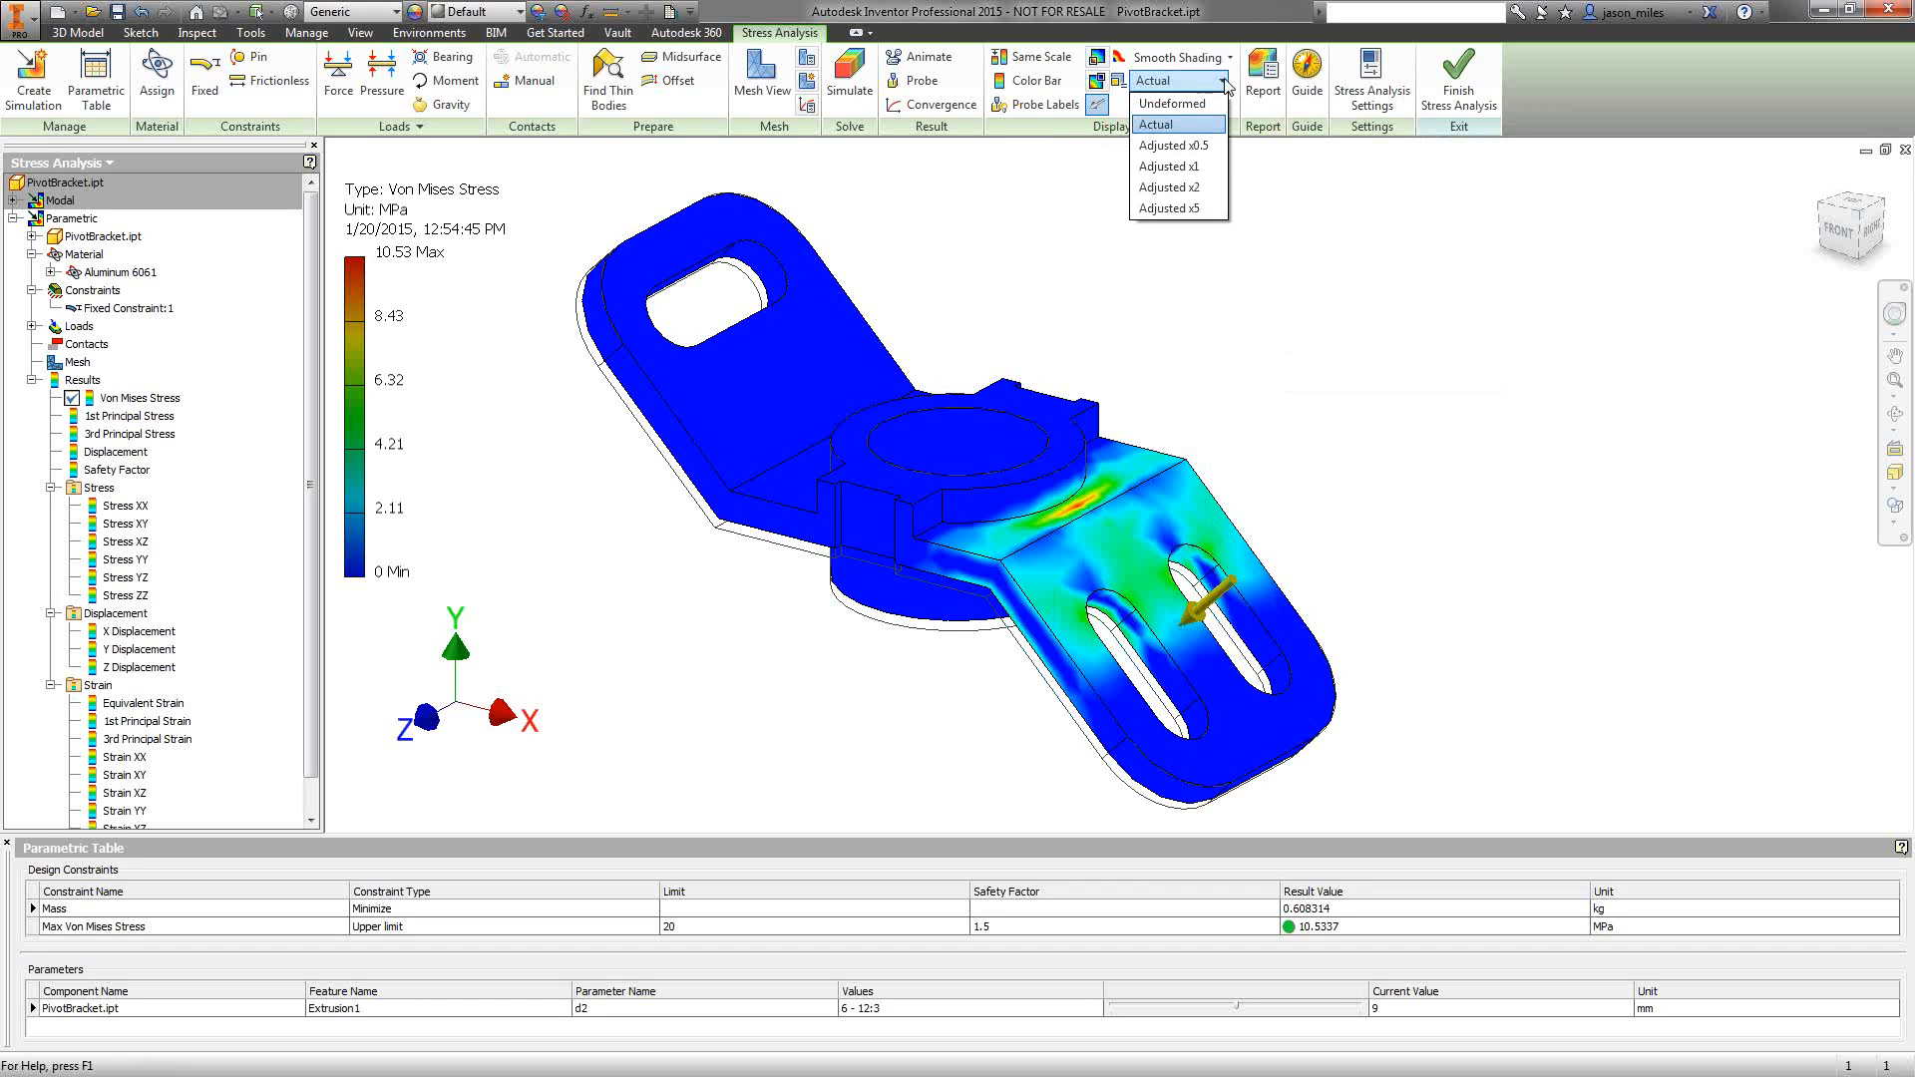
click(1194, 167)
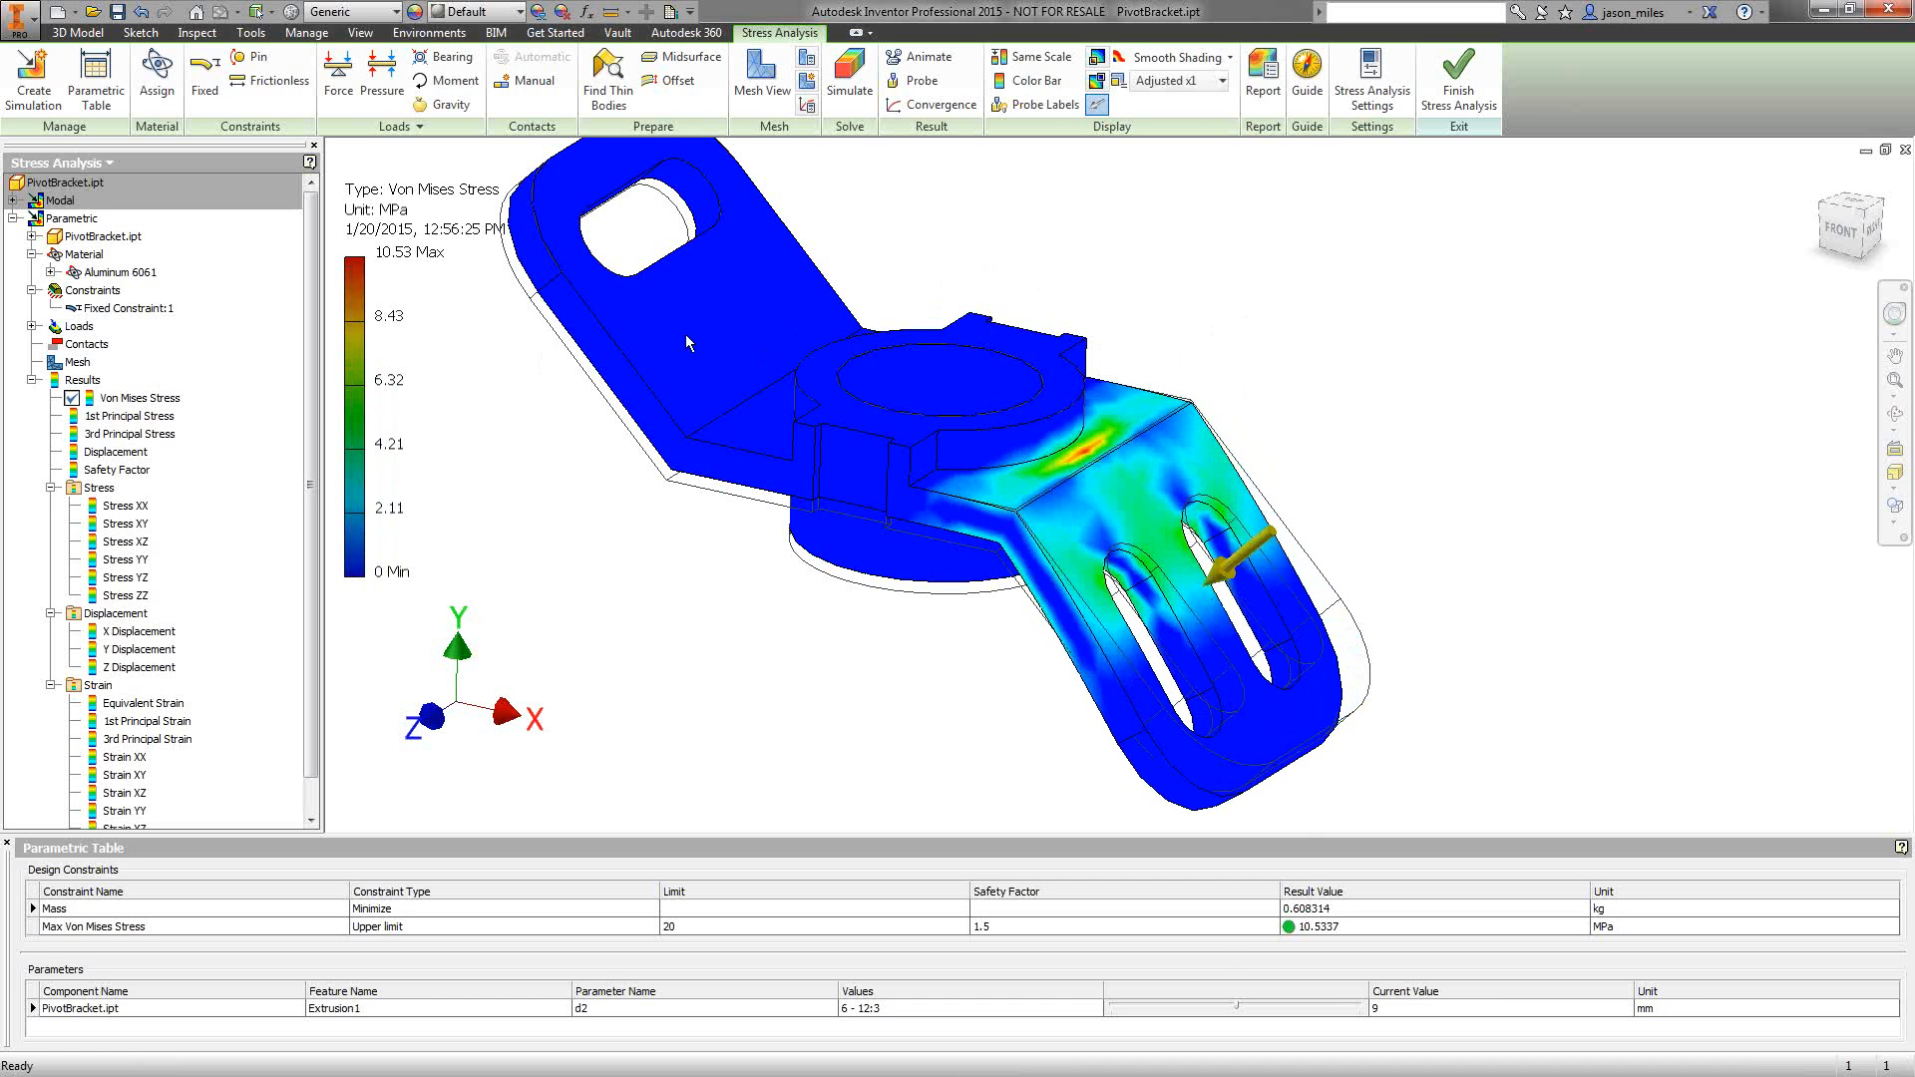
click(1187, 81)
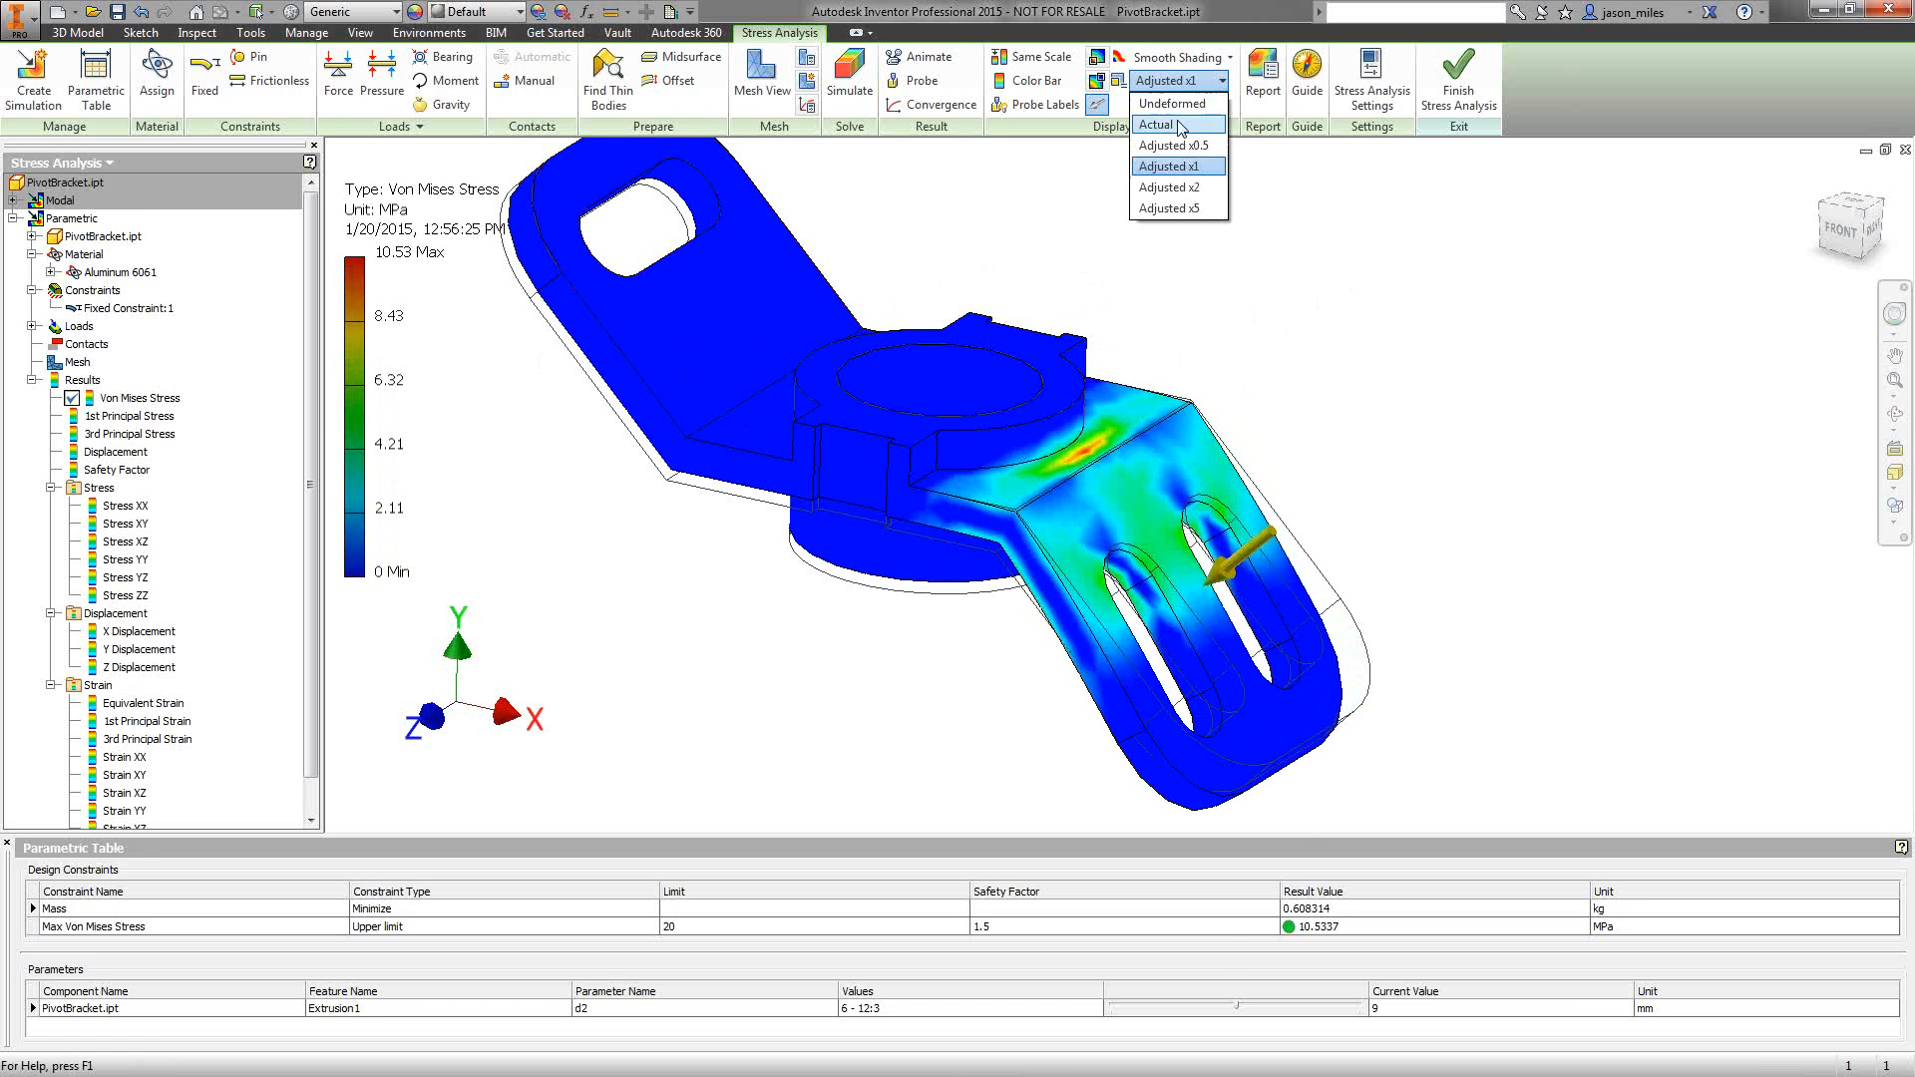
click(1174, 122)
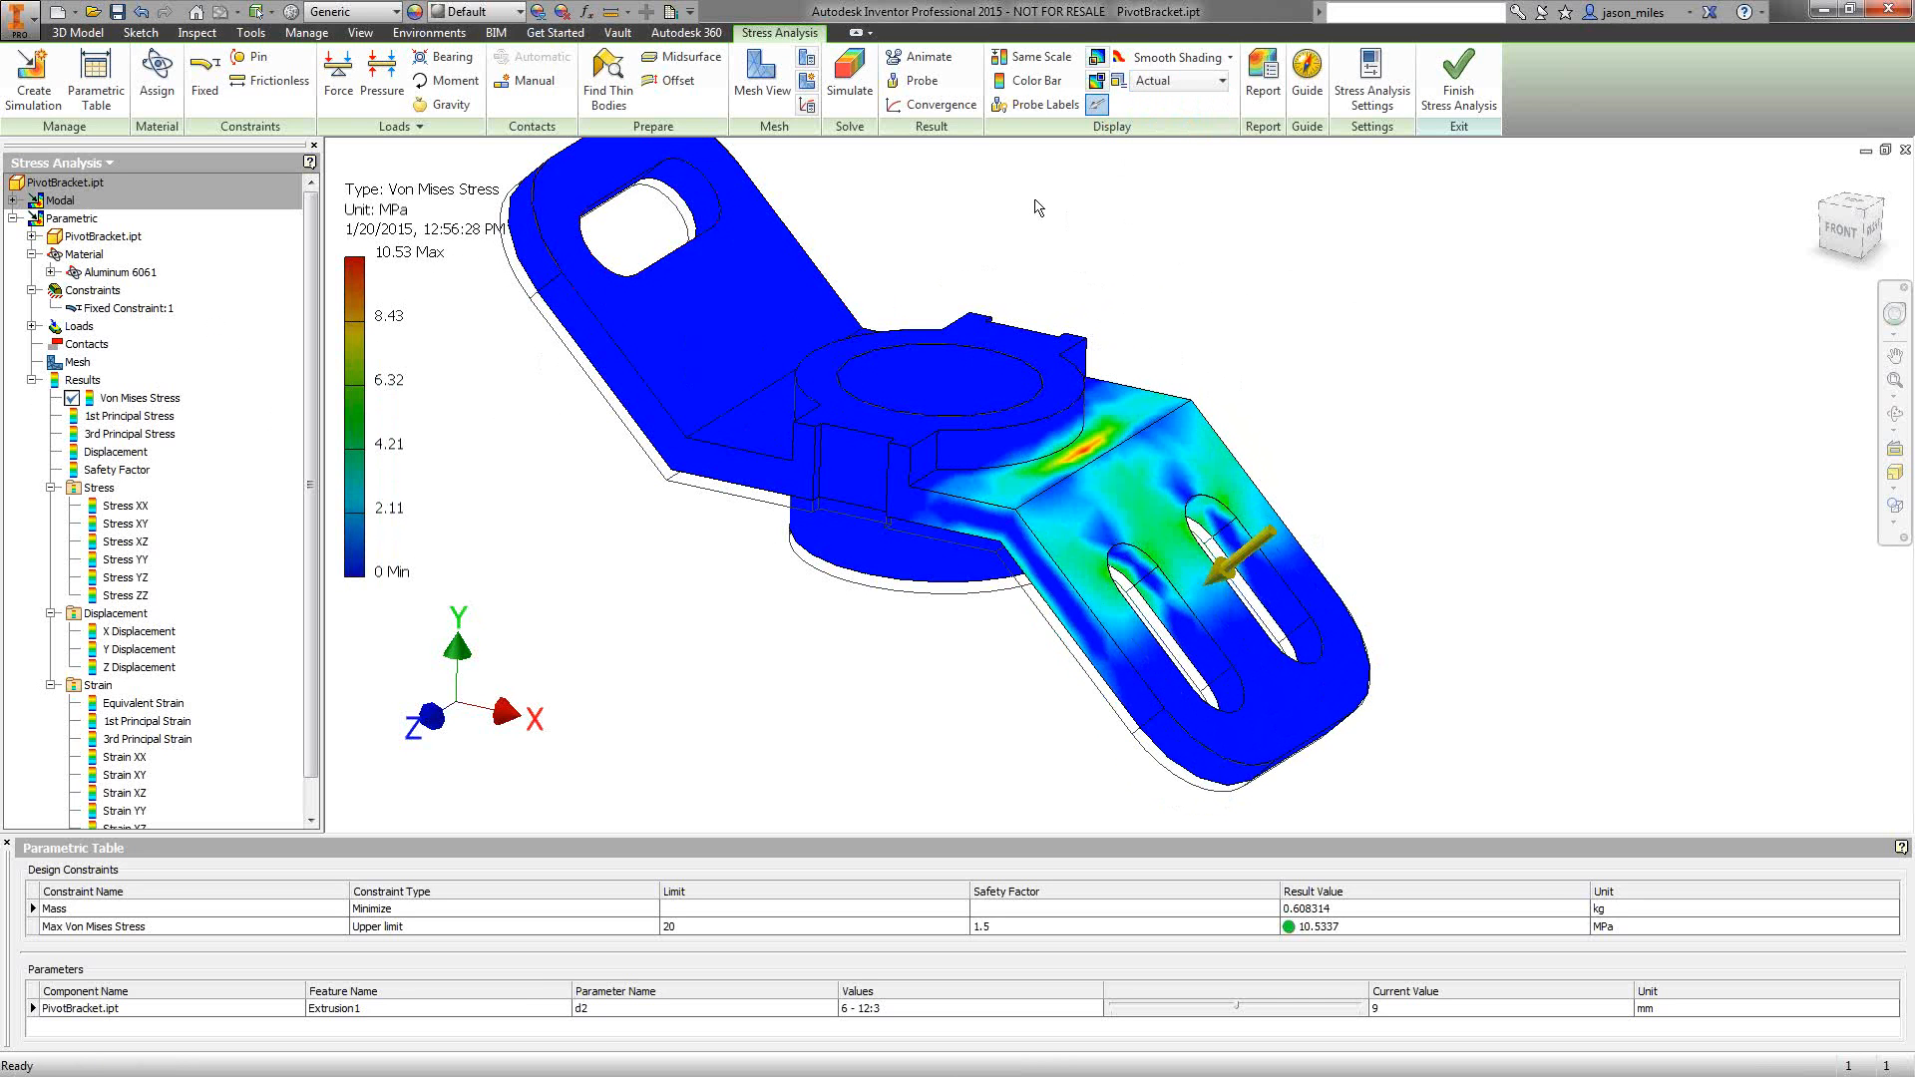
- Show the maximum and minimum Von Mises stress labels on the bracket and reposition them
click(1095, 59)
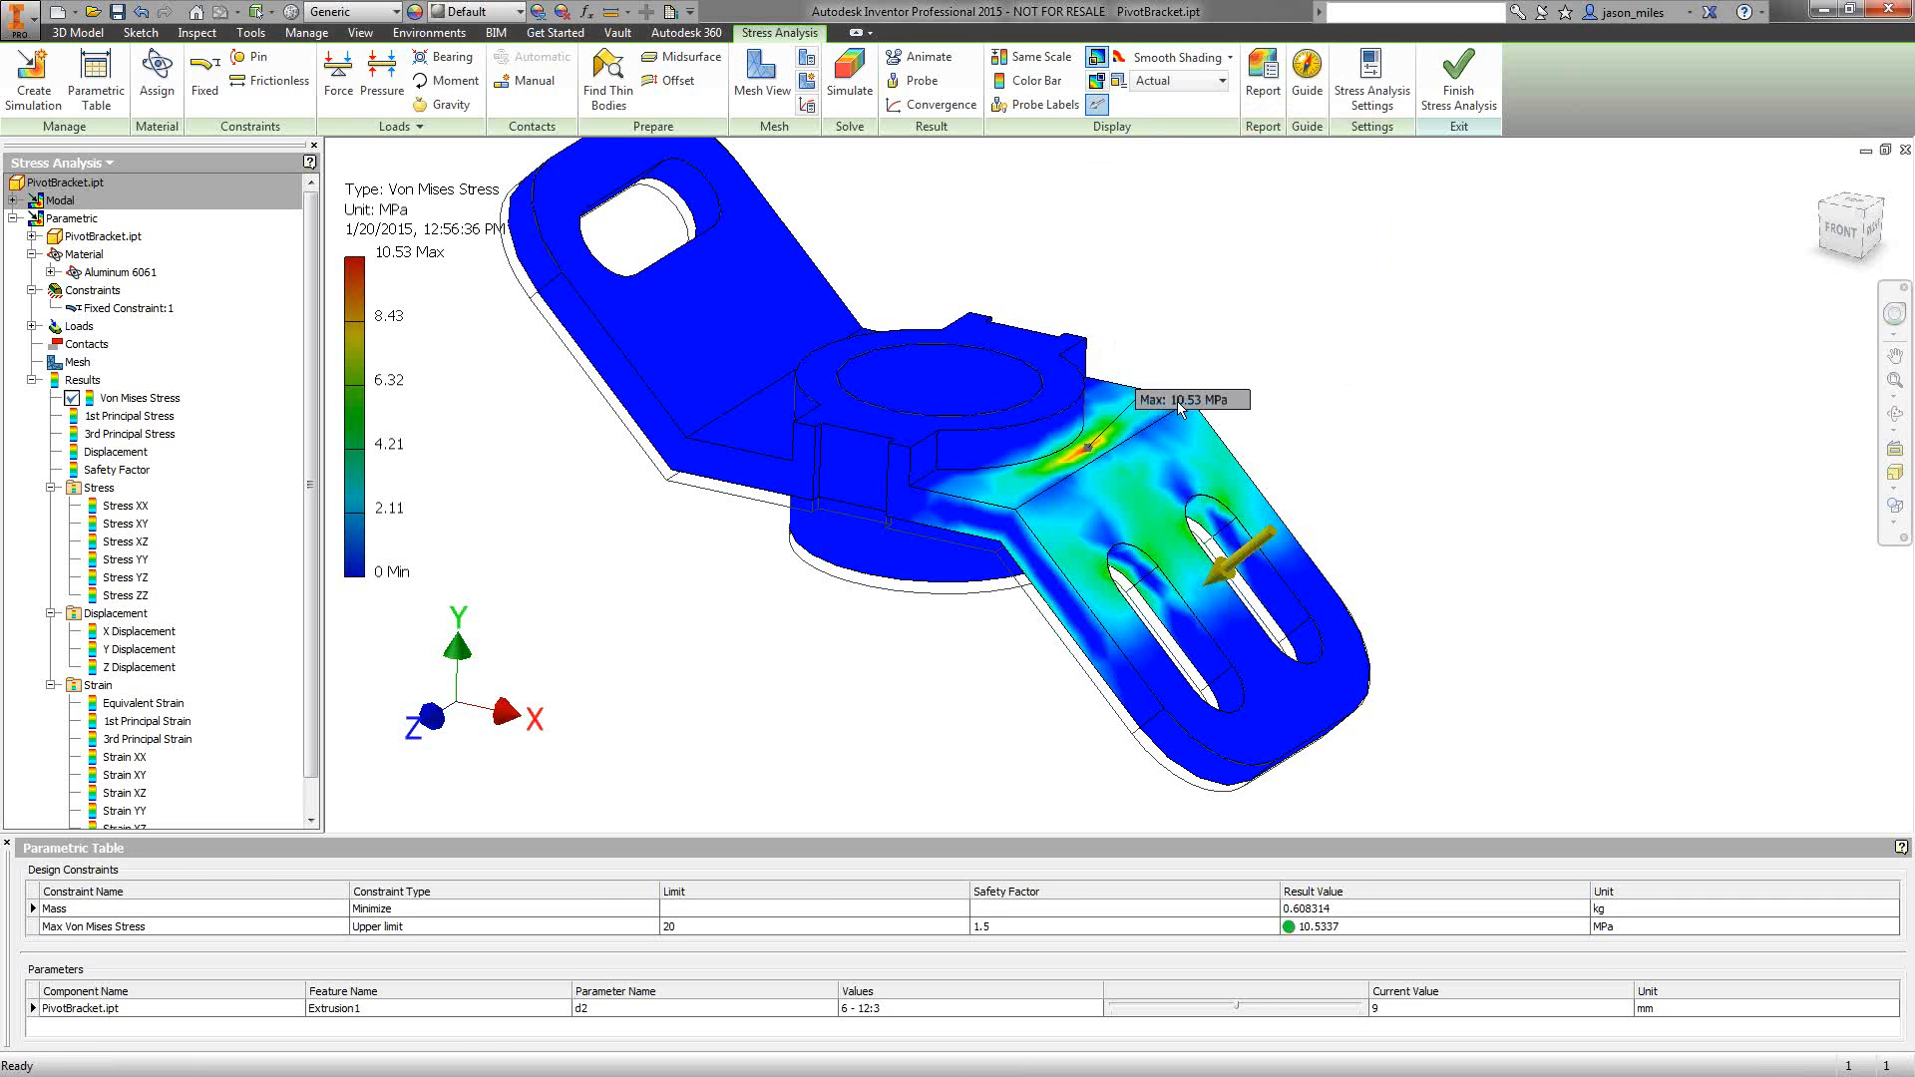
drag(1177, 401, 1206, 317)
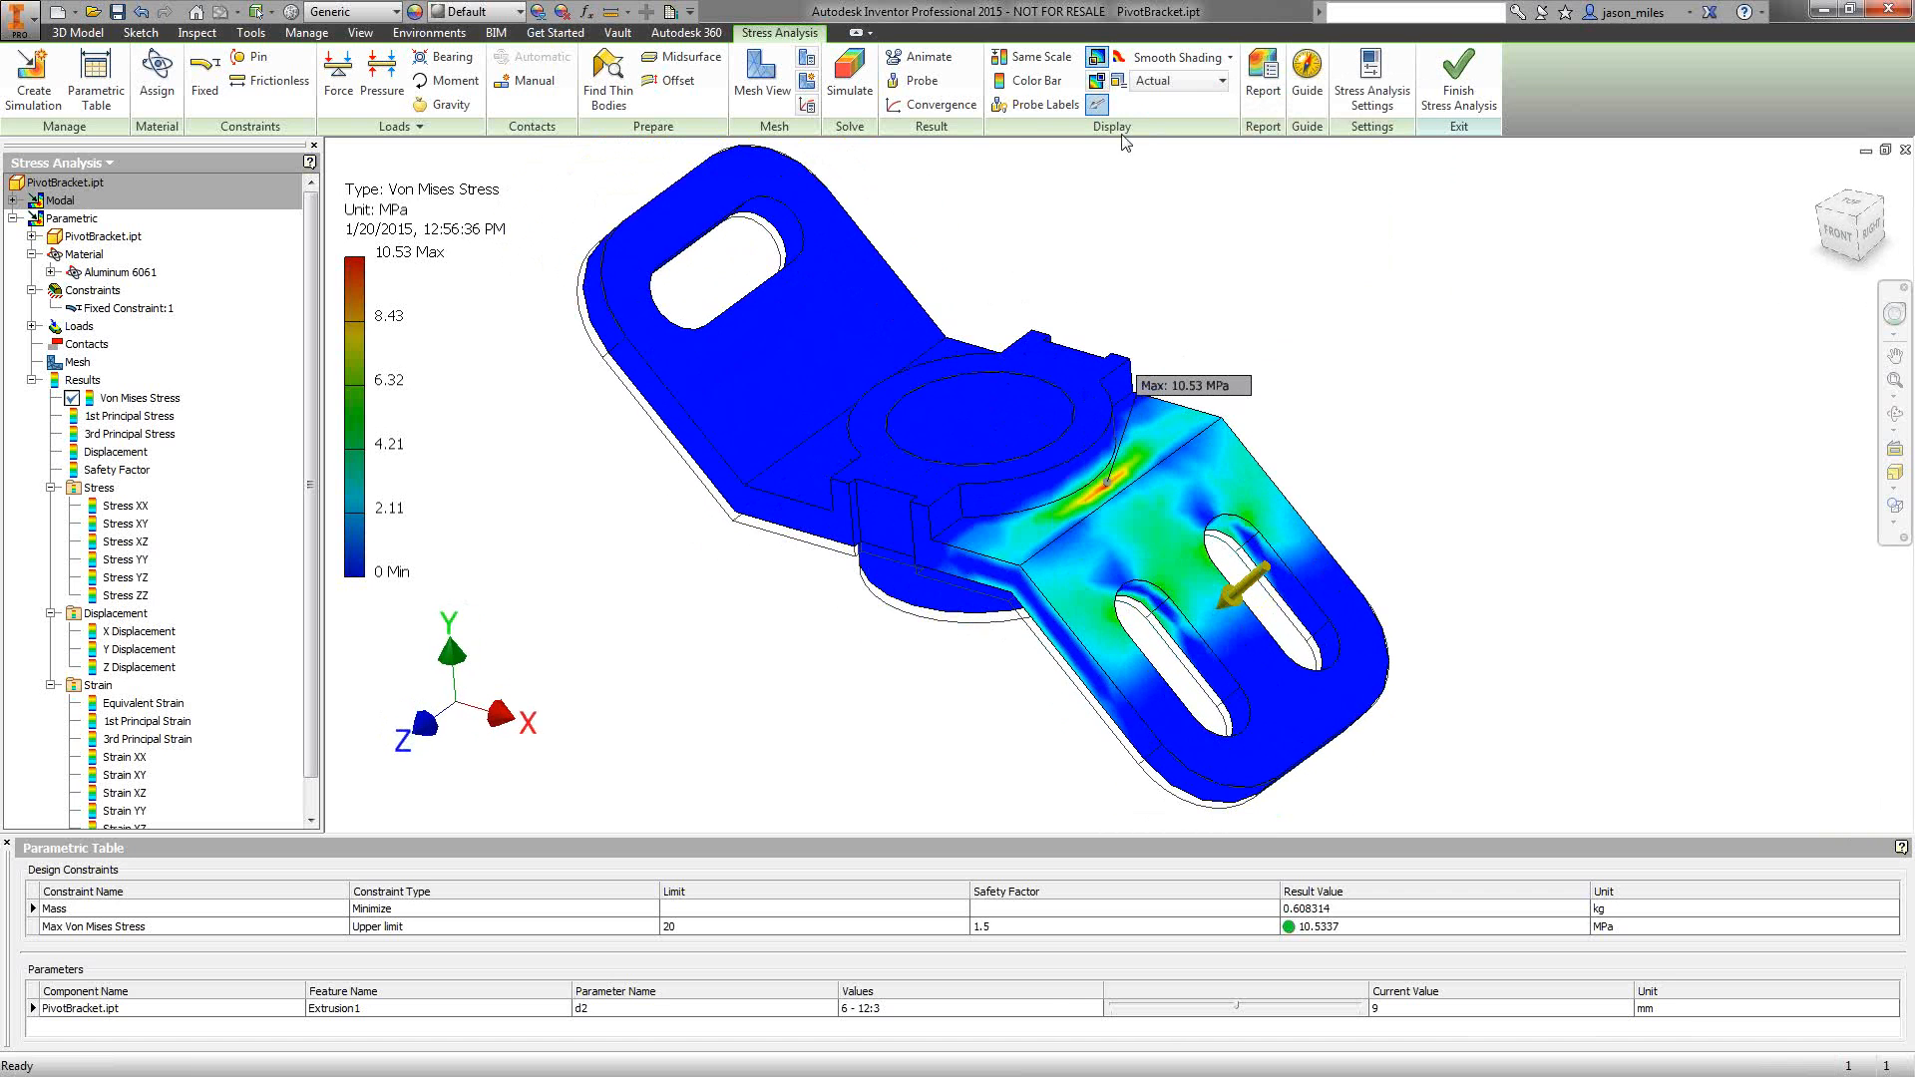
click(1098, 84)
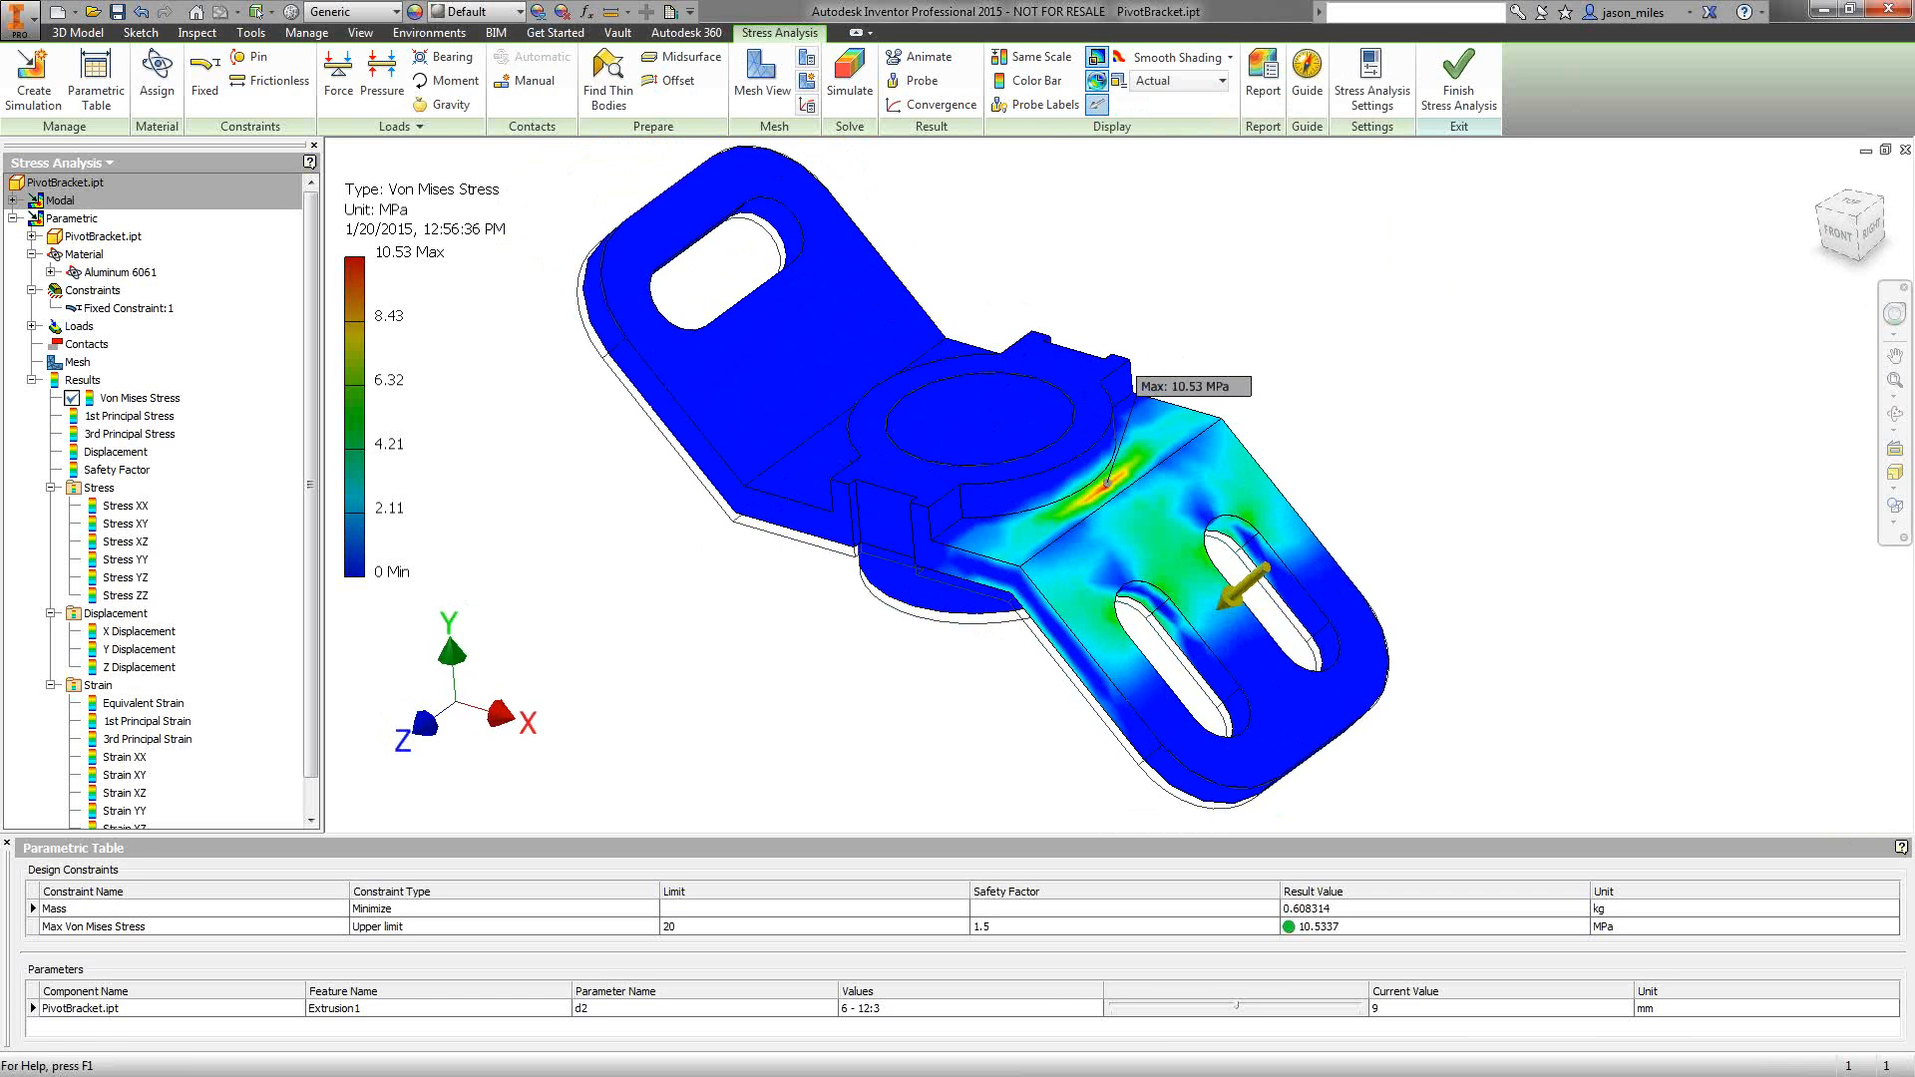
click(694, 240)
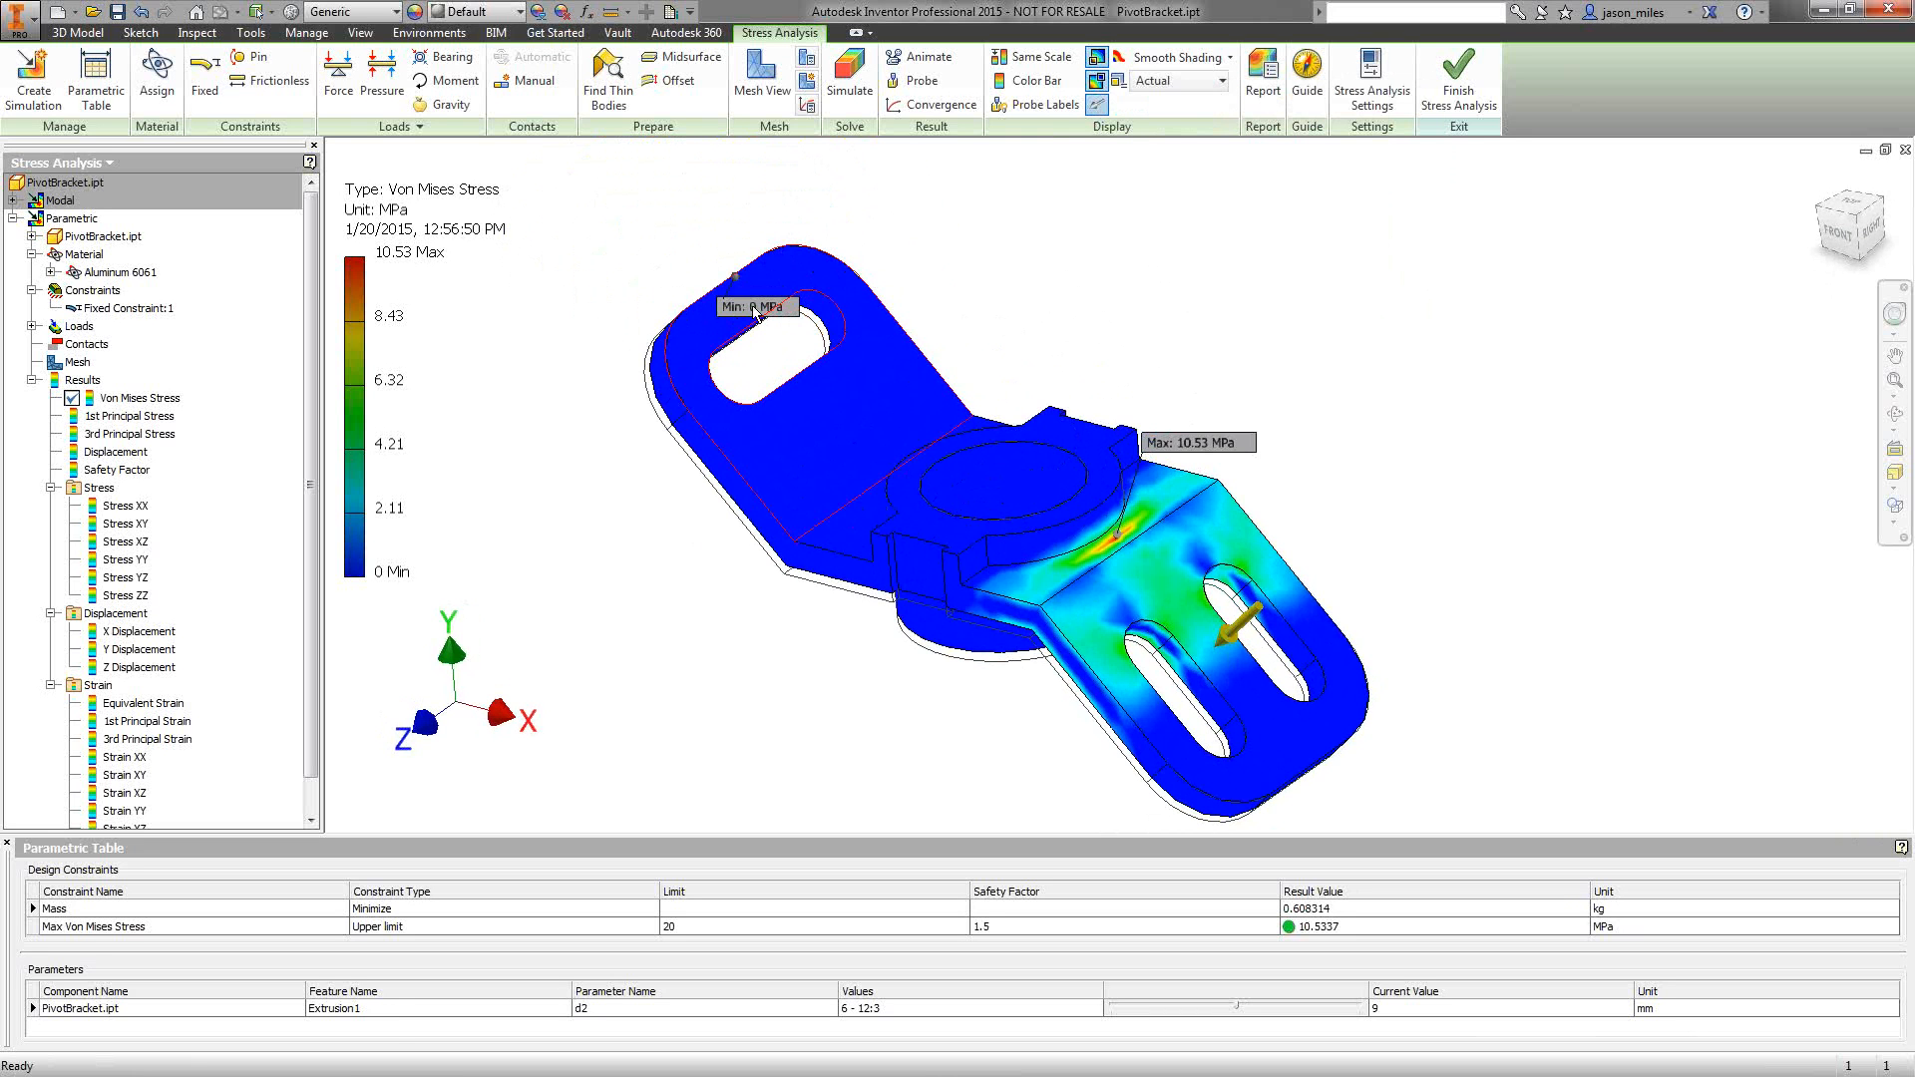
click(752, 310)
click(669, 262)
- Hide both the minimum and maximum stress labels
click(1095, 80)
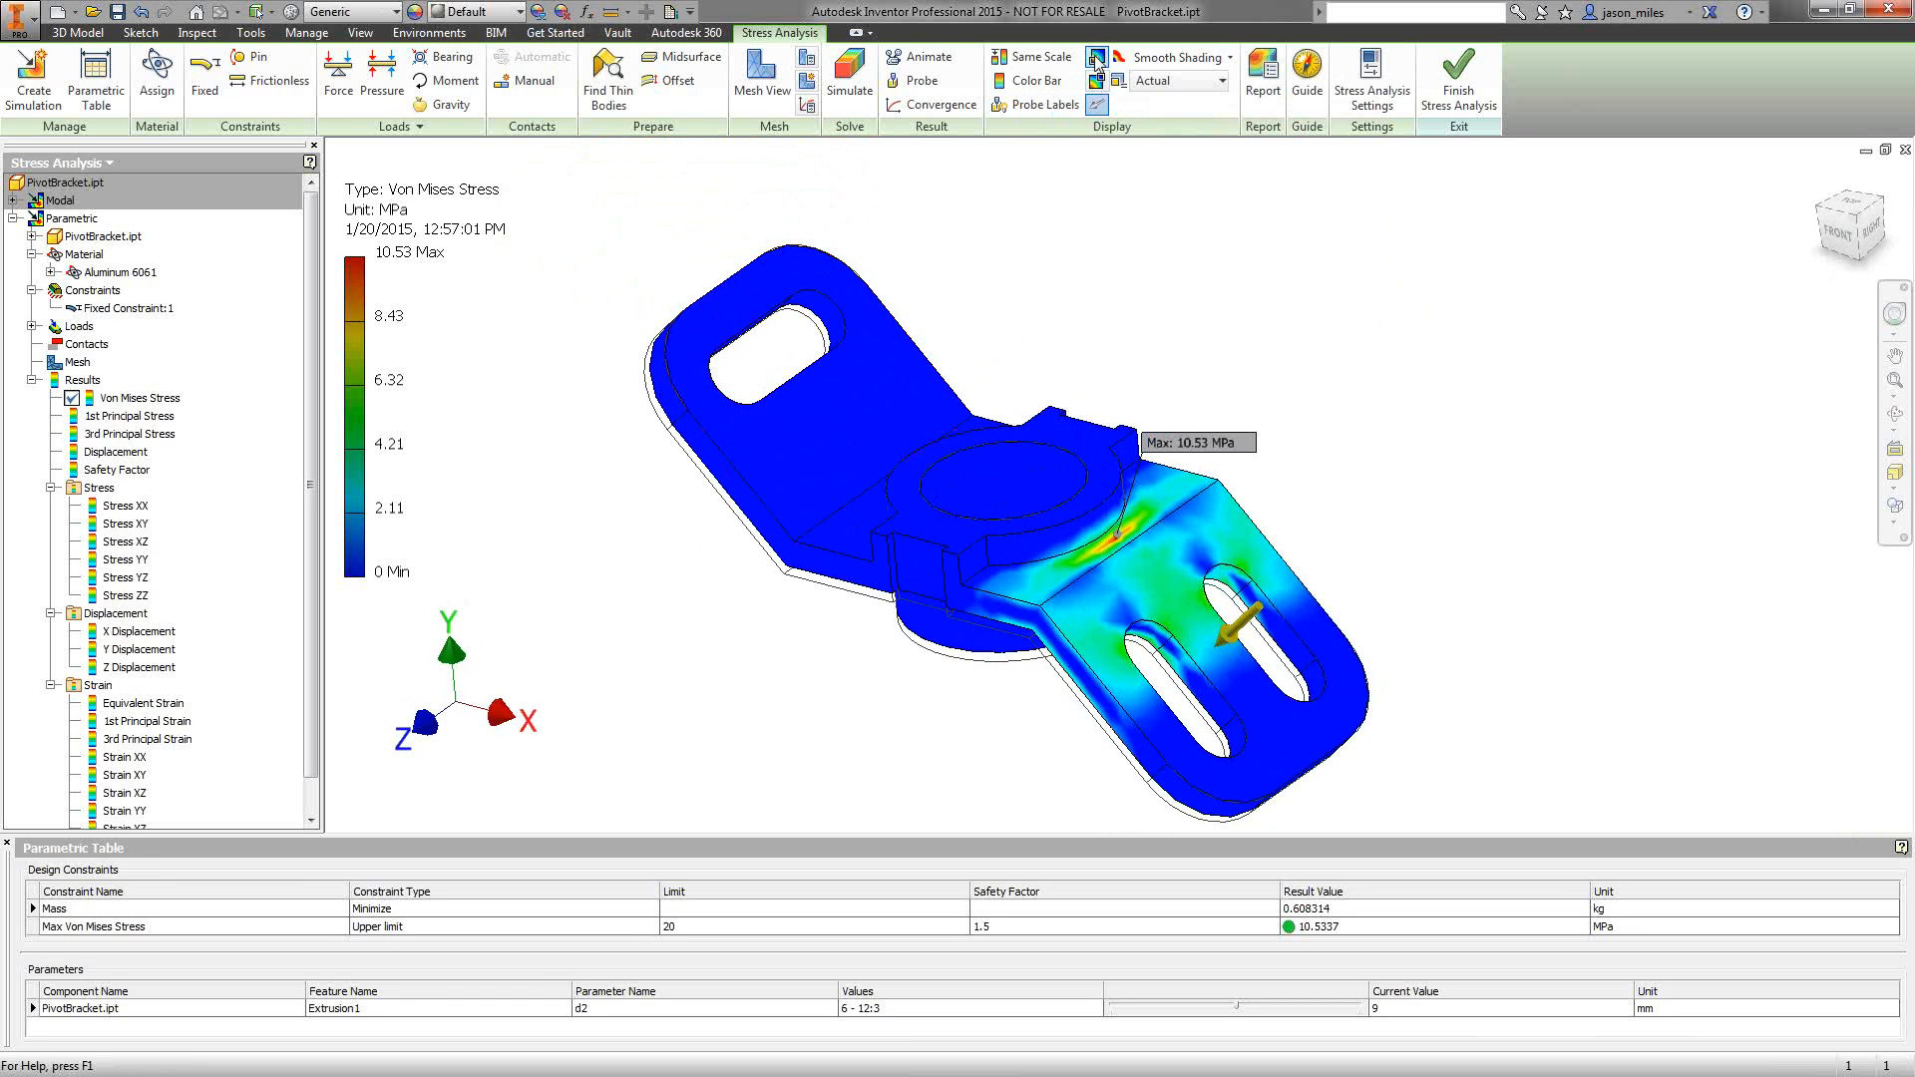
click(1094, 58)
click(1096, 105)
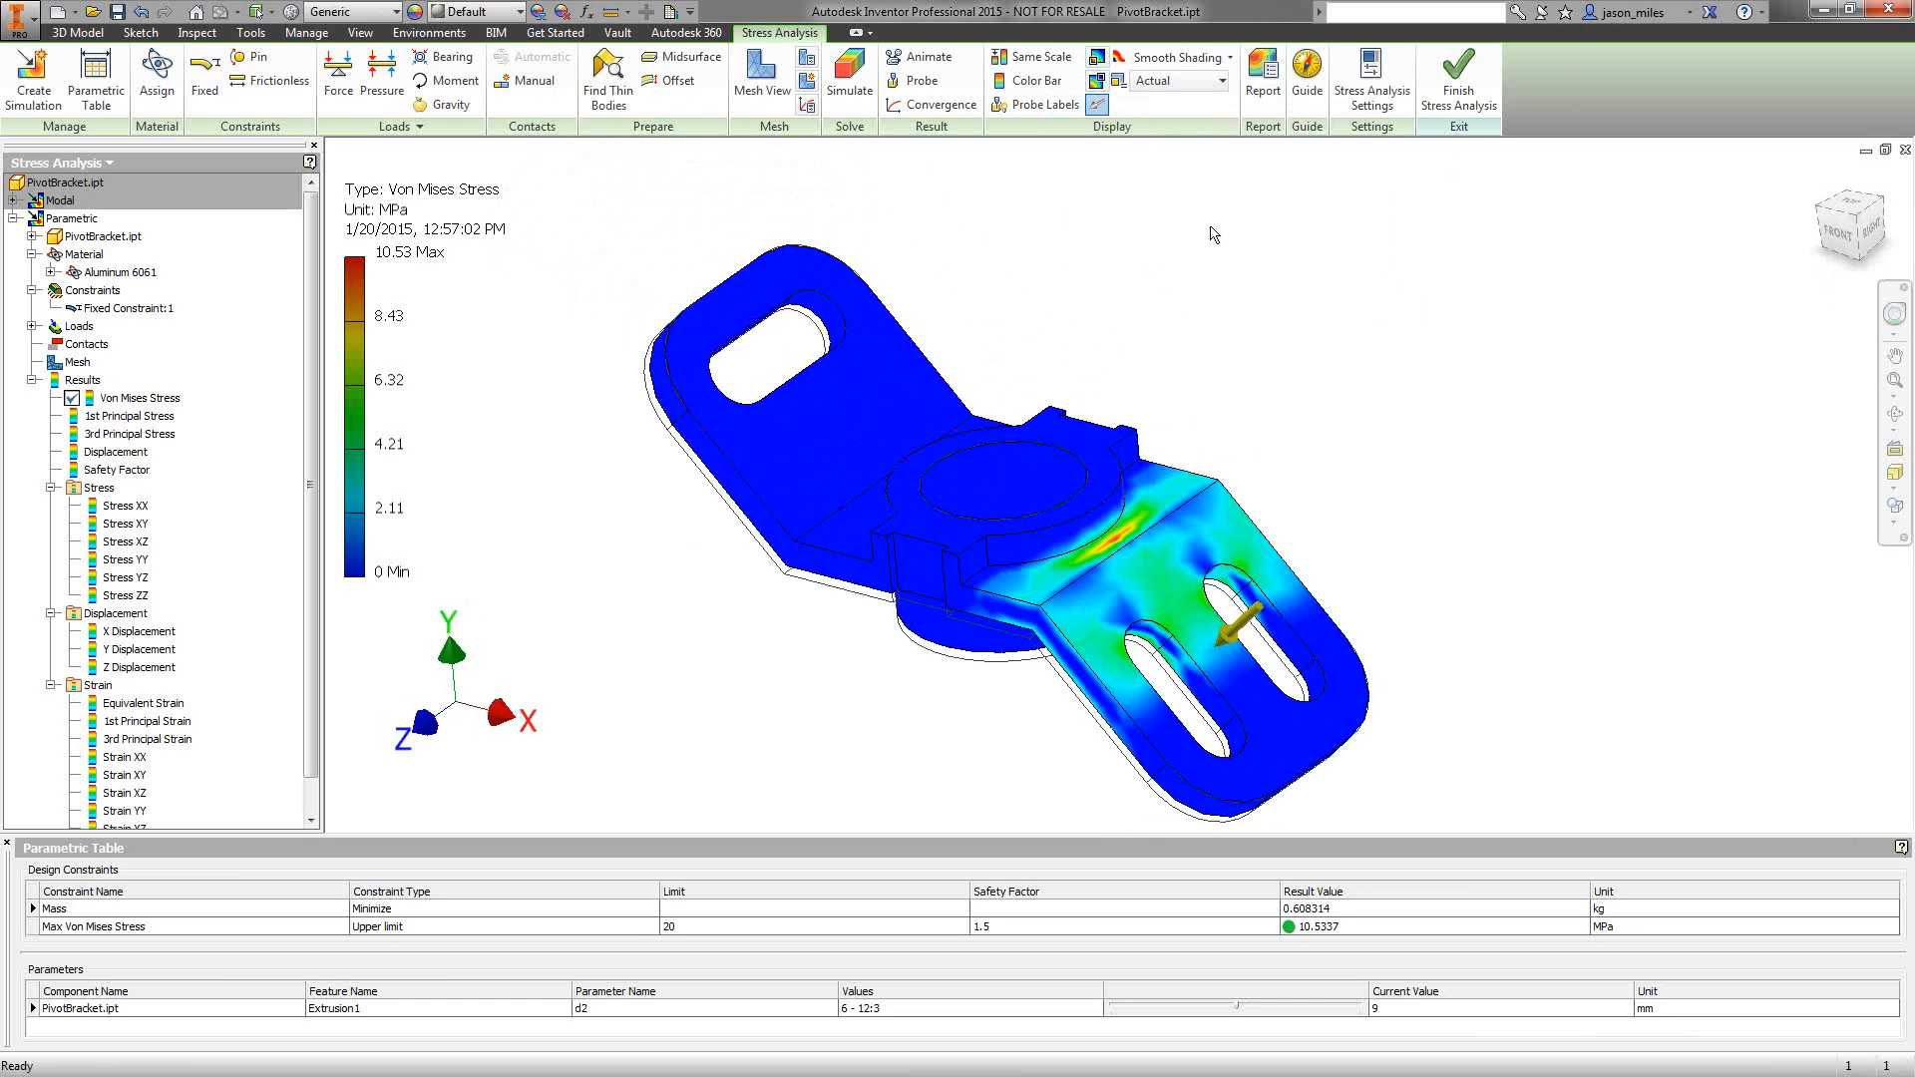
- Probe the Von Mises stress at both ends of the high-stress area beside the hub, moving the second label clear of it
scroll(1209, 231, down, 3)
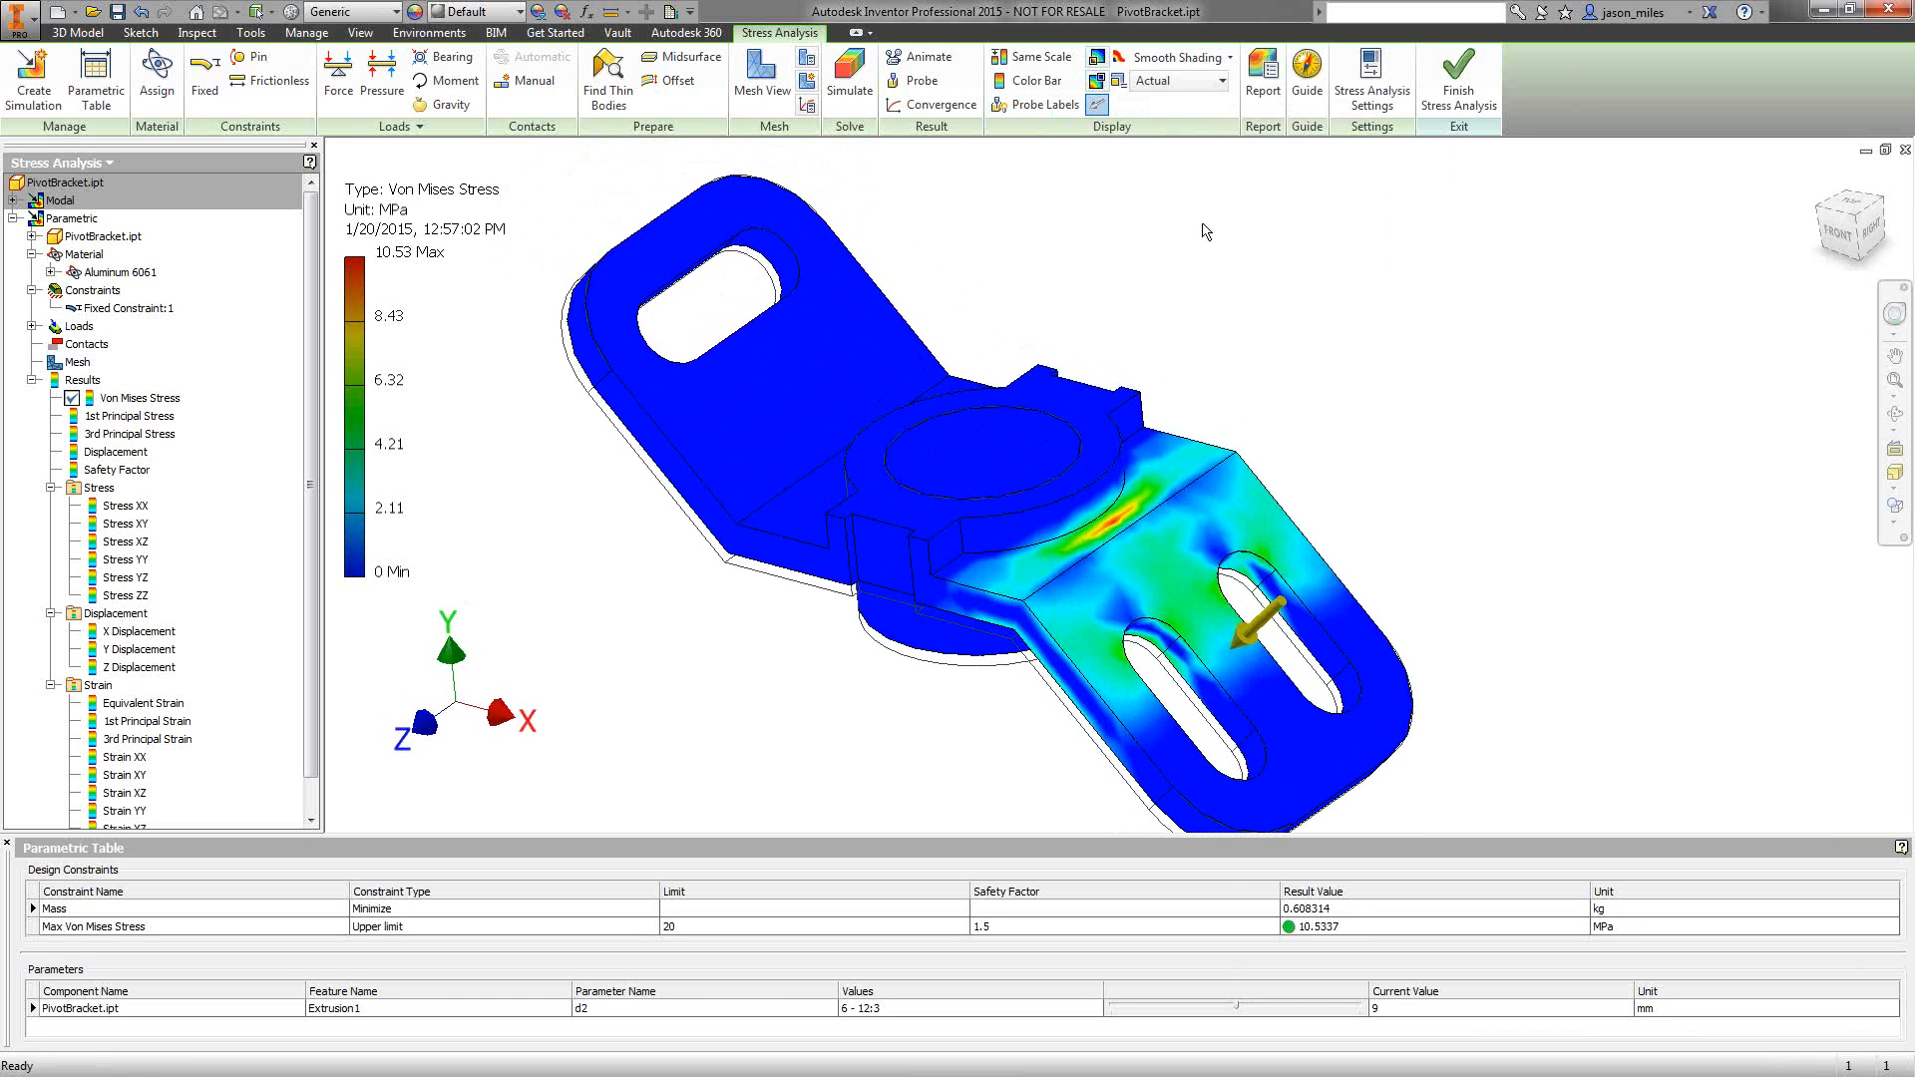
scroll(1205, 232, down, 3)
click(922, 80)
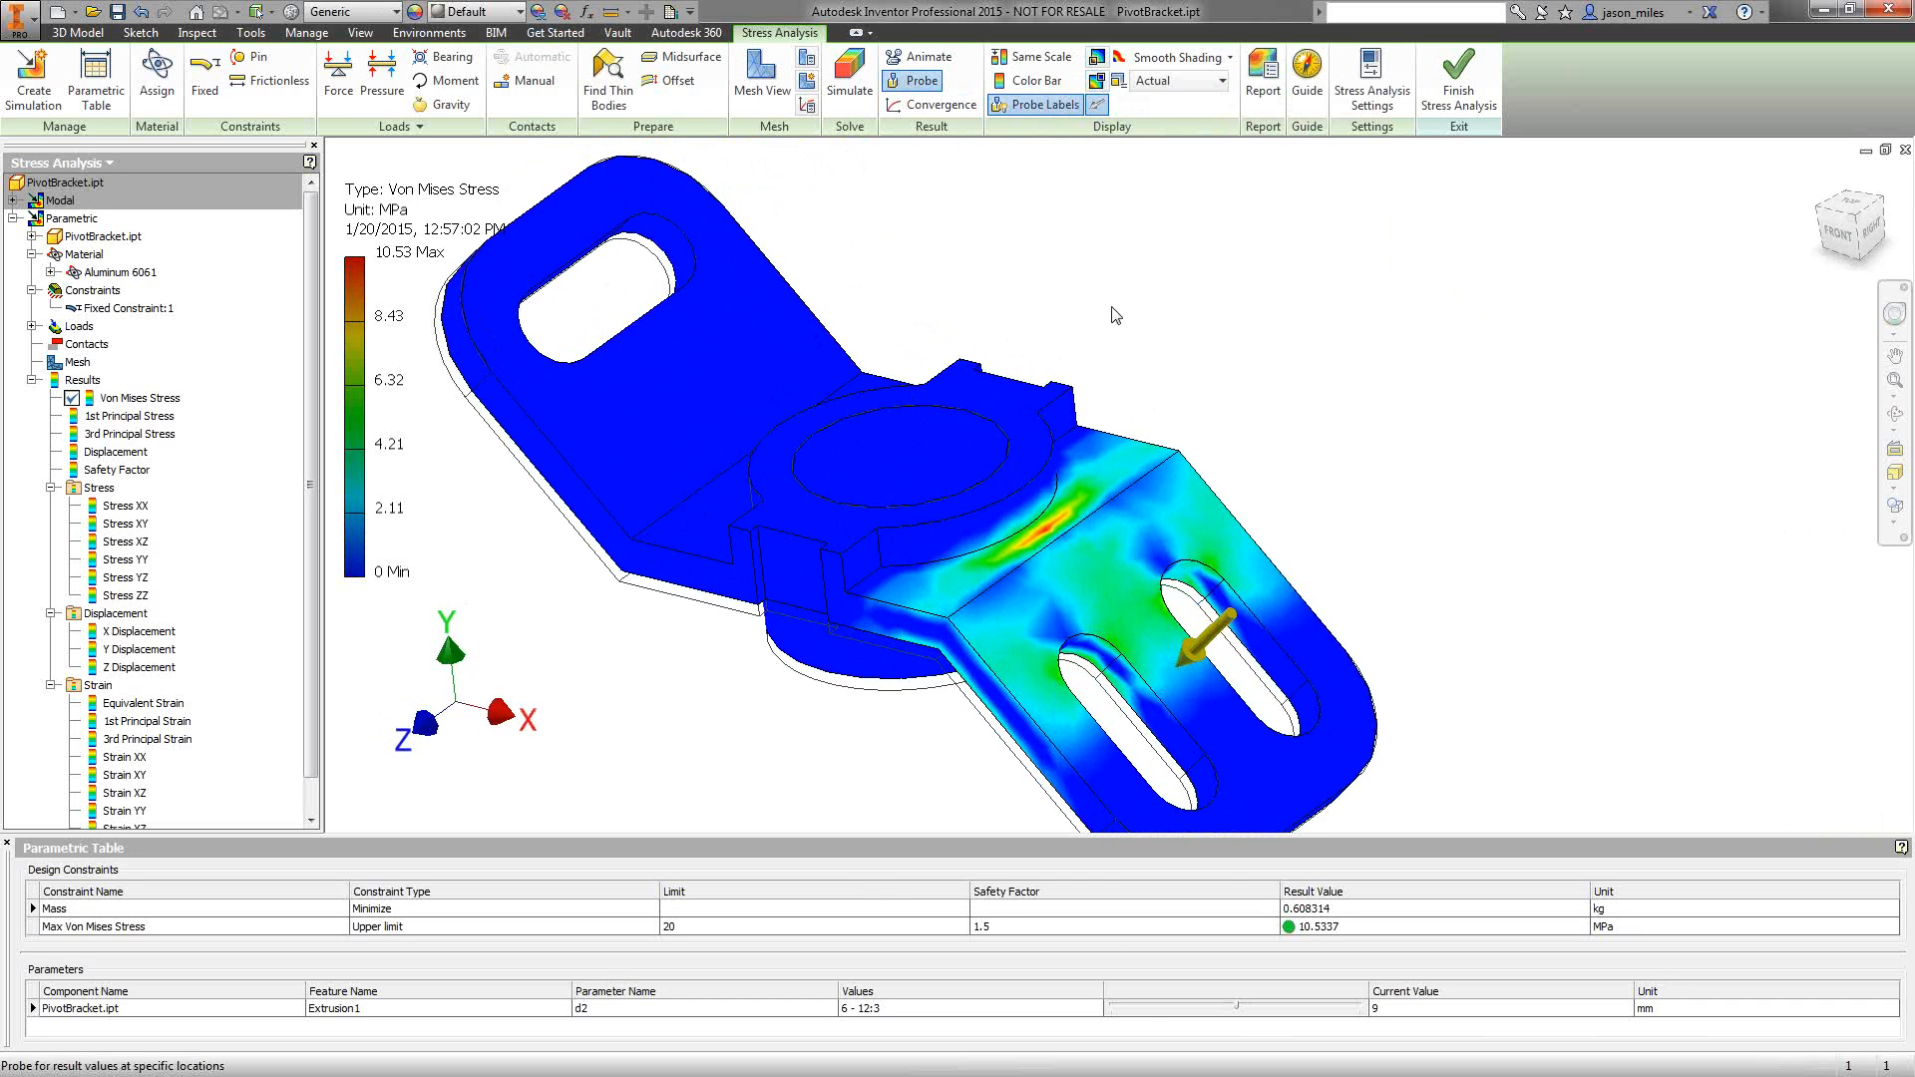
middle_drag(1115, 364, 1115, 283)
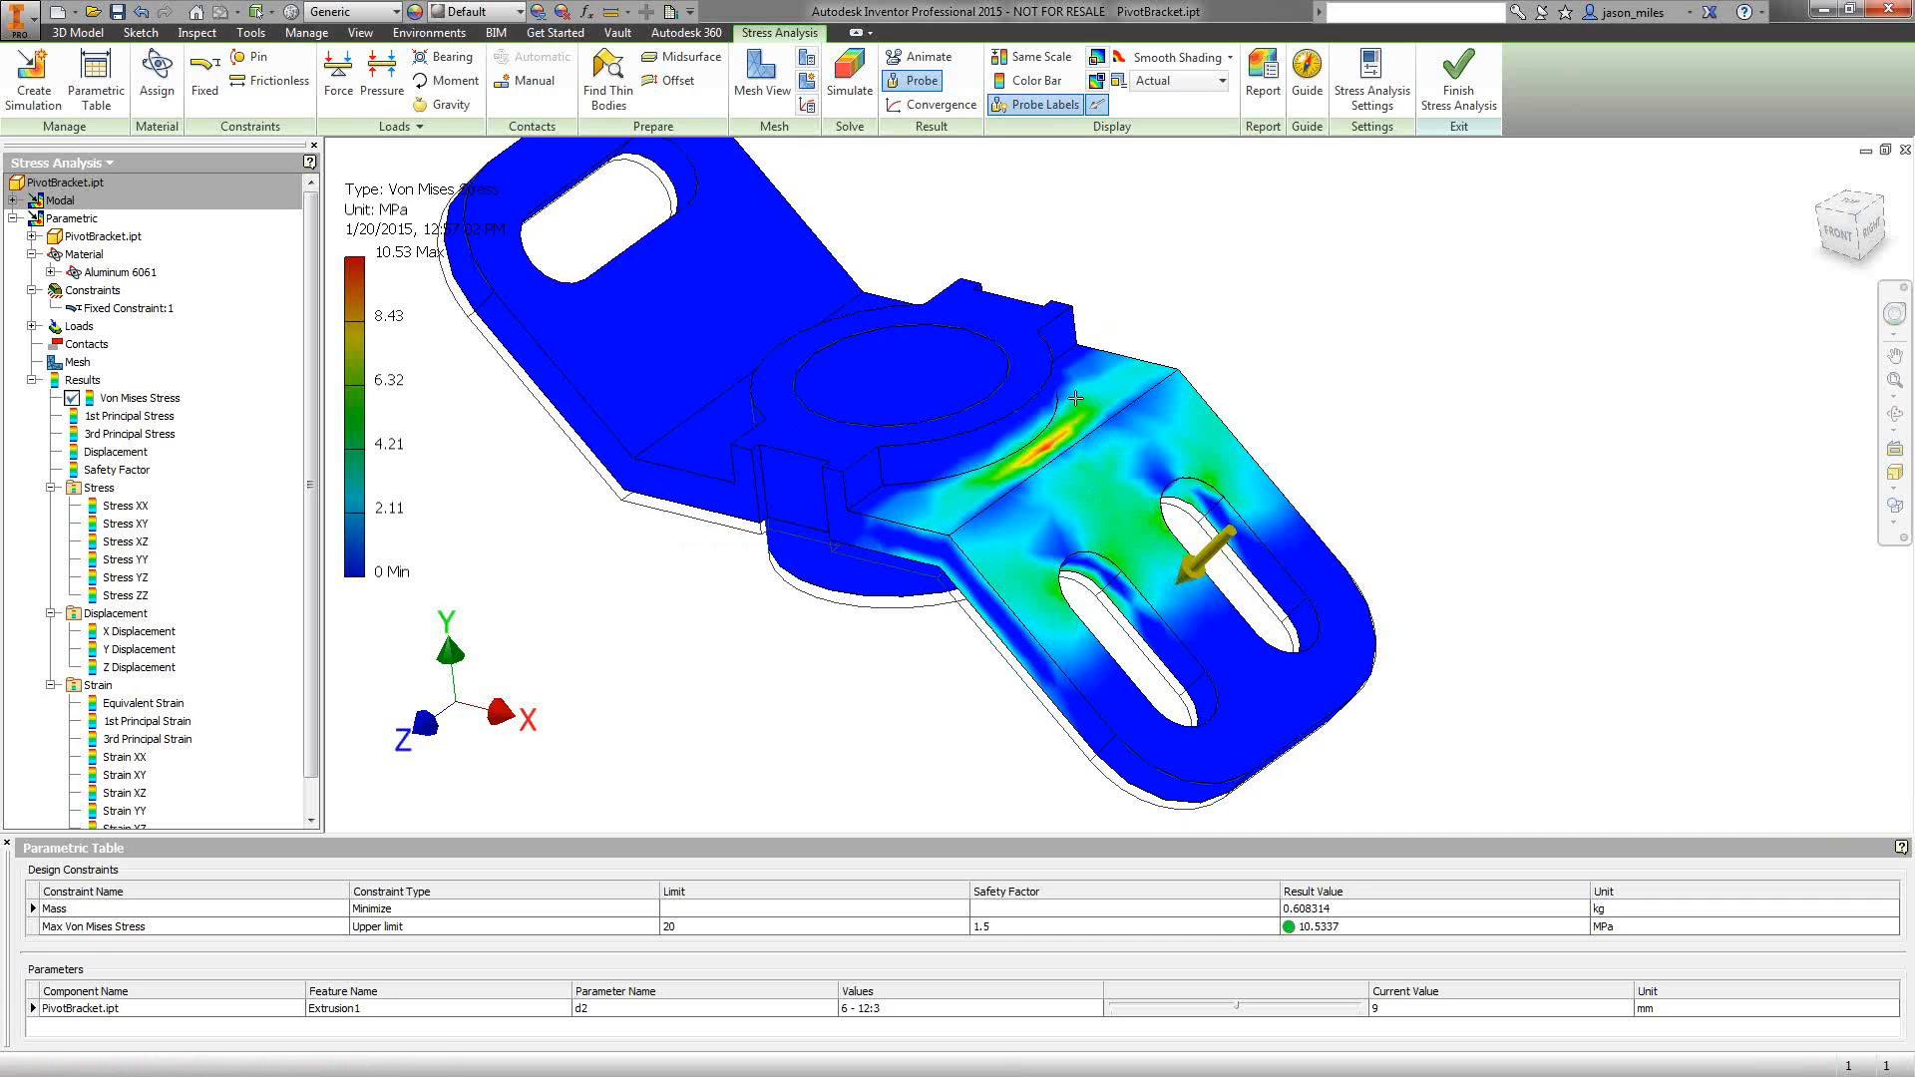
click(1076, 407)
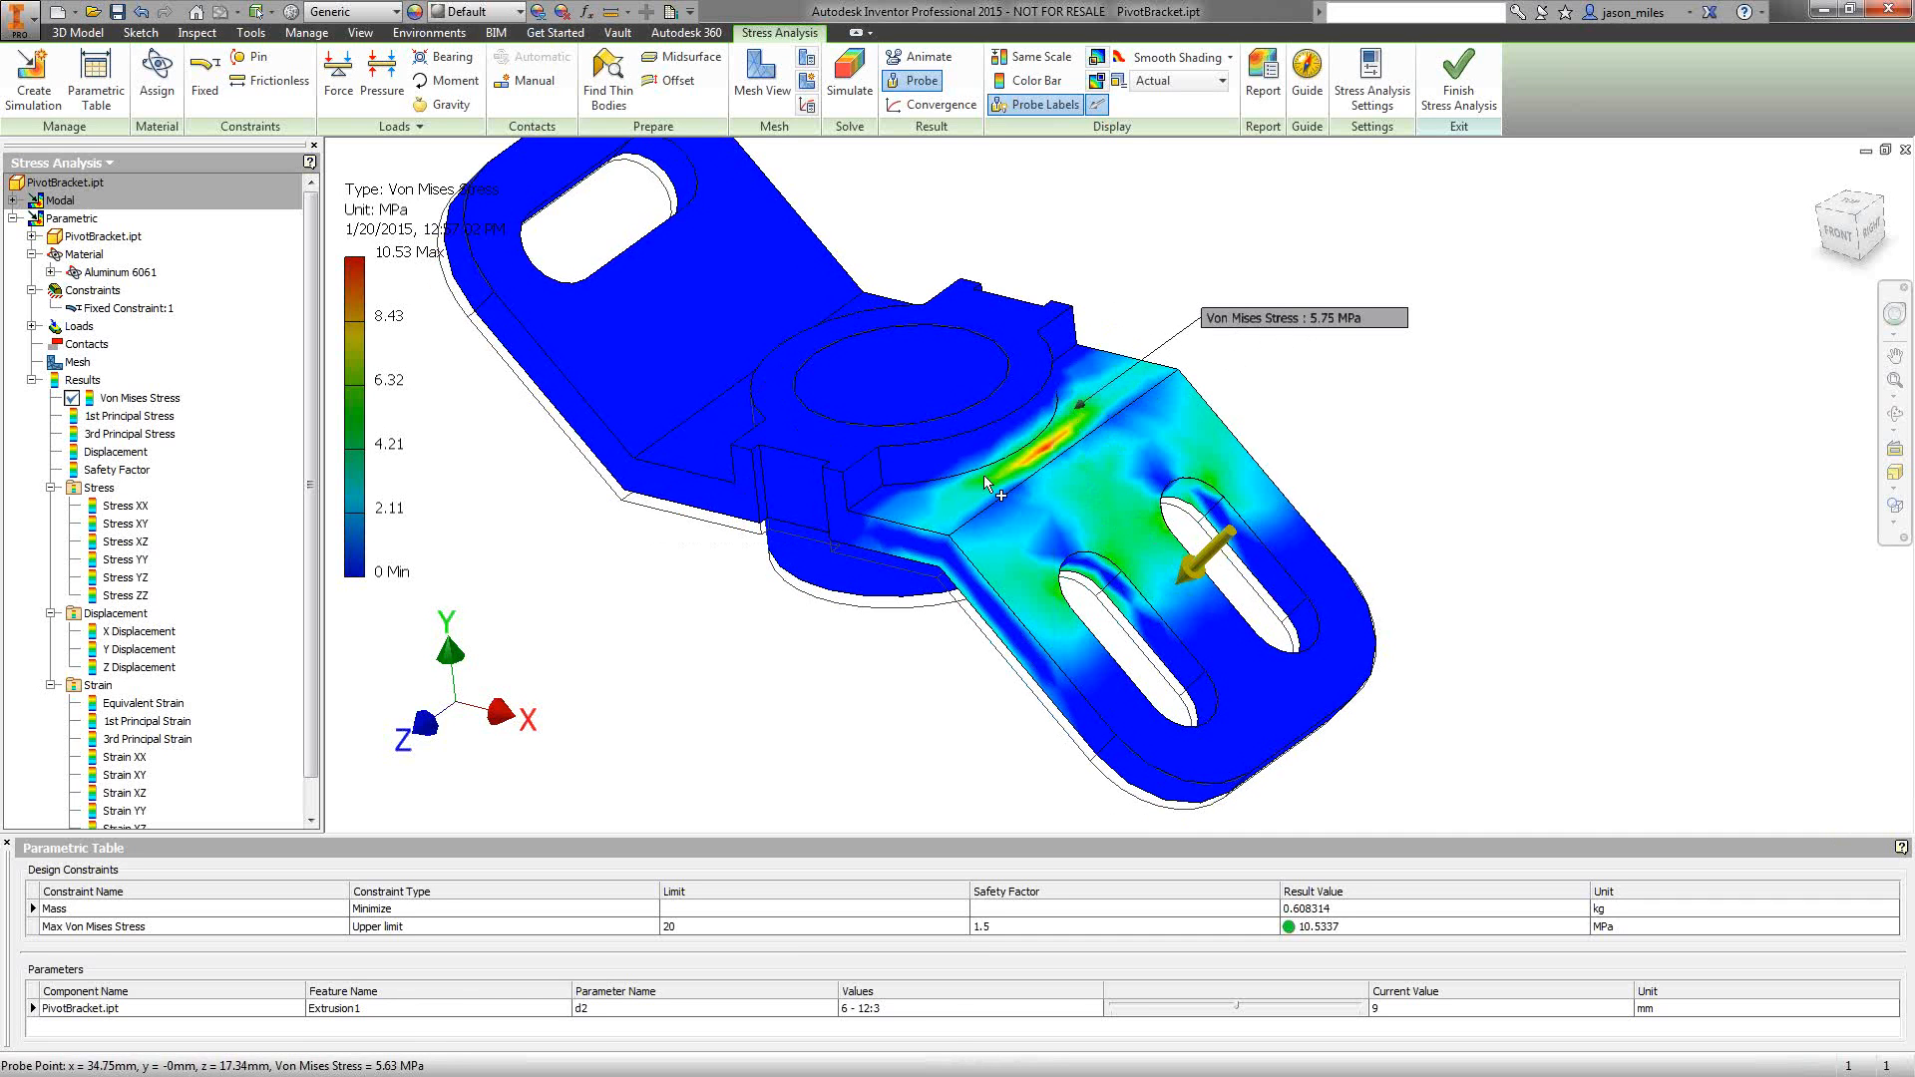
drag(979, 479, 1007, 579)
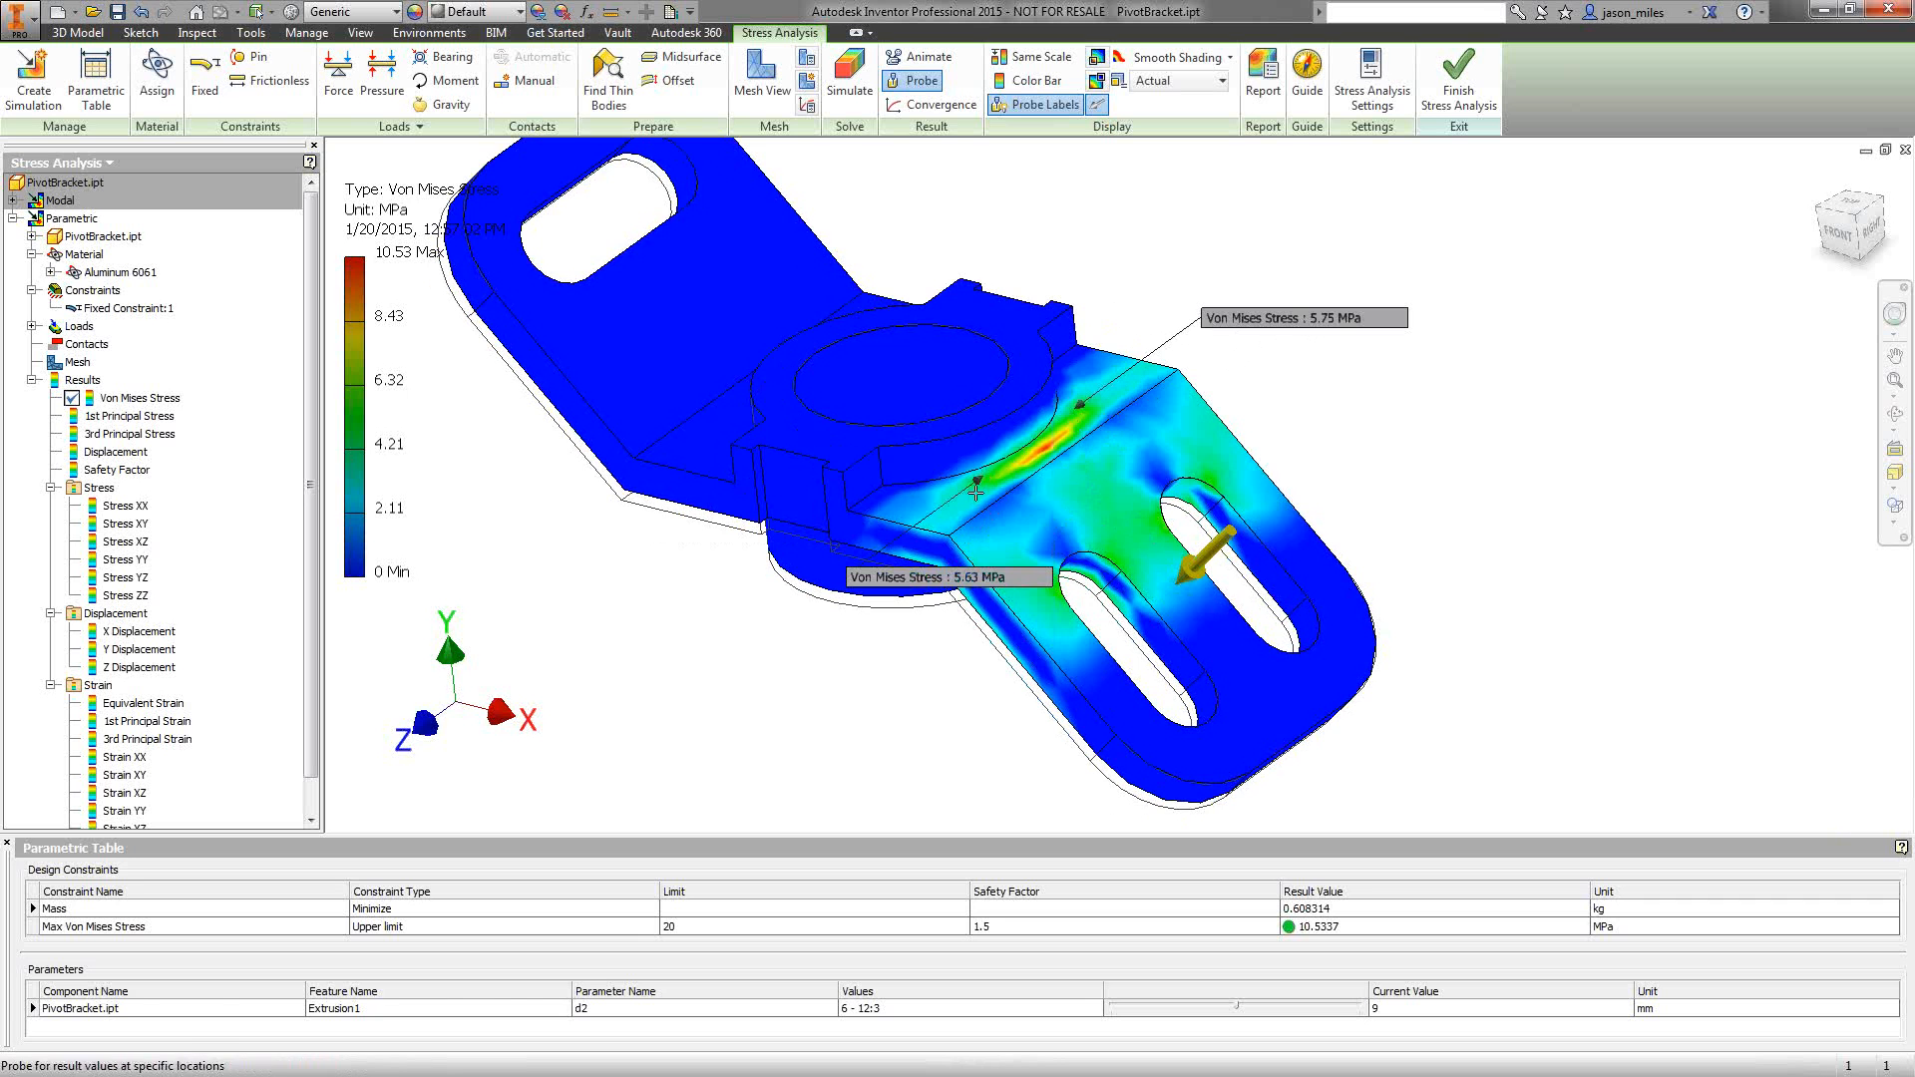
scroll(1078, 381, up, 3)
scroll(1079, 381, down, 6)
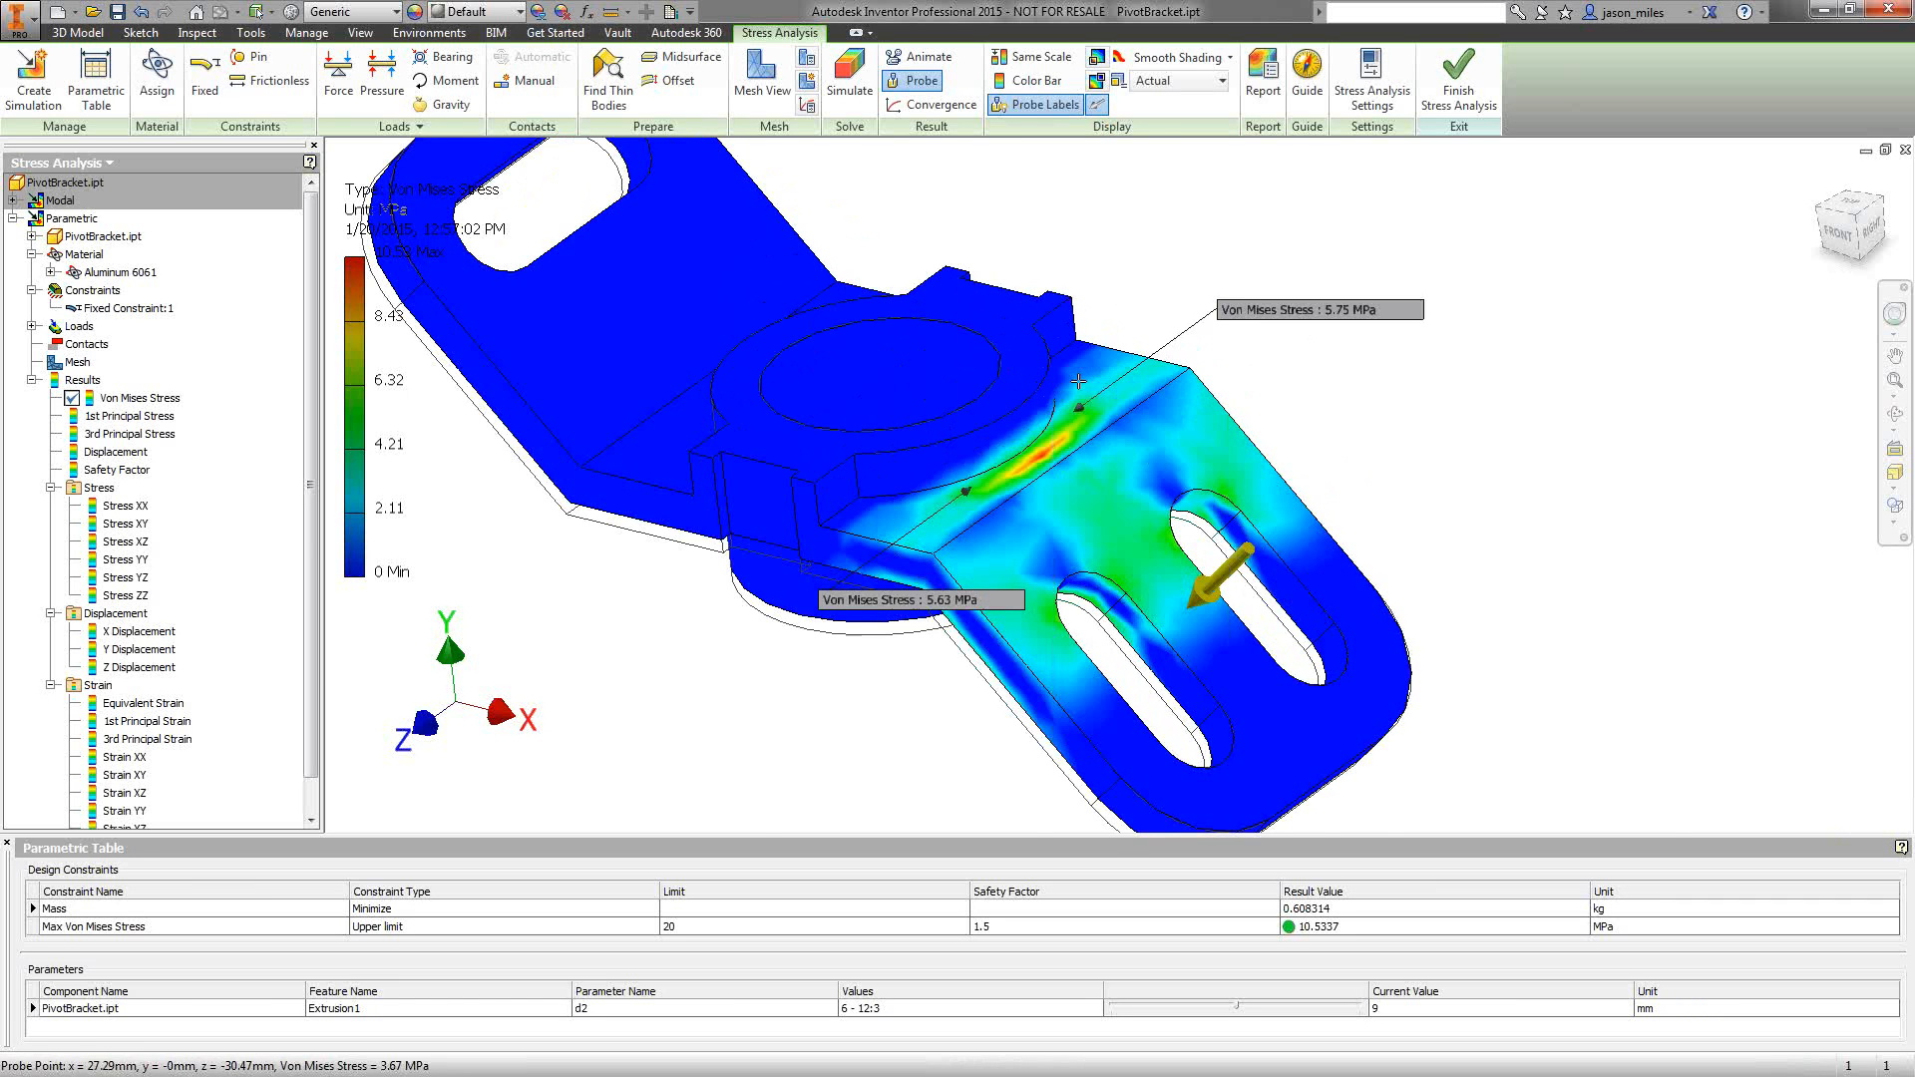
scroll(1078, 381, up, 2)
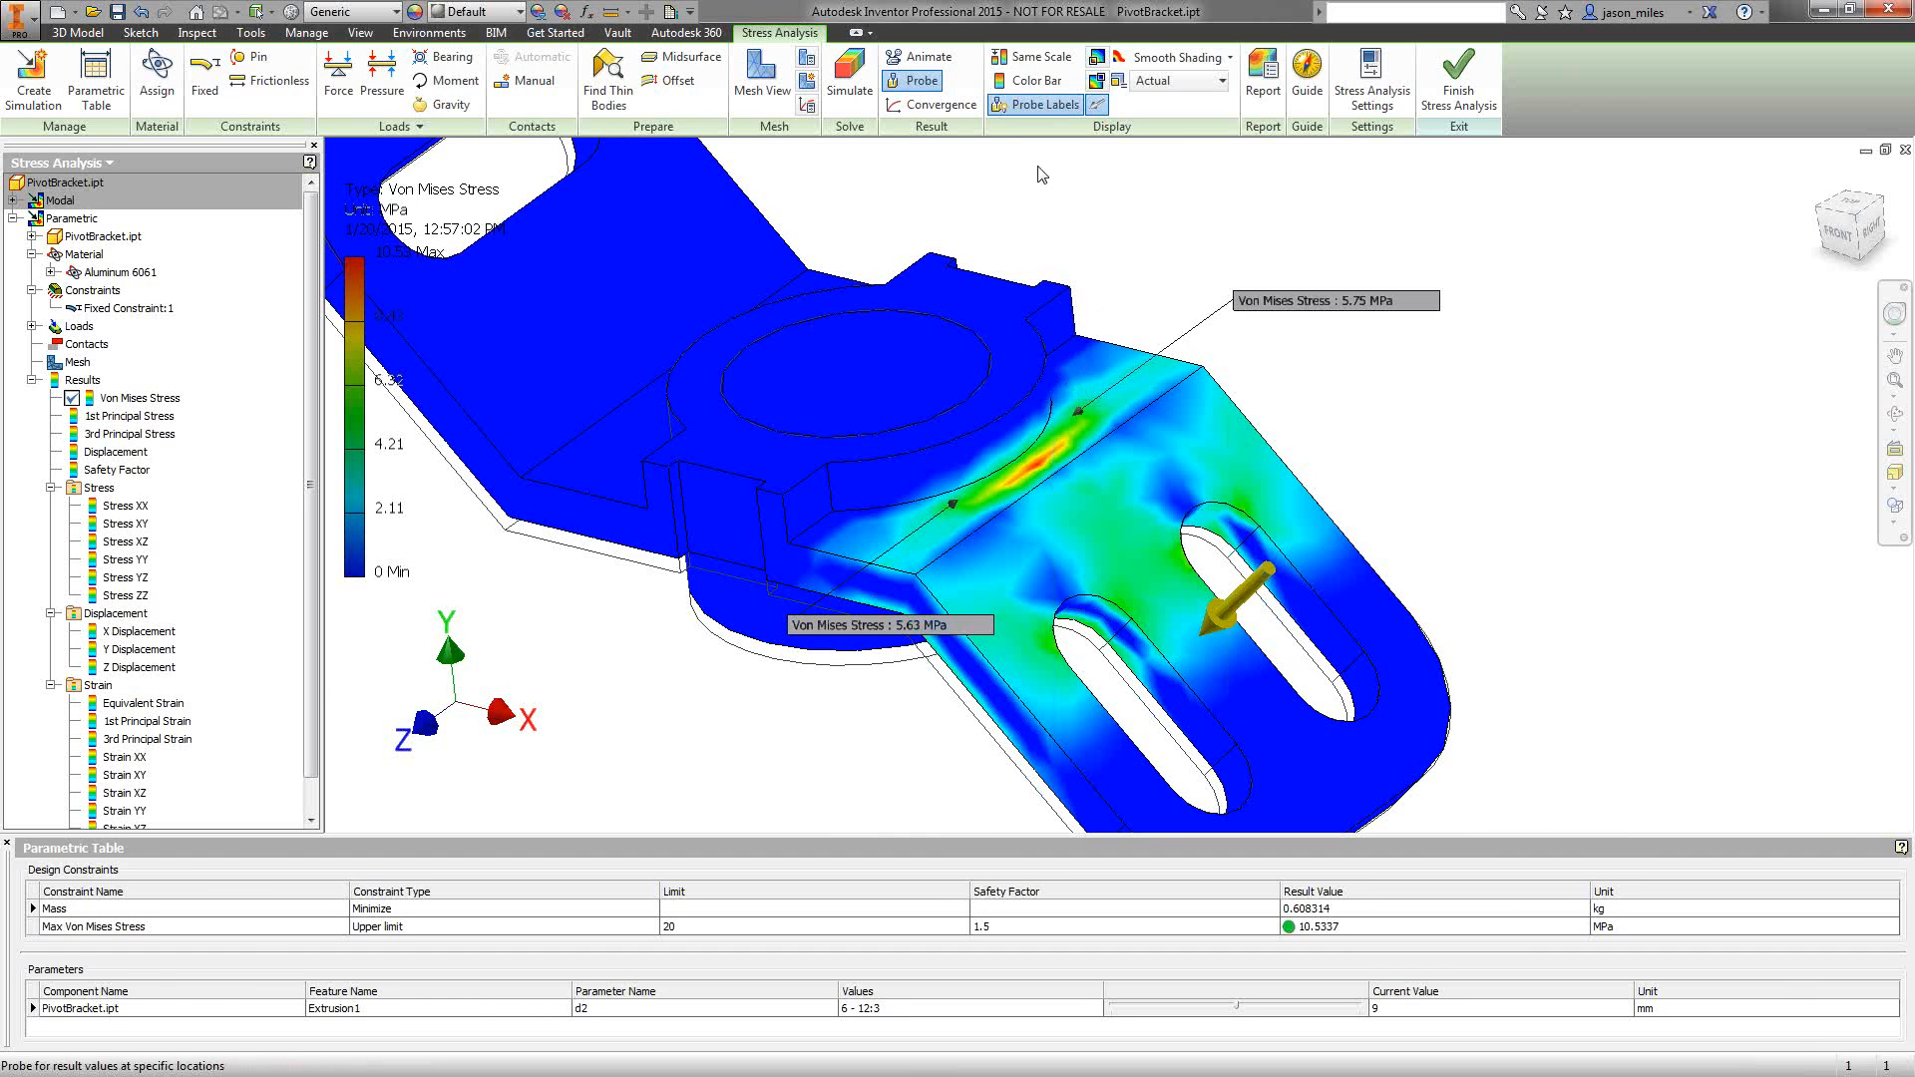
- Hide the probe labels and examine the XY plot of Von Mises stress against parameter d2 at each plotted point
click(1038, 104)
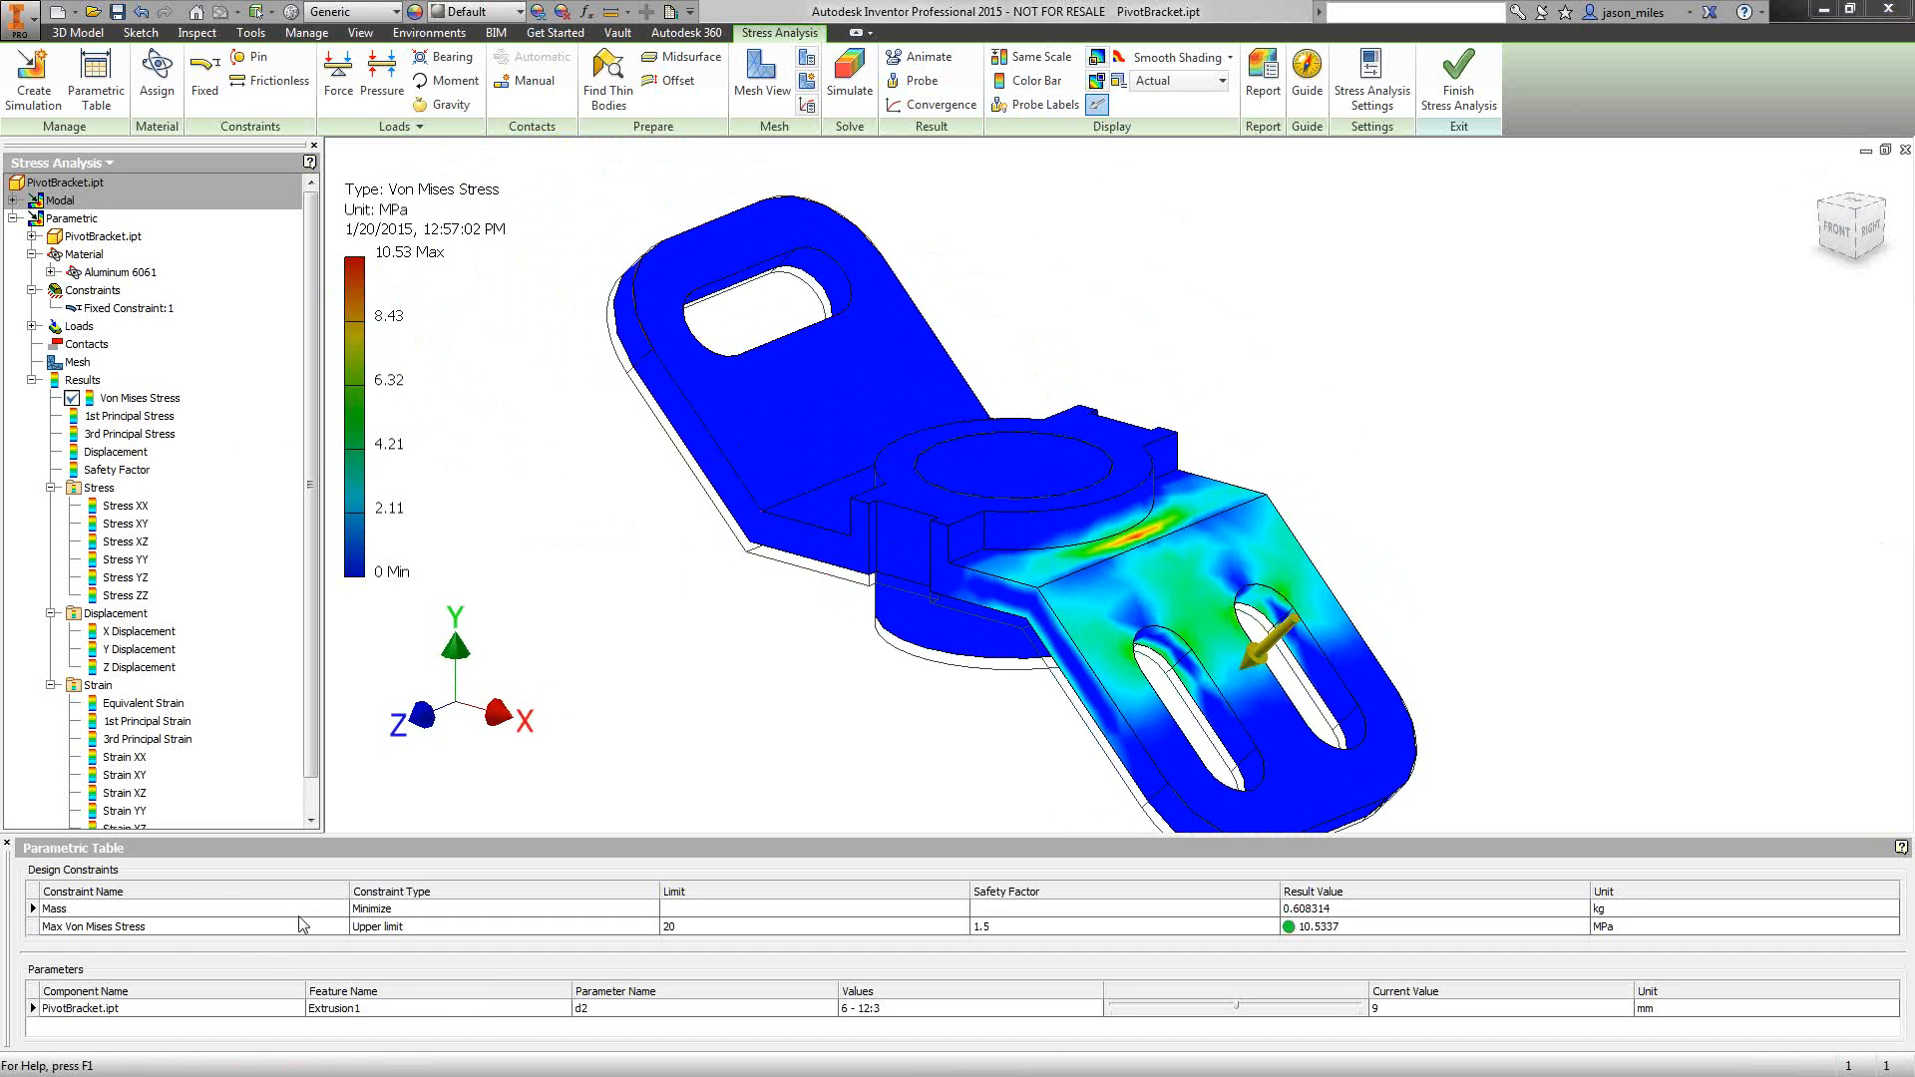
right_click(107, 1015)
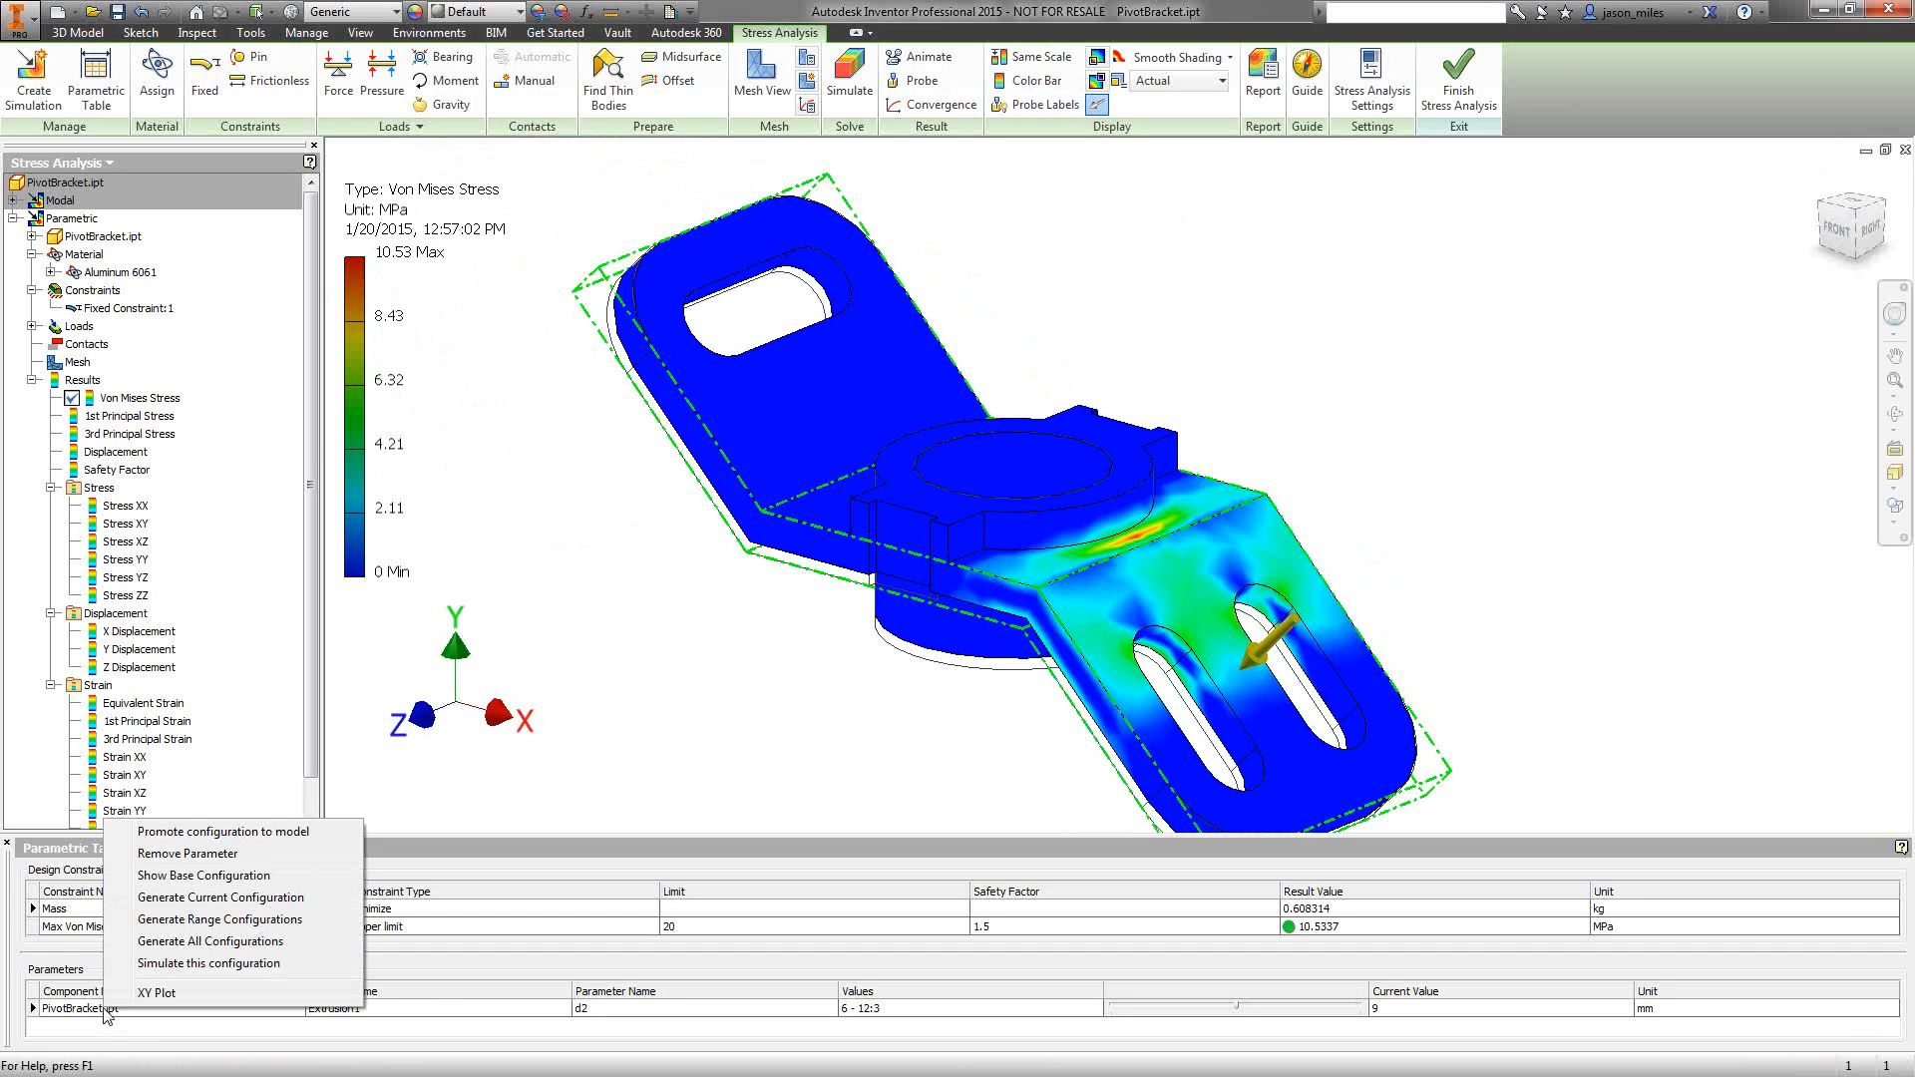
click(157, 993)
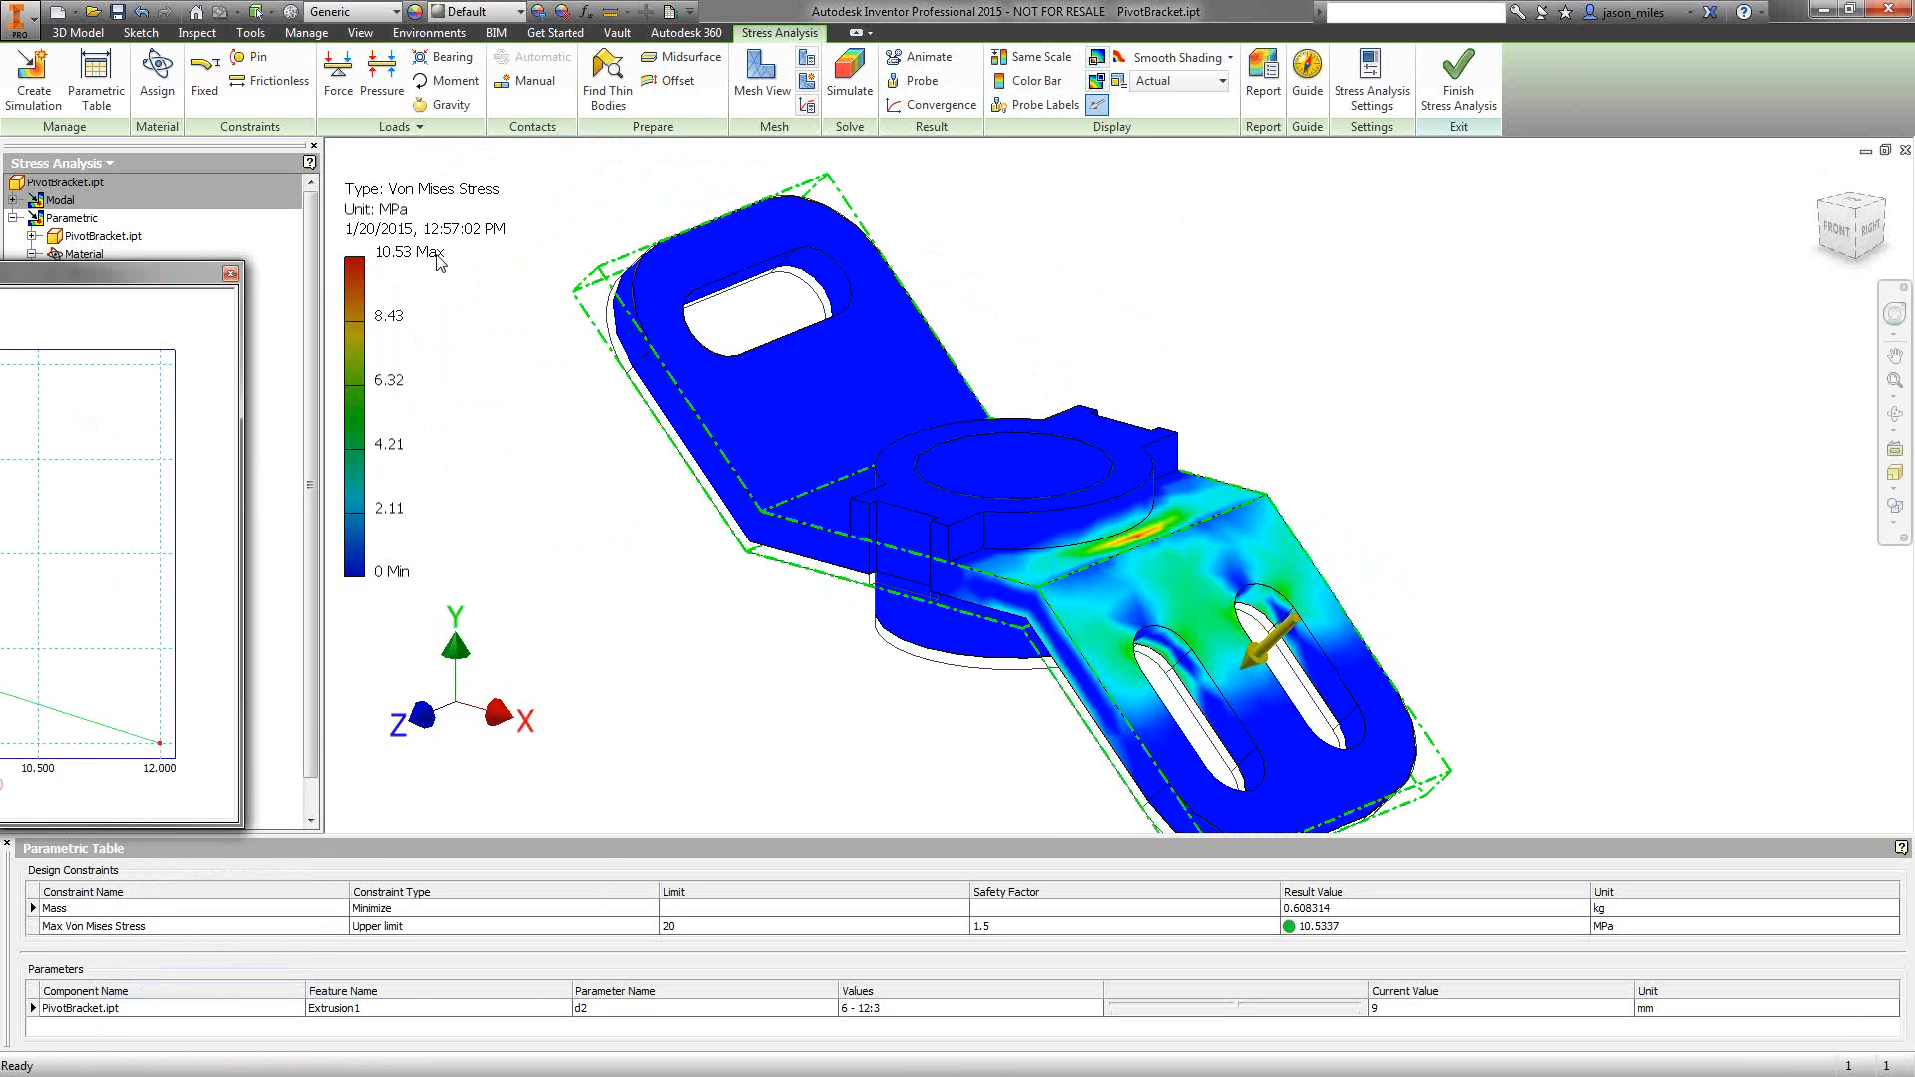
drag(622, 206, 869, 181)
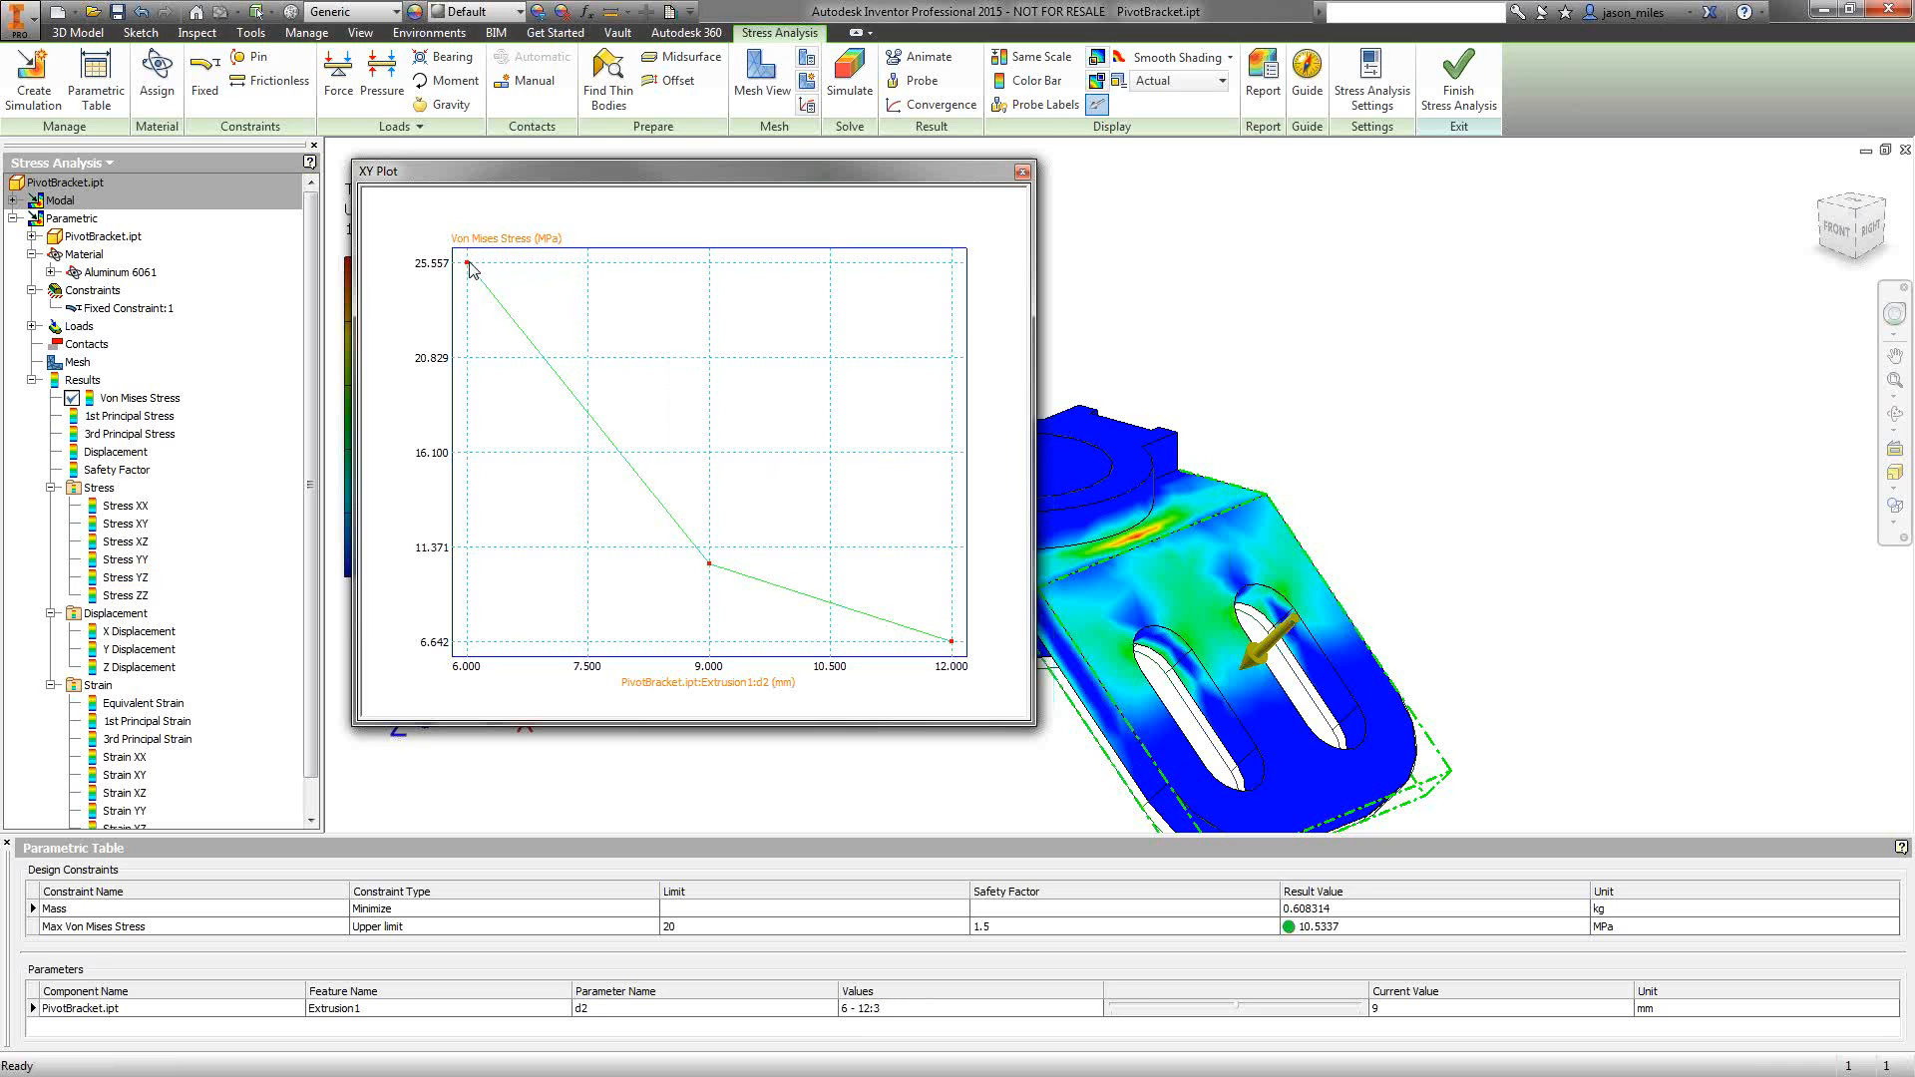
mouse_move(467, 264)
mouse_move(710, 566)
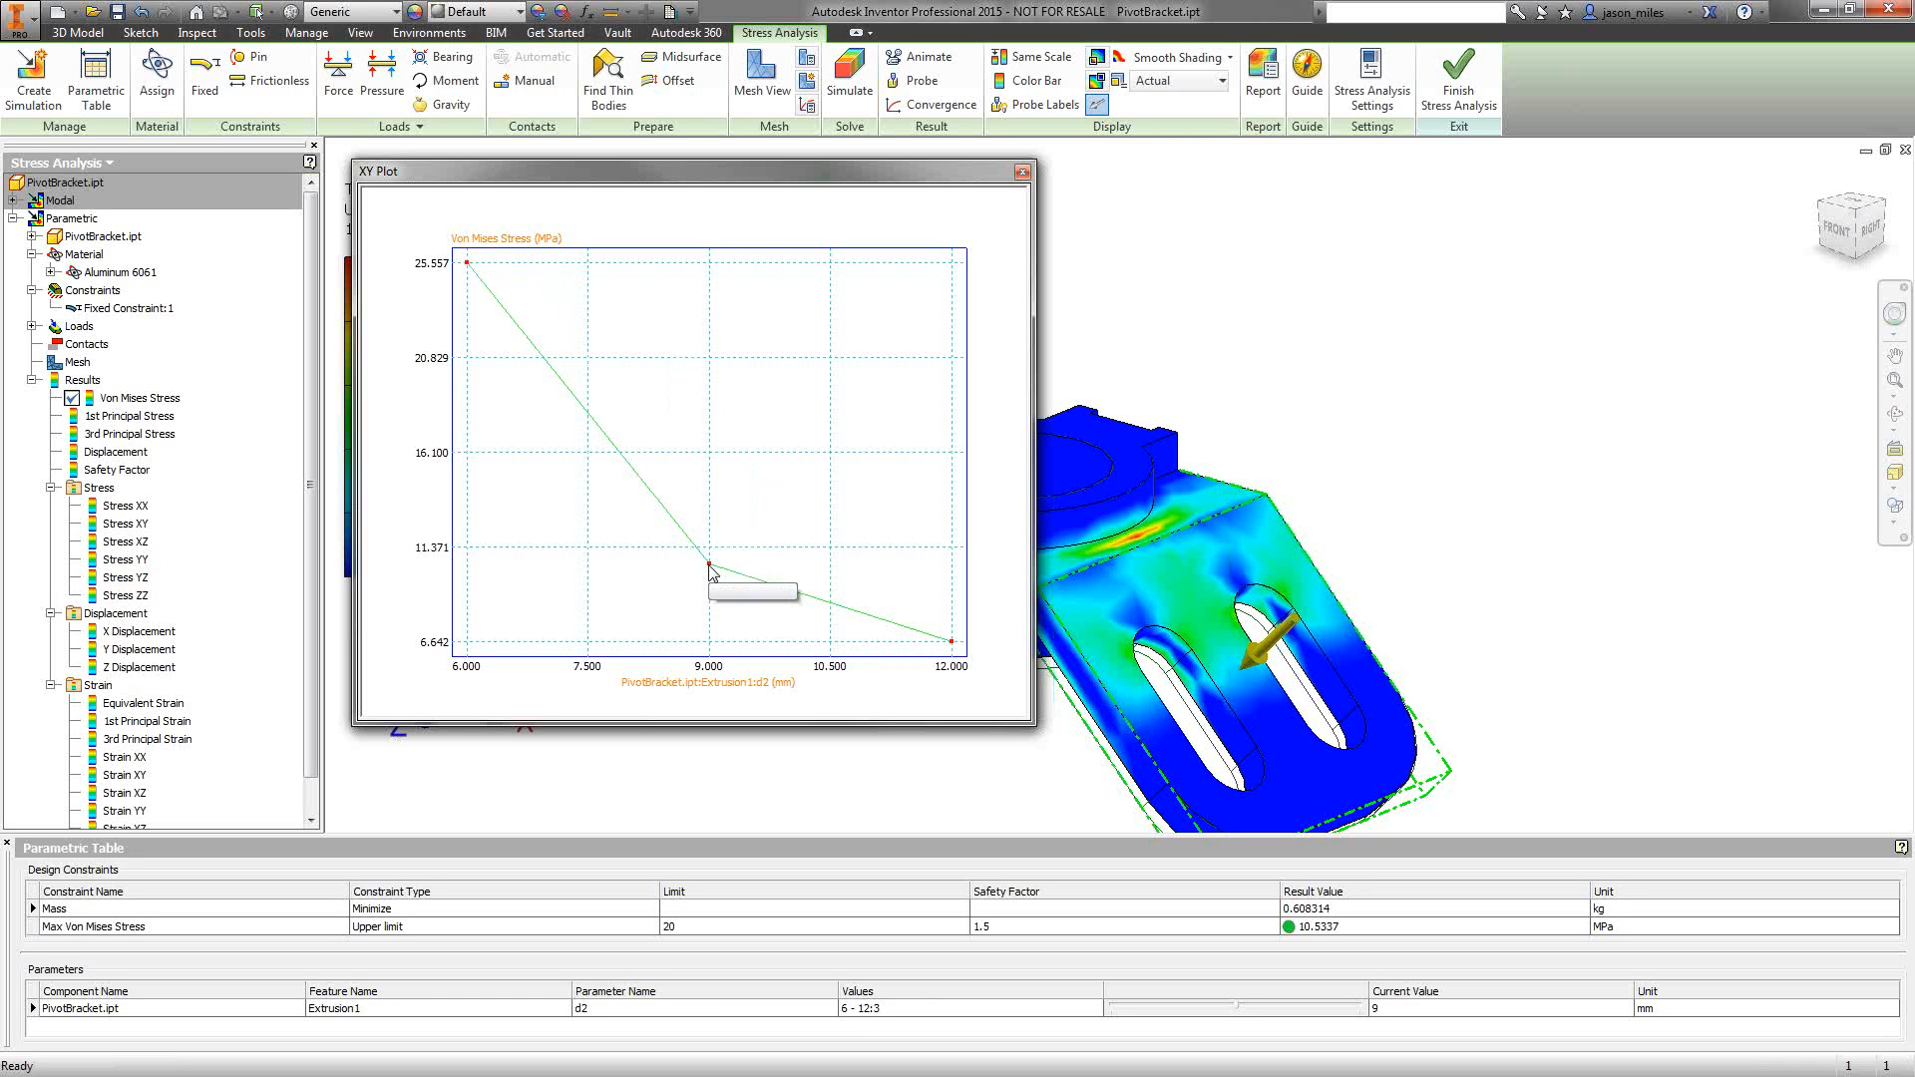
mouse_move(954, 649)
click(1021, 171)
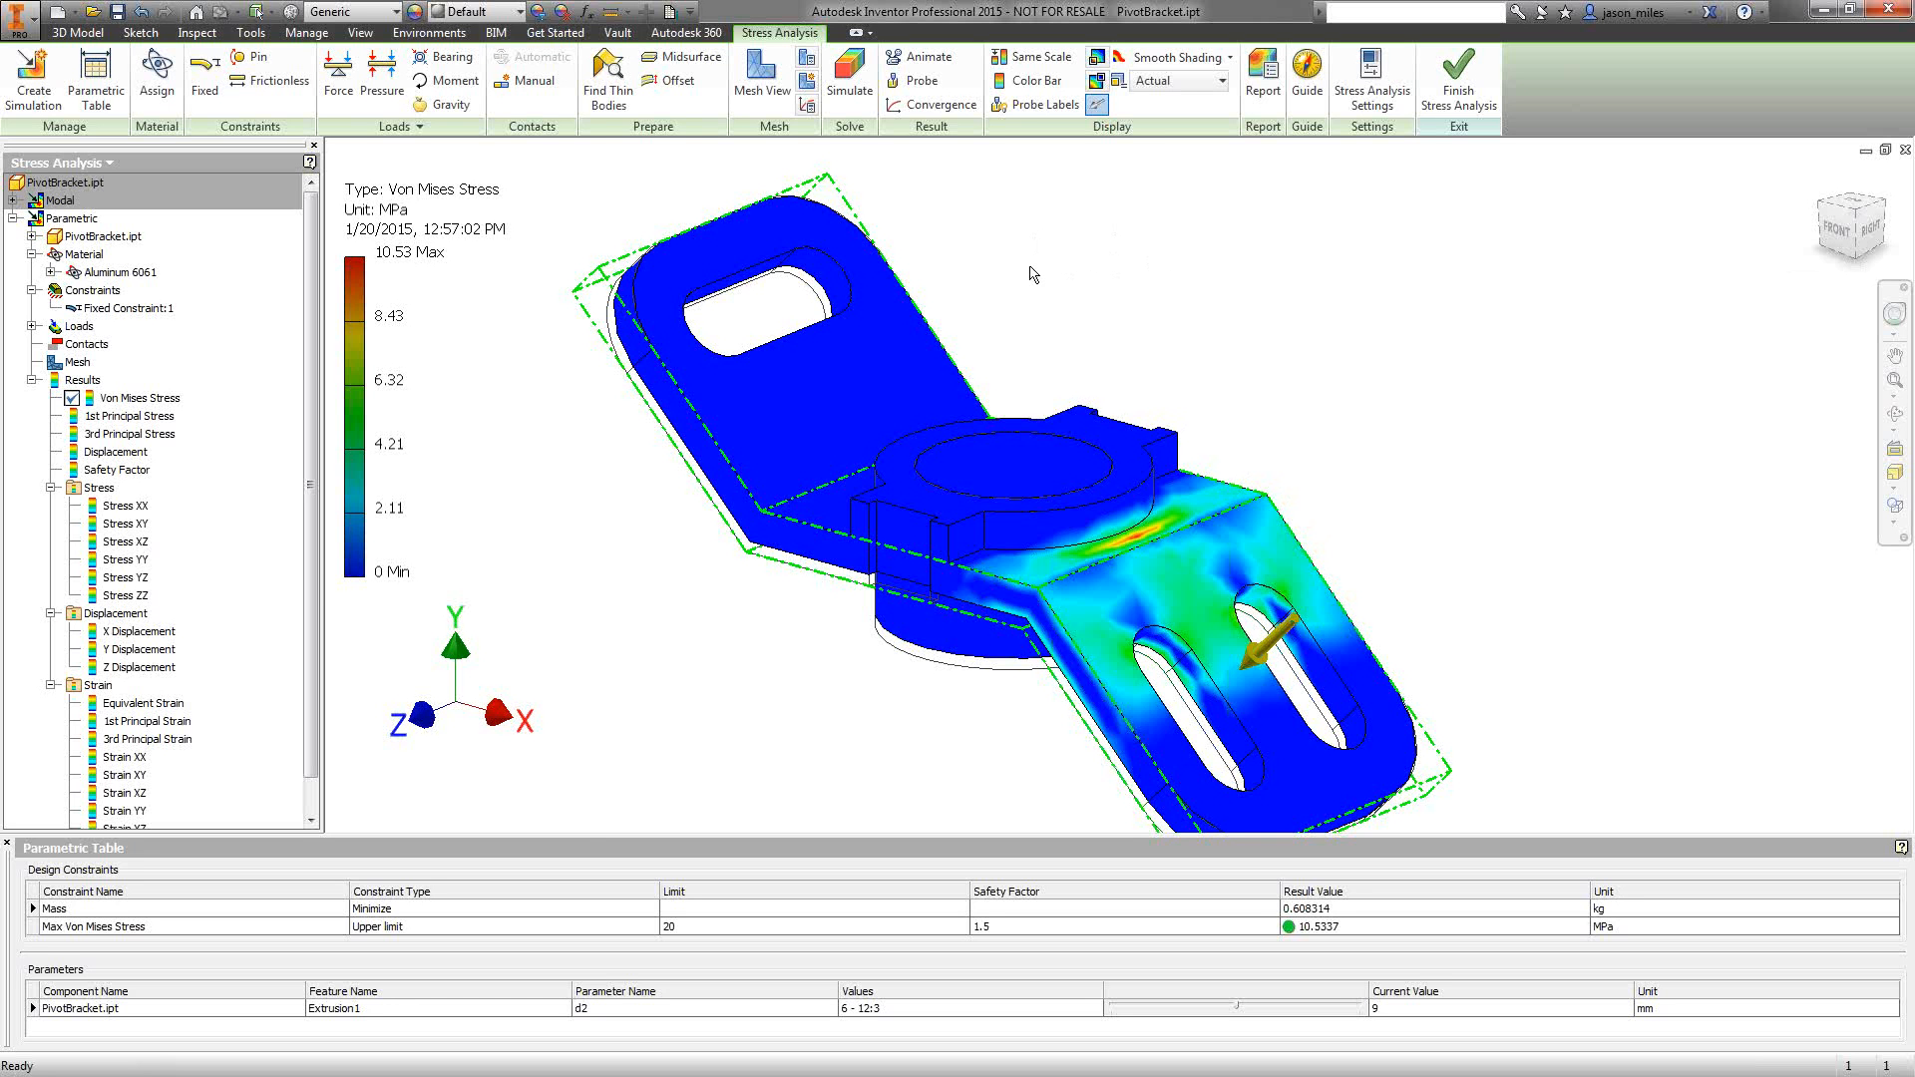
- Start a custom stress analysis report and keep it set to include all properties with values
scroll(1057, 277, down, 3)
scroll(1057, 278, up, 5)
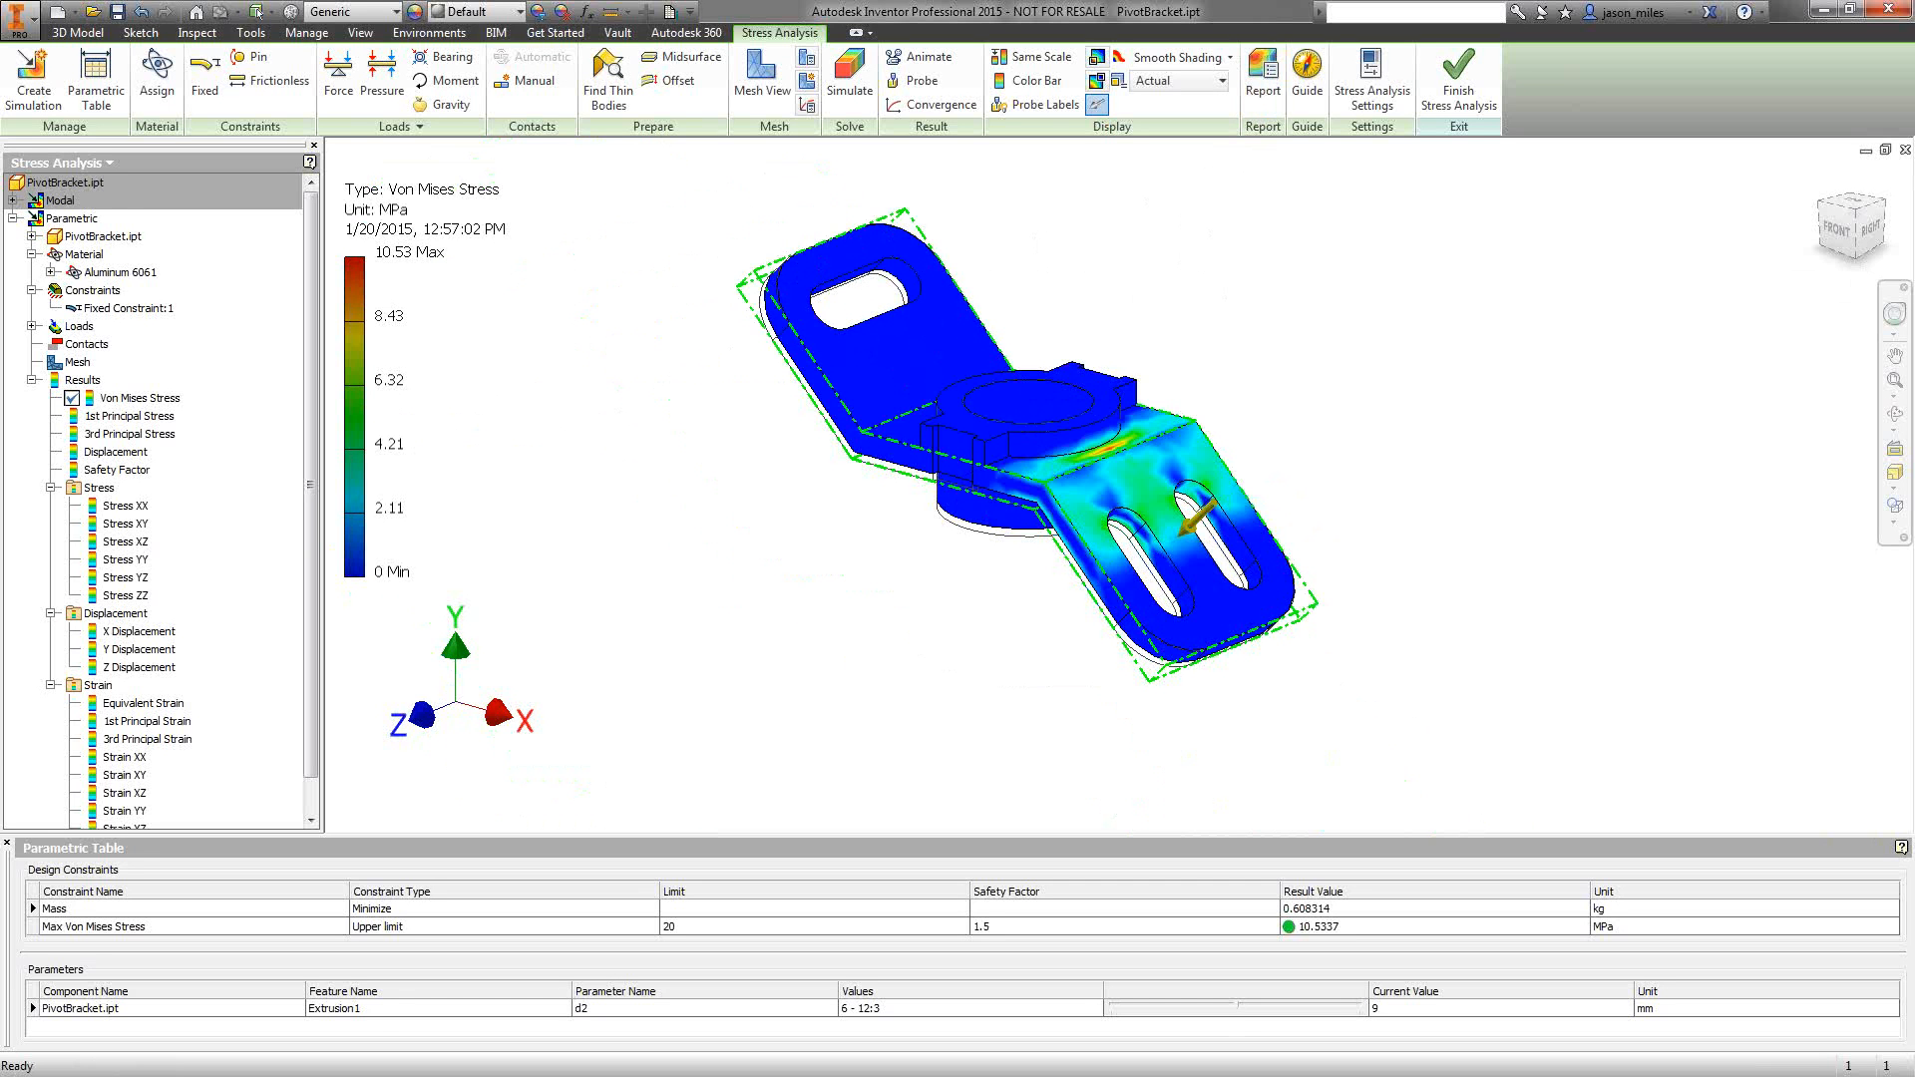
drag(661, 214, 698, 160)
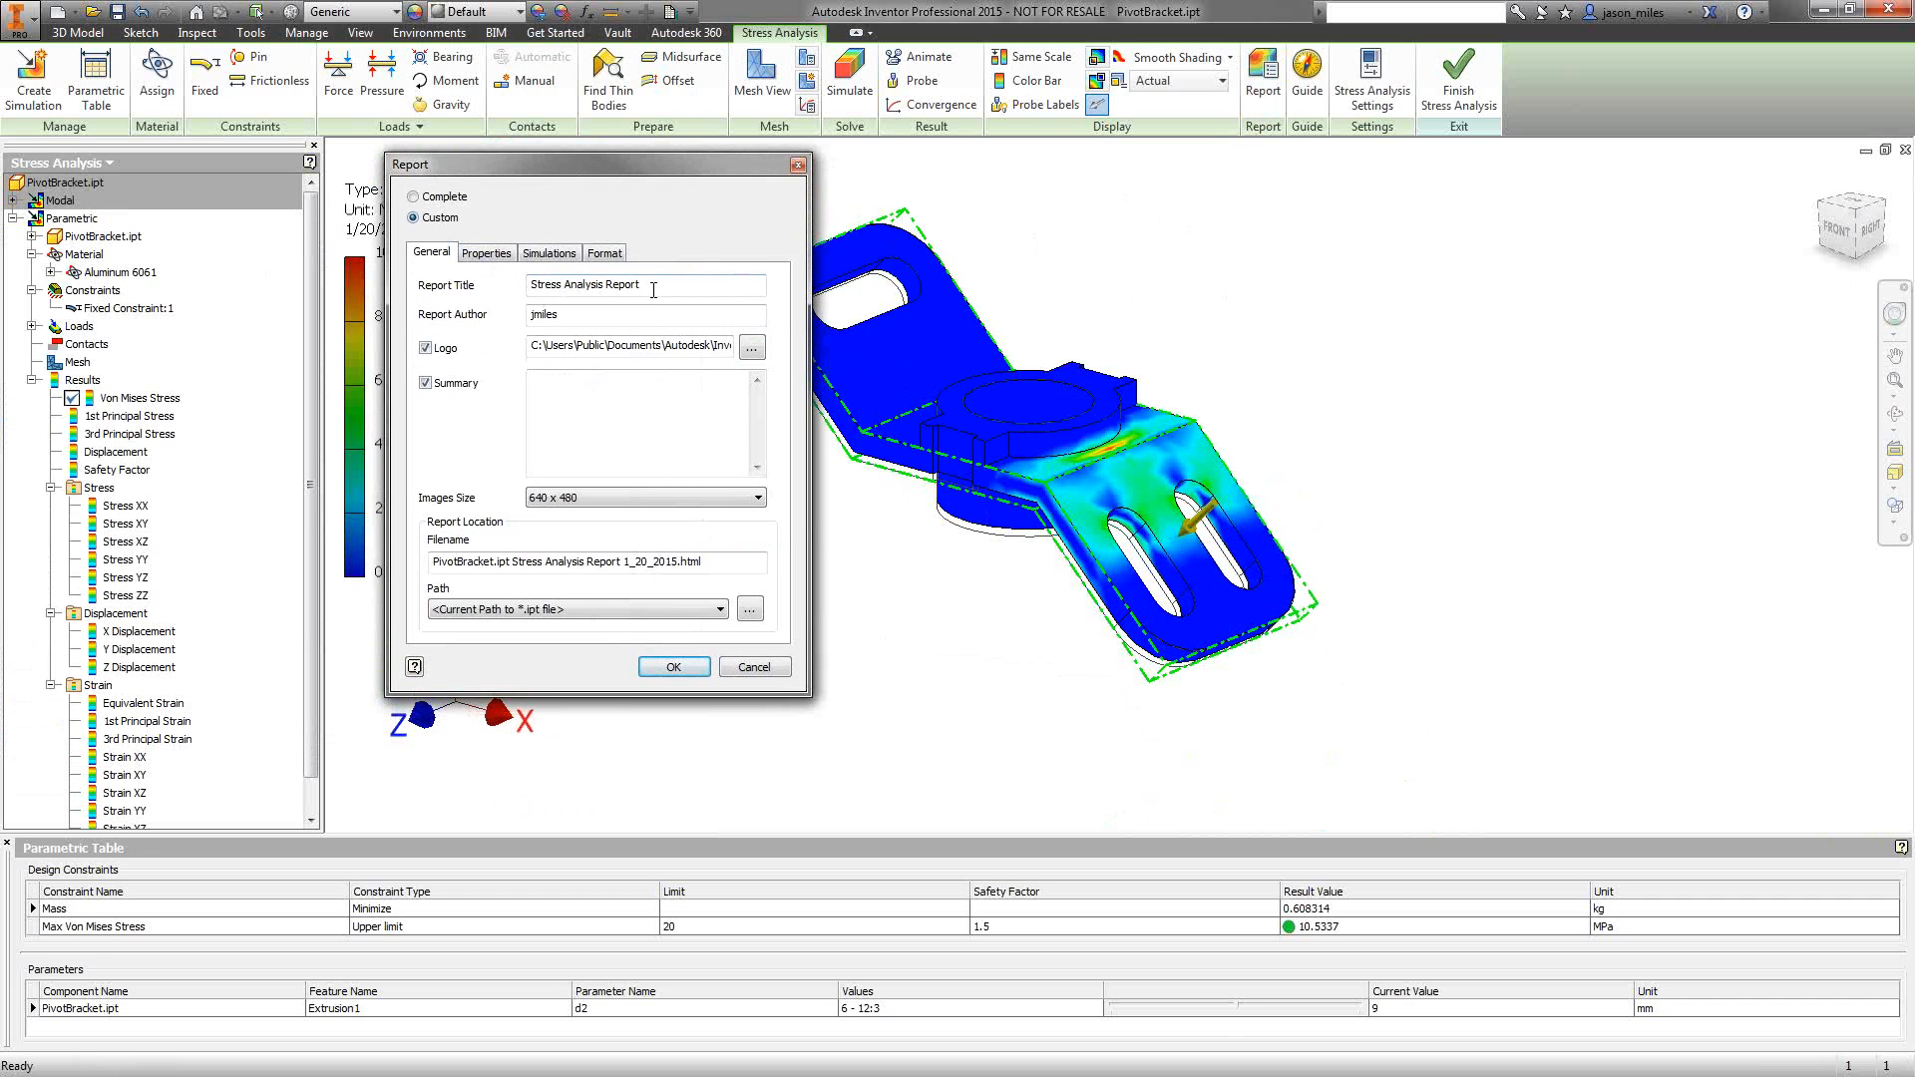
click(487, 255)
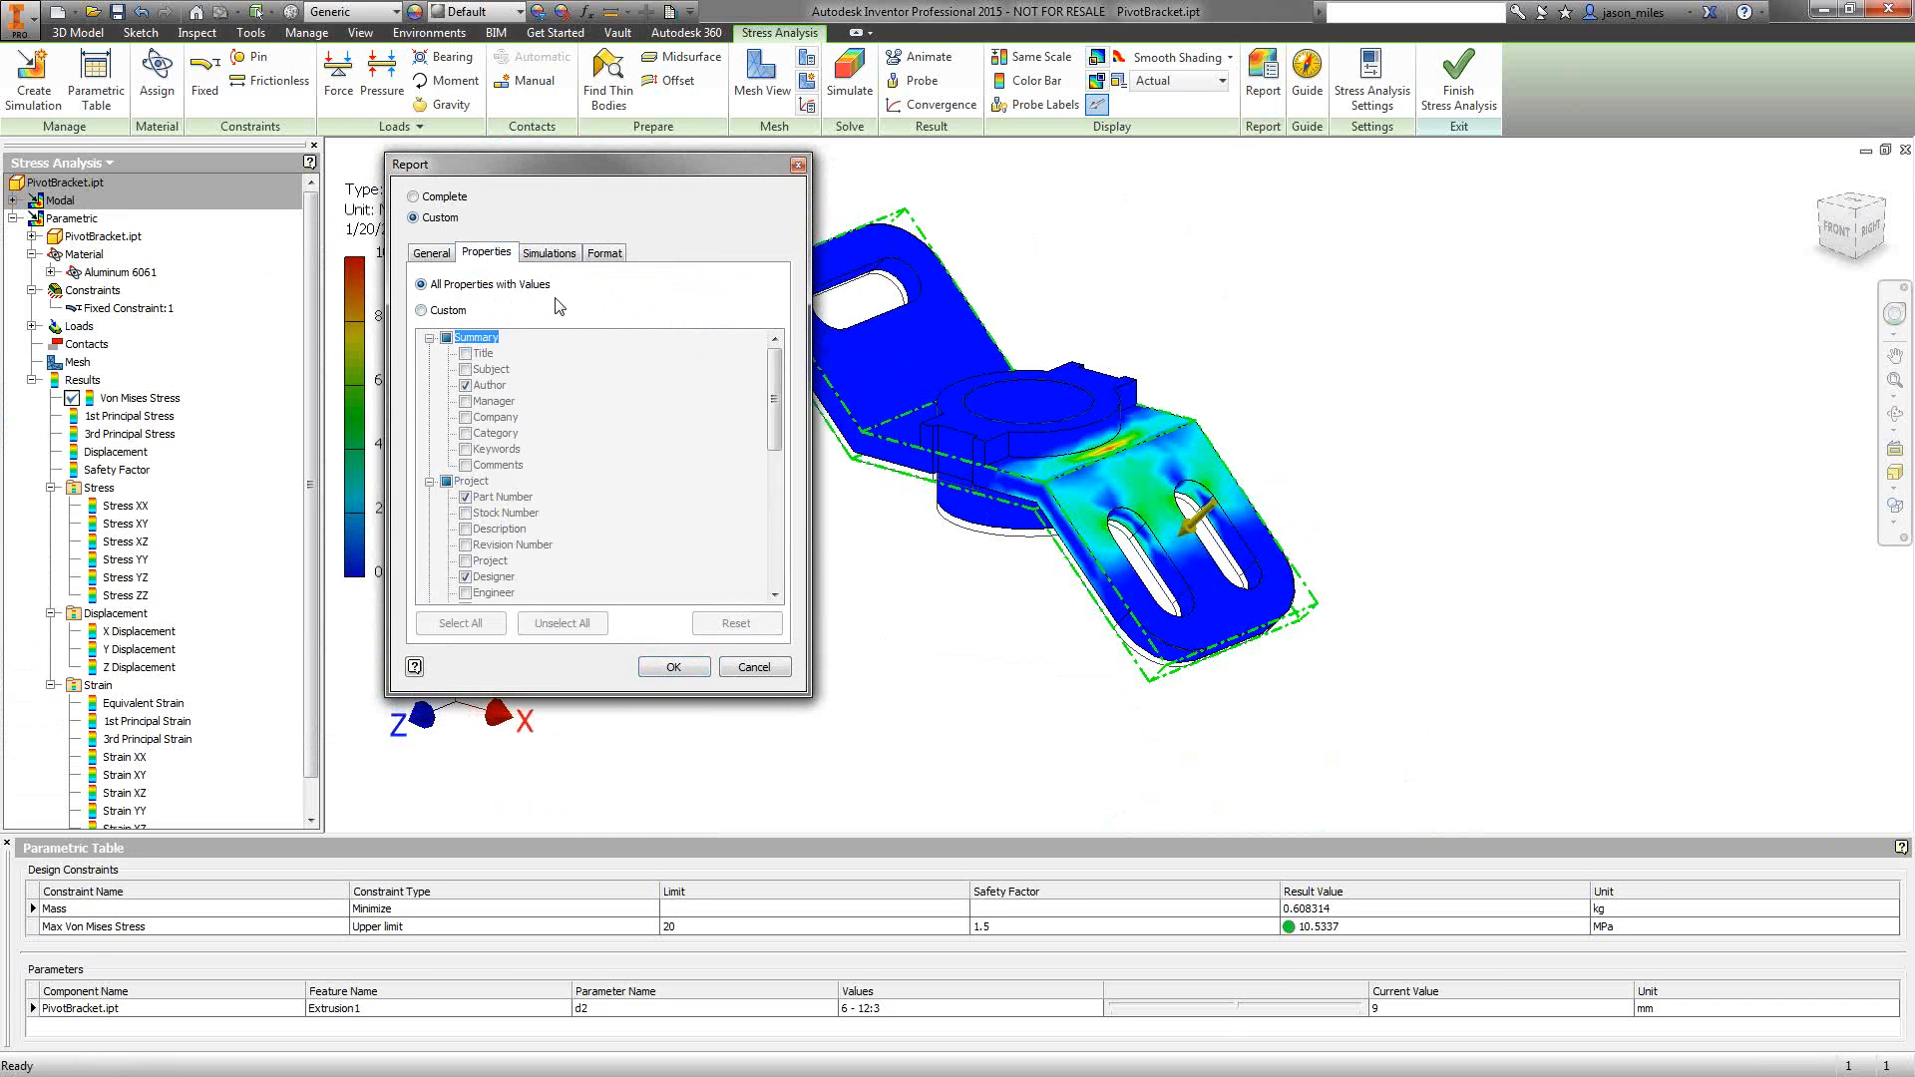
click(422, 311)
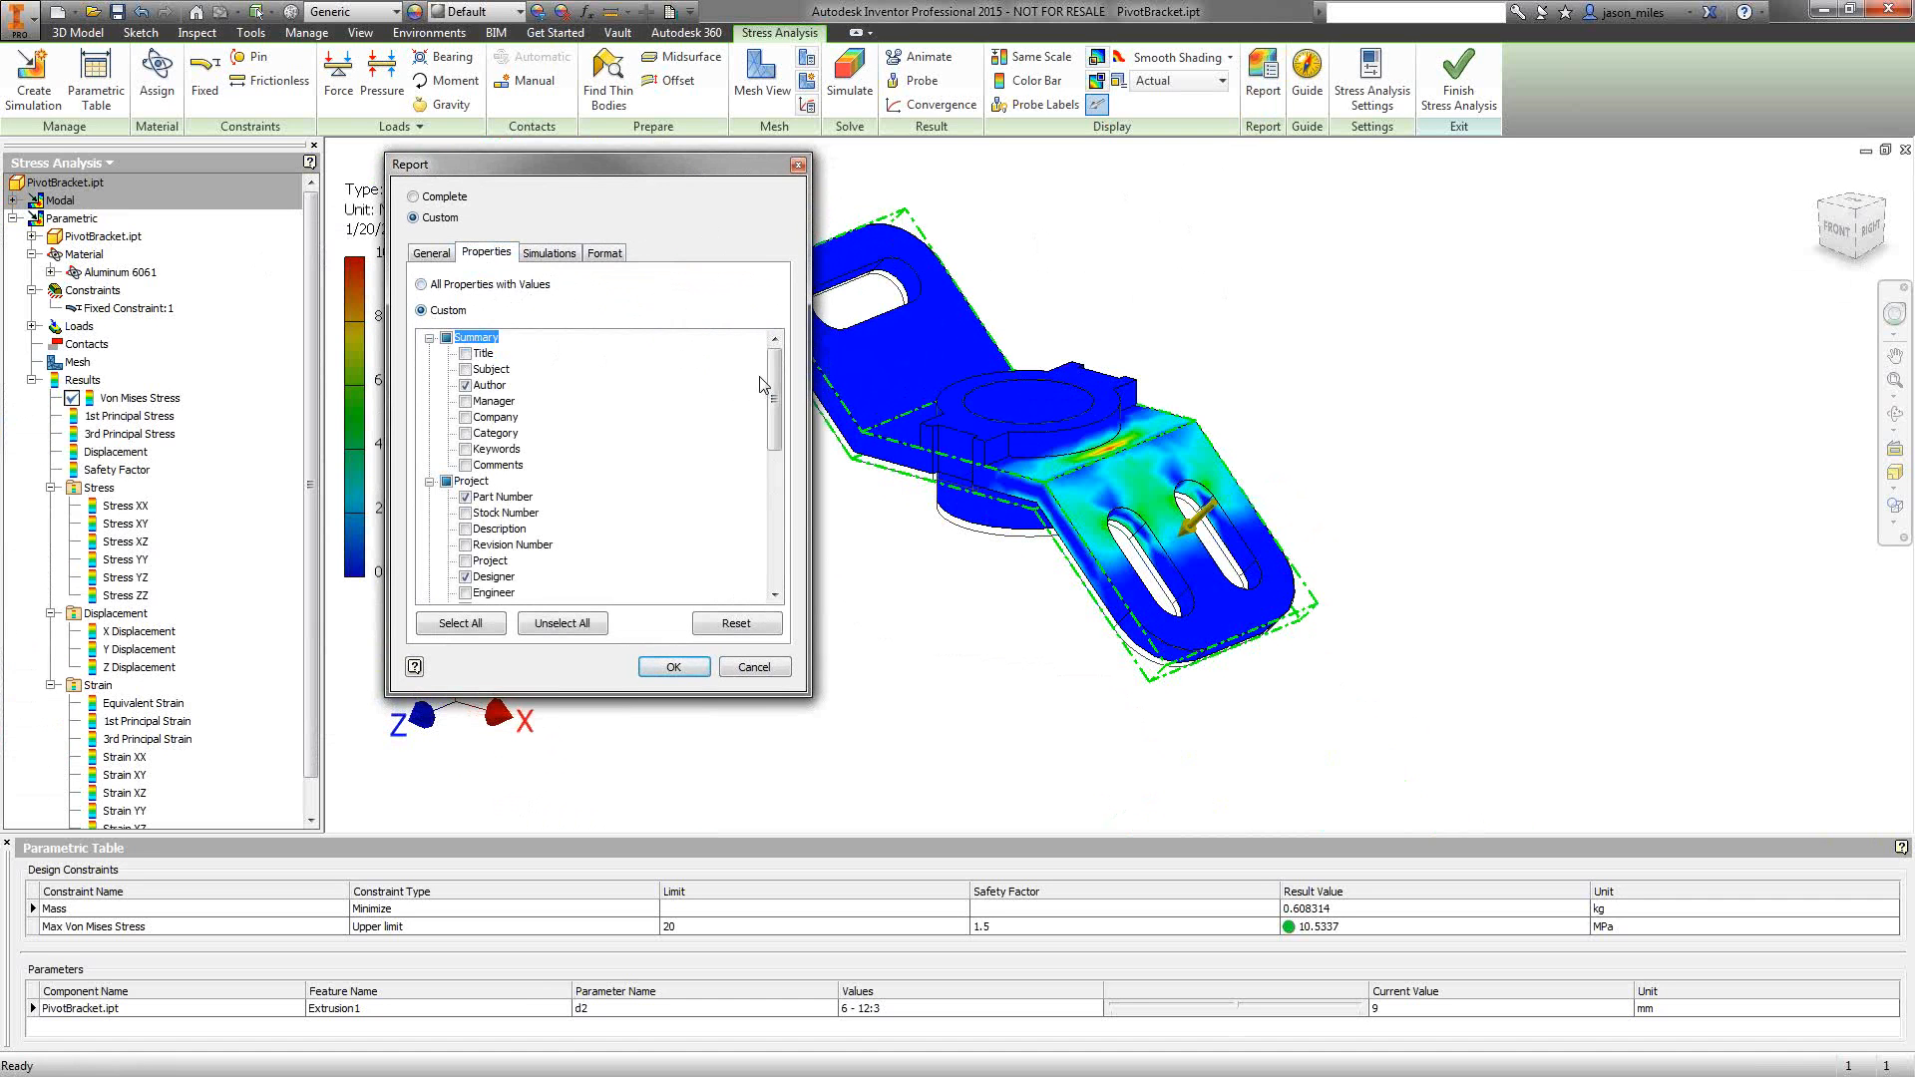
mouse_move(775, 384)
mouse_down()
mouse_move(777, 504)
mouse_move(775, 369)
mouse_up()
click(421, 288)
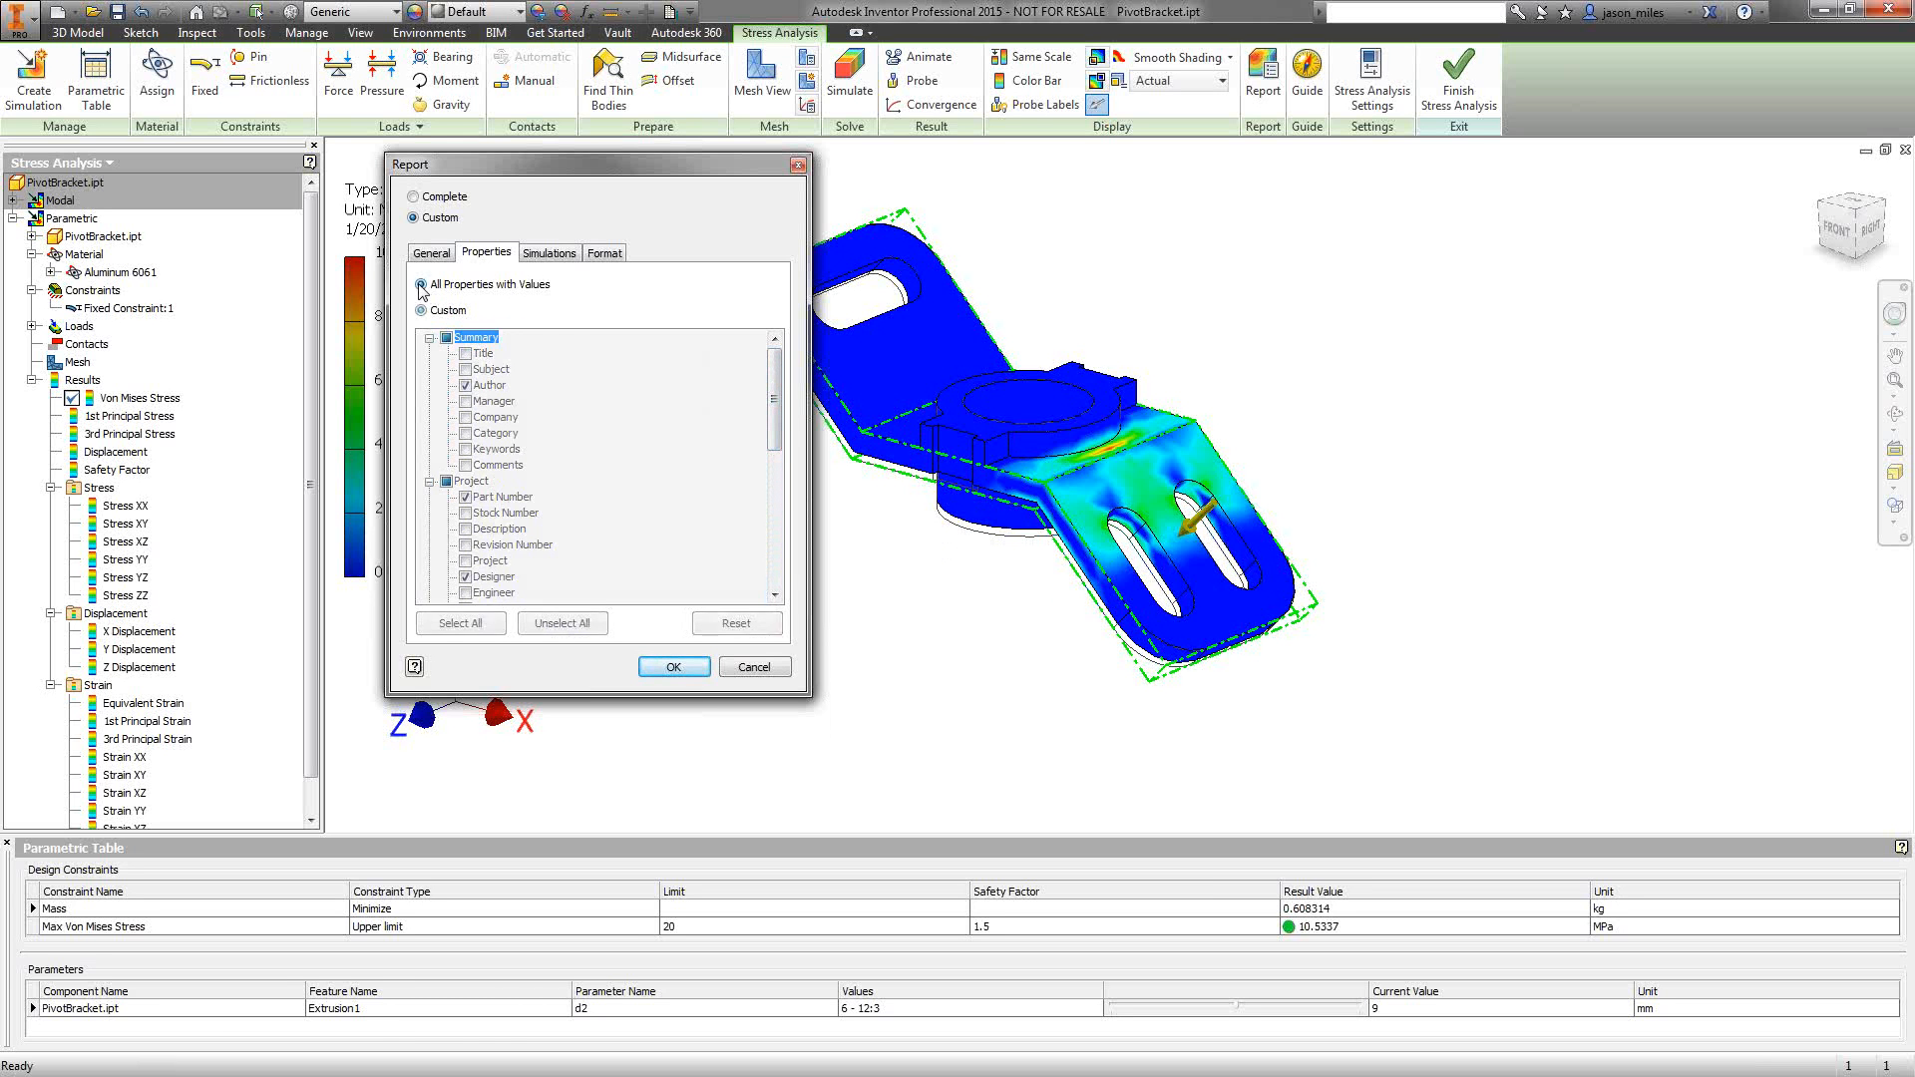
- Examine which loads, constraints and Parametric Configuration:1 results of the Parametric simulation are included in the report
click(540, 253)
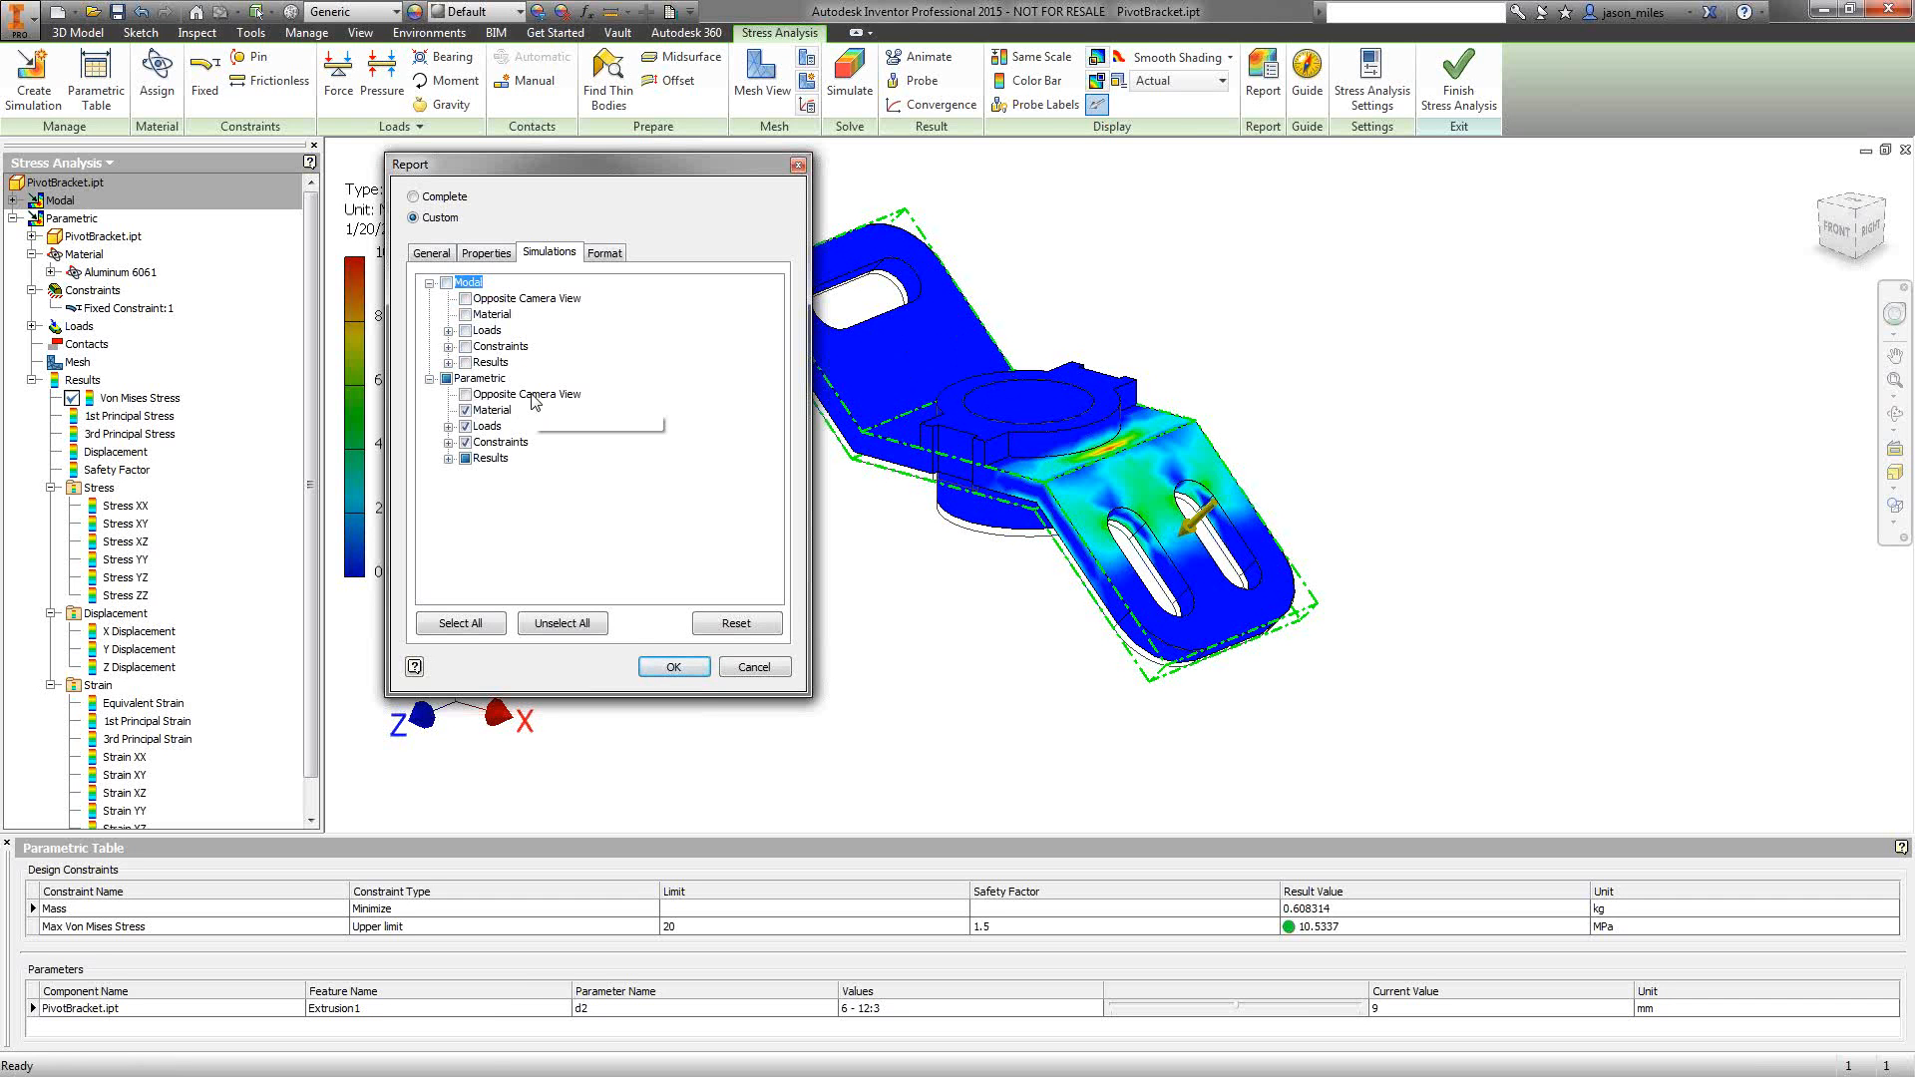
click(449, 427)
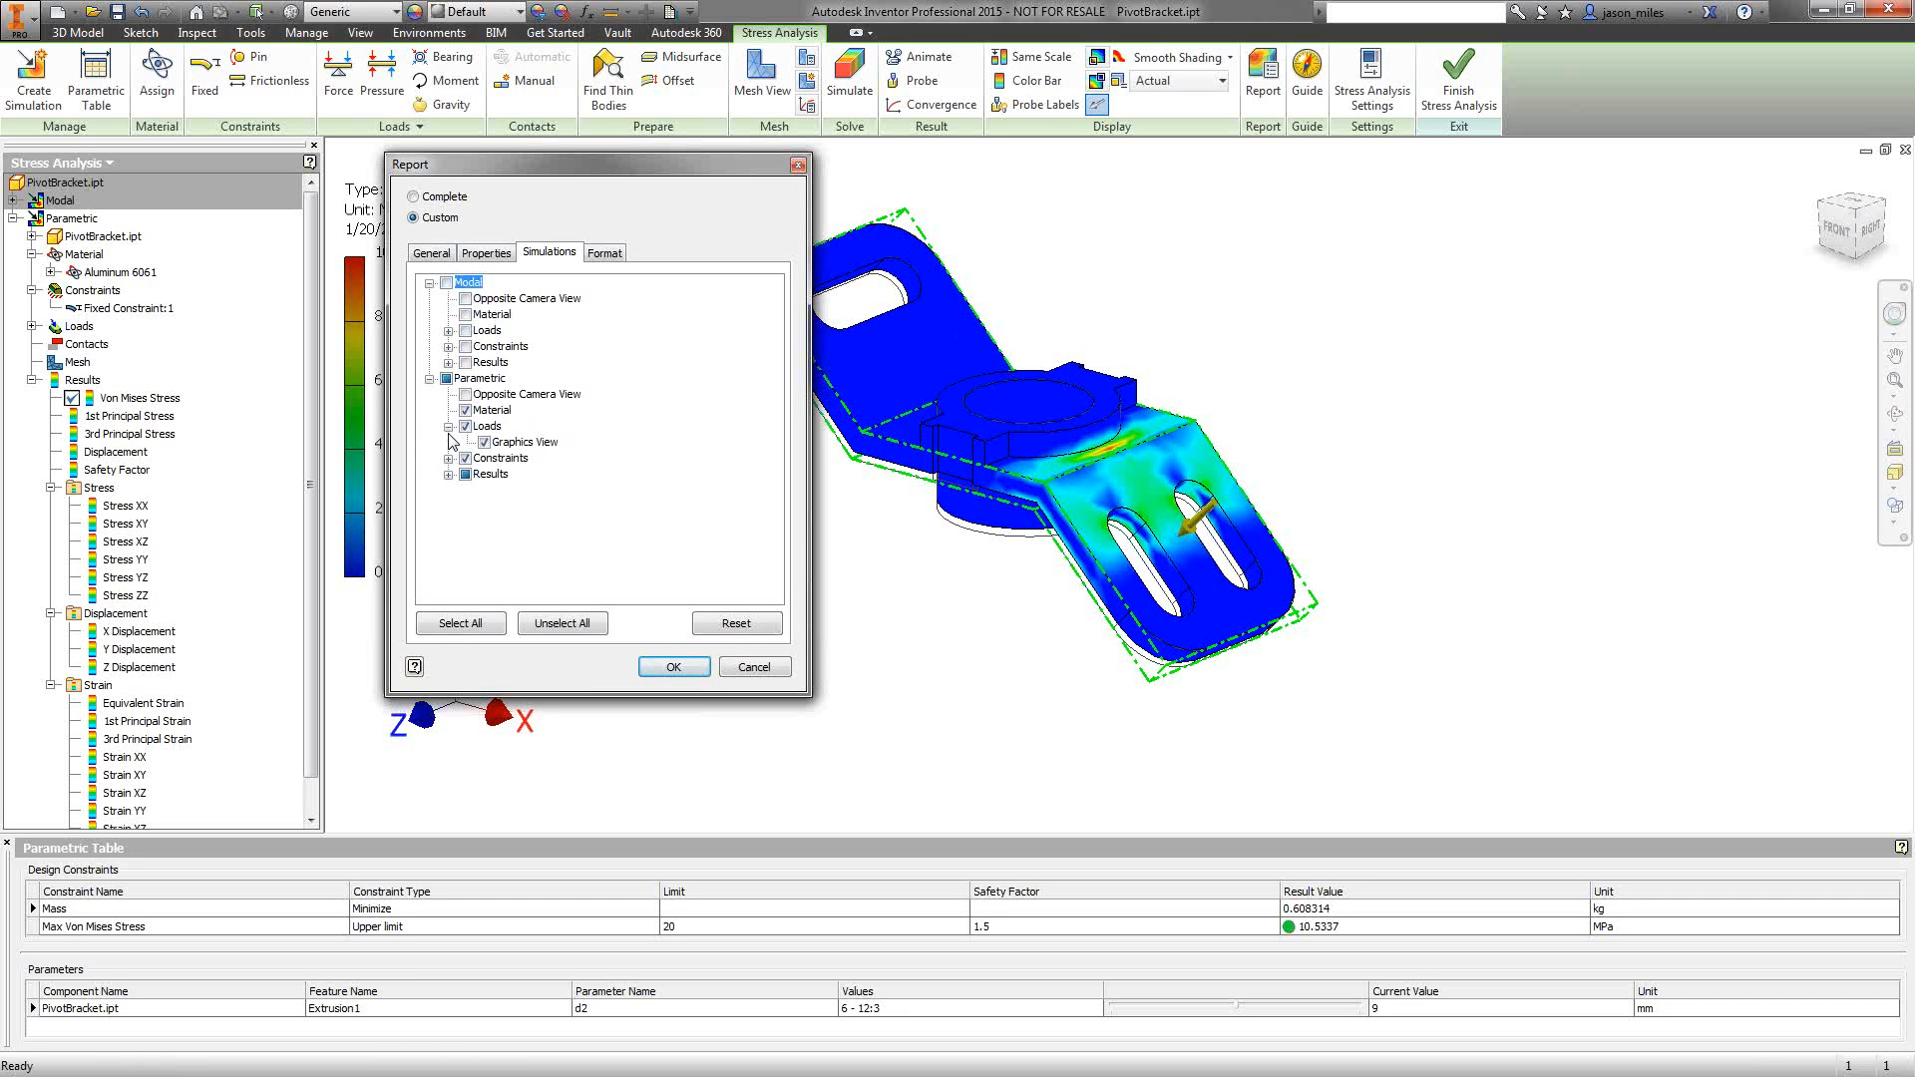
click(449, 458)
click(448, 491)
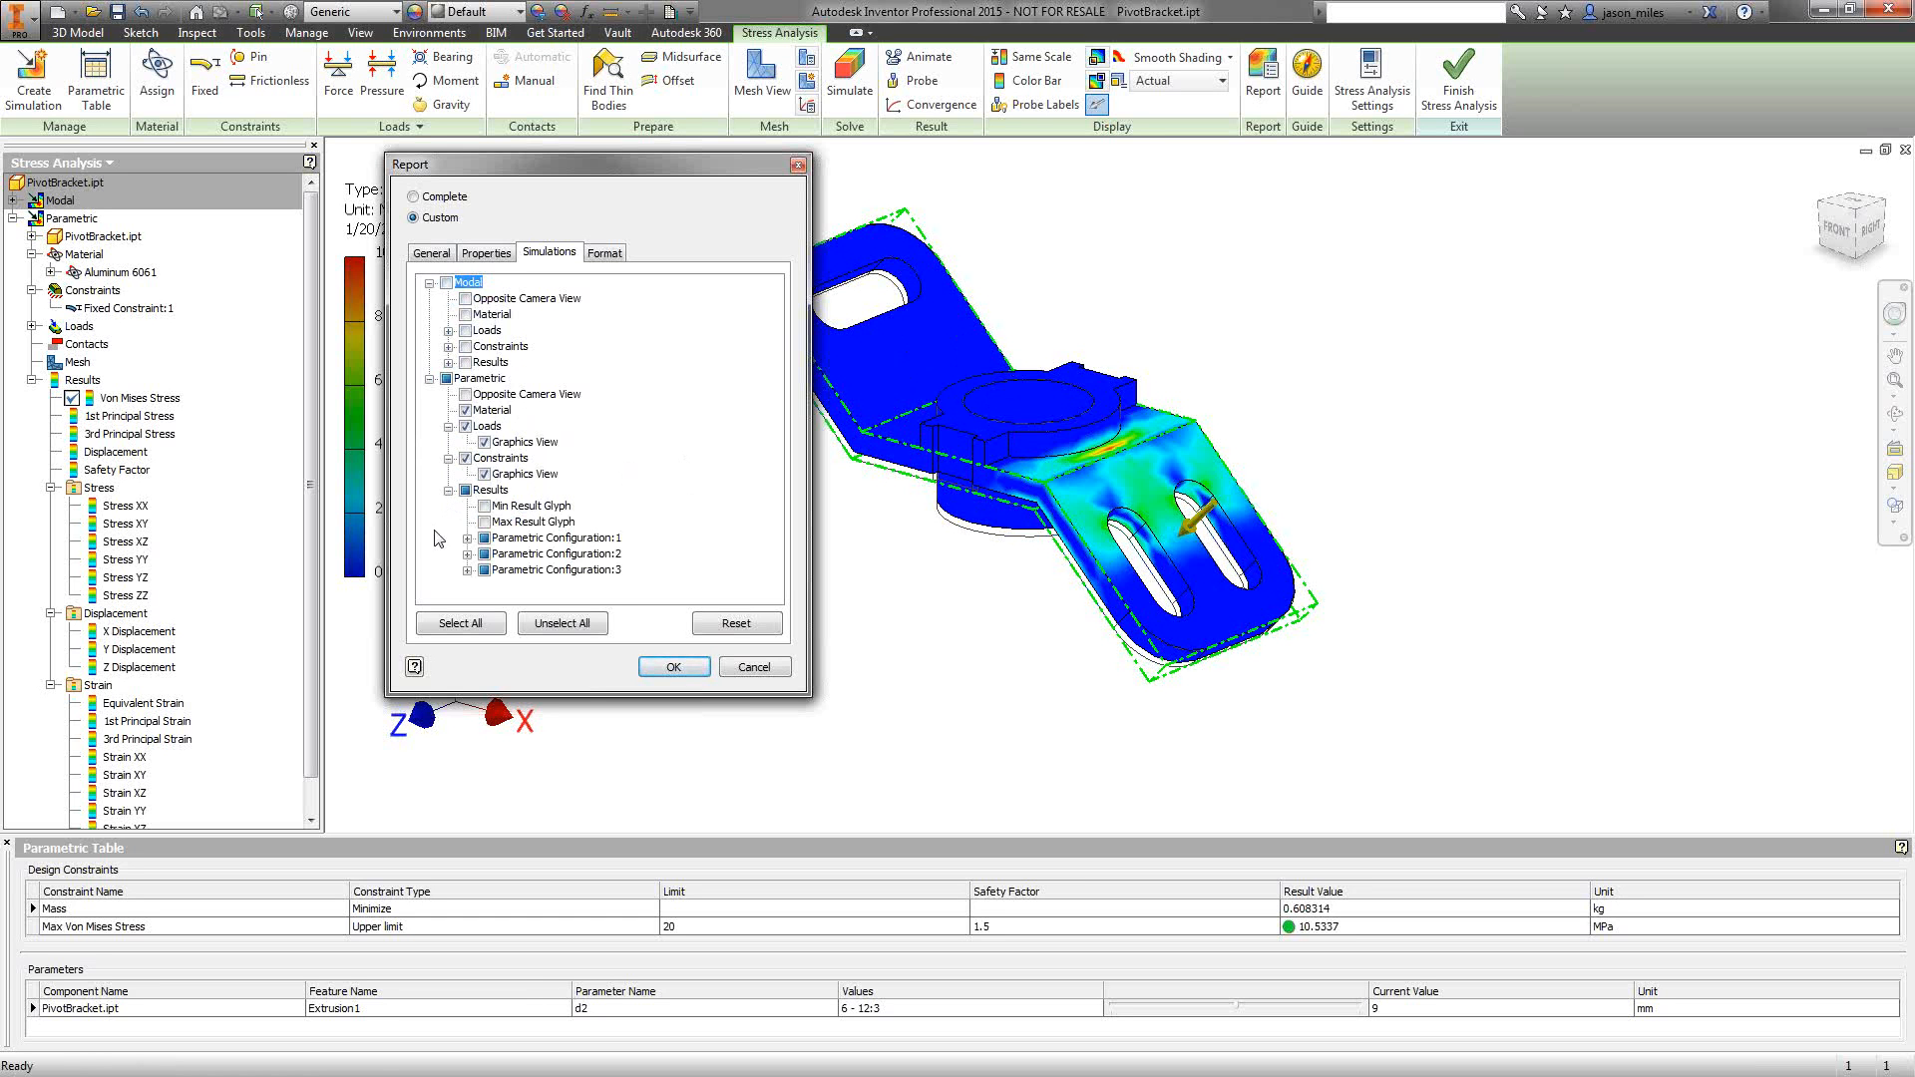
click(467, 539)
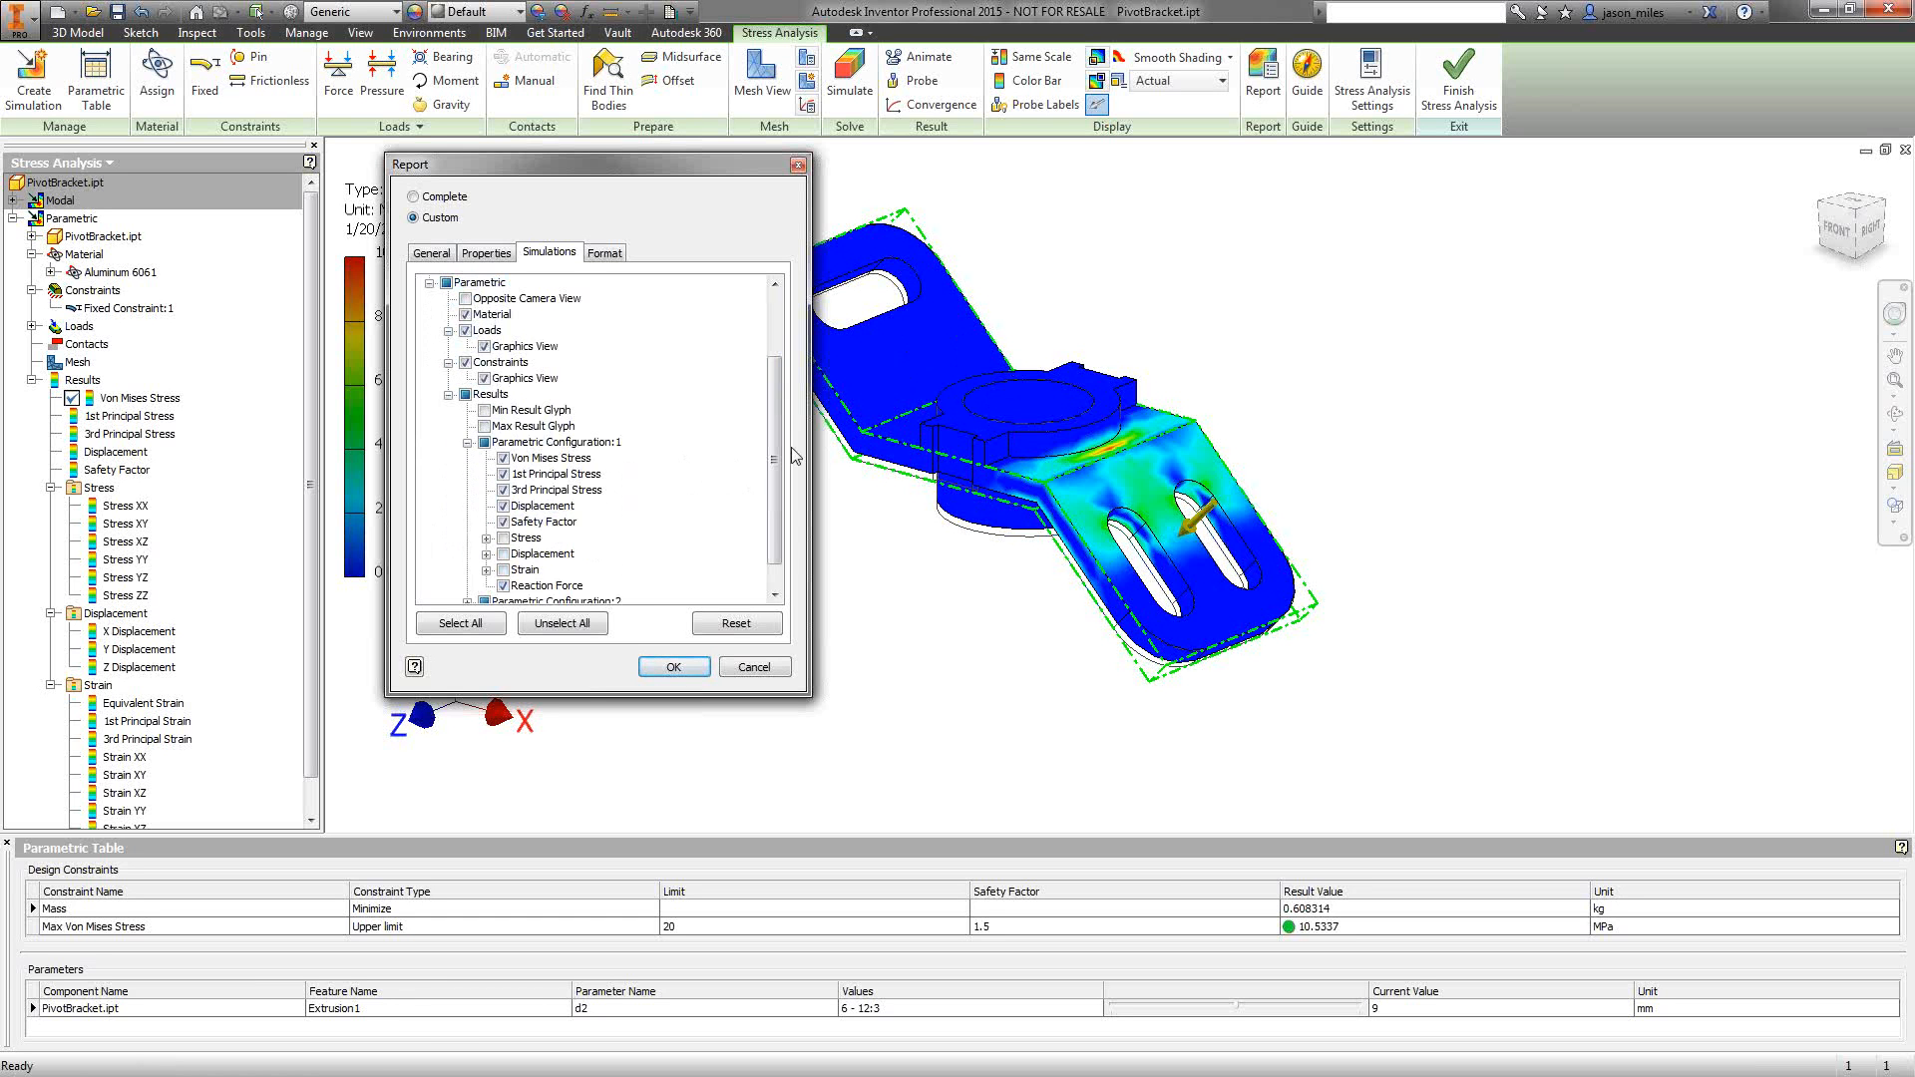
drag(776, 459, 784, 372)
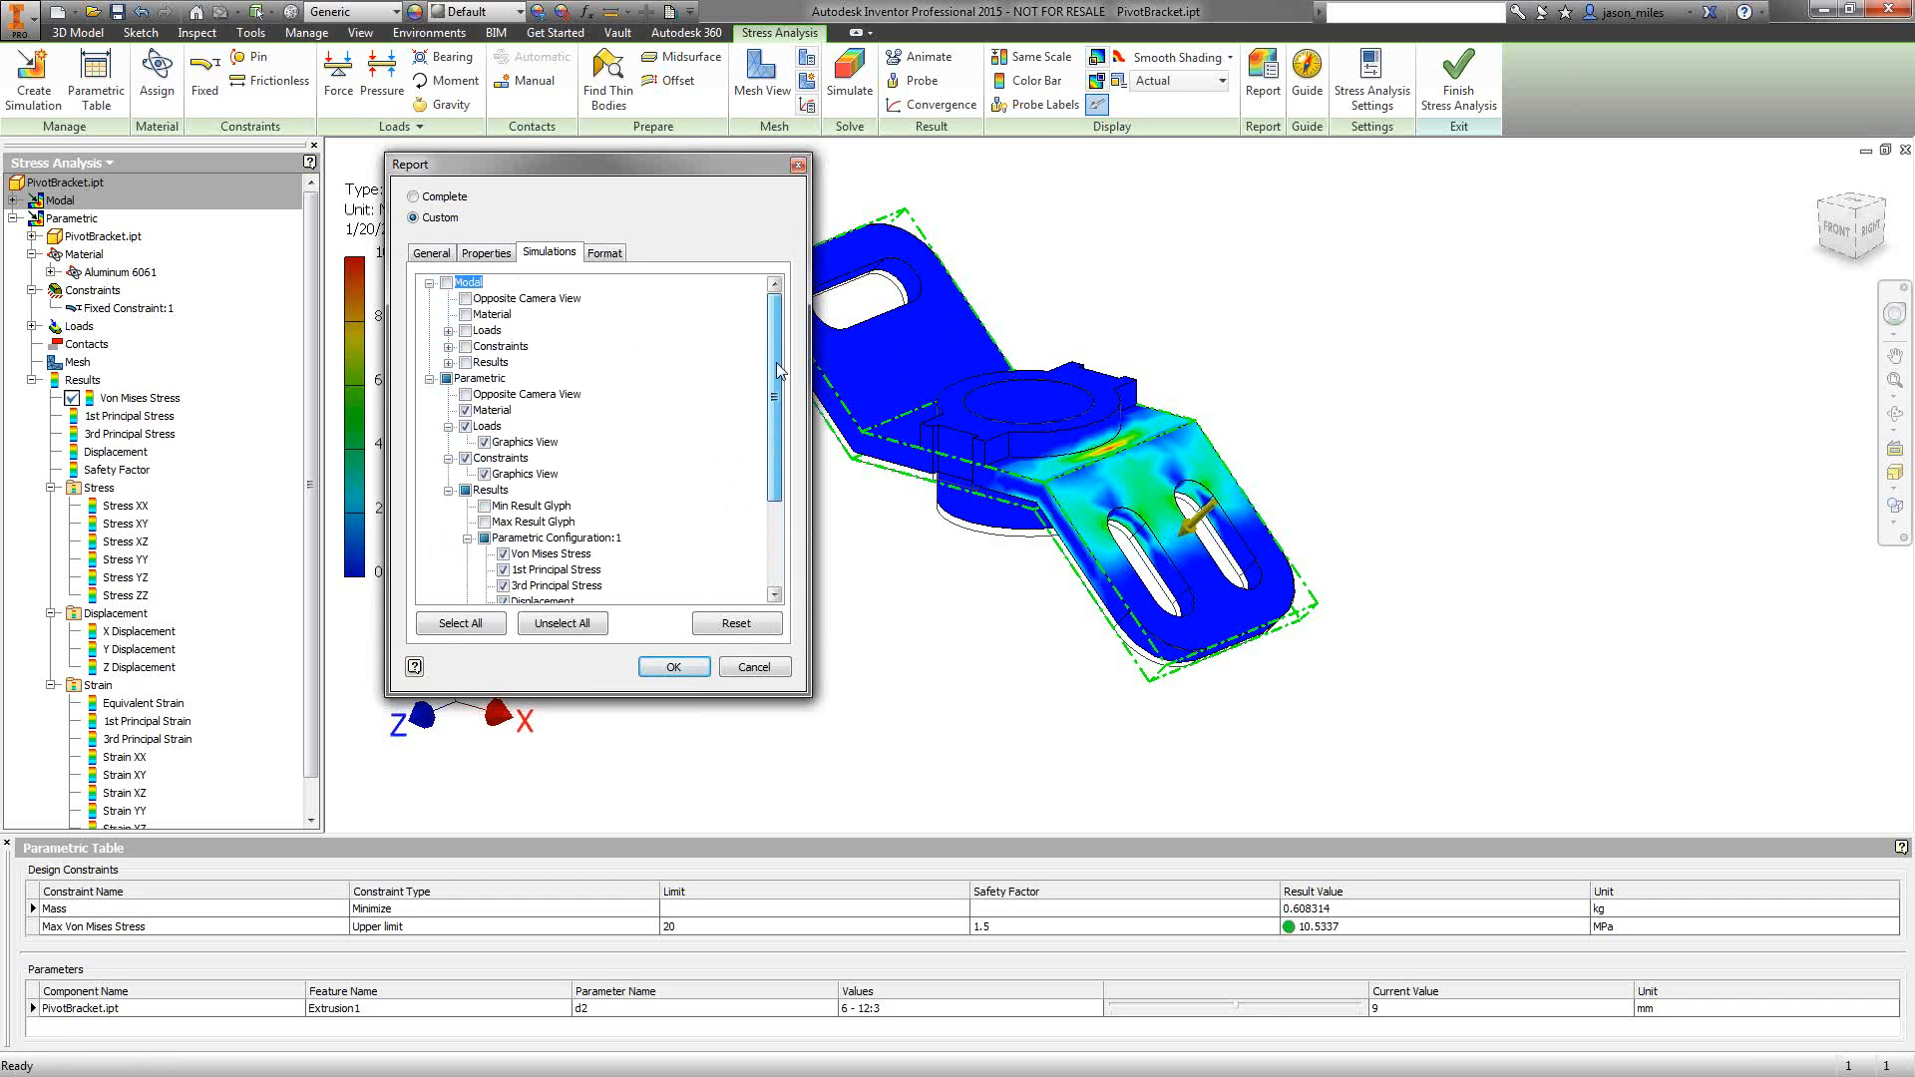
drag(776, 373, 769, 397)
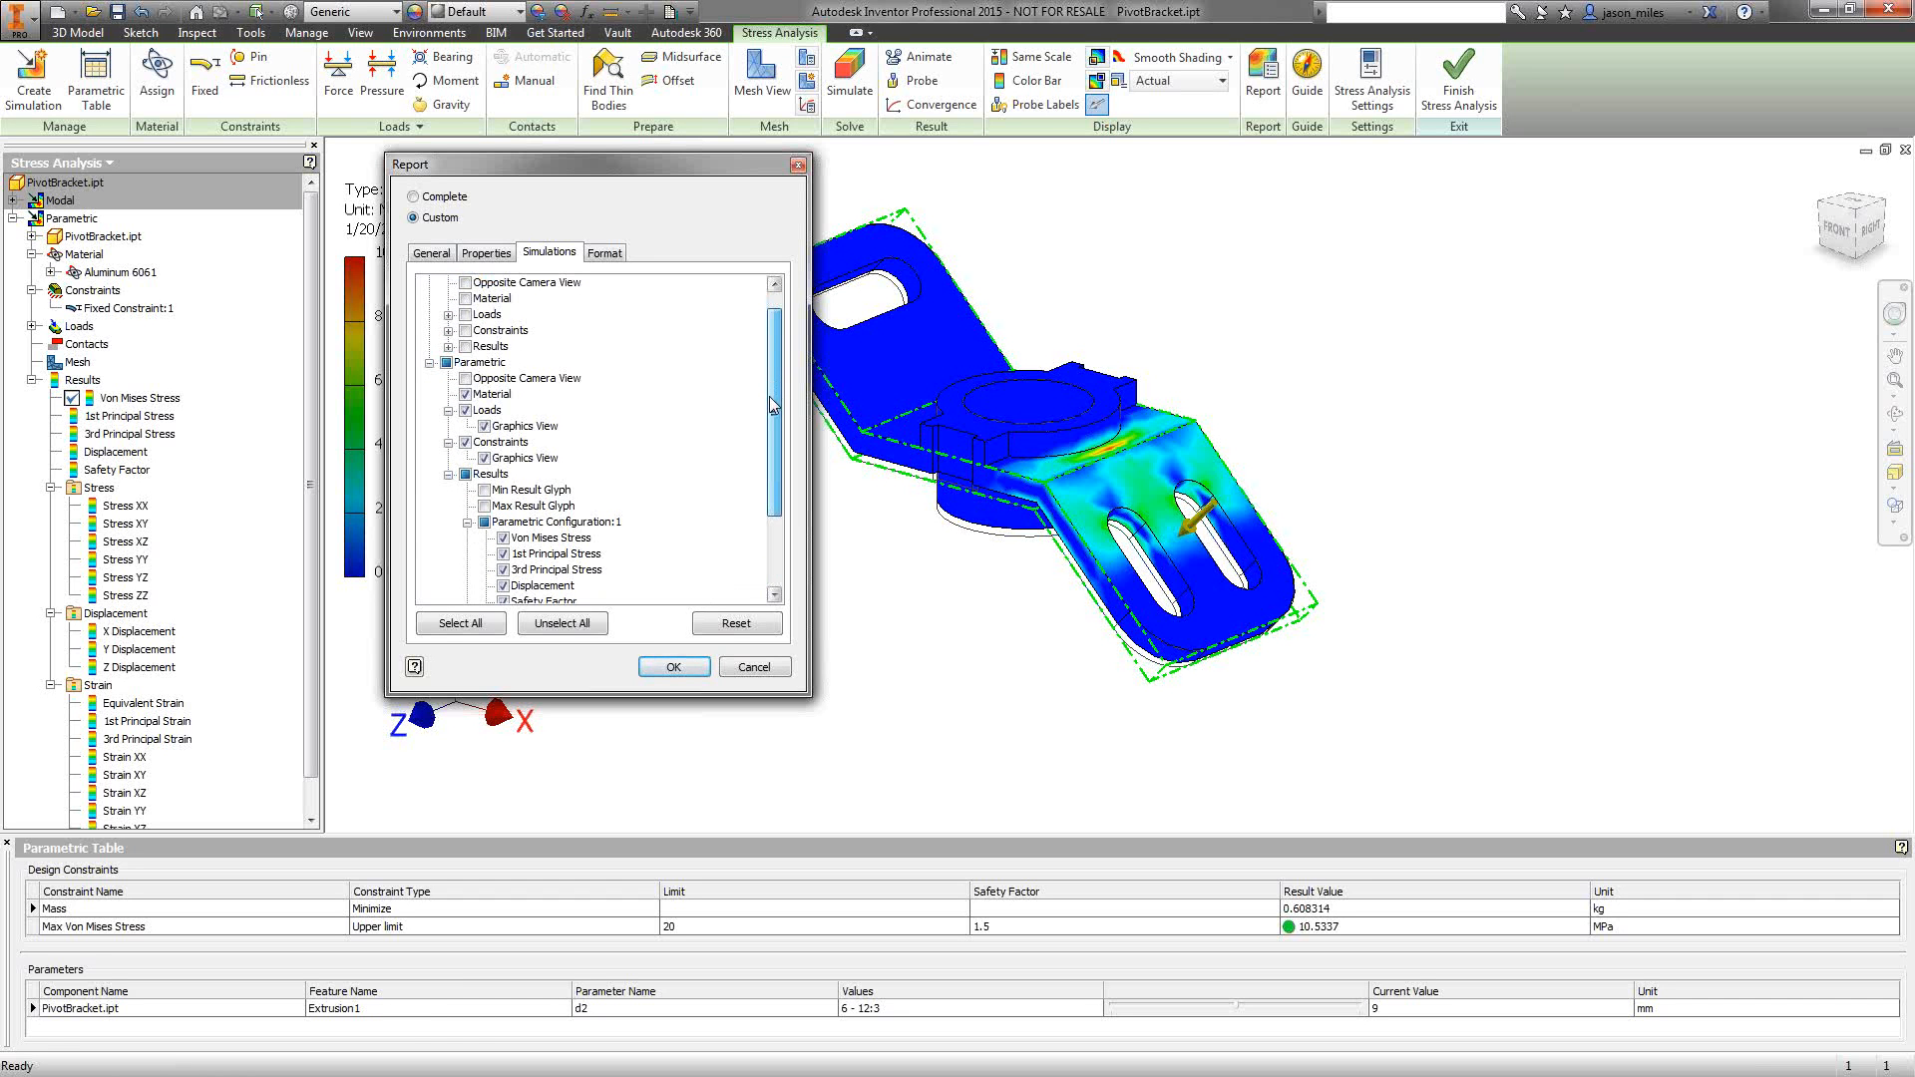
click(449, 410)
click(449, 410)
click(449, 410)
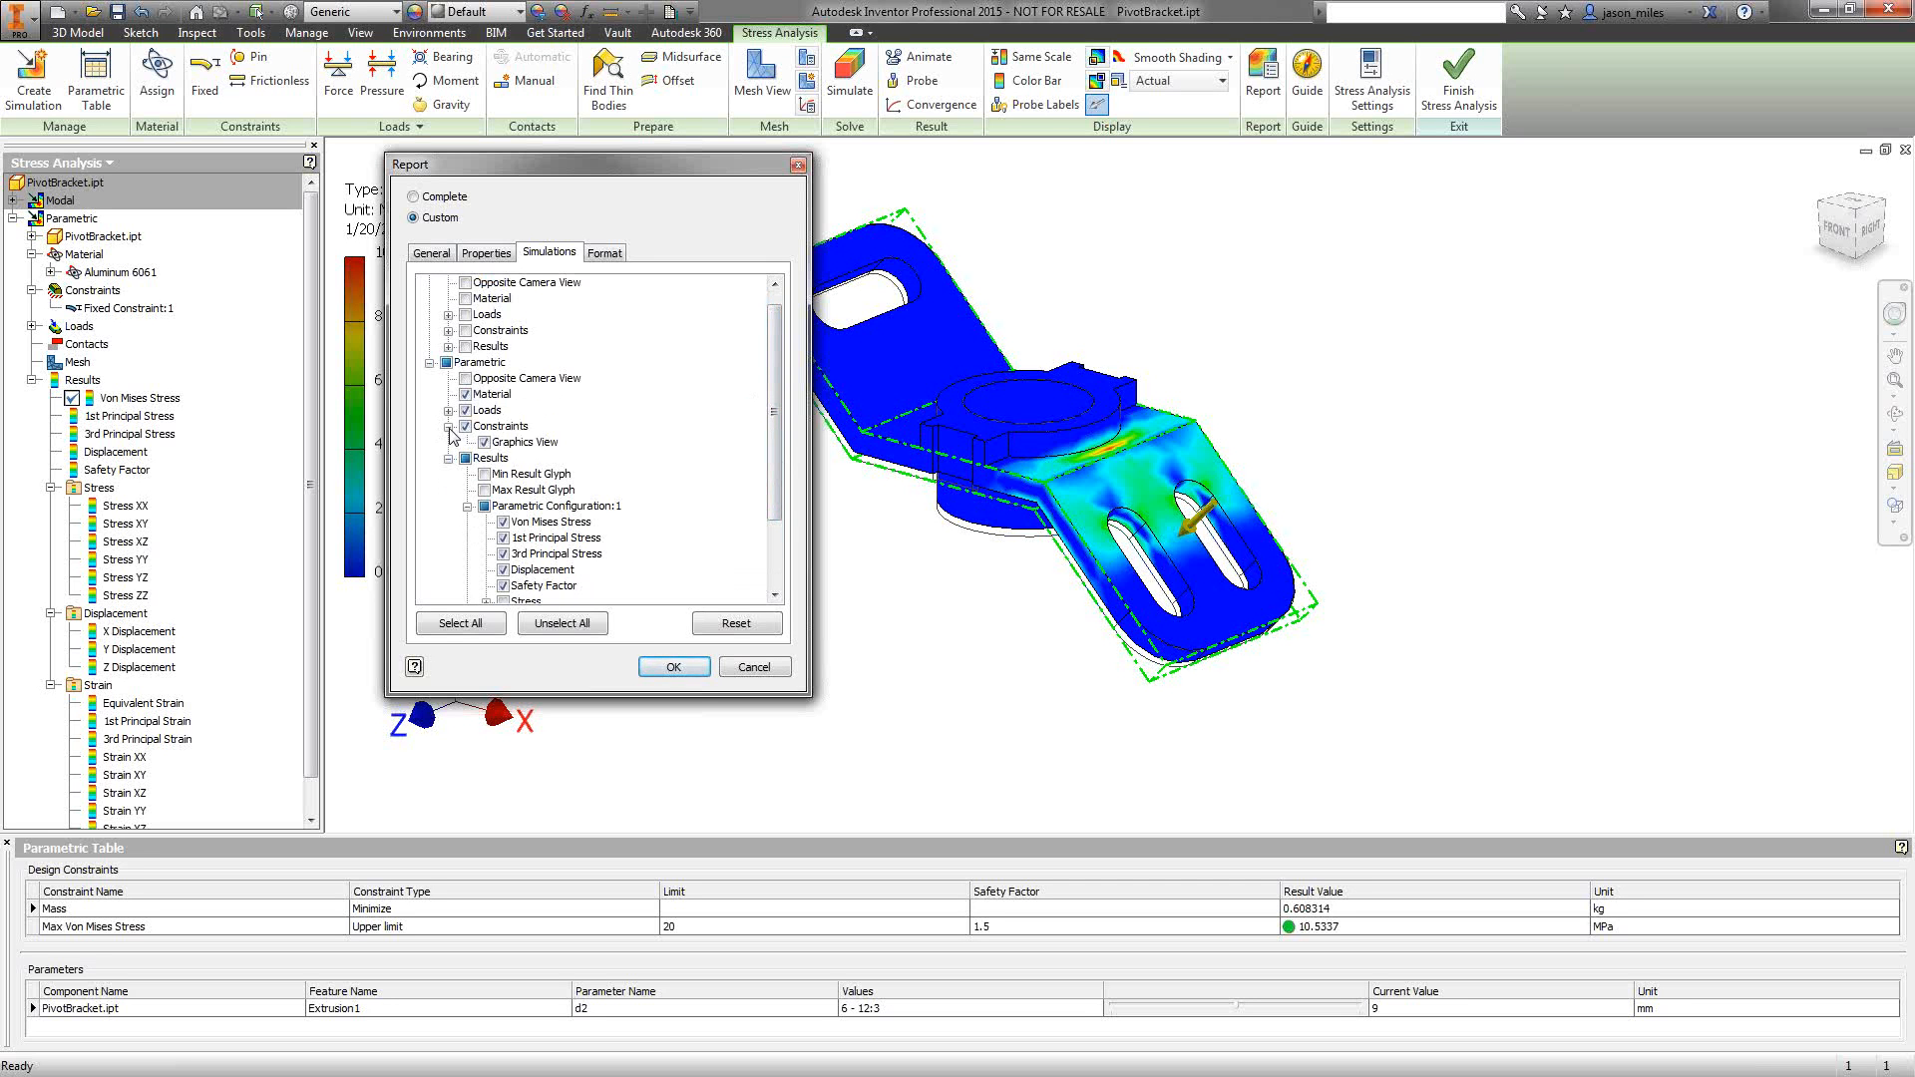
click(449, 425)
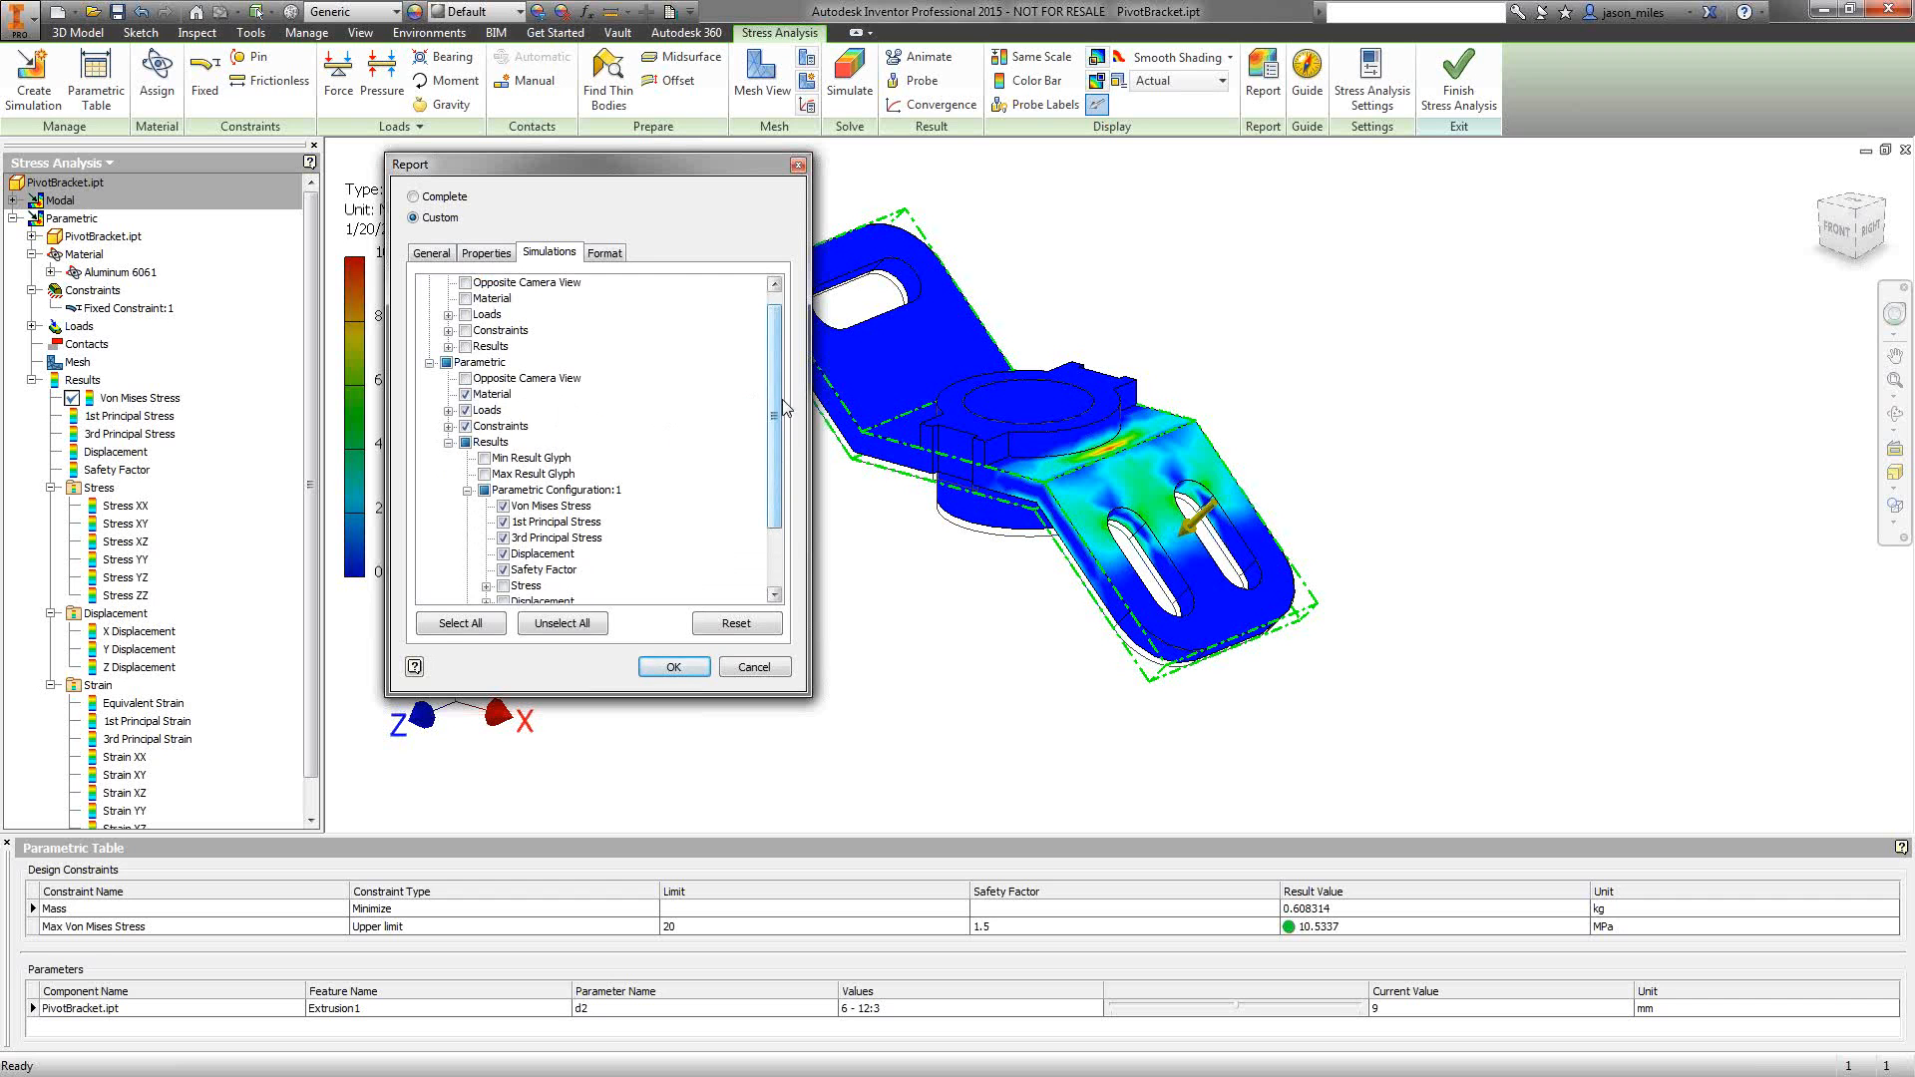
drag(776, 398, 774, 469)
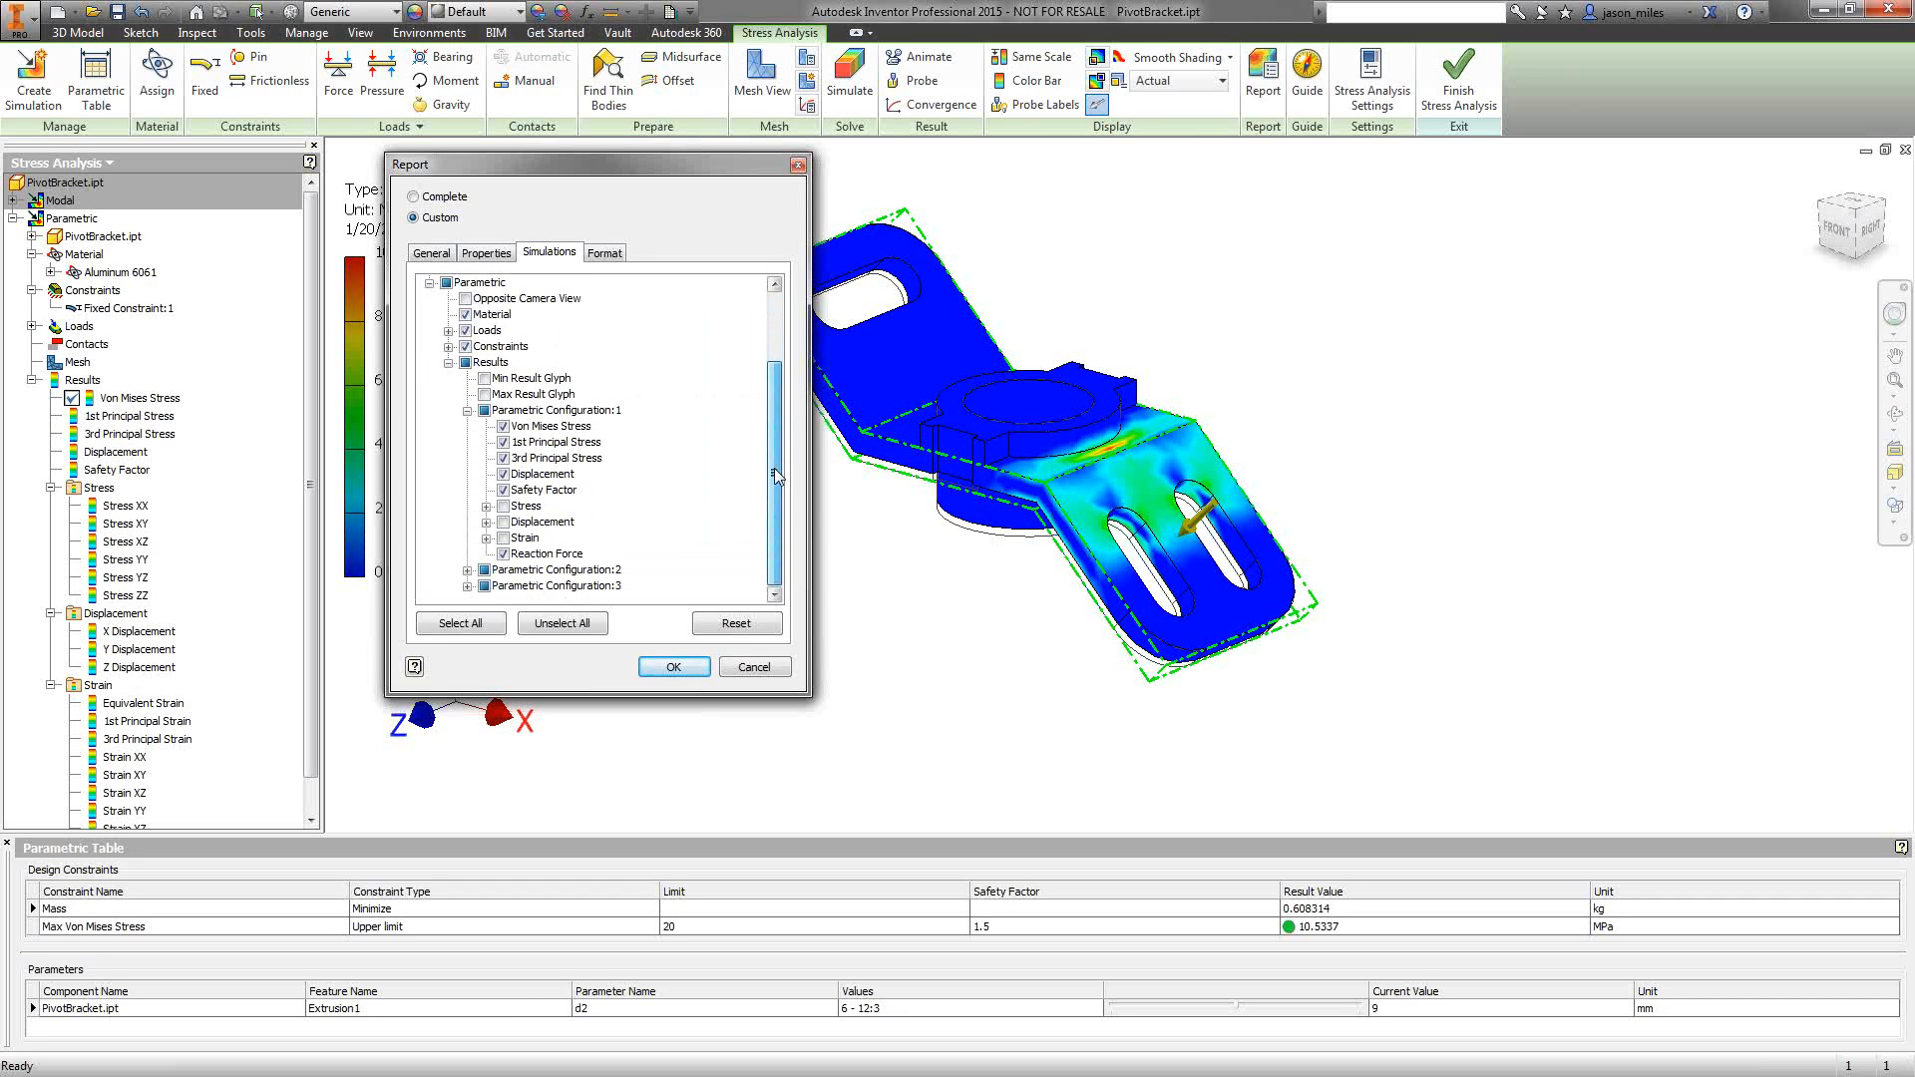
- Exclude 1st Principal Stress, 3rd Principal Stress and Displacement from the report for Parametric Configuration:1, keeping Safety Factor included
click(503, 445)
click(503, 458)
click(502, 474)
click(503, 490)
- Exclude Displacement, 3rd Principal Stress and 1st Principal Stress from the report for Parametric Configuration:2
click(468, 571)
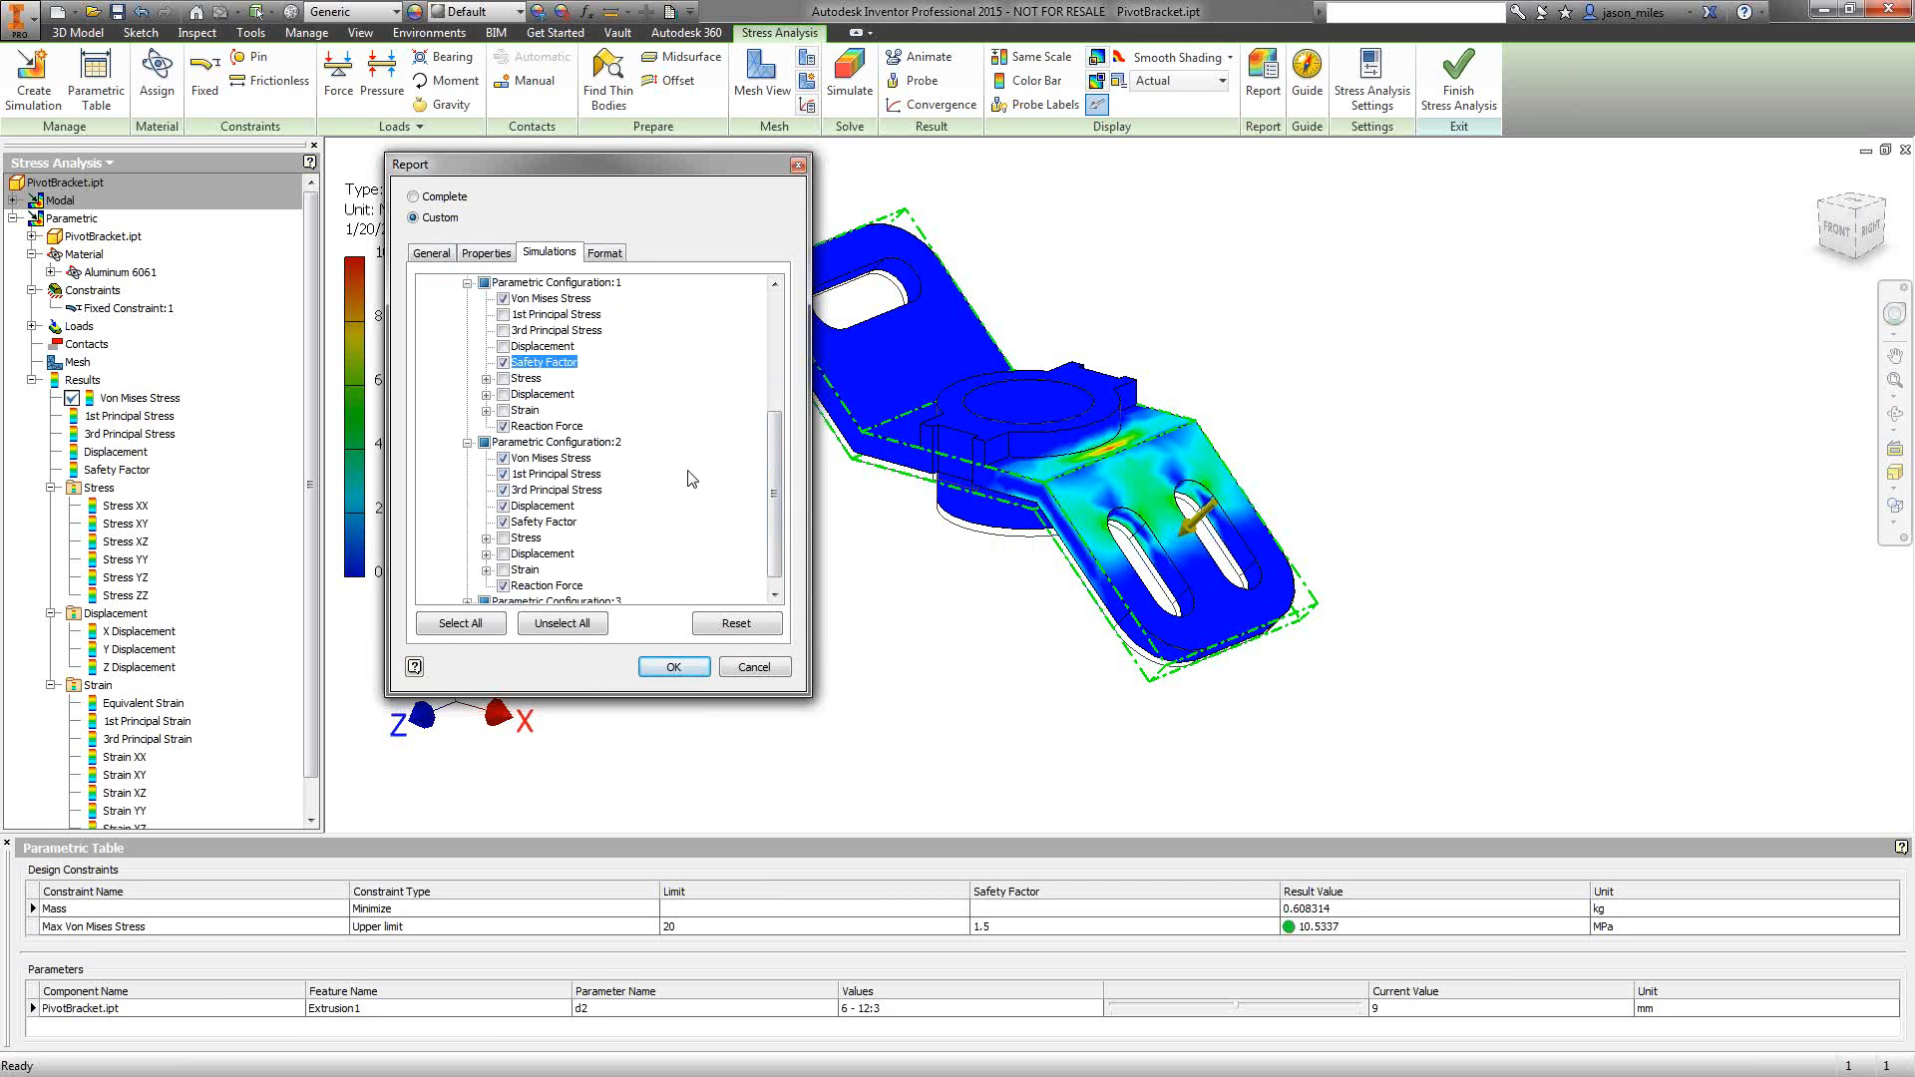
click(503, 507)
click(503, 489)
click(503, 474)
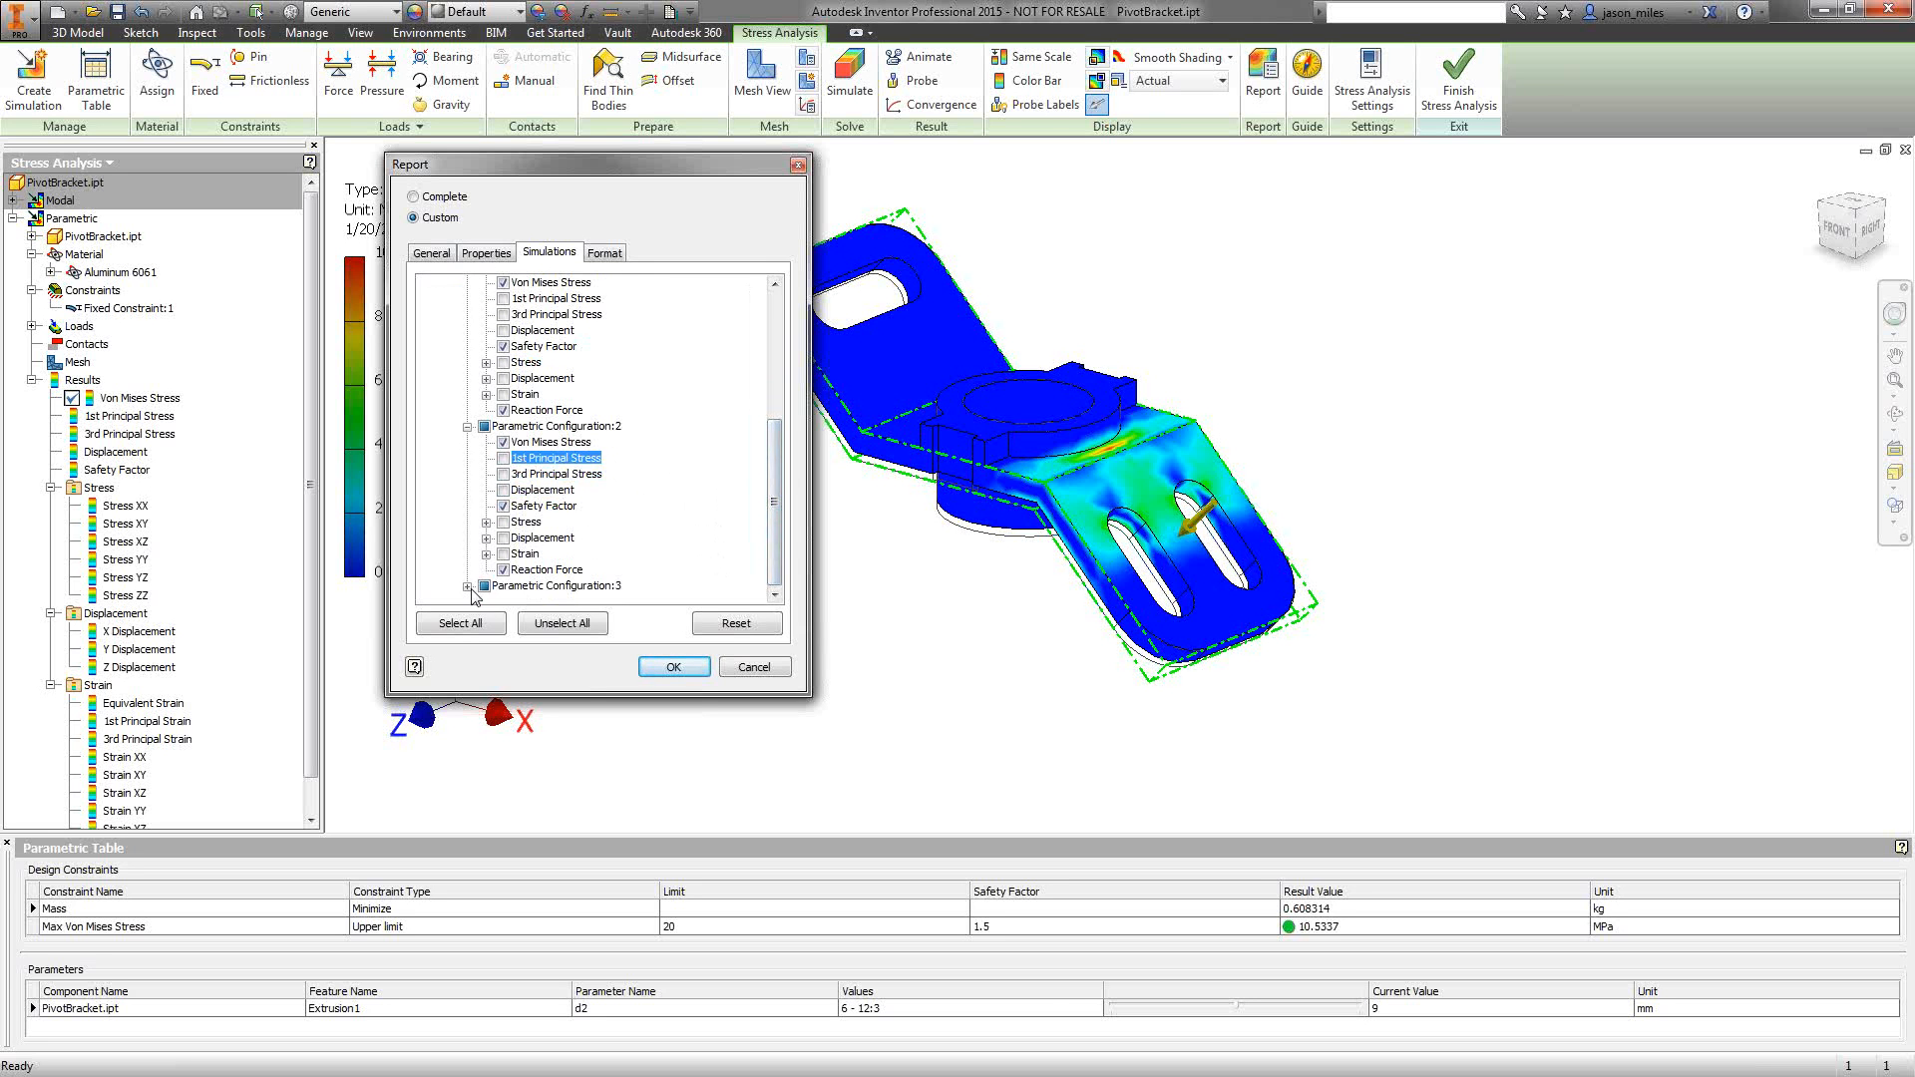
- Exclude Displacement, 3rd Principal Stress and 1st Principal Stress from the report for Parametric Configuration:3
scroll(475, 597, down, 3)
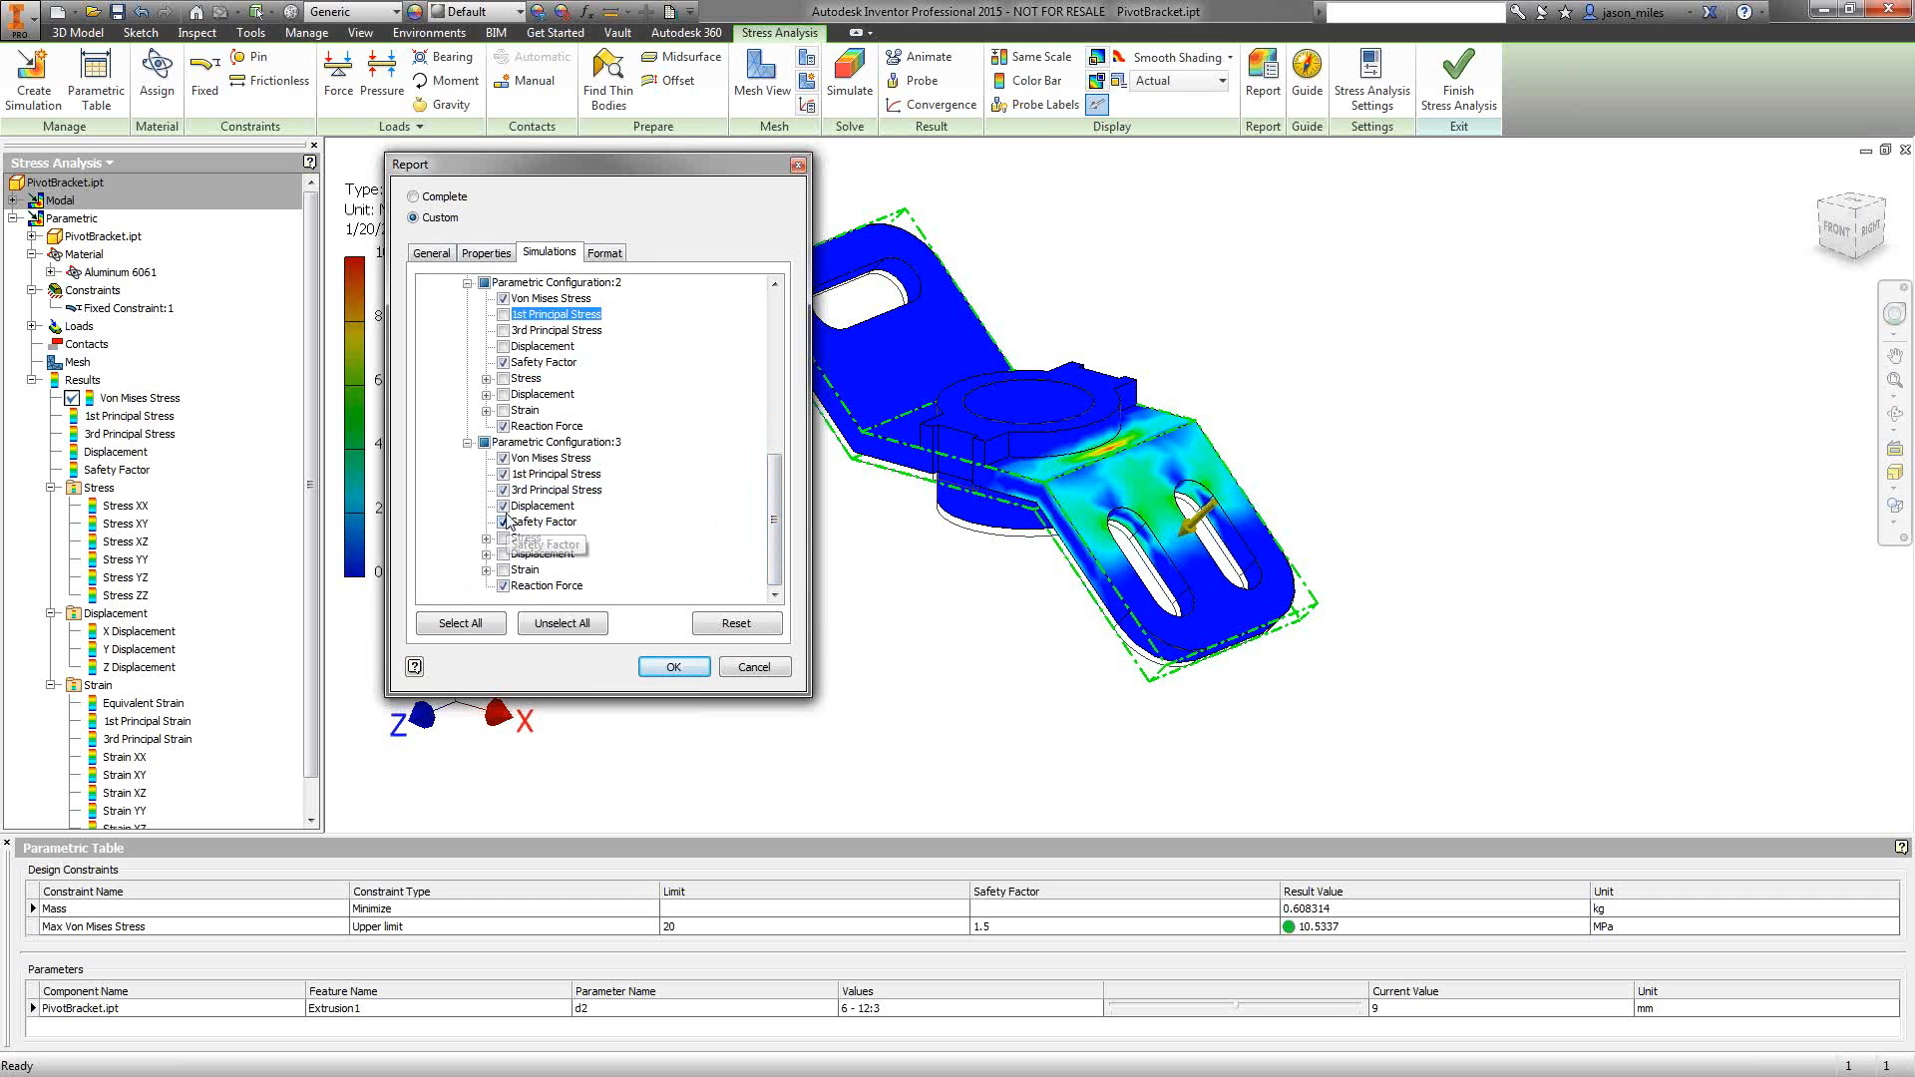
click(504, 506)
click(503, 489)
click(504, 474)
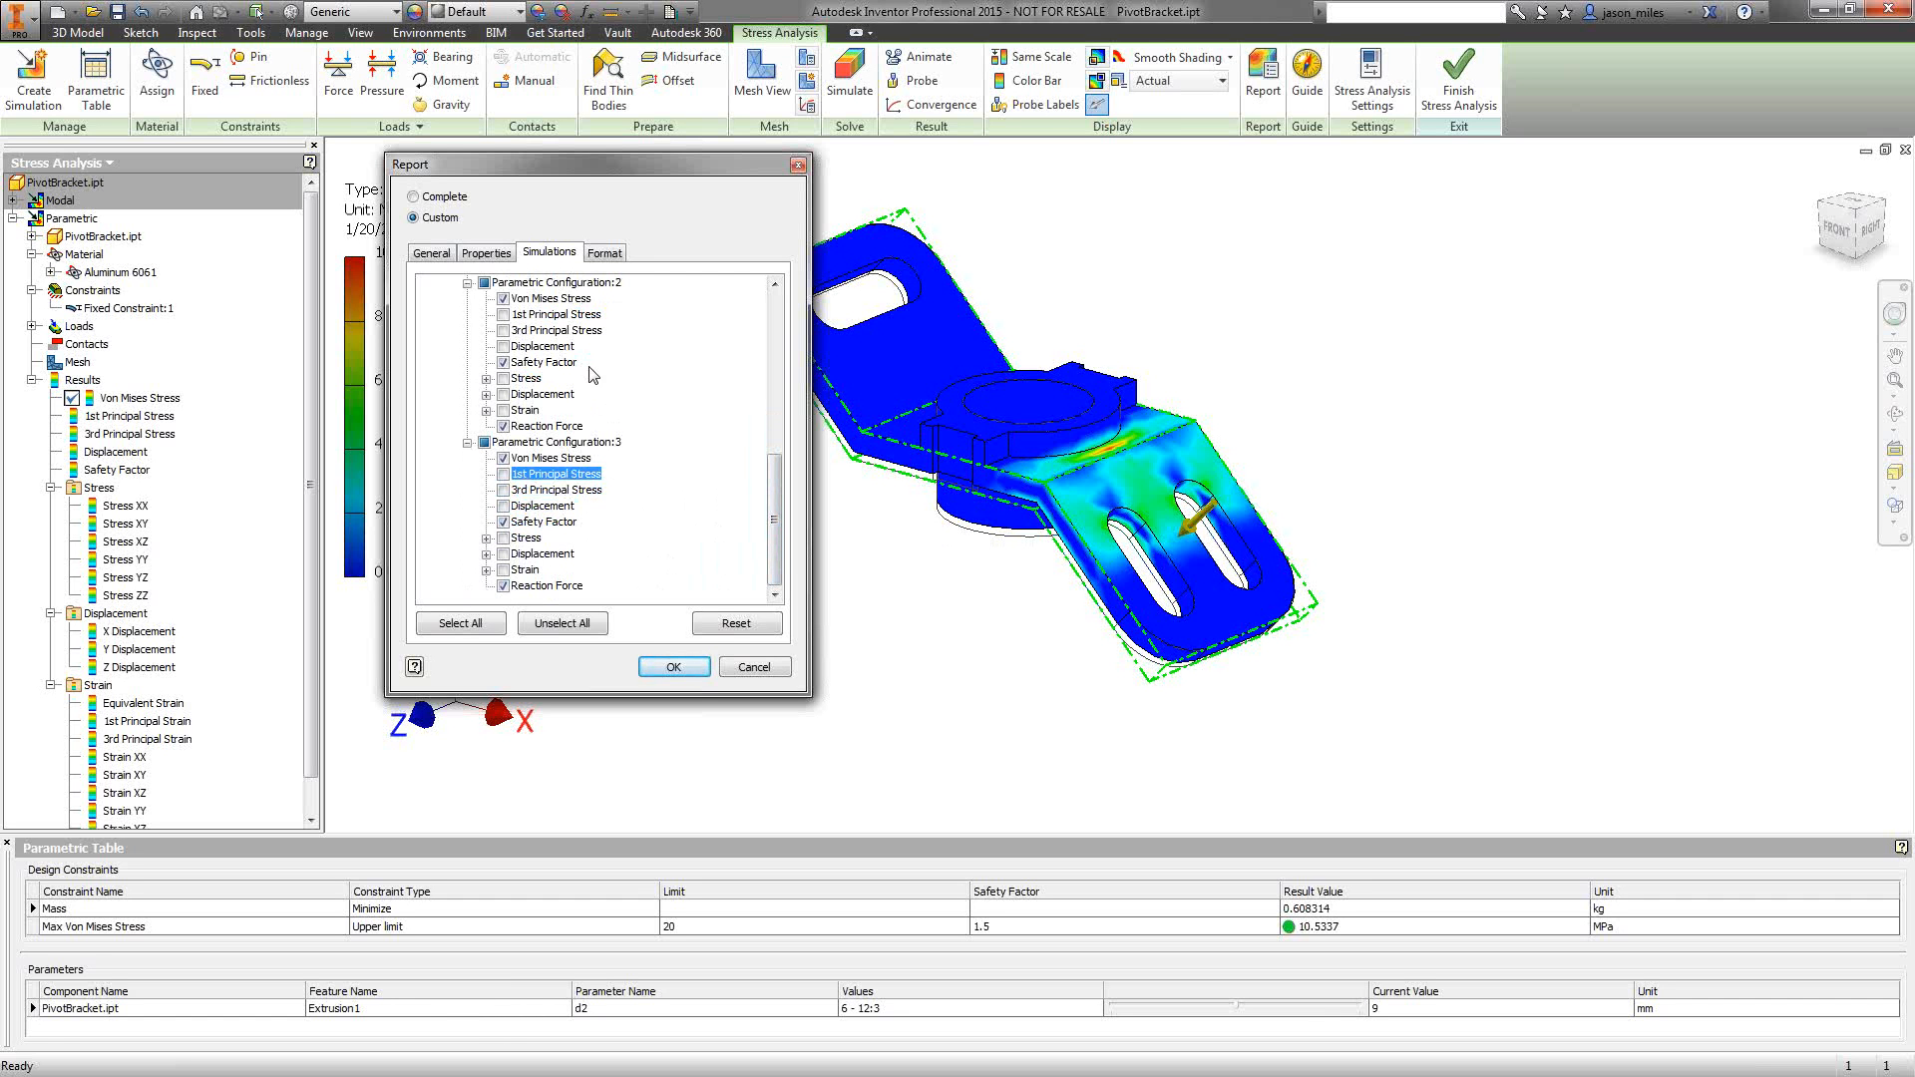
- Set the report format to Web Page - multiple files (*.html) with dynamic content and generate the report
click(603, 253)
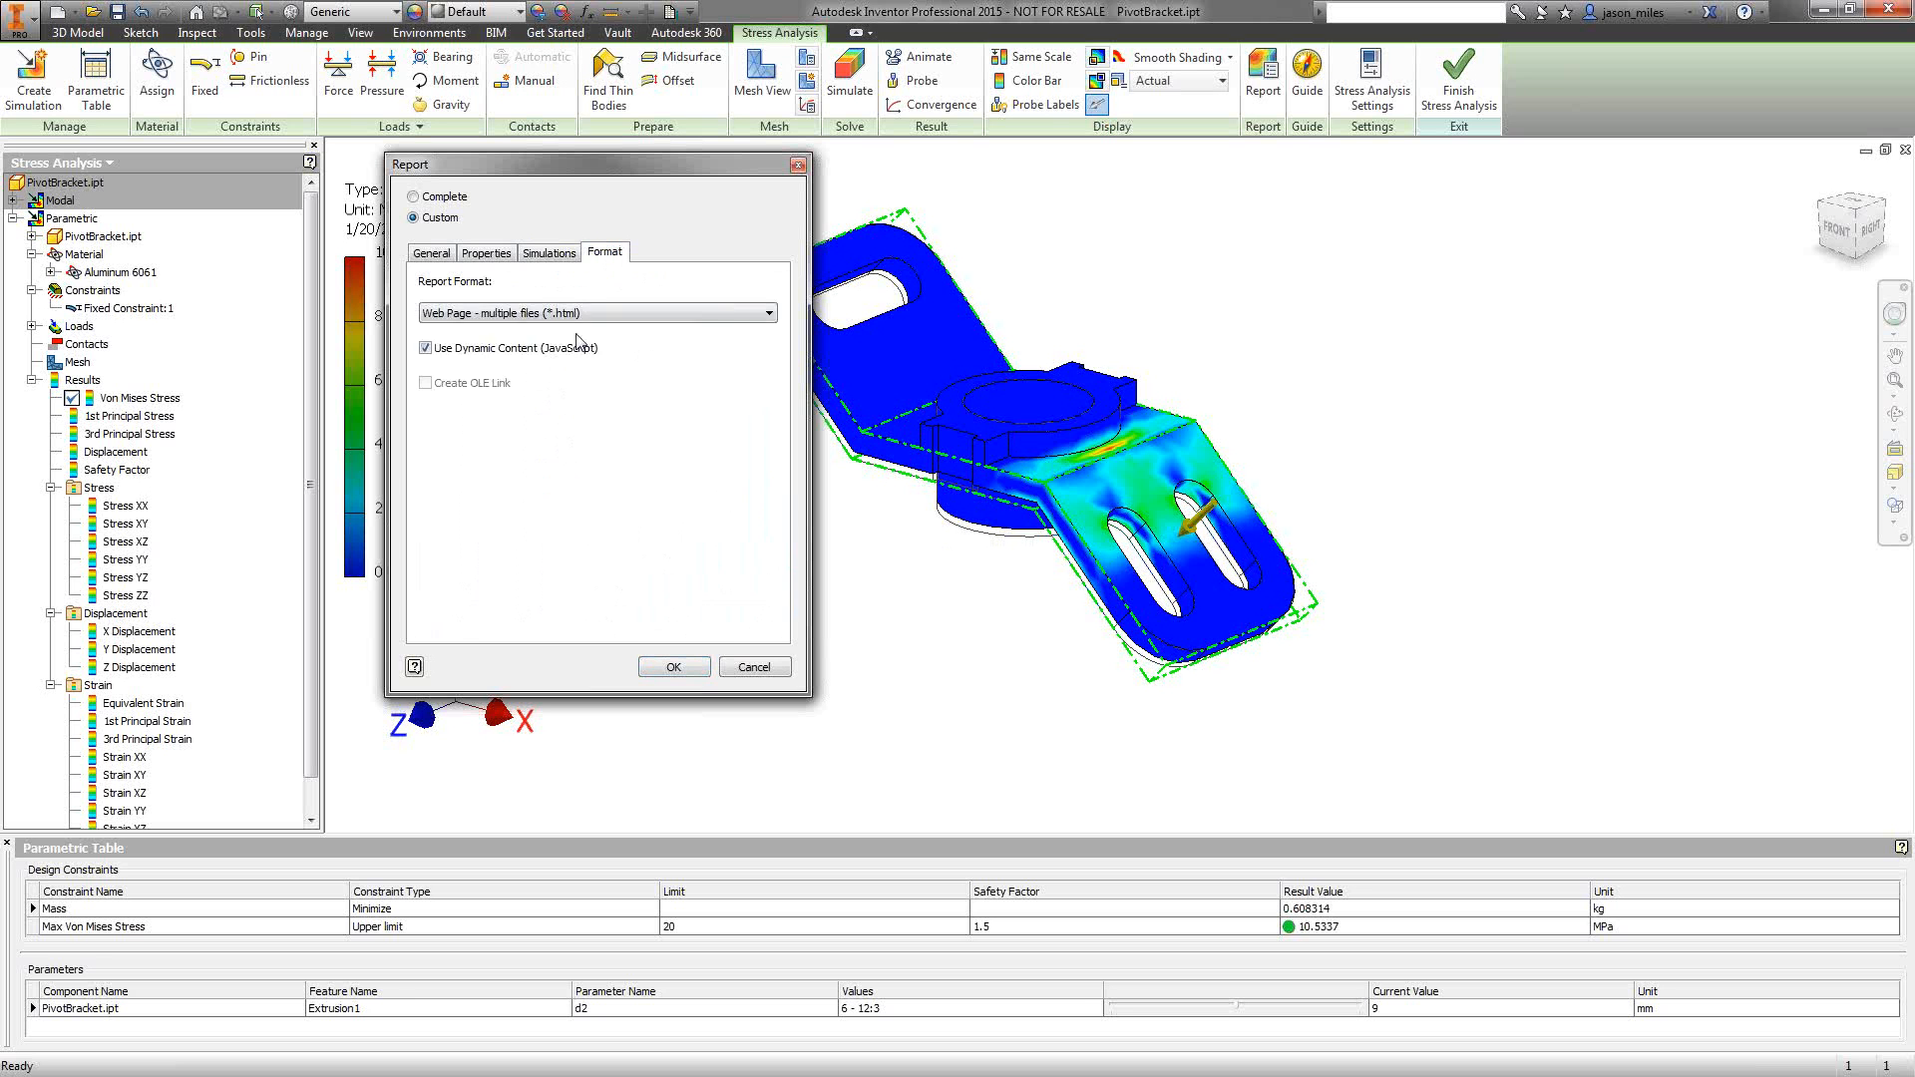
click(581, 315)
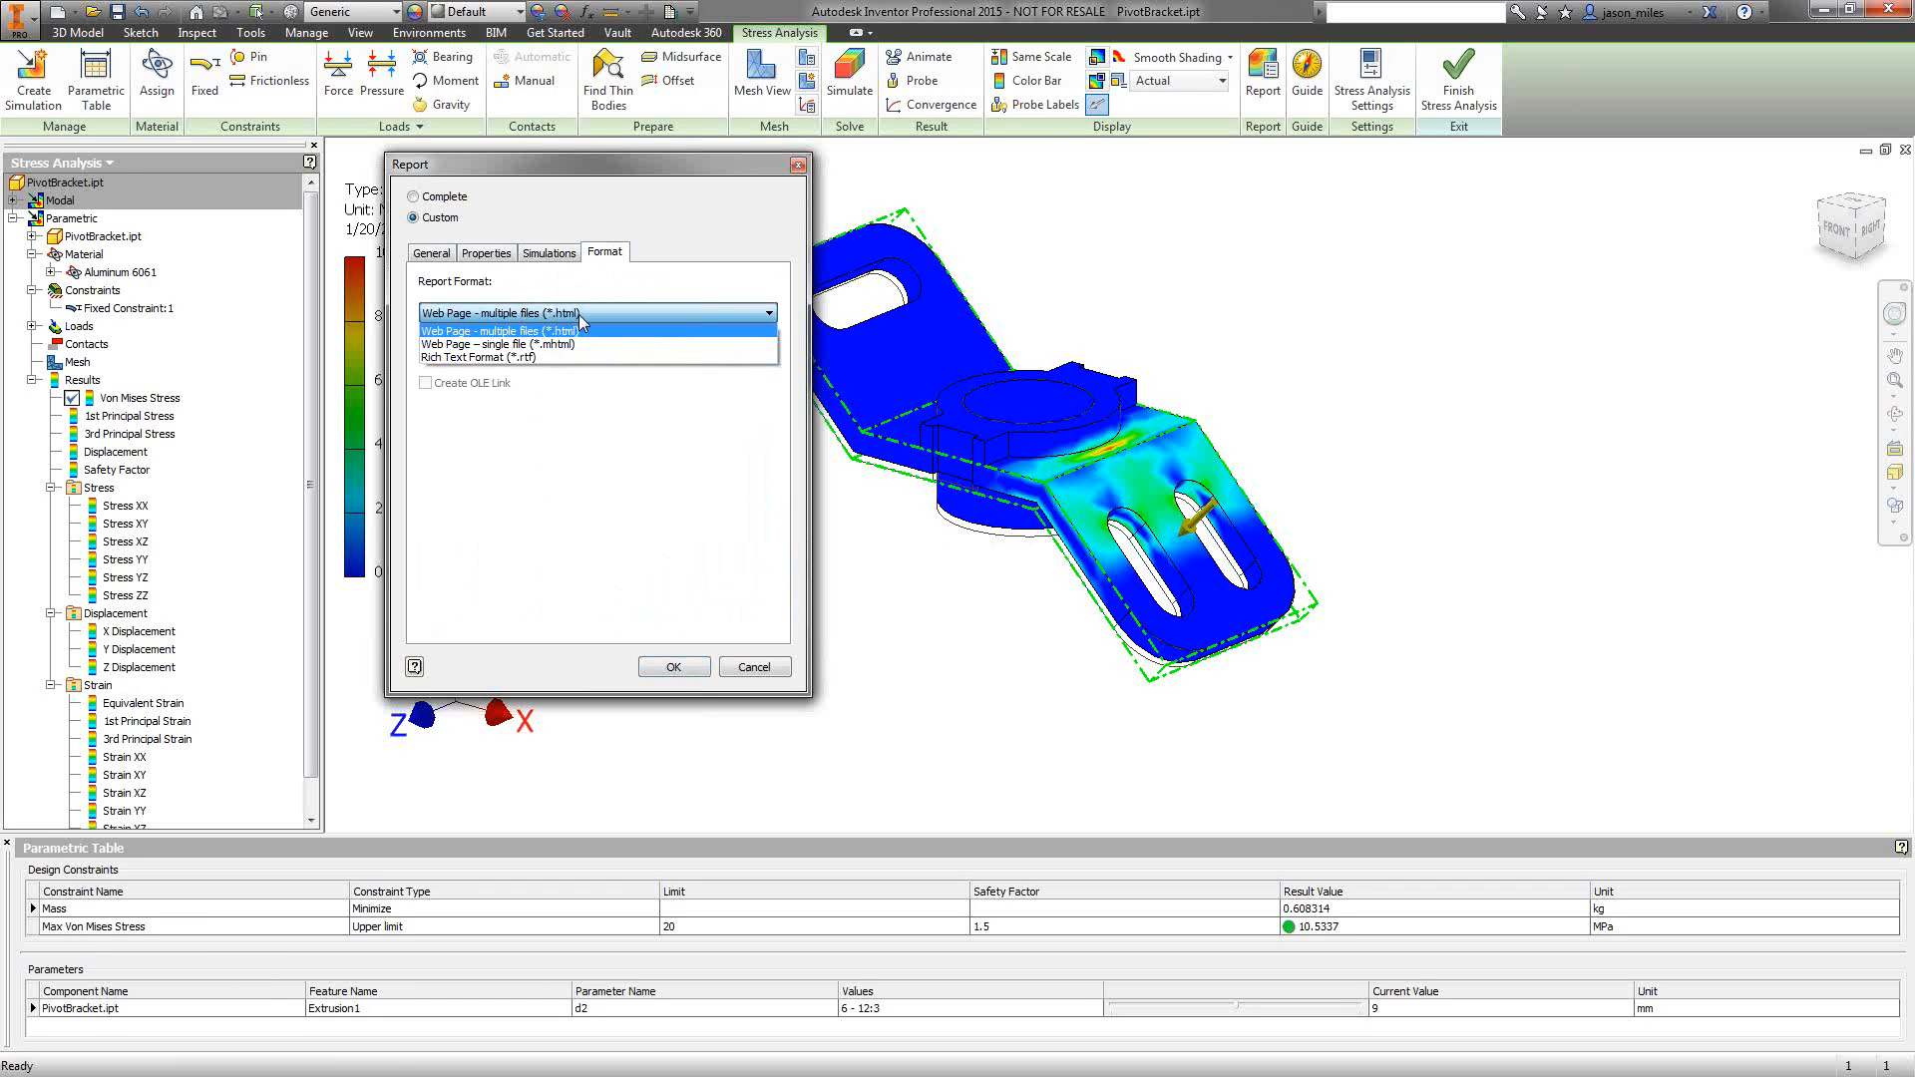
click(526, 333)
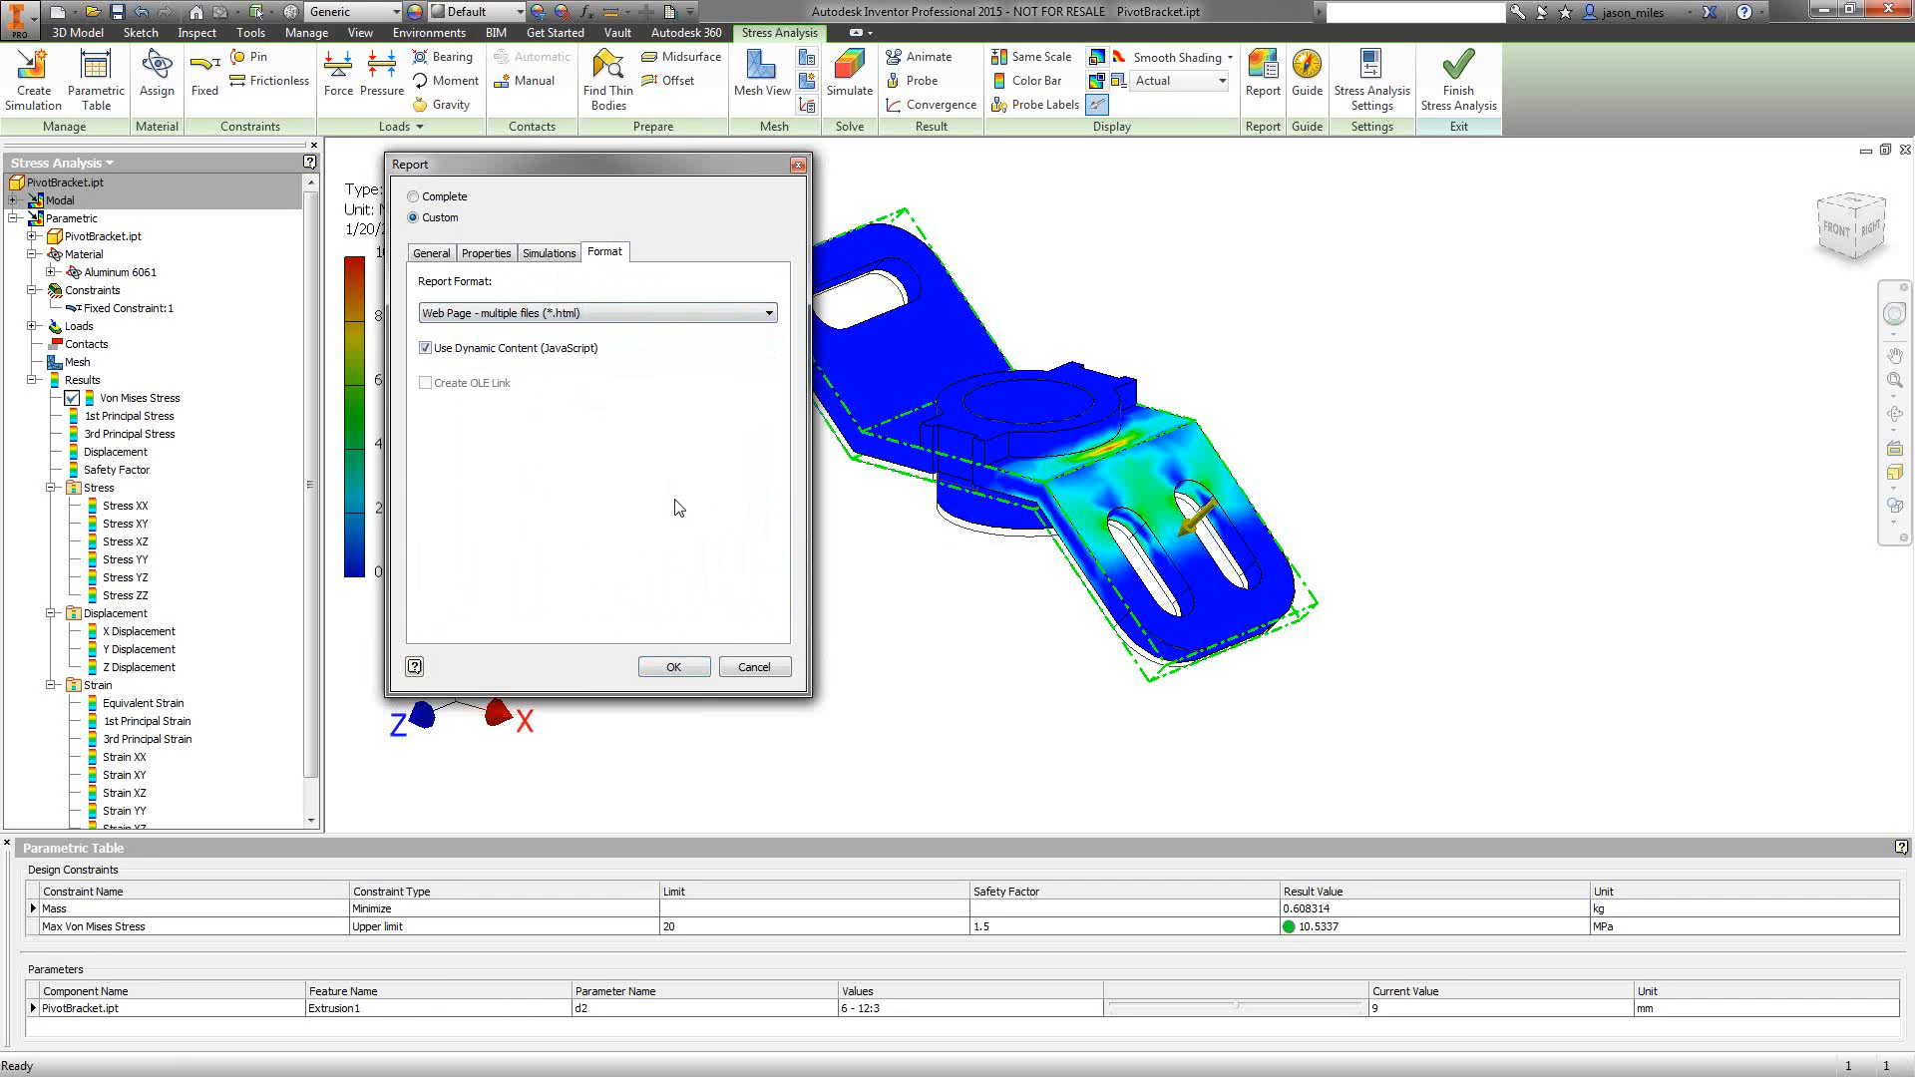
click(674, 667)
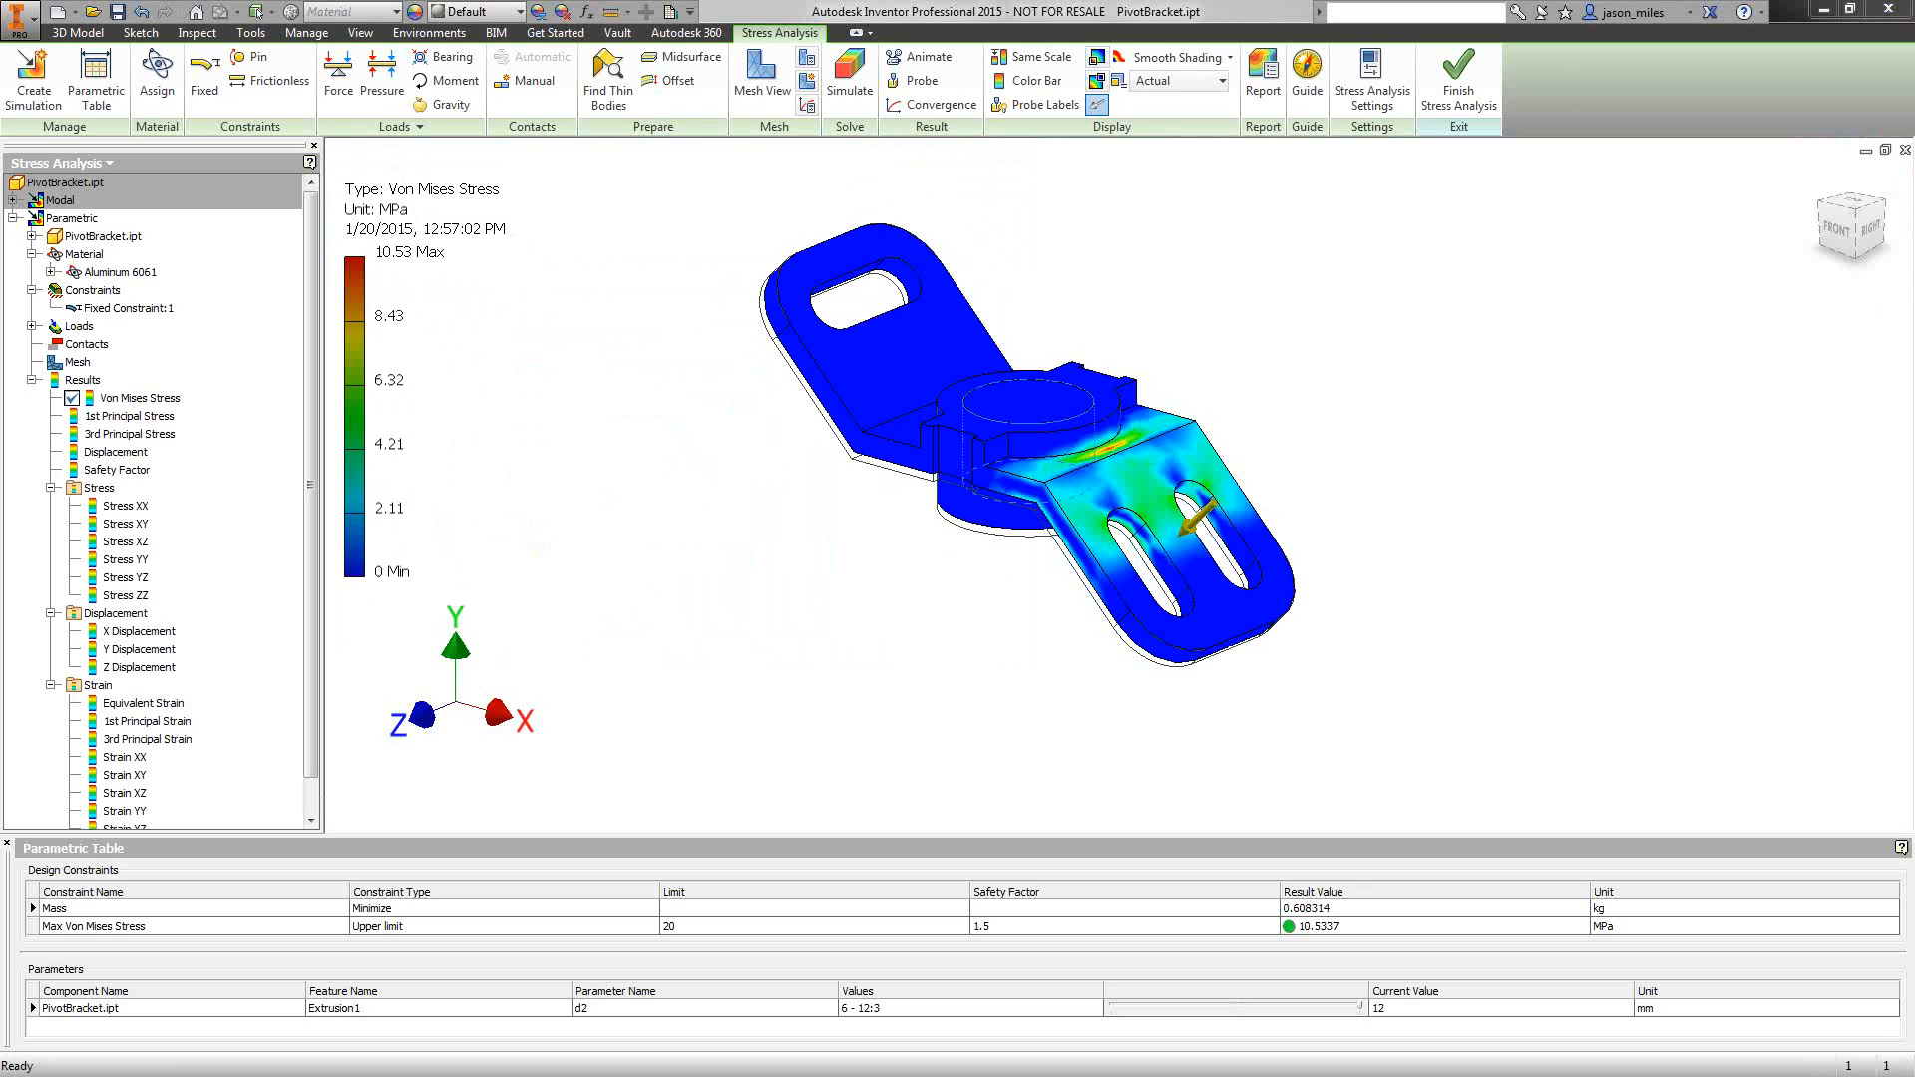
- Maximize the generated Stress Analysis Report and review its project info, physical properties, mesh settings, design constraints and parameter definition
drag(470, 160, 1180, 3)
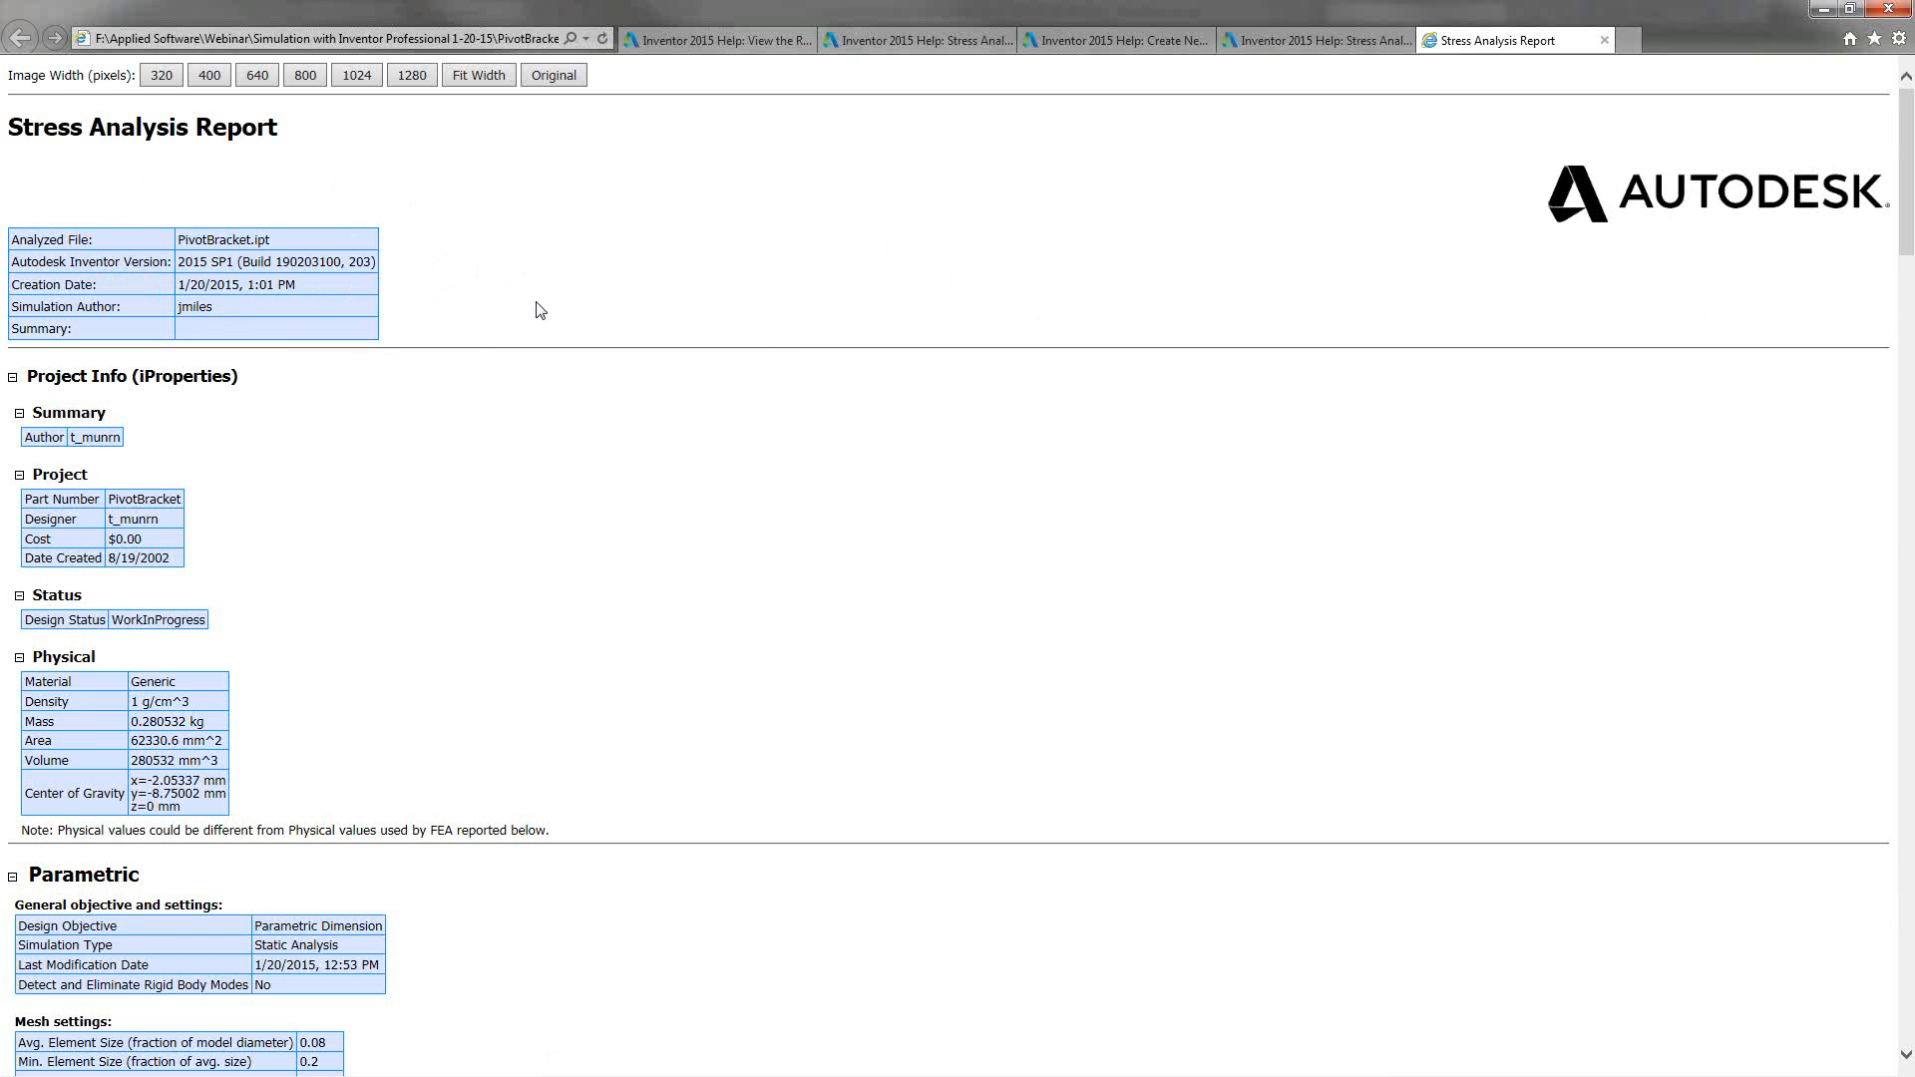
scroll(539, 310, down, 3)
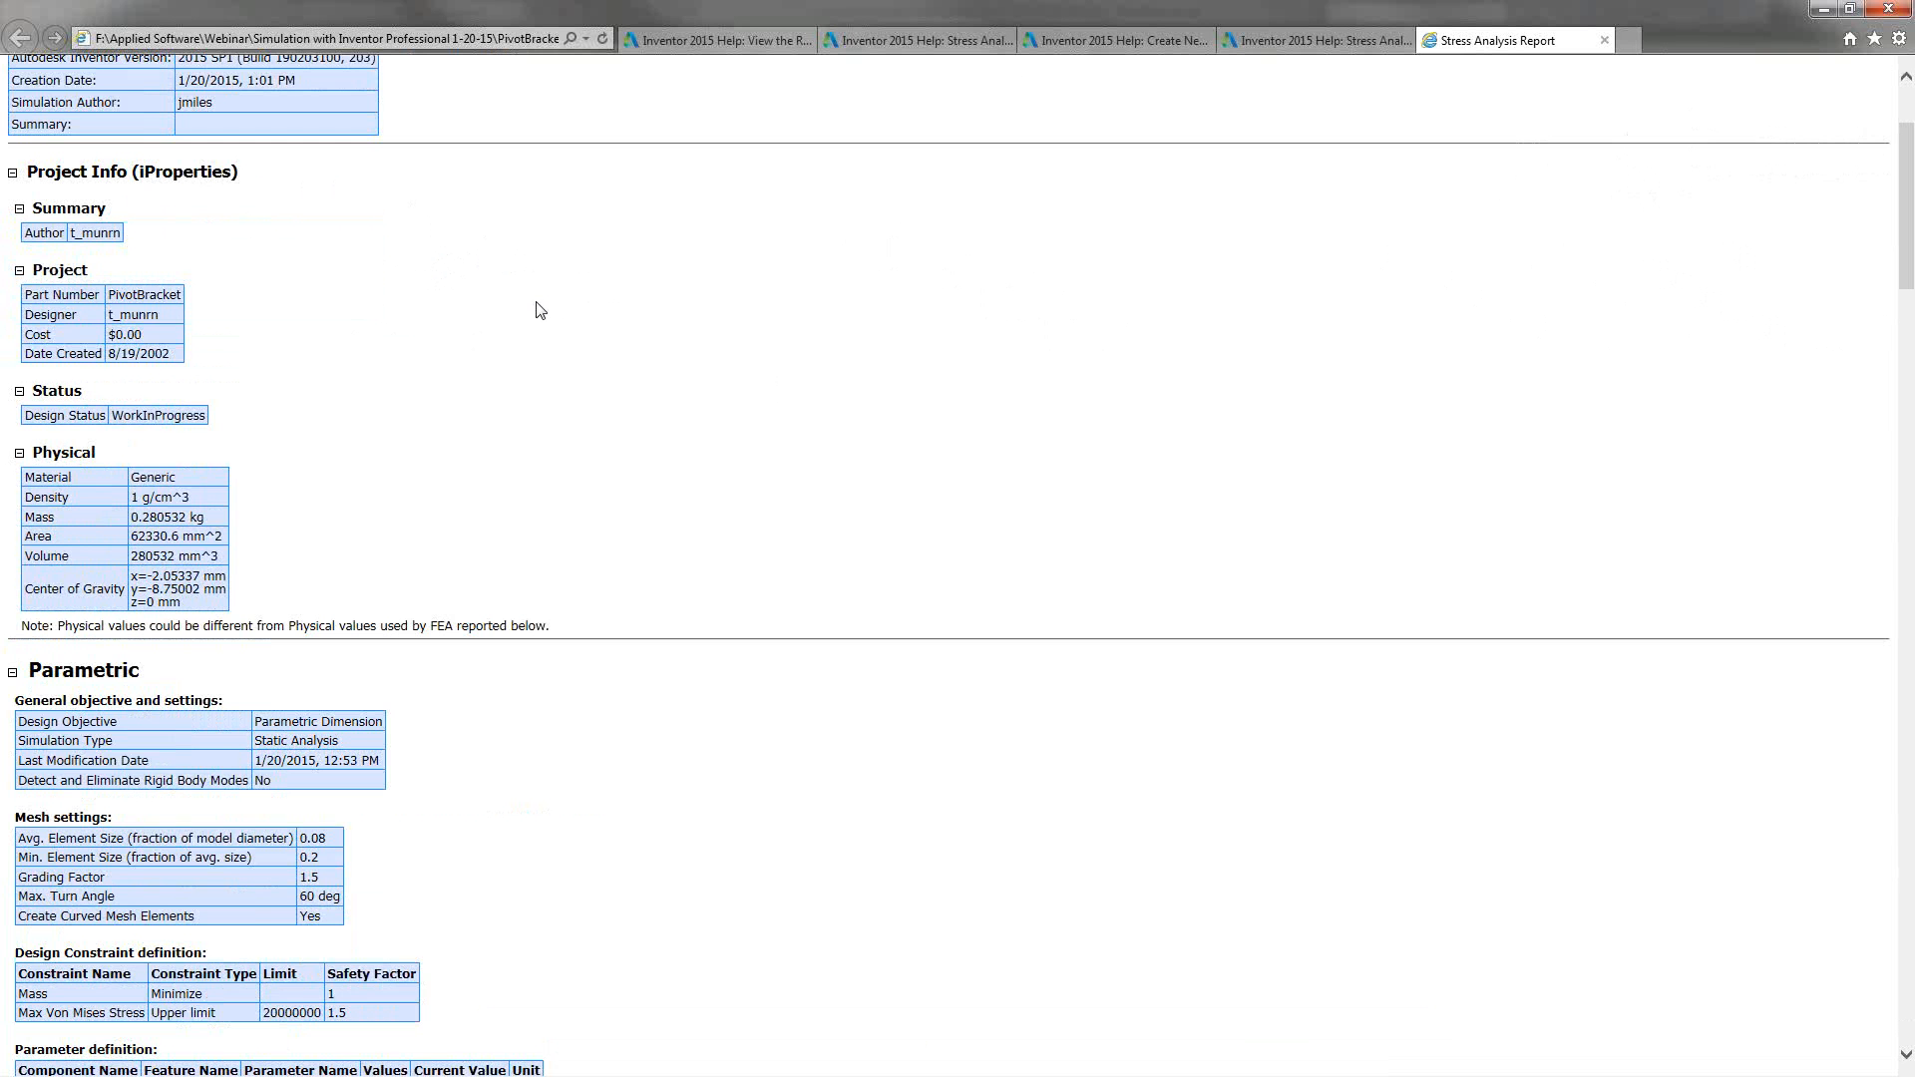
scroll(539, 311, up, 1)
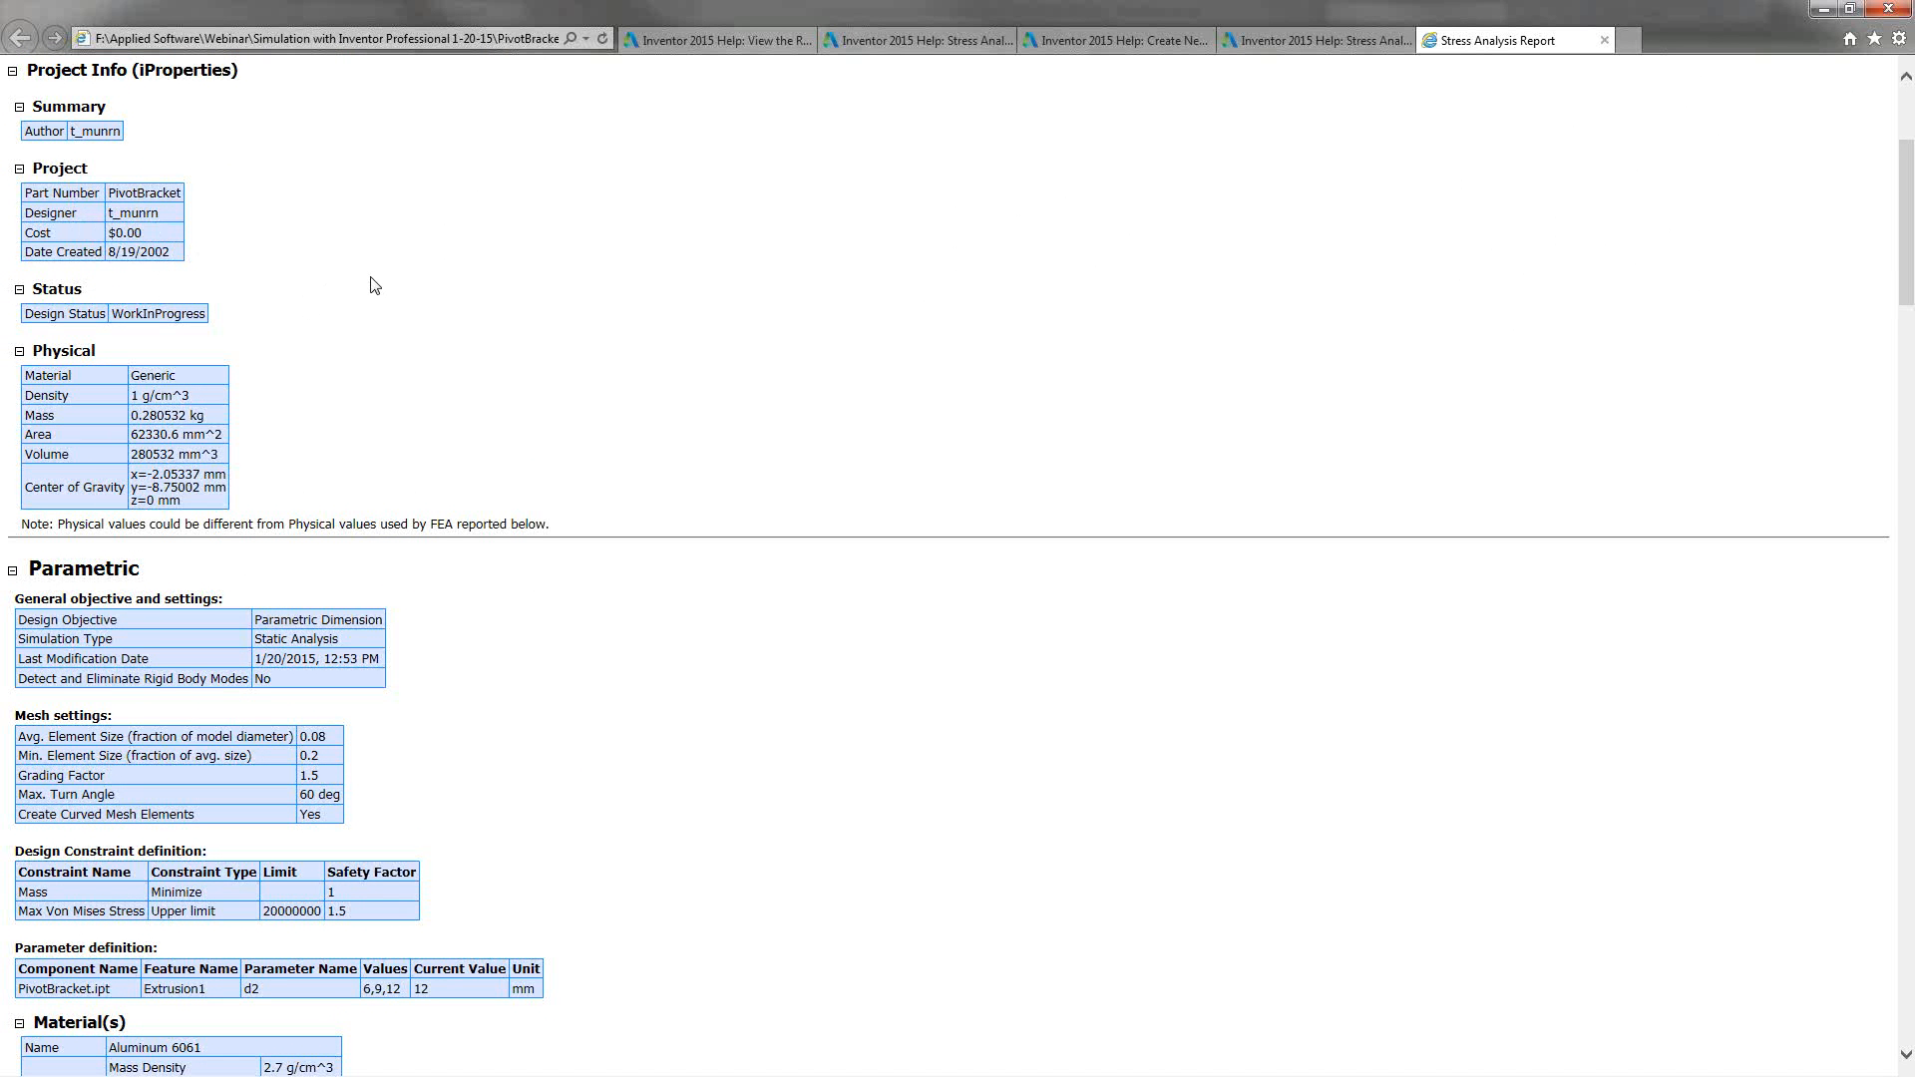
scroll(374, 286, down, 3)
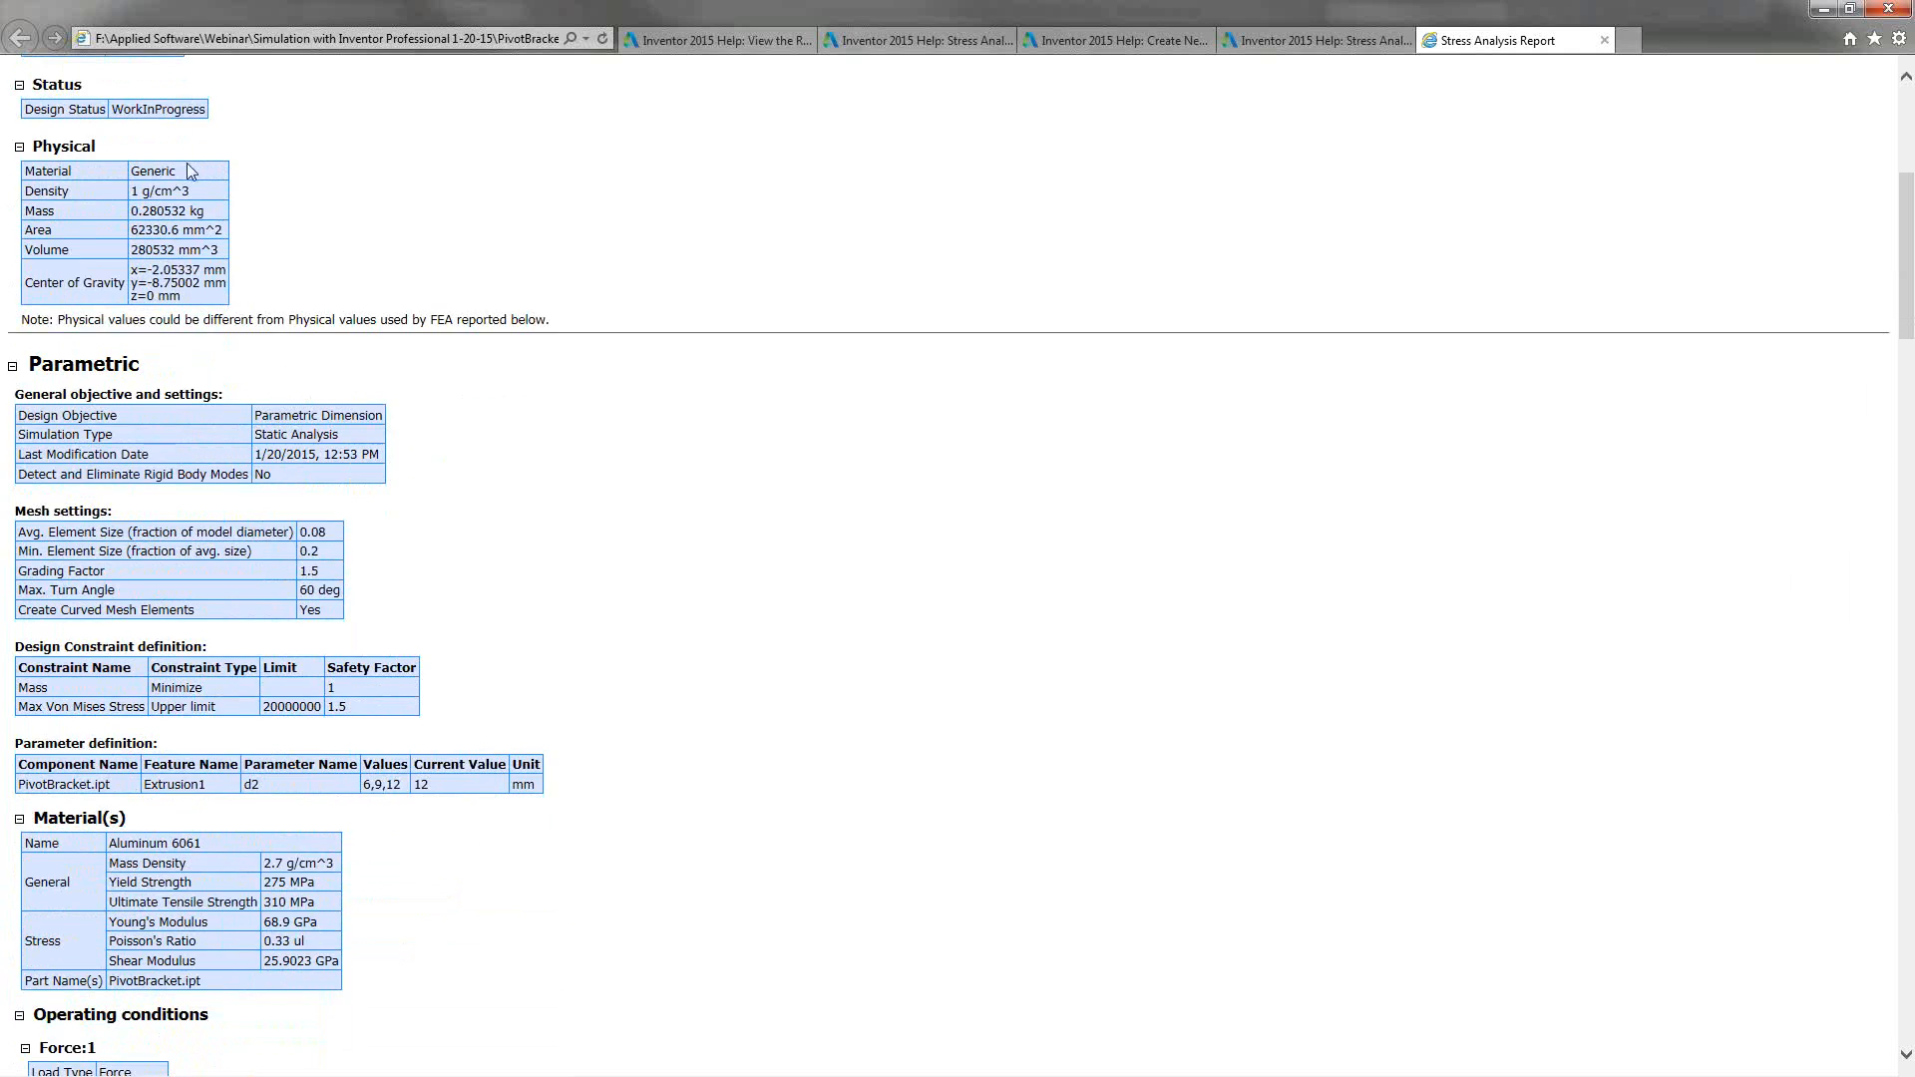
scroll(393, 157, down, 3)
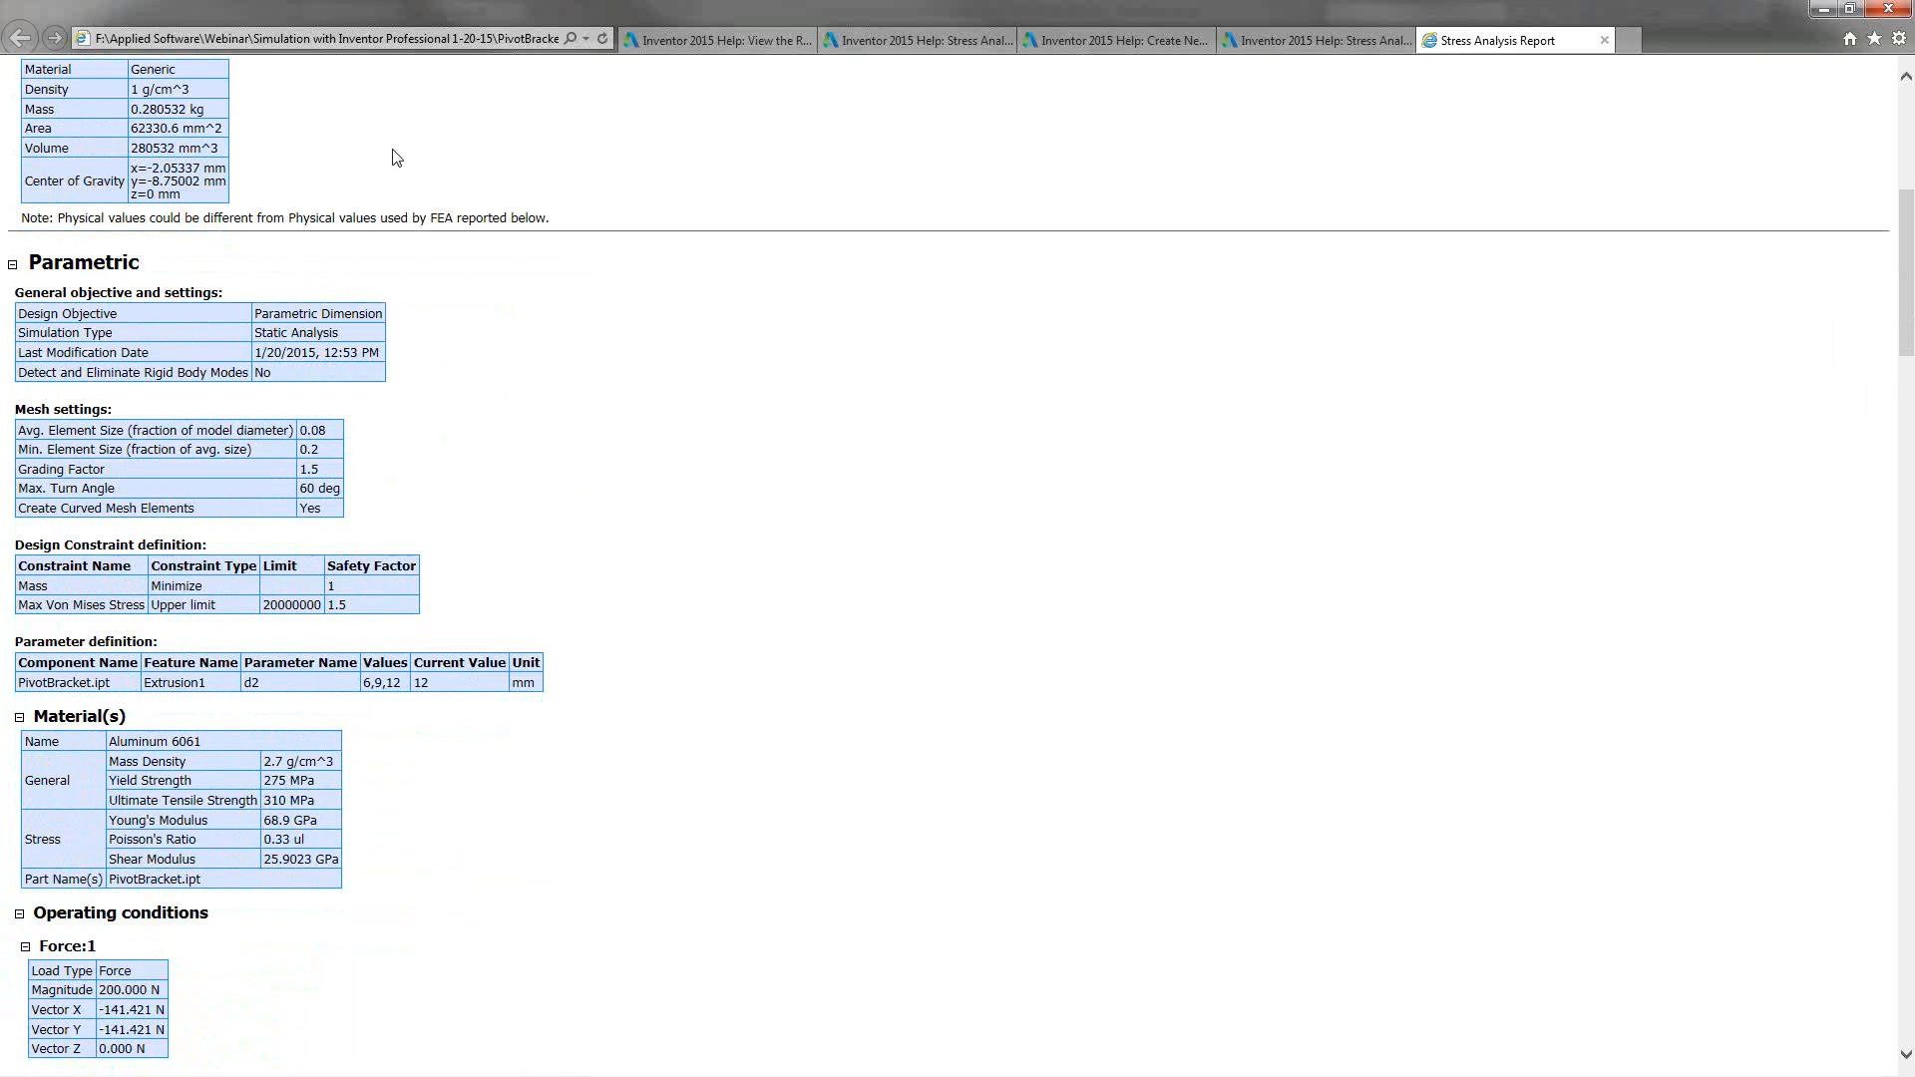
scroll(393, 157, down, 3)
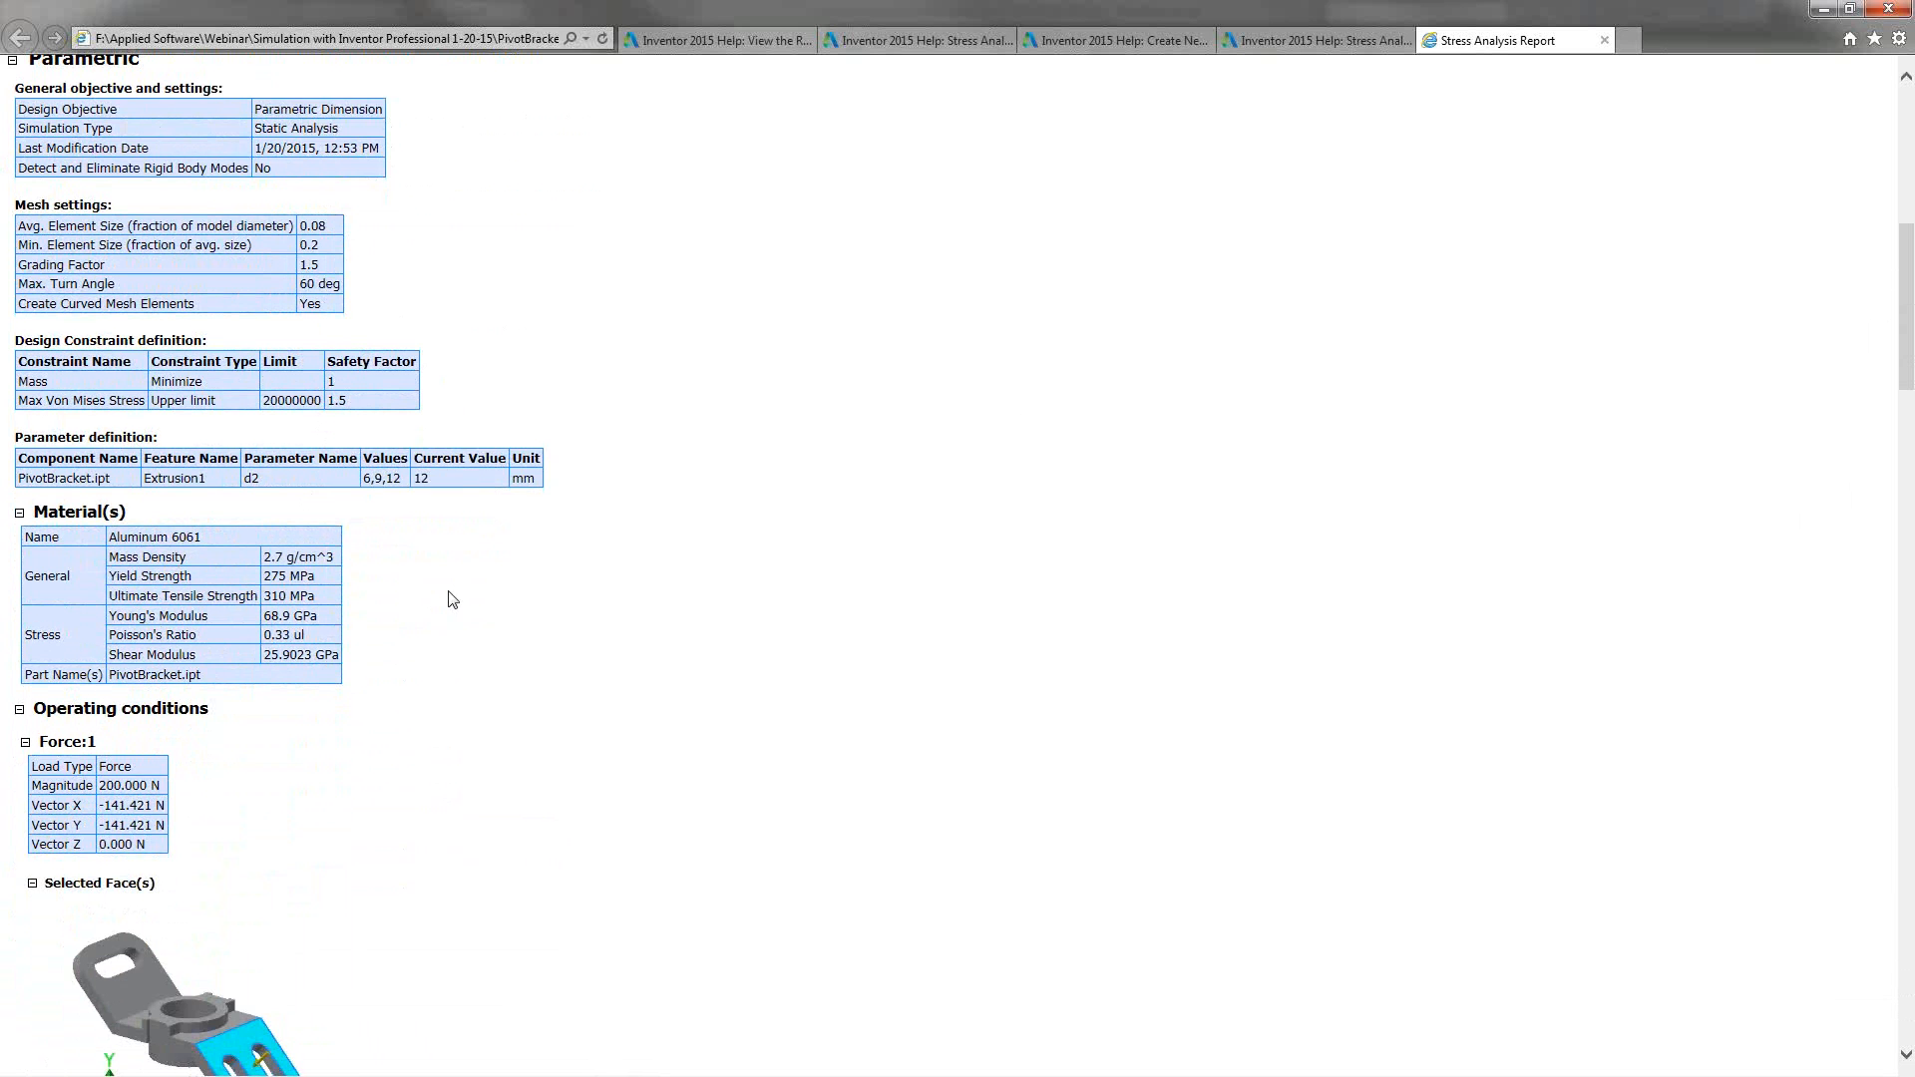
- Review the report's material properties and operating conditions, including the selected faces for Force:1 and Fixed Constraint:1
scroll(452, 598, down, 1)
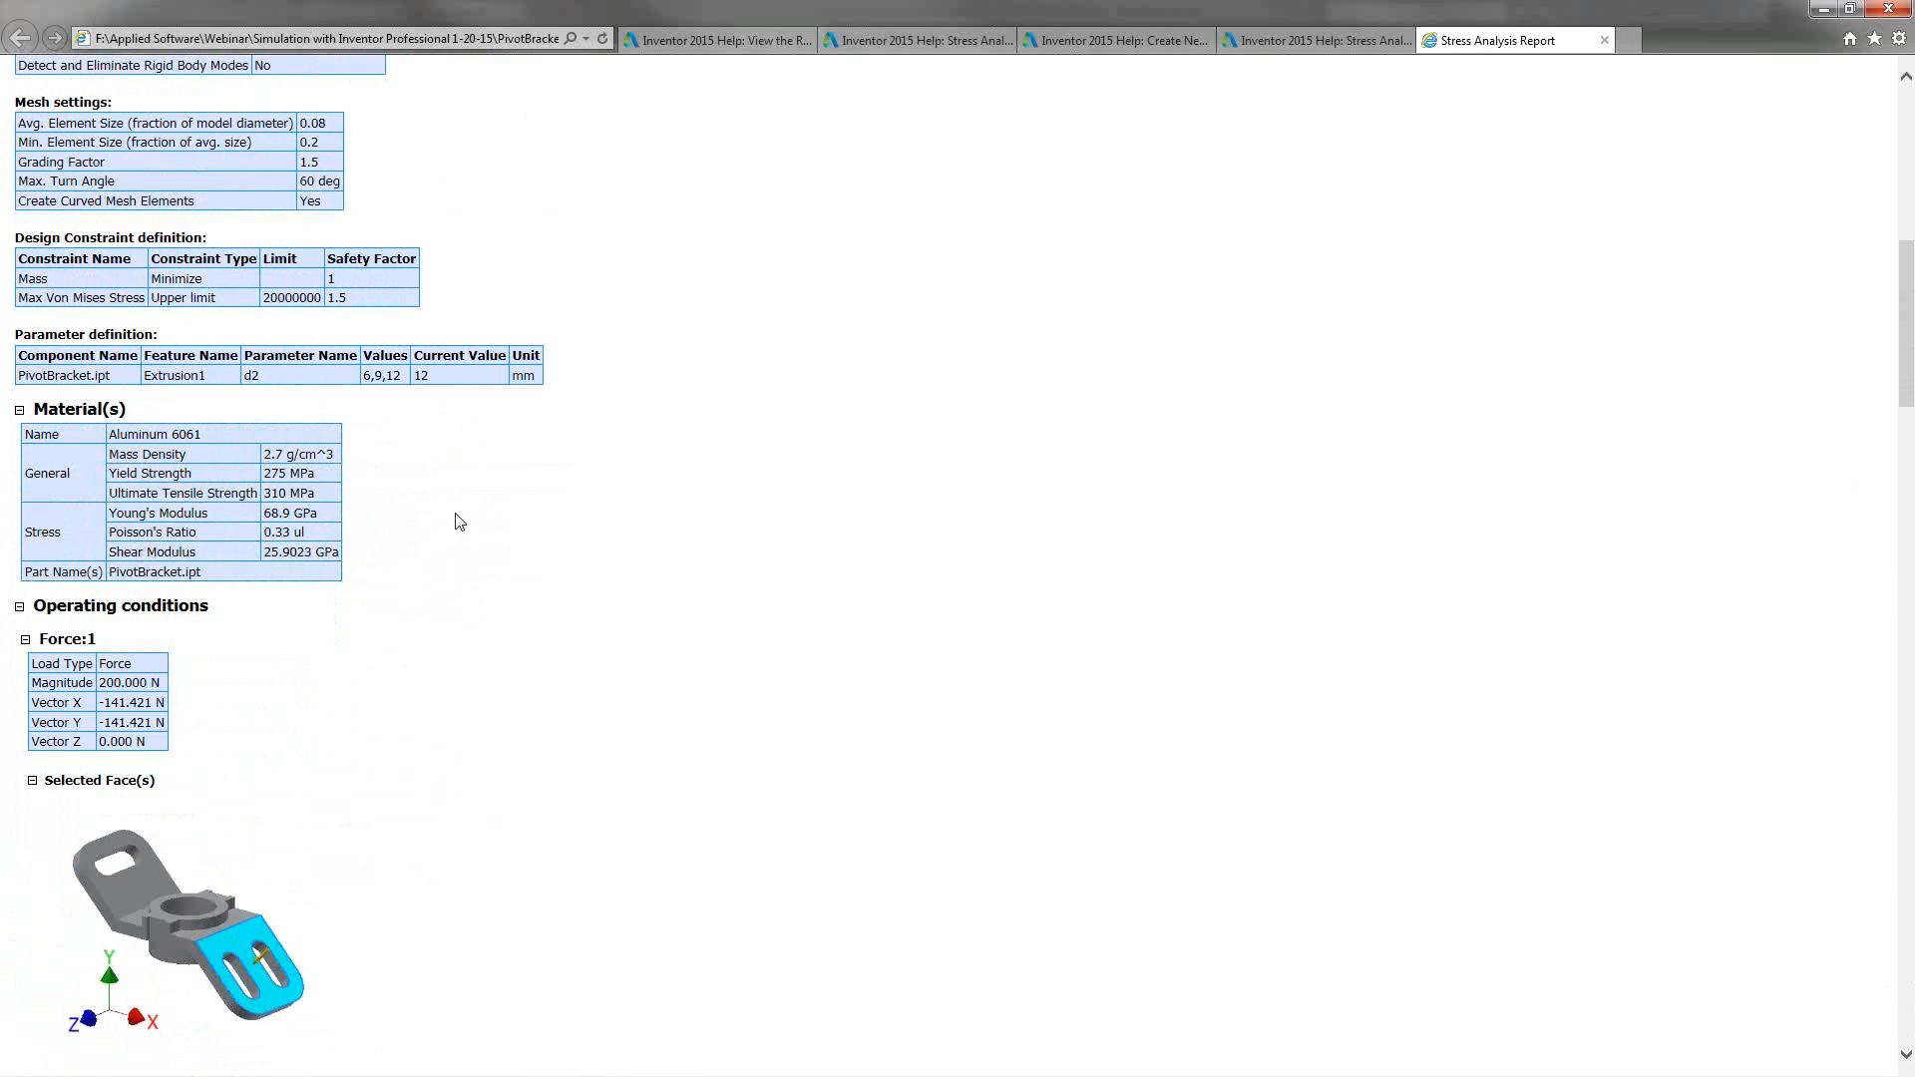
scroll(458, 518, down, 3)
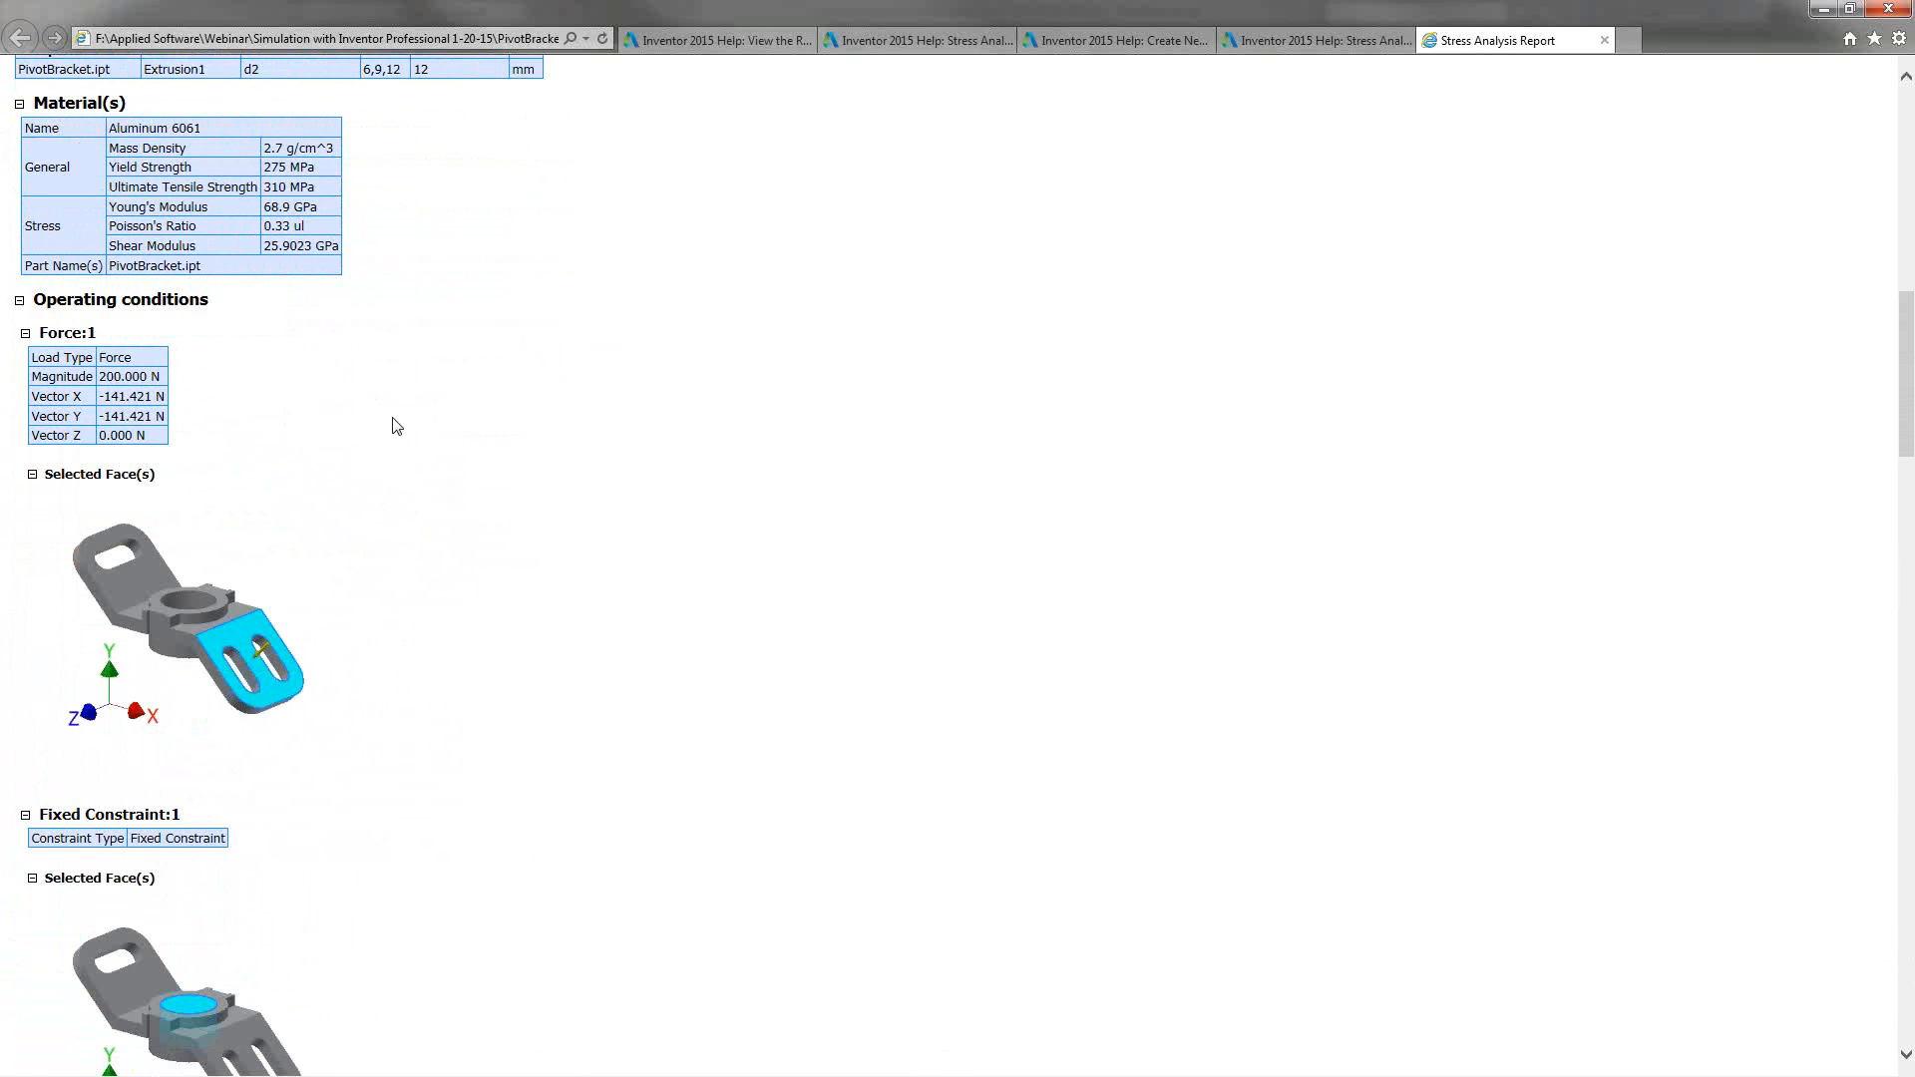
scroll(396, 426, down, 3)
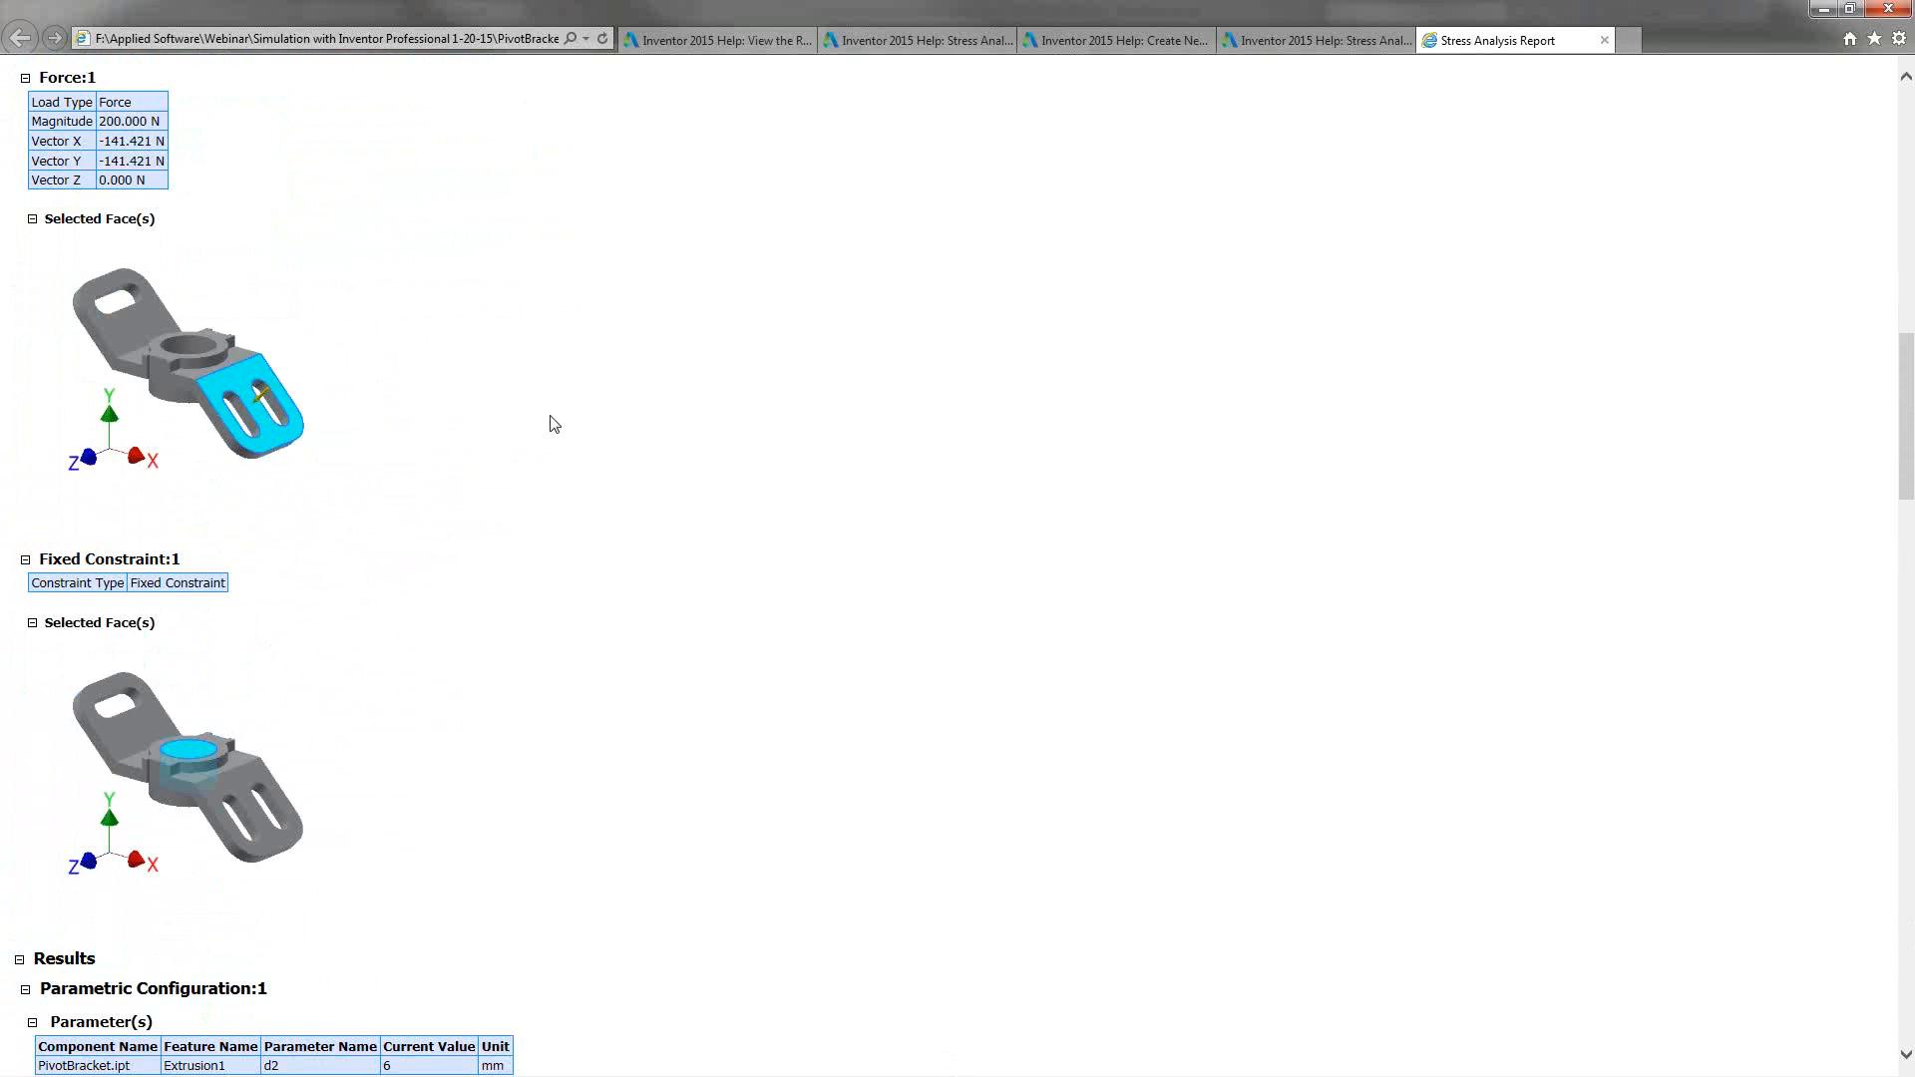
scroll(550, 424, down, 4)
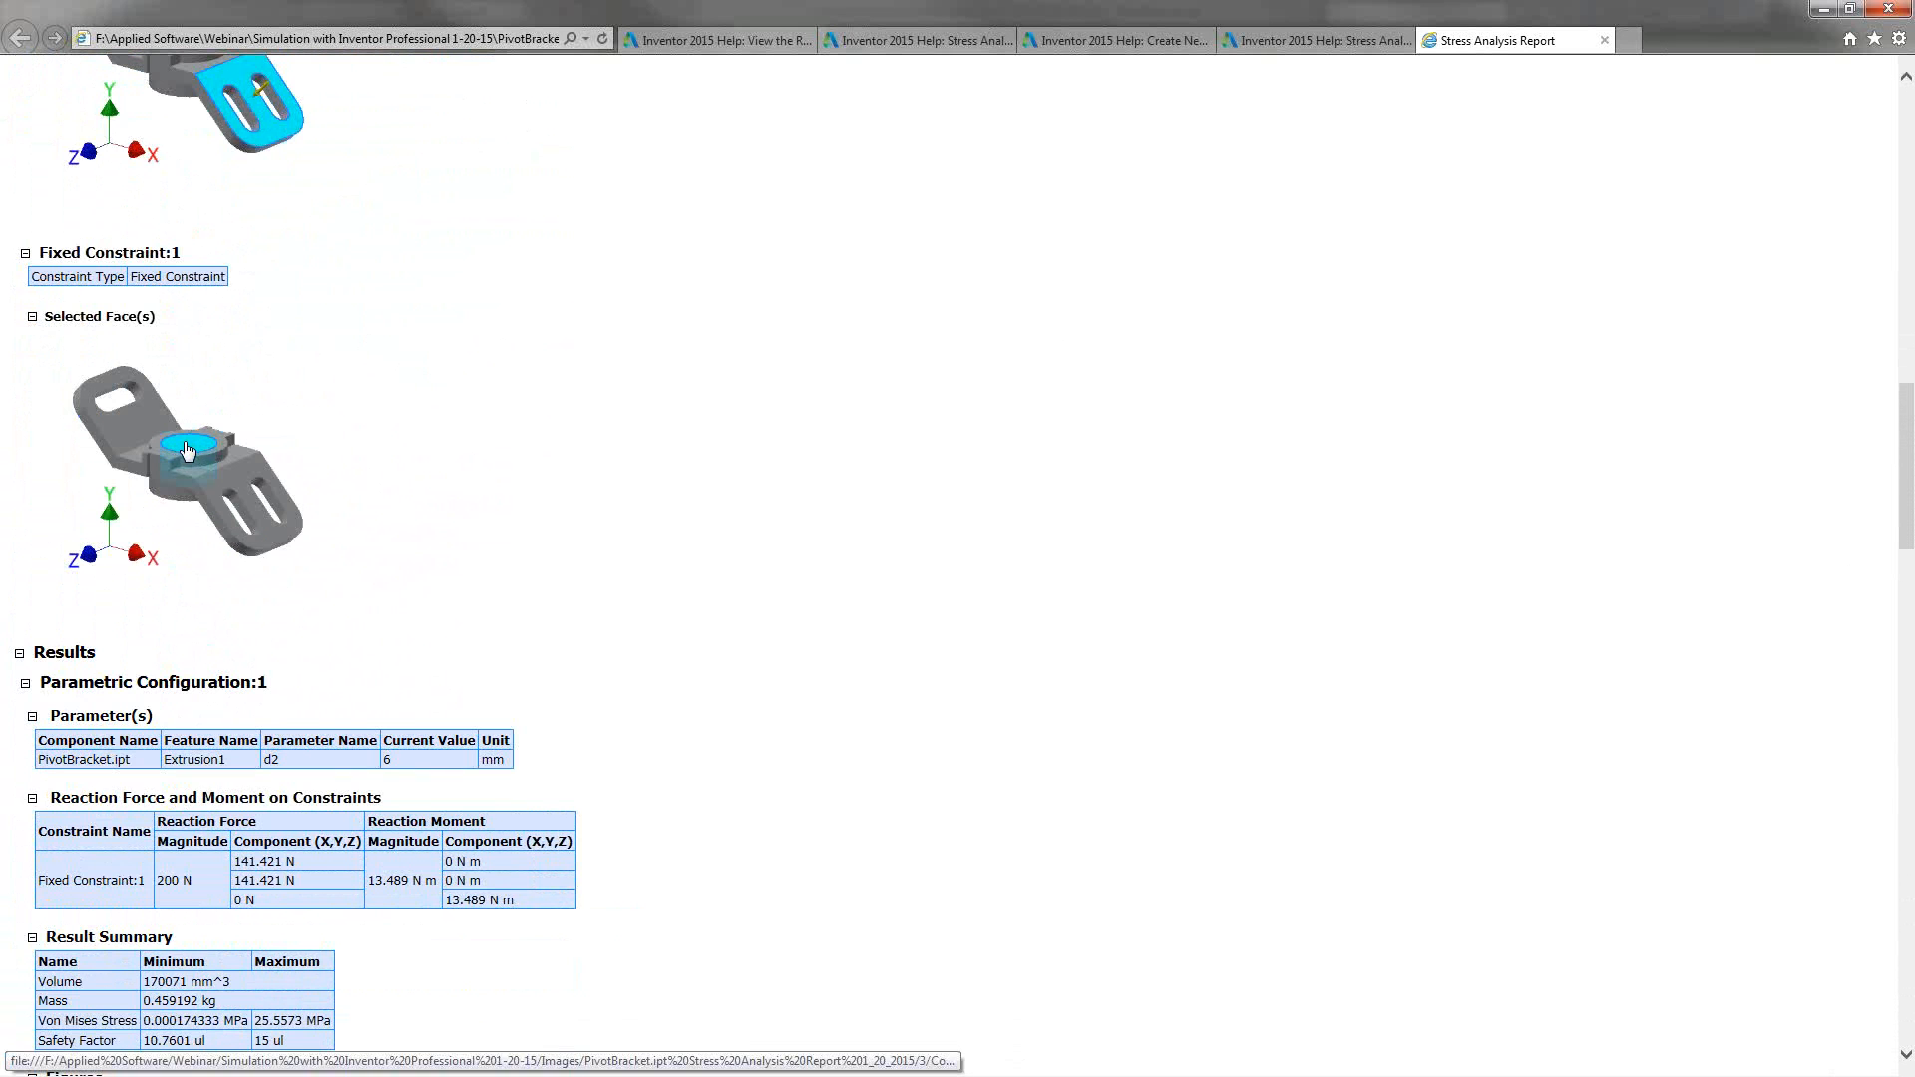
scroll(561, 413, down, 3)
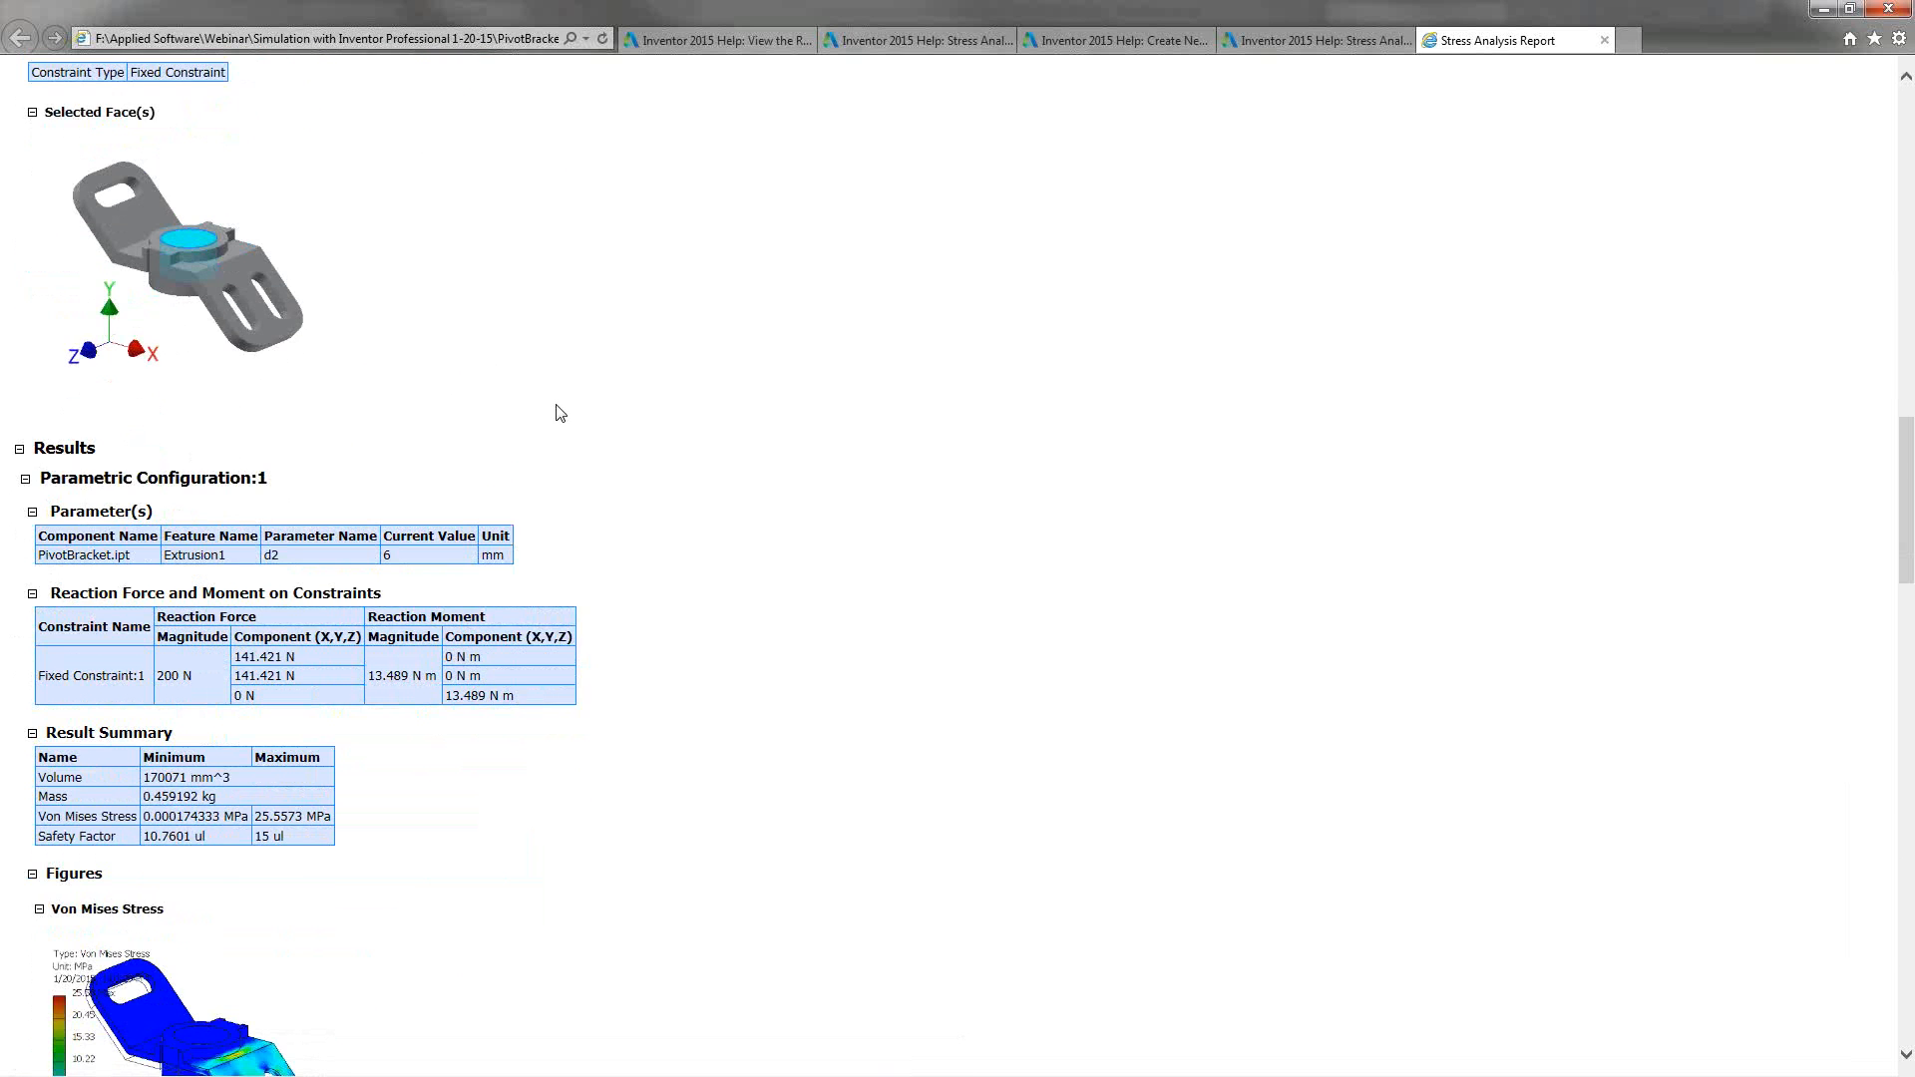
- Examine the Parametric Configuration:1 reaction forces, result summary, and Von Mises Stress and Safety Factor figures in the report
scroll(561, 412, down, 5)
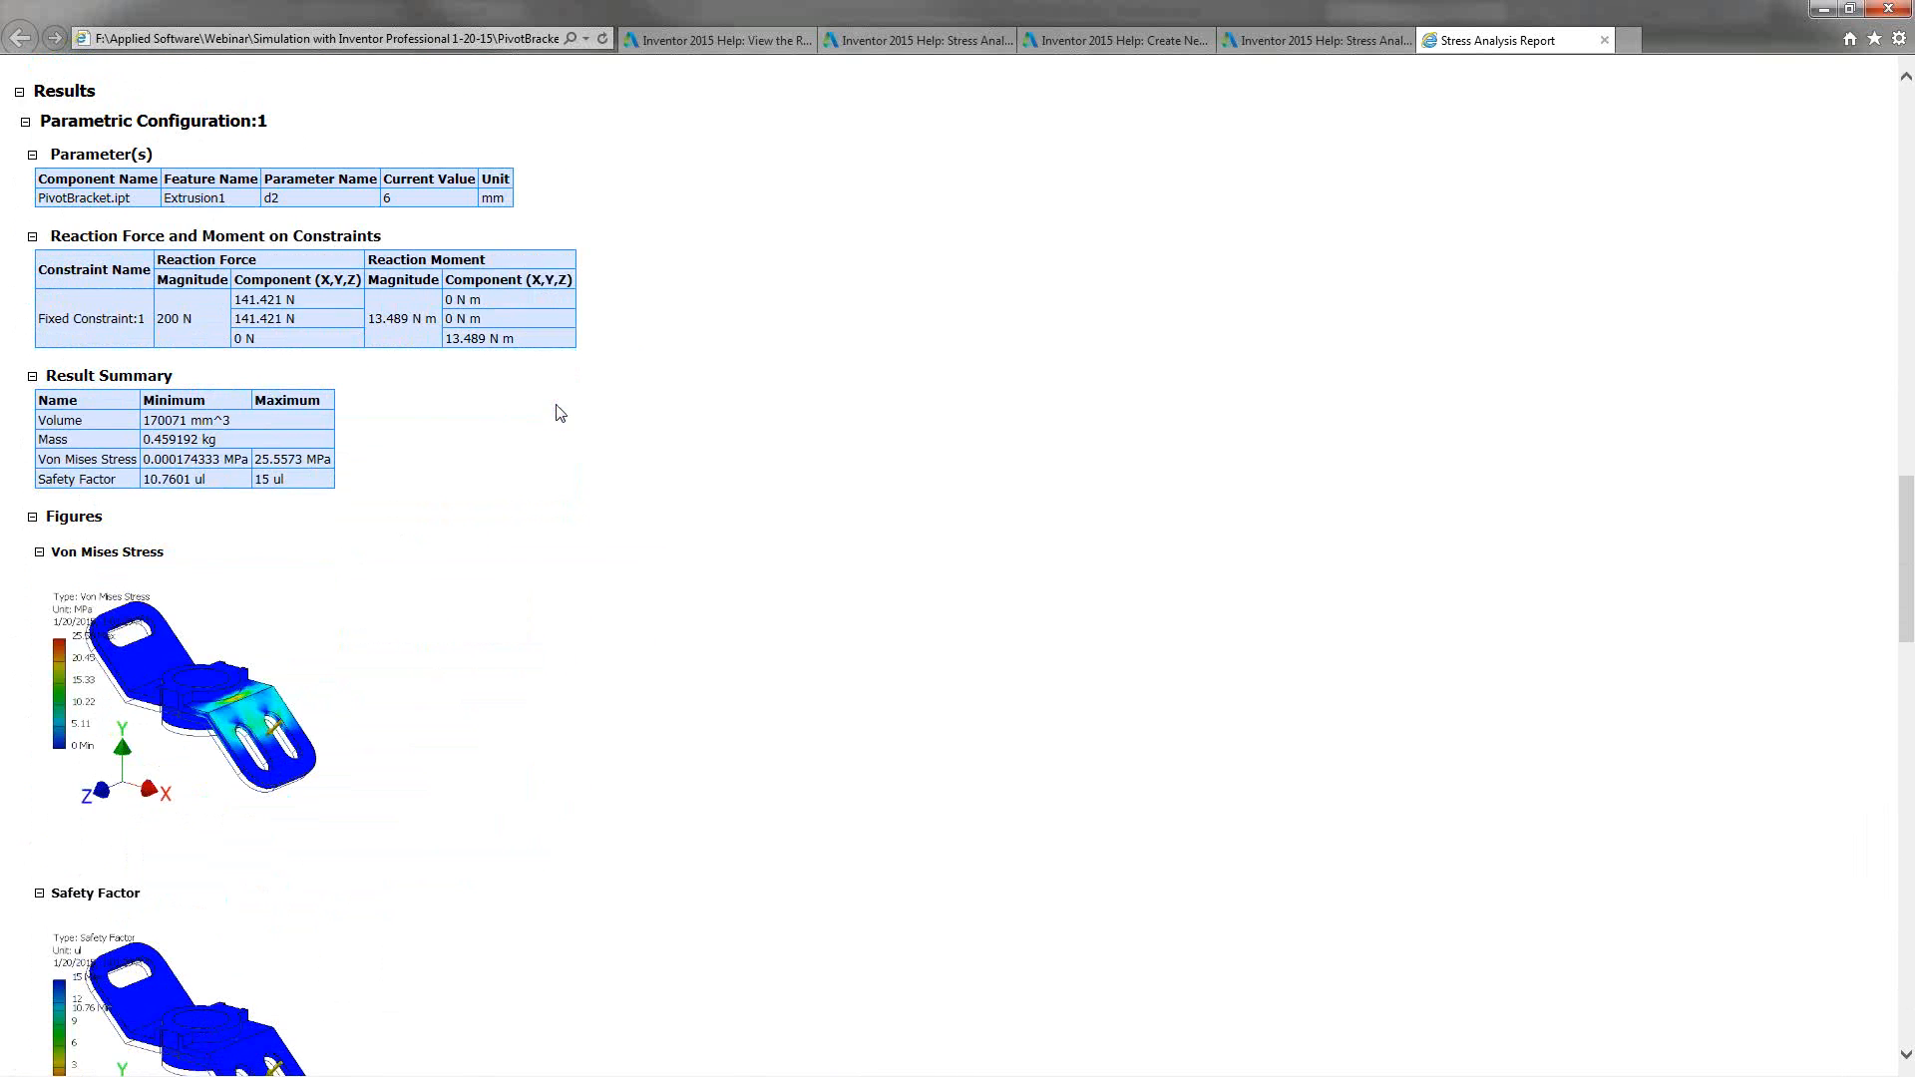
scroll(561, 413, down, 1)
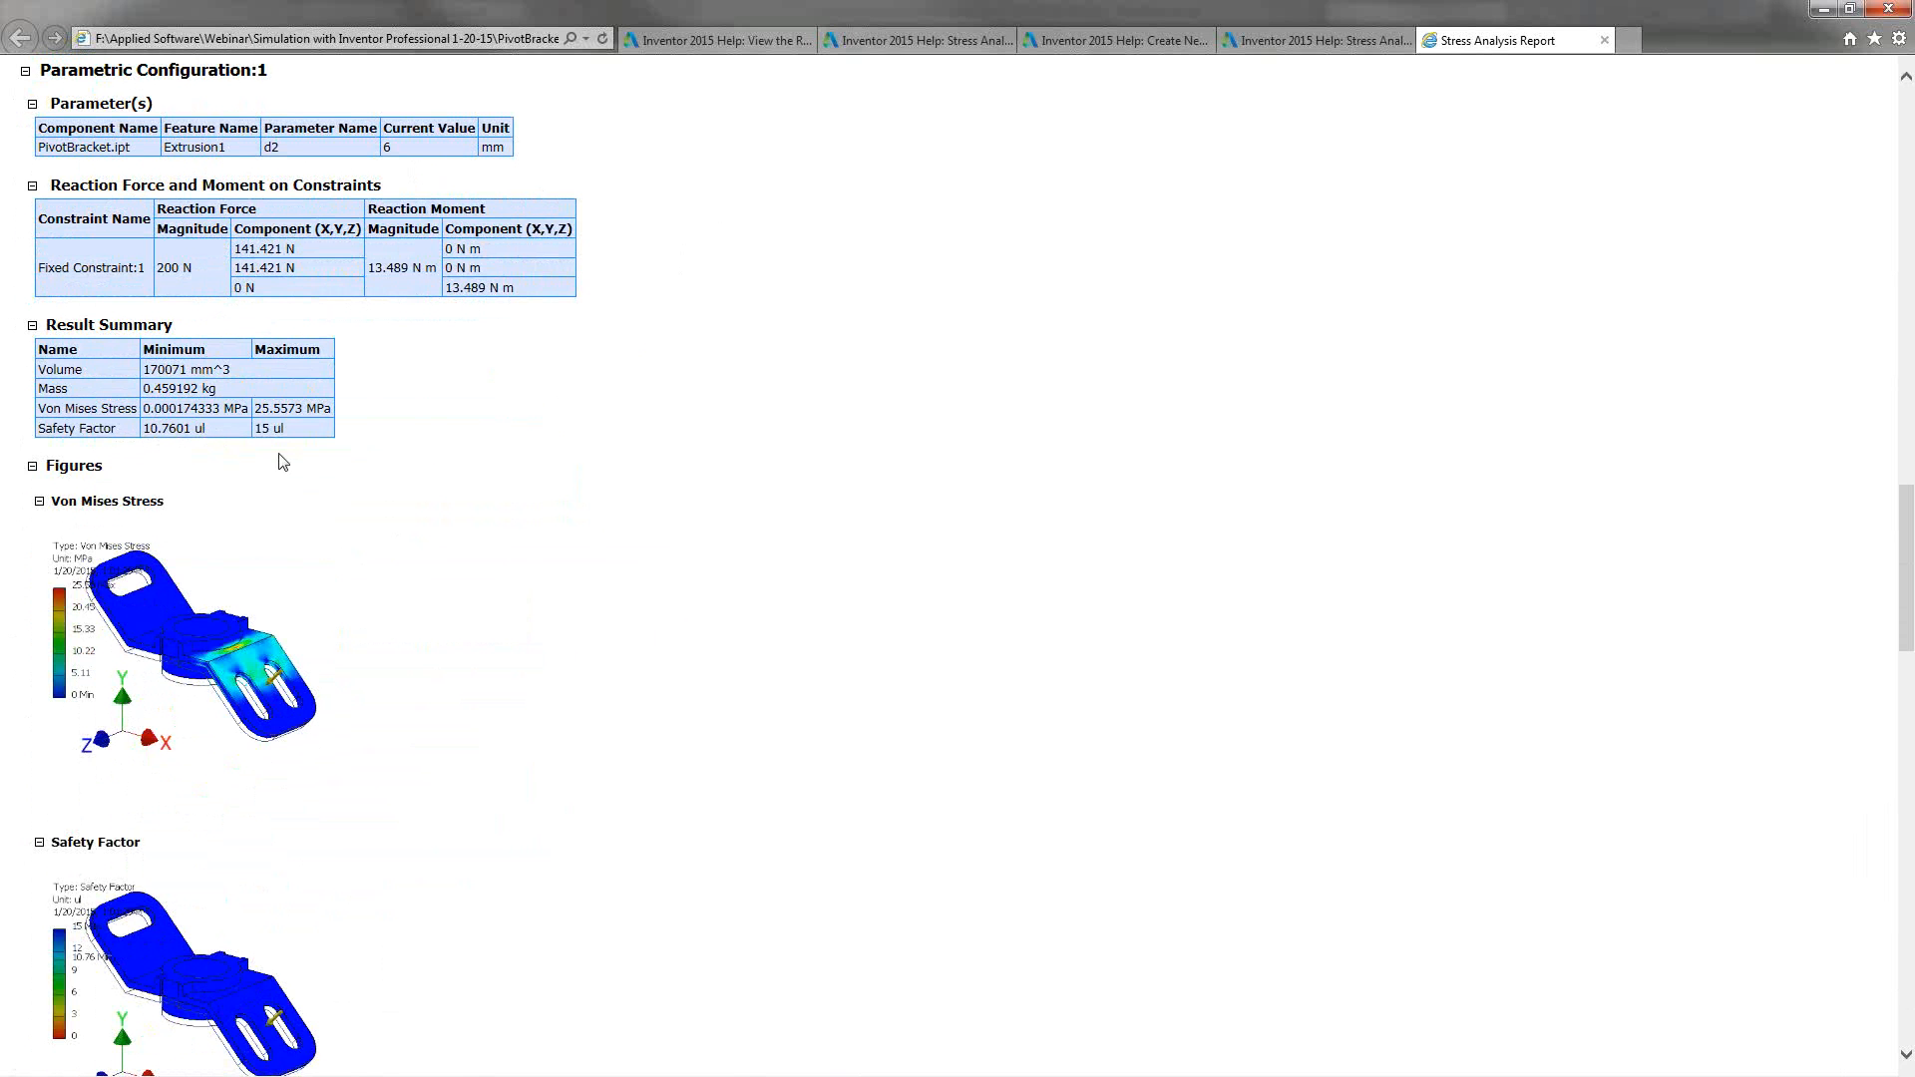
scroll(438, 433, down, 1)
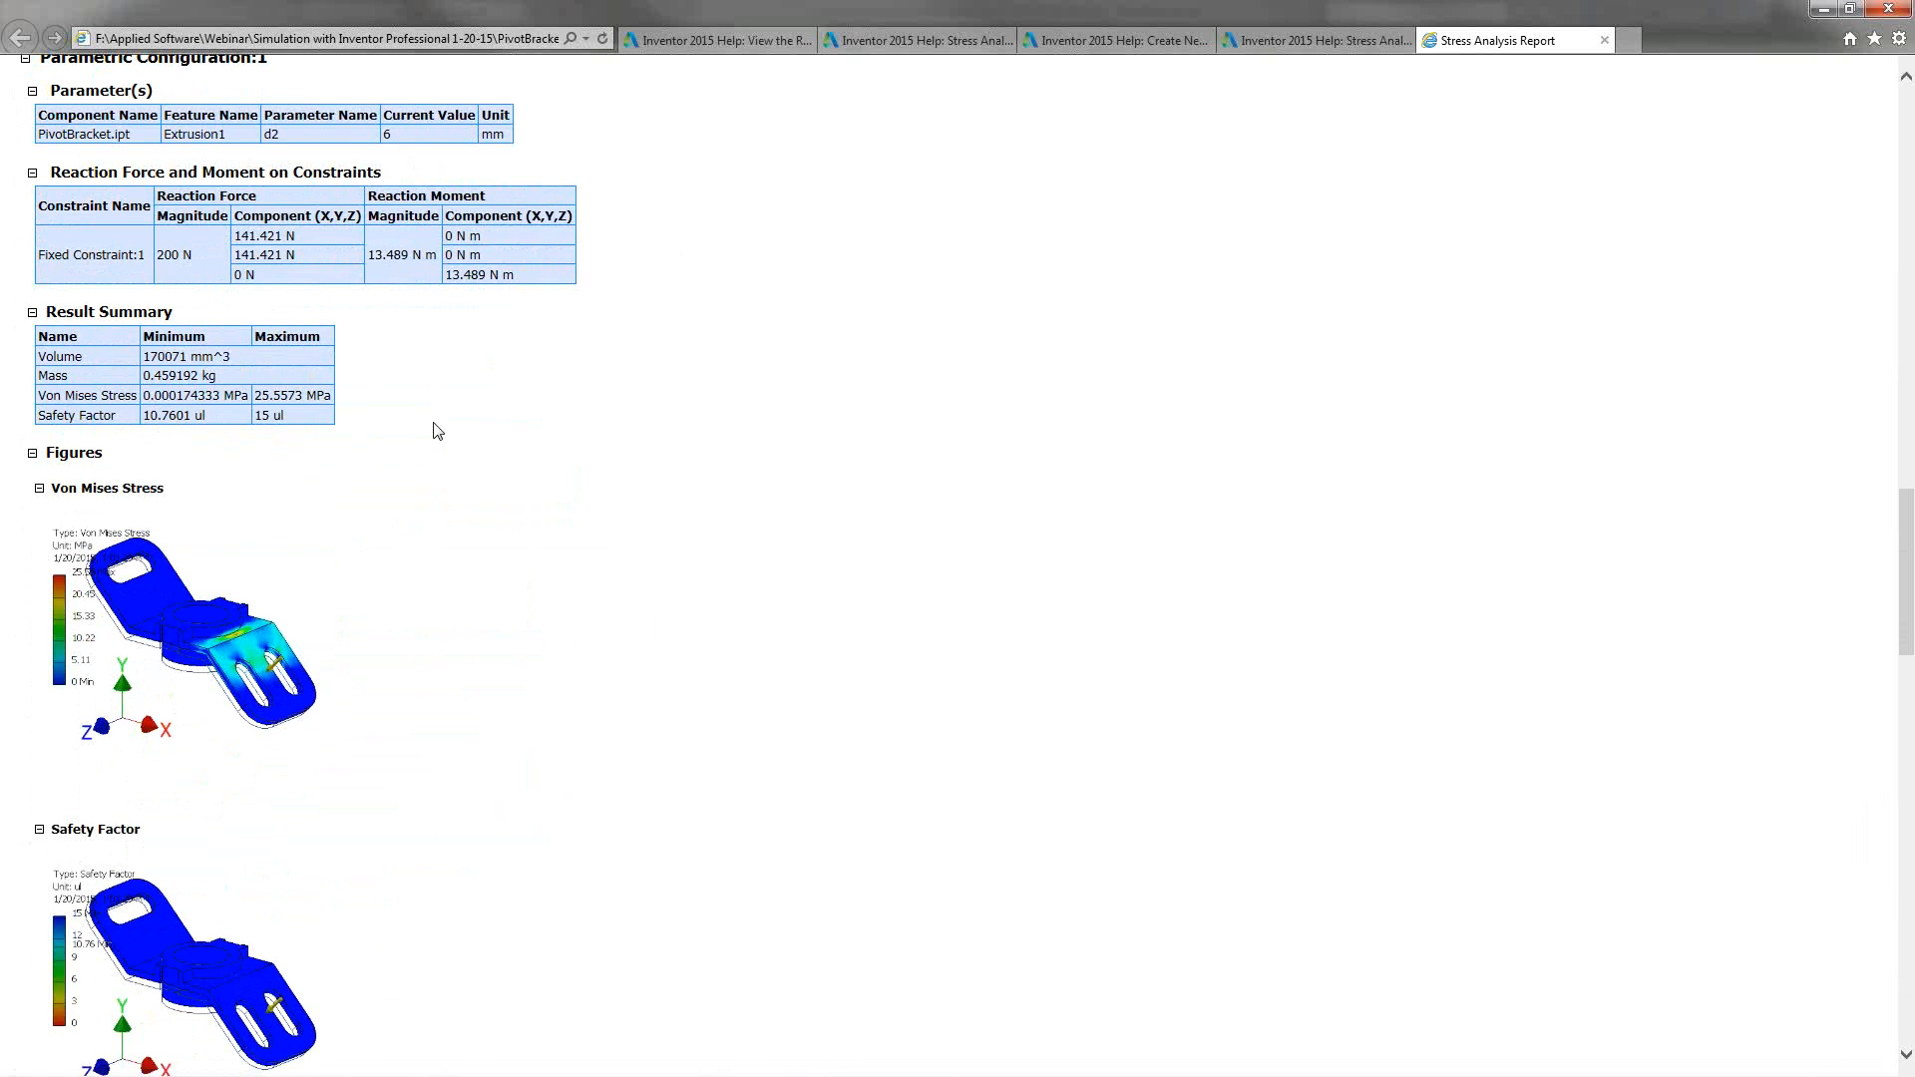
scroll(438, 430, down, 1)
scroll(435, 432, down, 2)
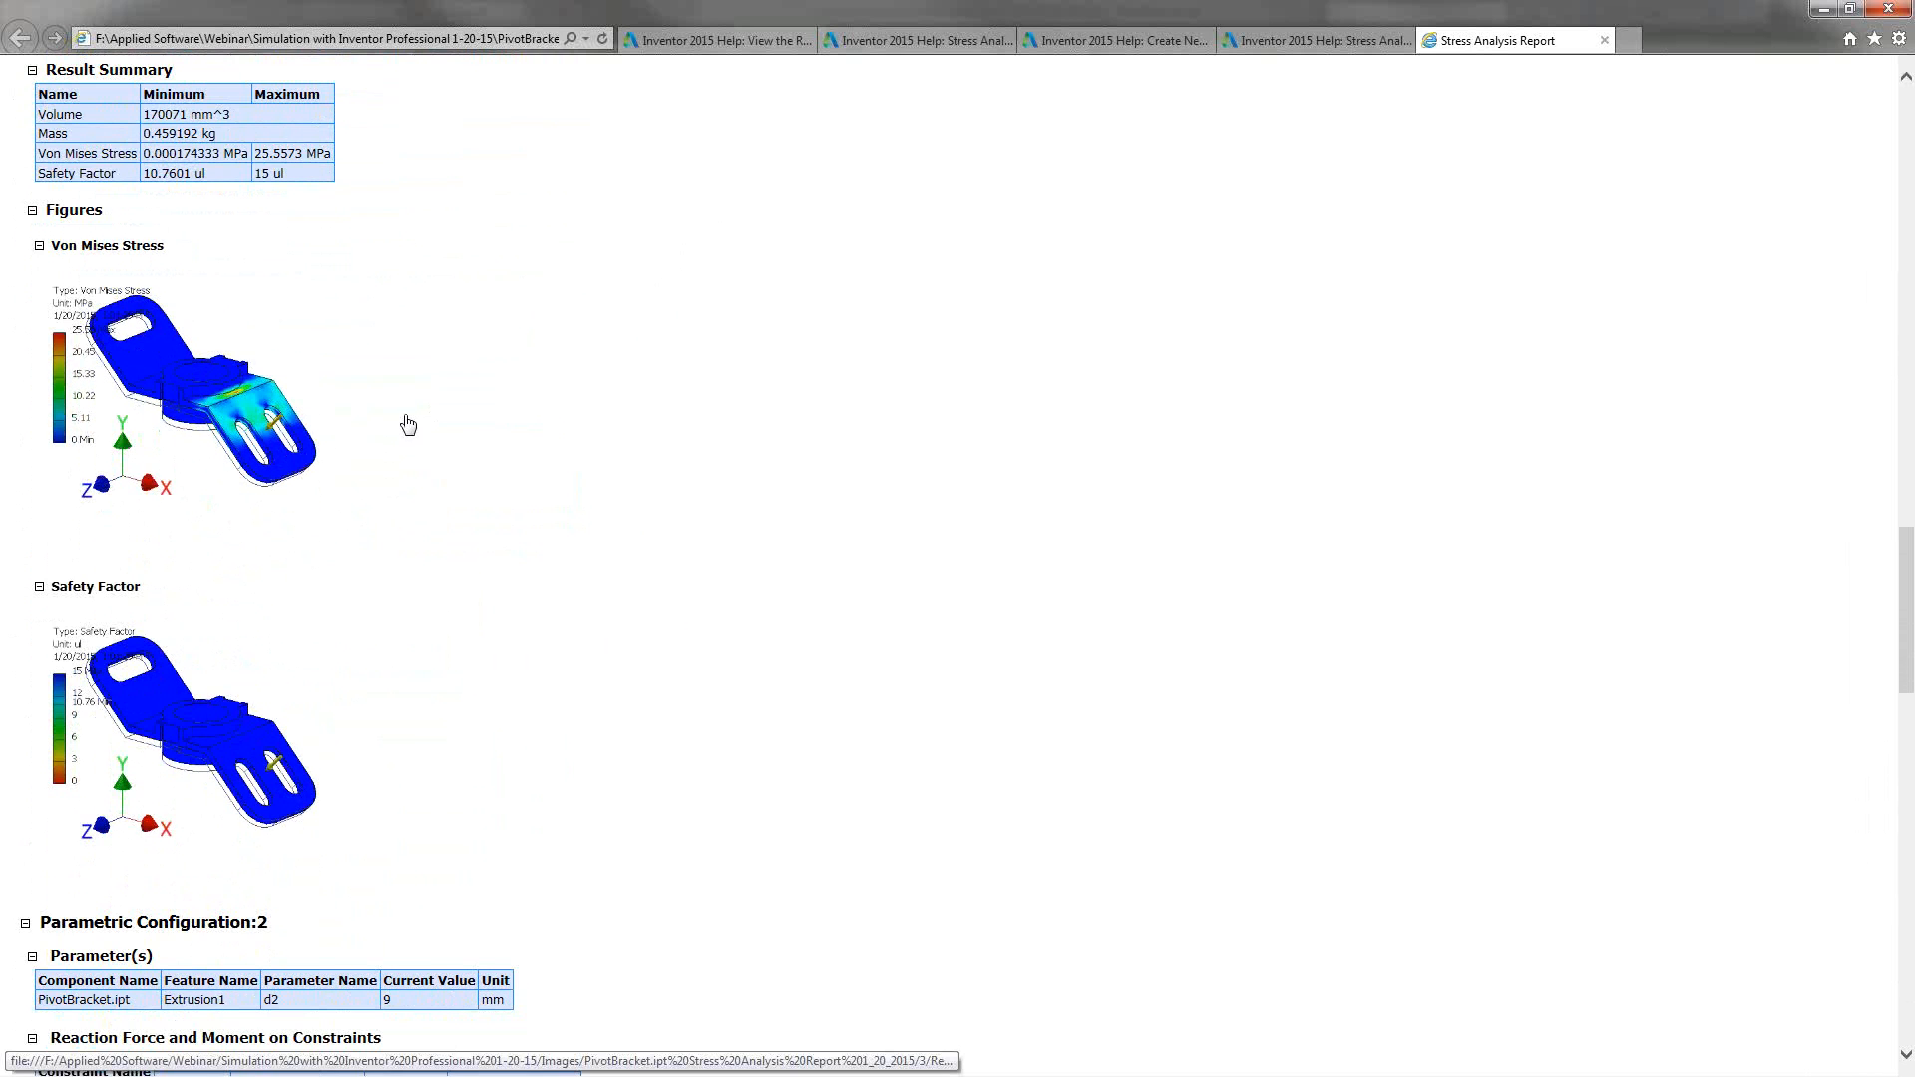
scroll(407, 425, down, 1)
- Examine the Parametric Configuration:2 parameter value, reaction forces, result summary and figures in the report
scroll(408, 425, down, 5)
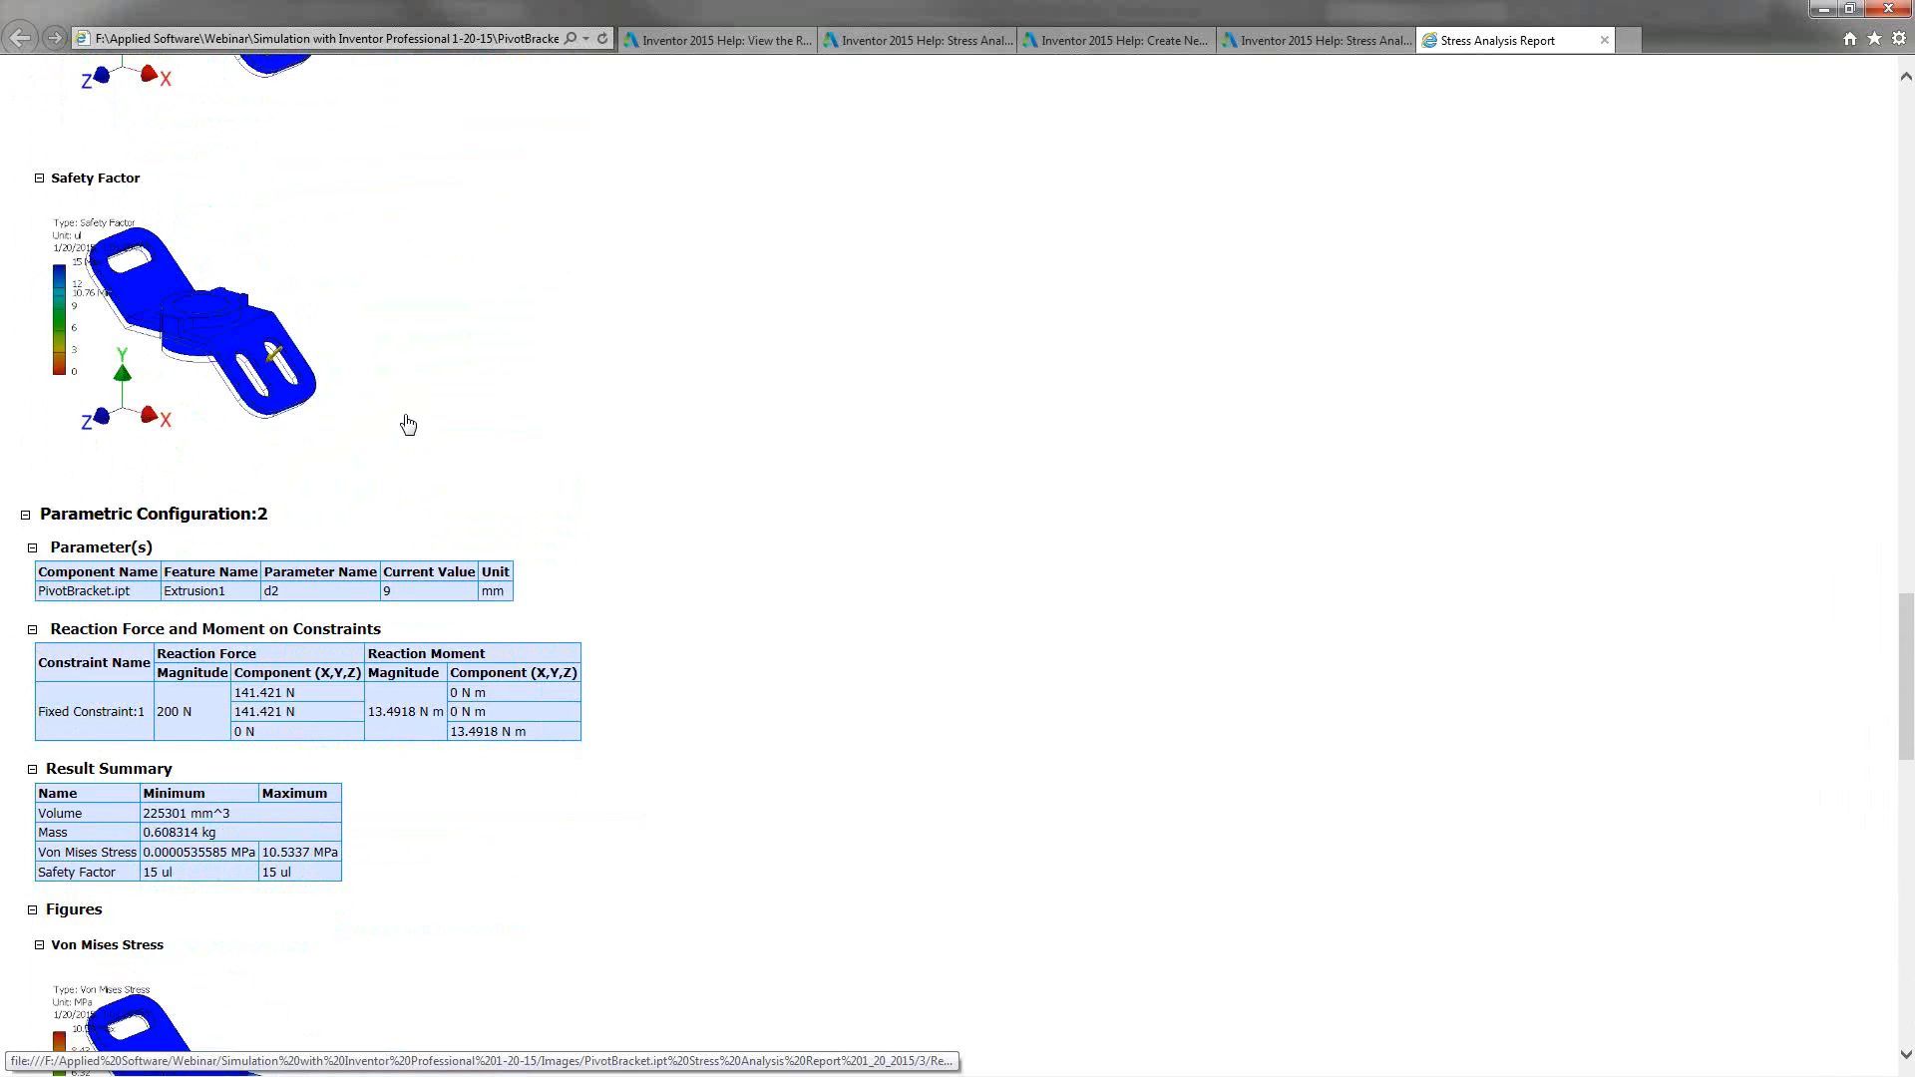
scroll(408, 423, down, 2)
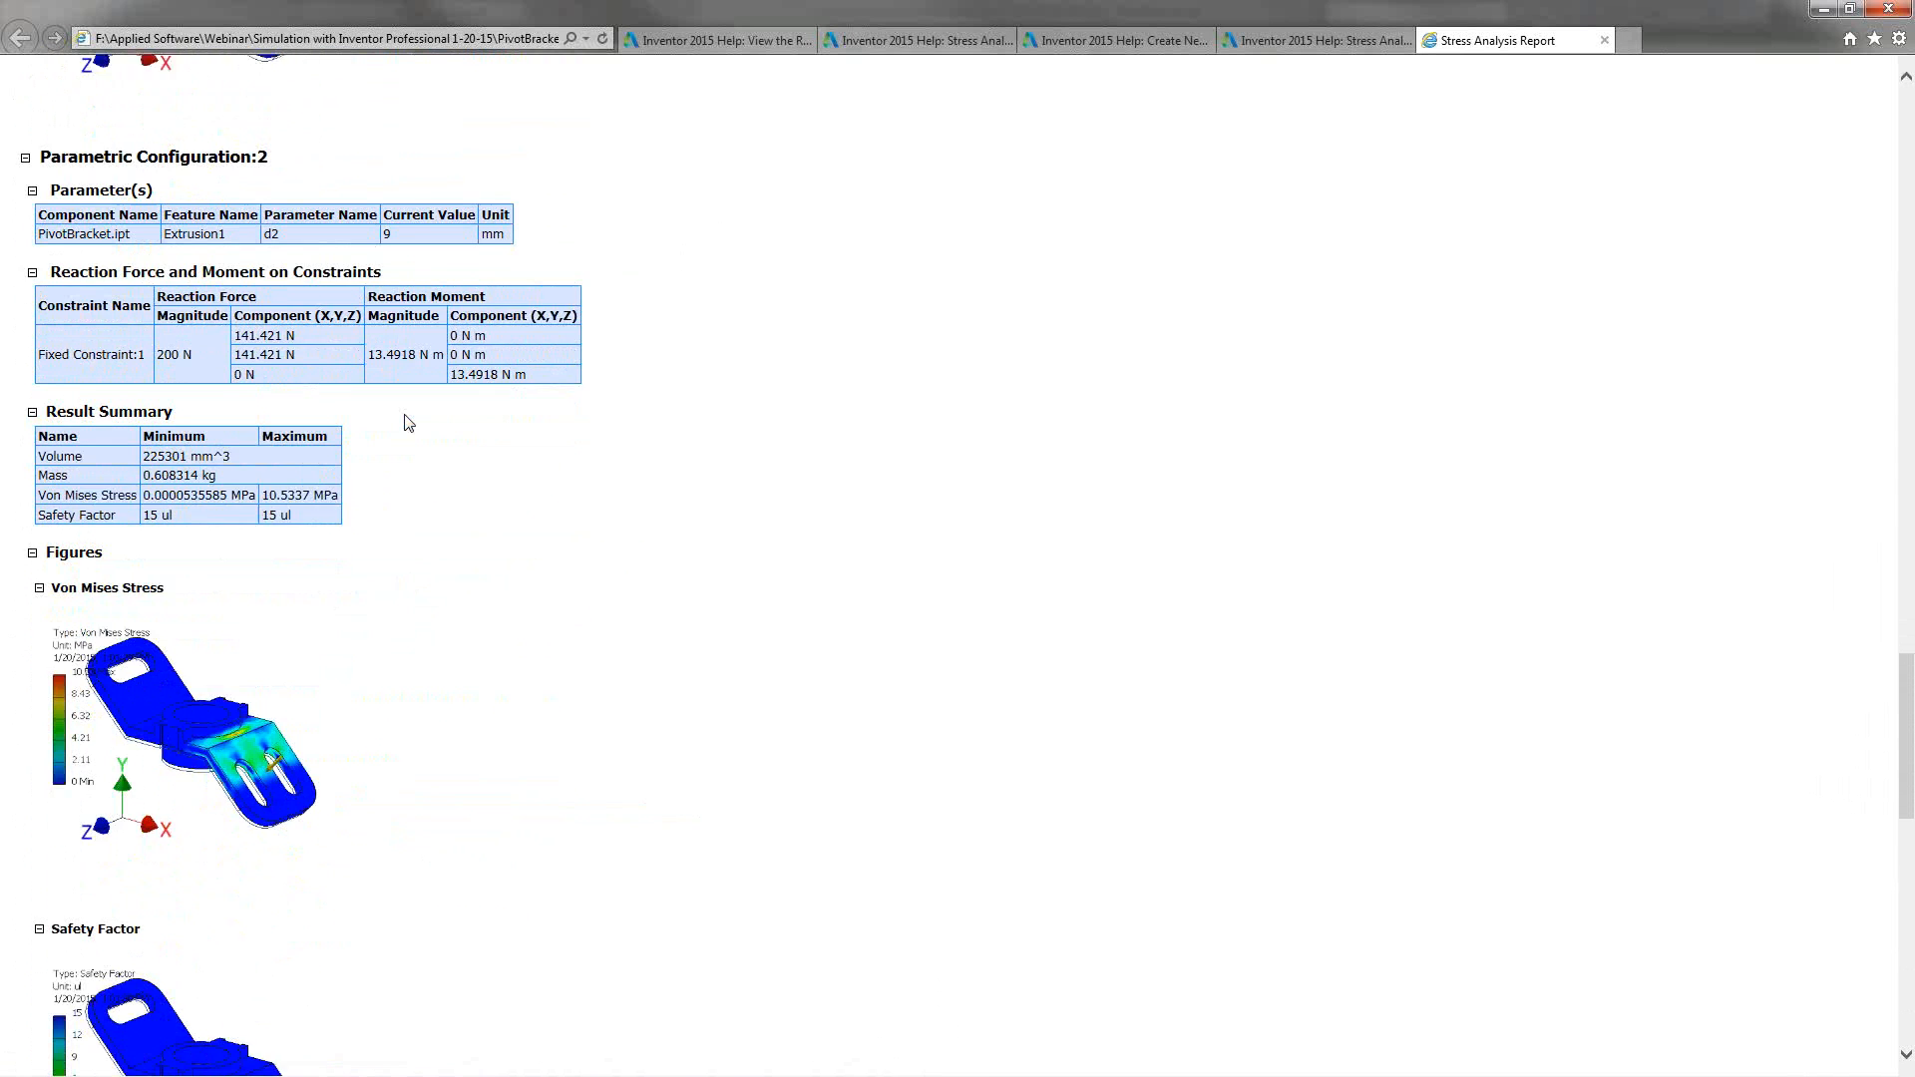
scroll(406, 422, up, 2)
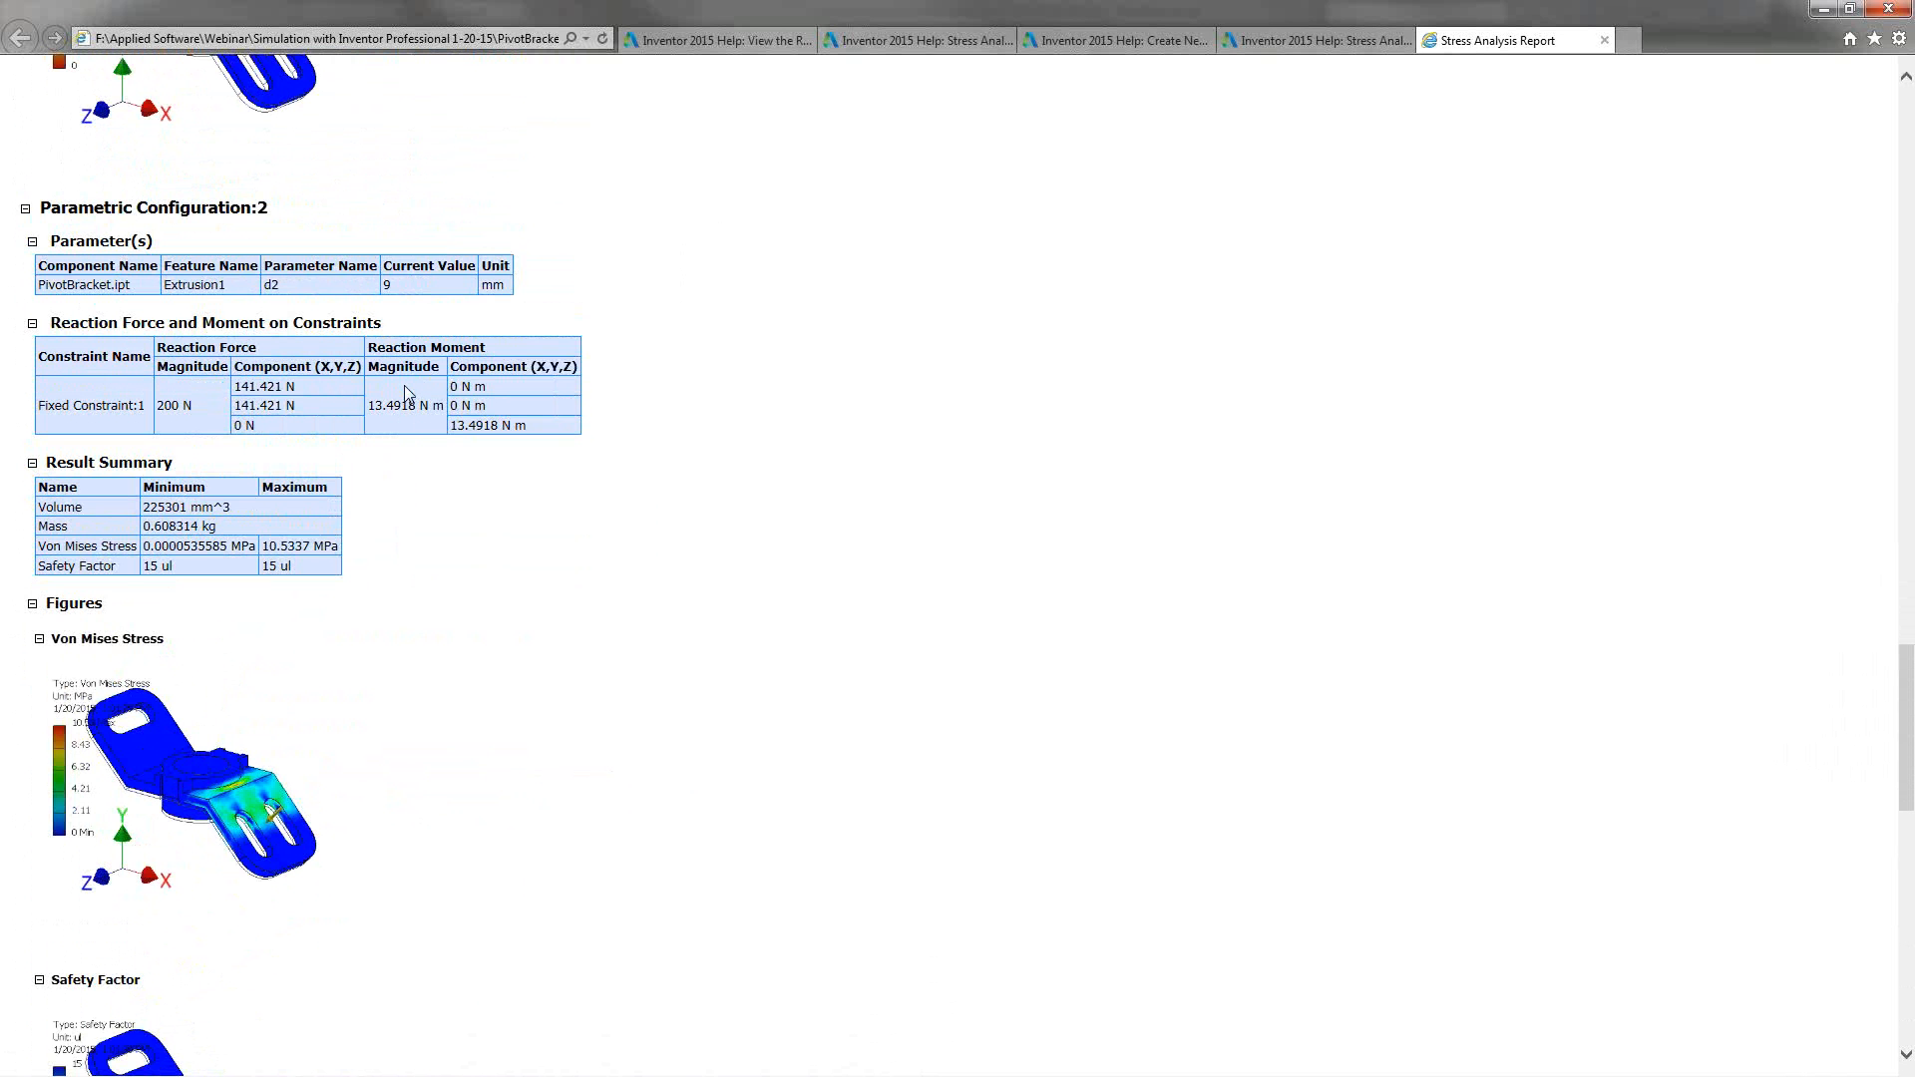
scroll(407, 394, down, 1)
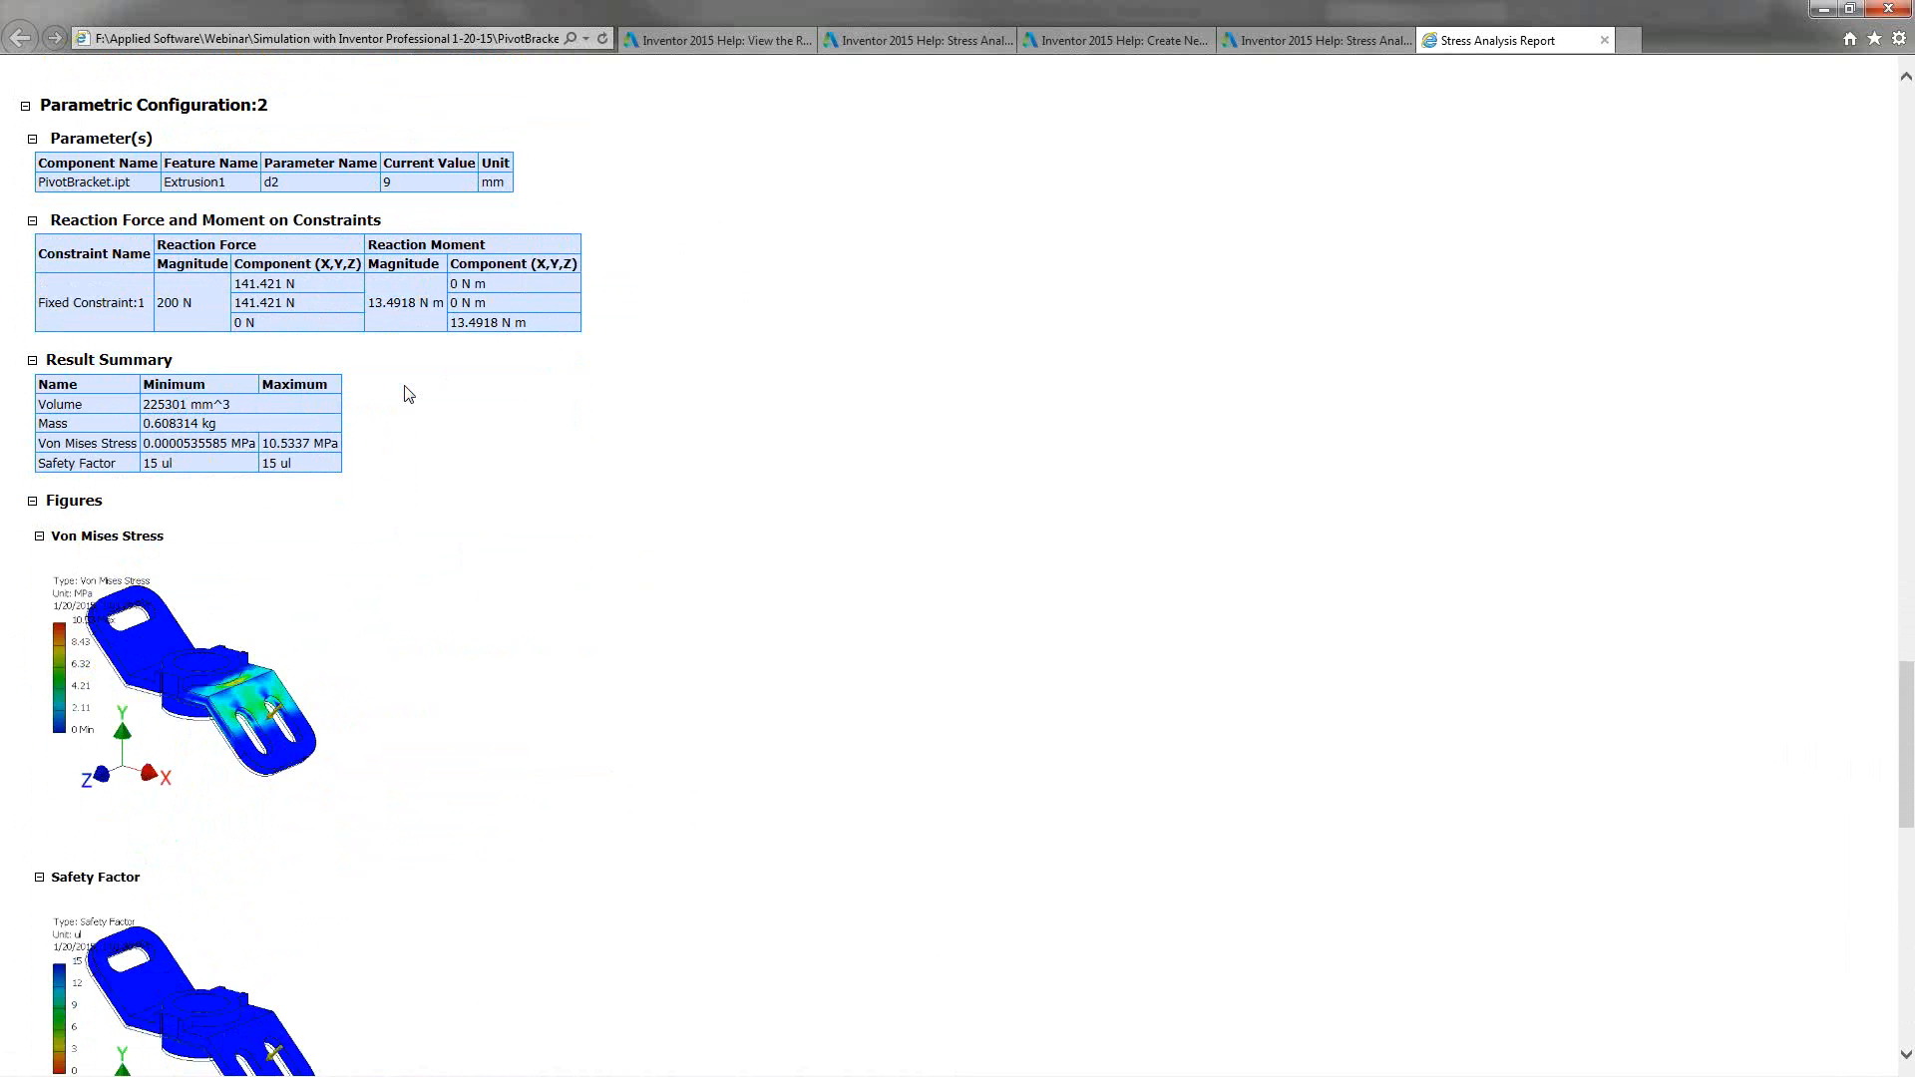
scroll(406, 394, down, 2)
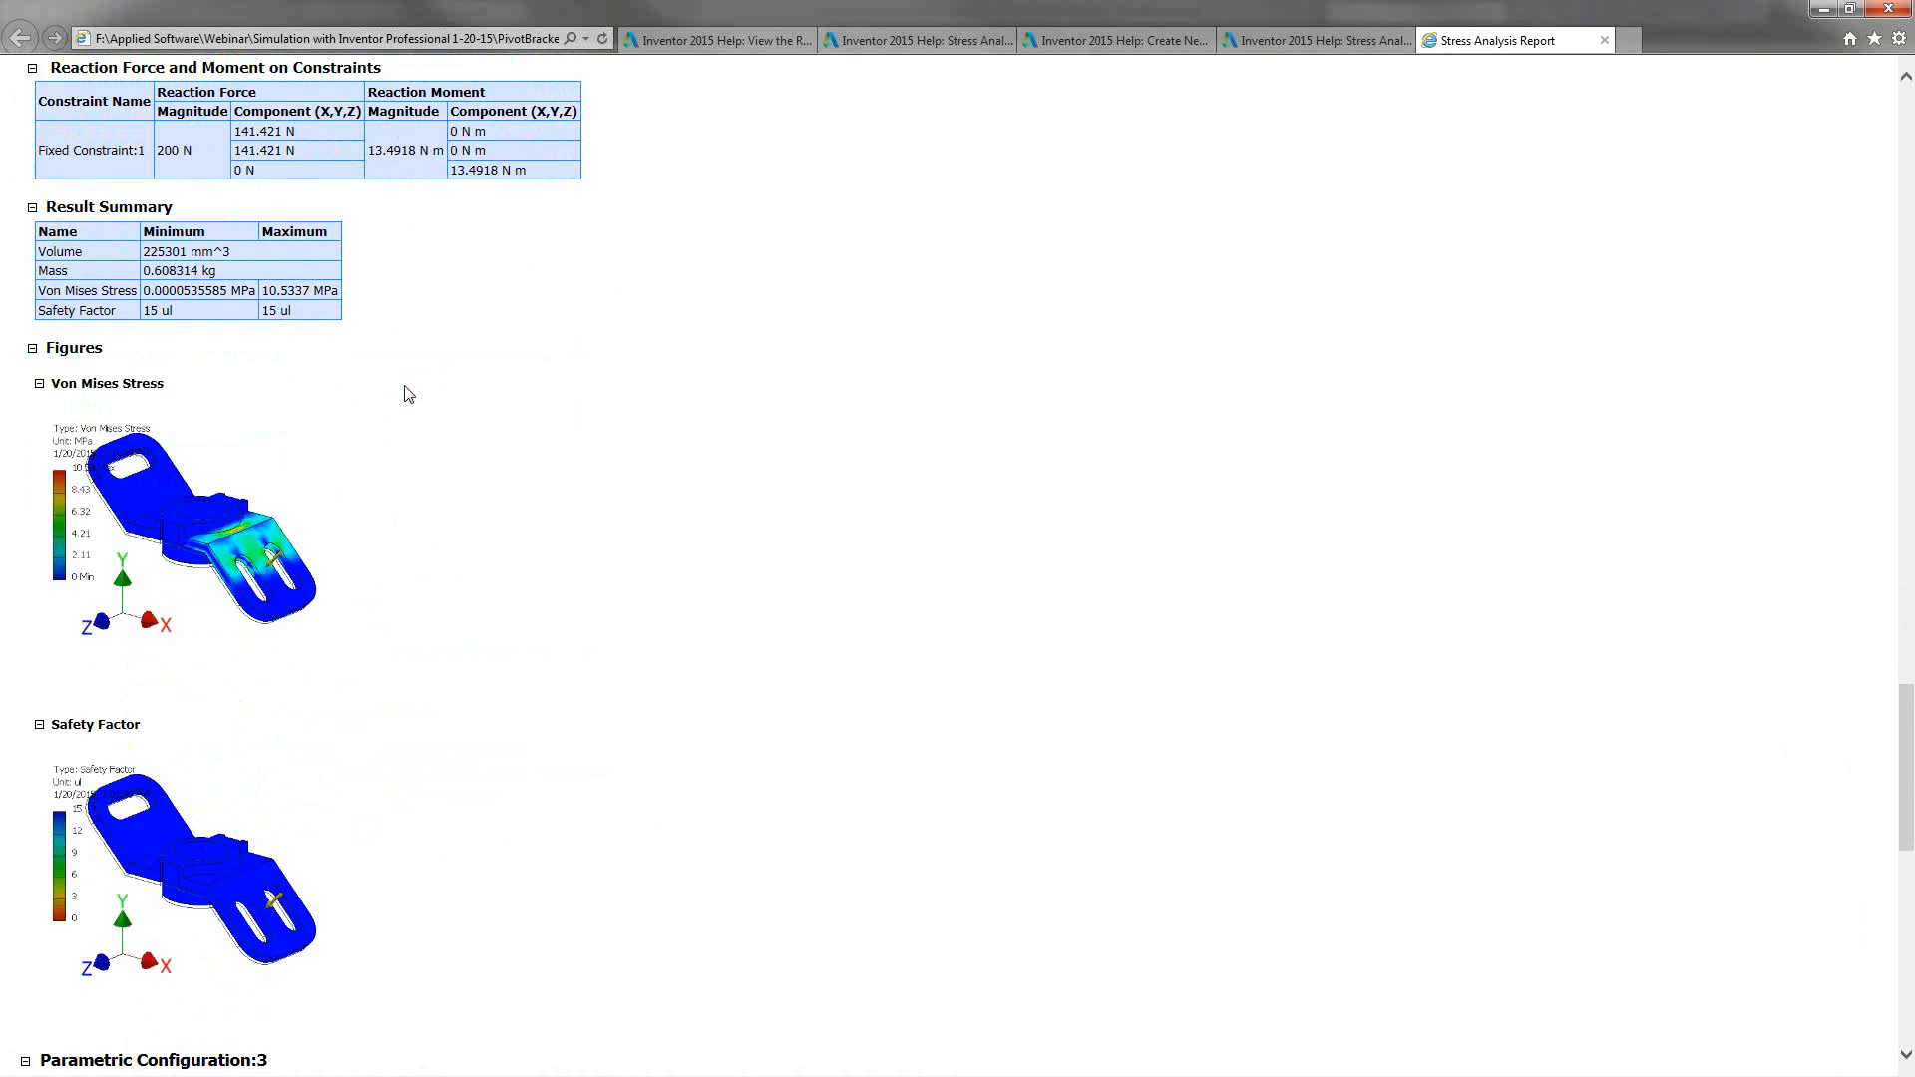
scroll(408, 394, up, 1)
scroll(408, 394, up, 2)
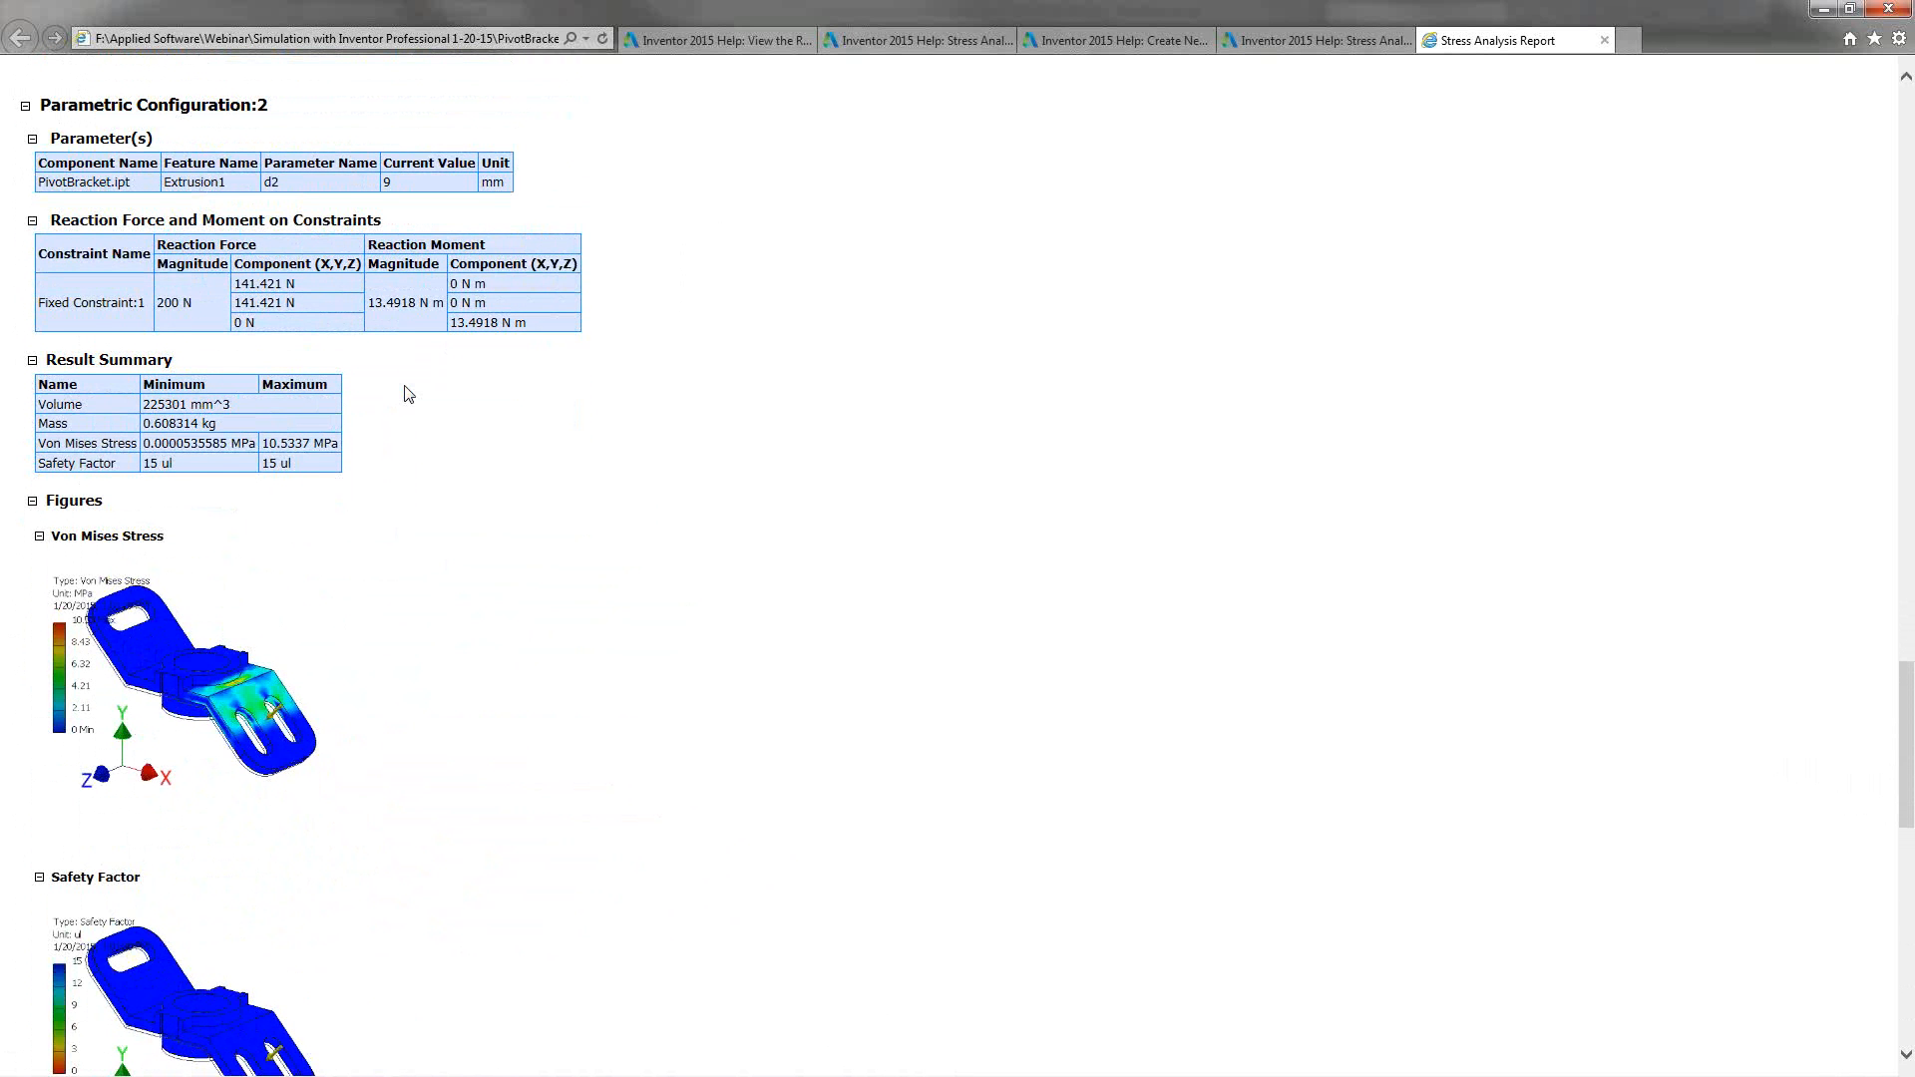
scroll(408, 394, down, 2)
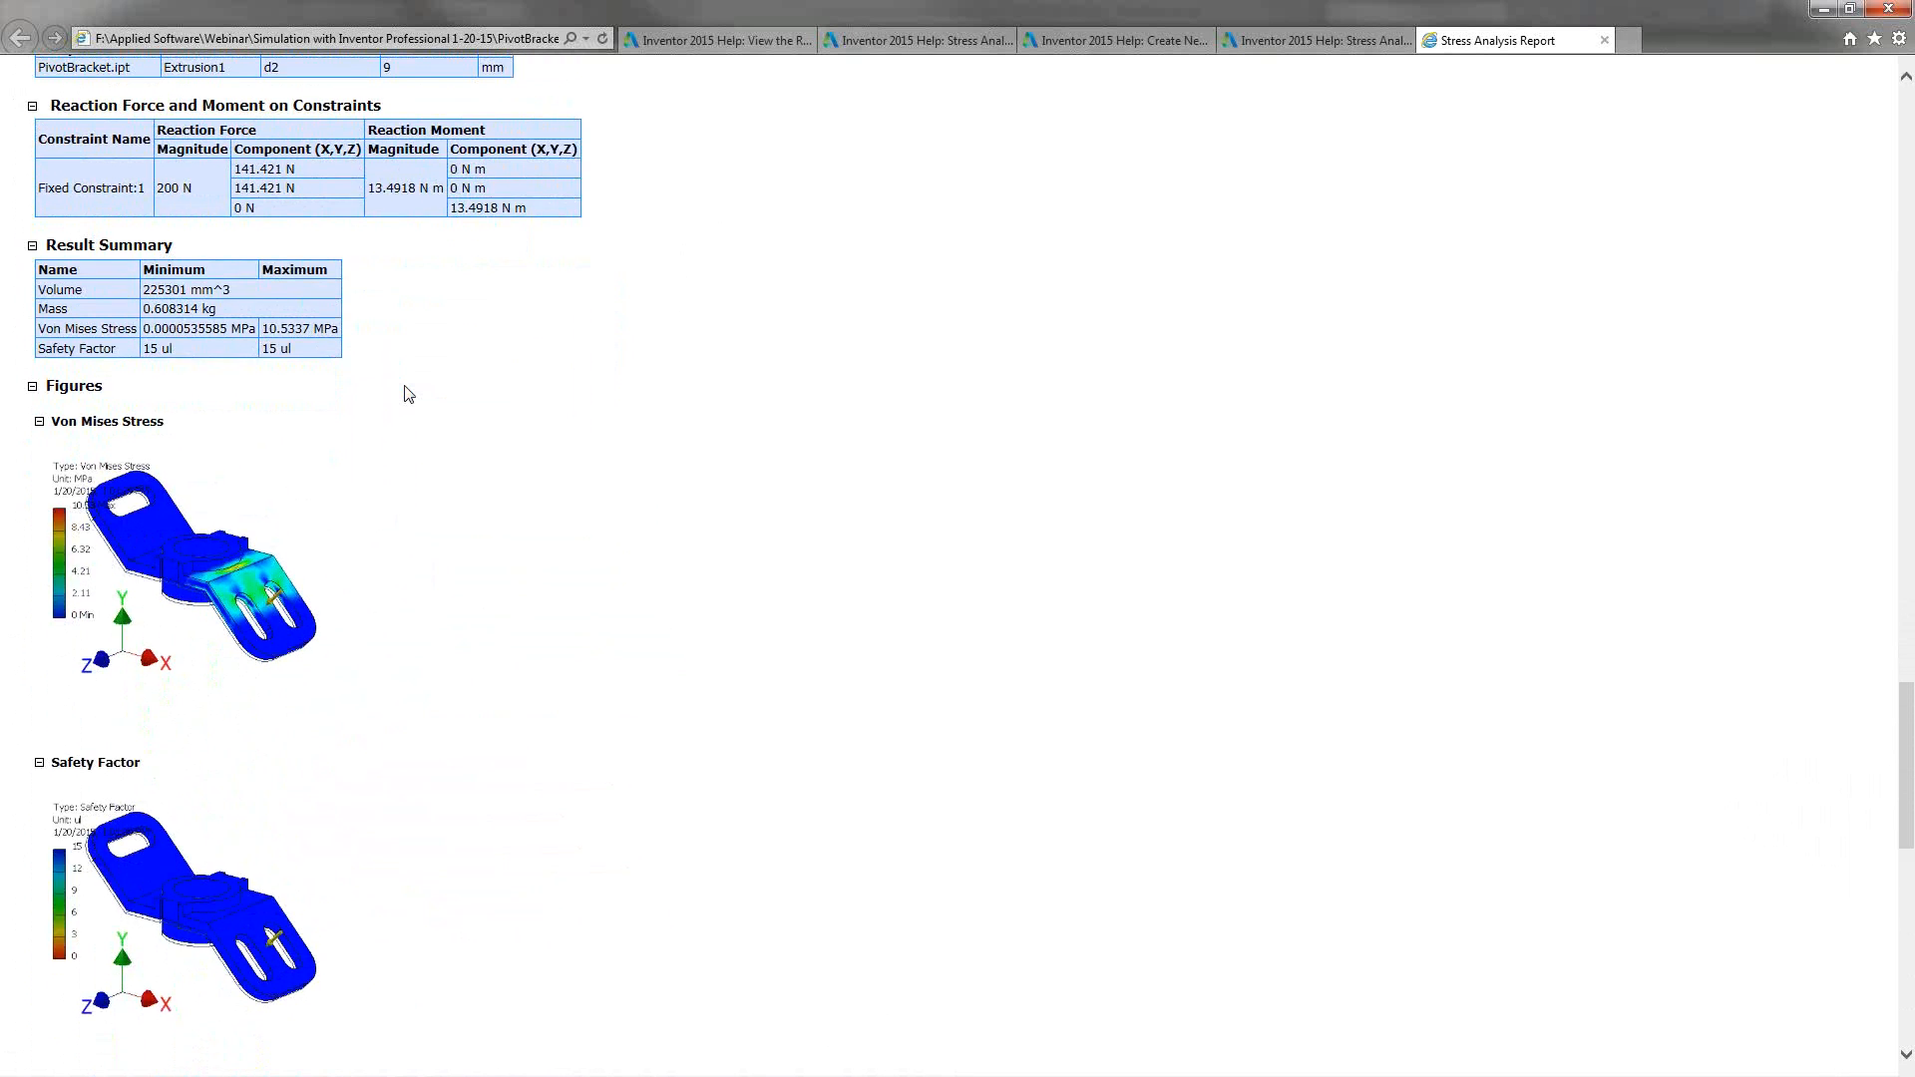
- Check the Parametric Configuration:3 results at the end of the report and switch back to the bracket simulation in Inventor
scroll(408, 394, down, 15)
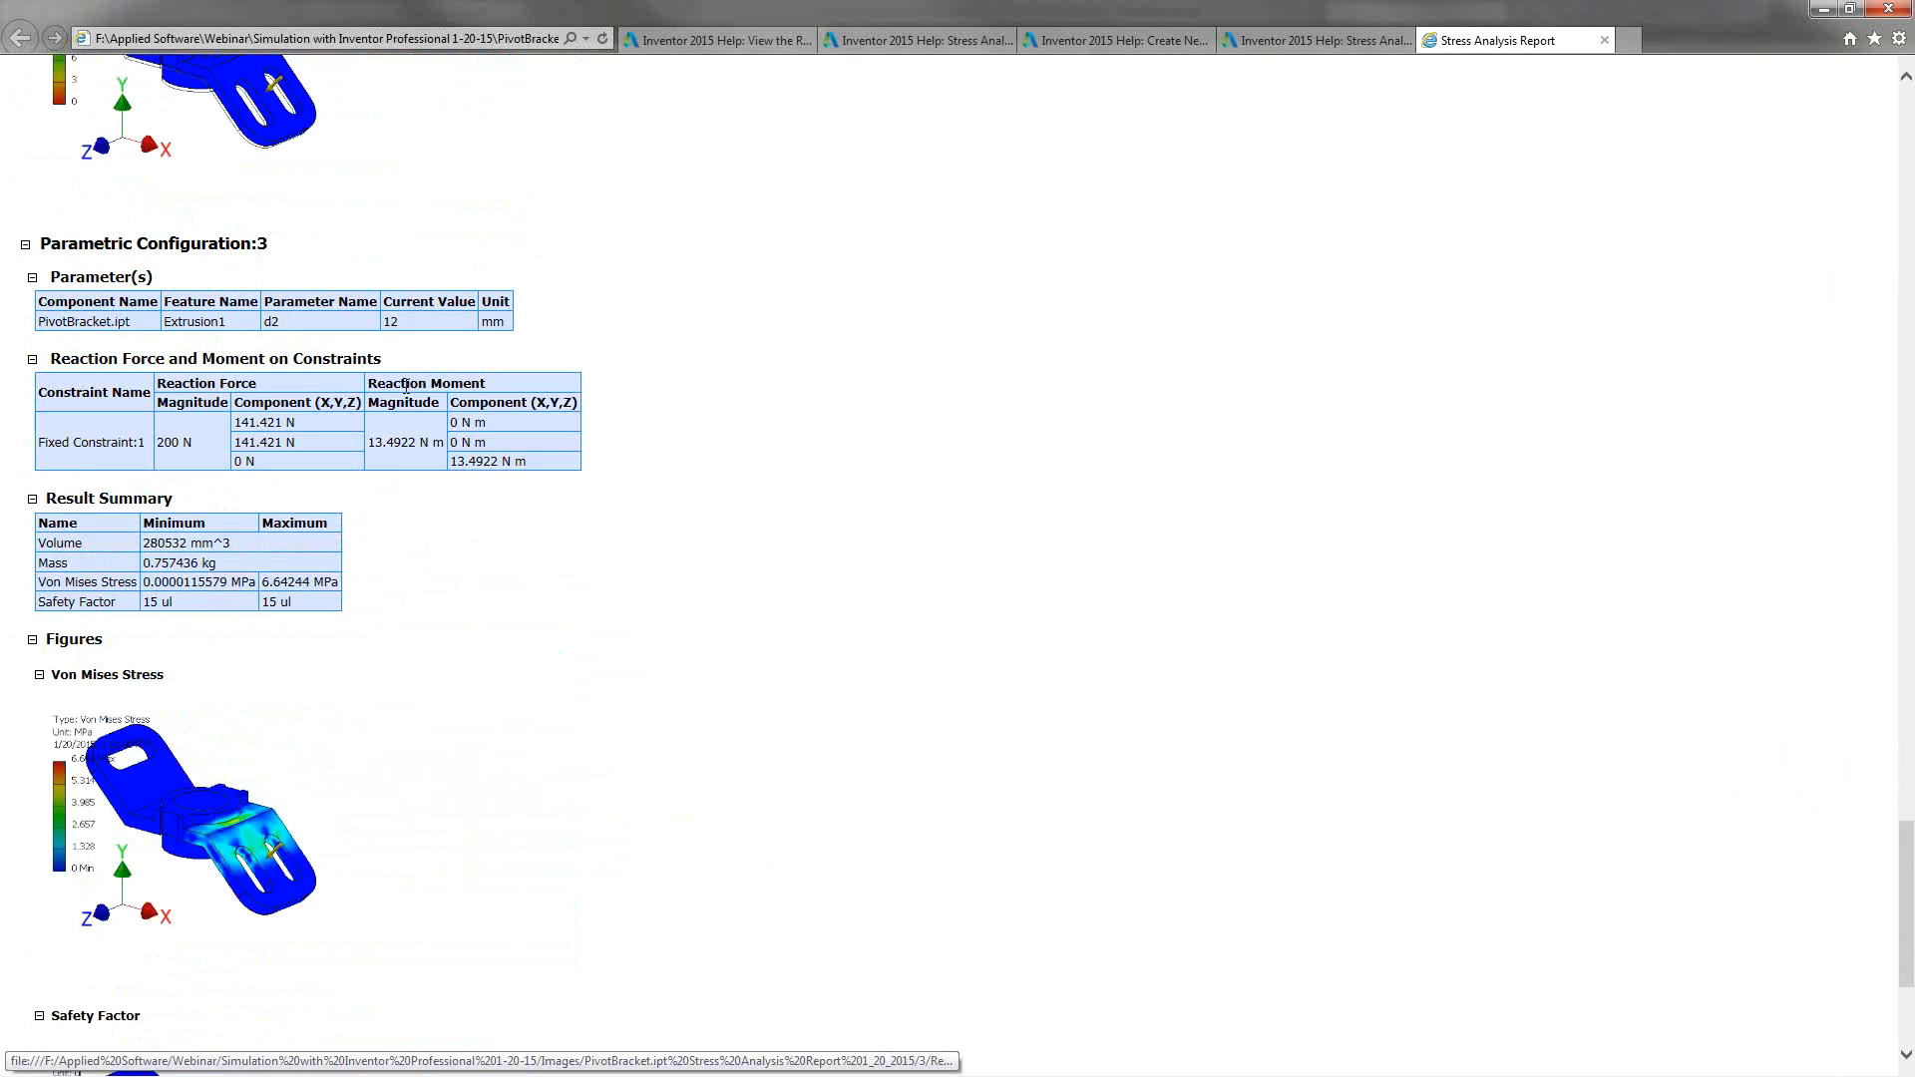
scroll(406, 388, down, 6)
scroll(408, 394, up, 9)
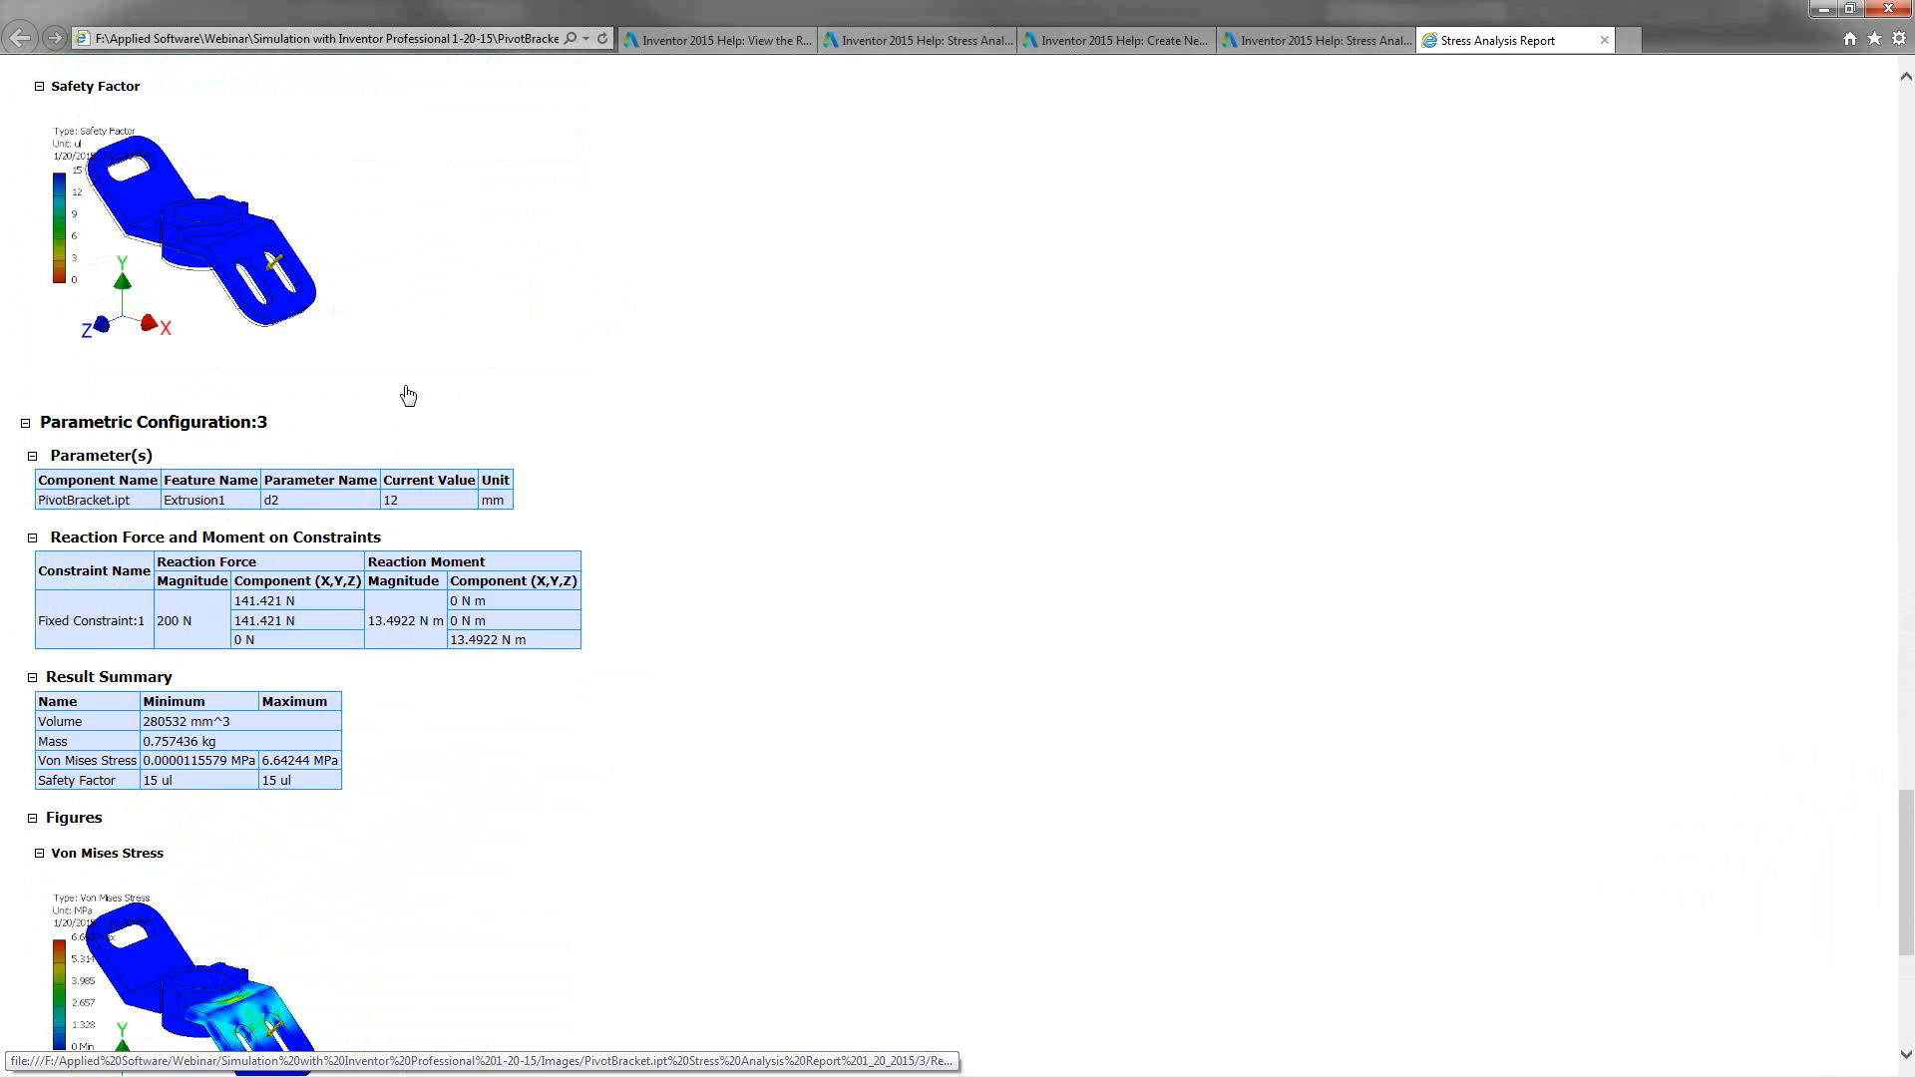
scroll(408, 396, up, 5)
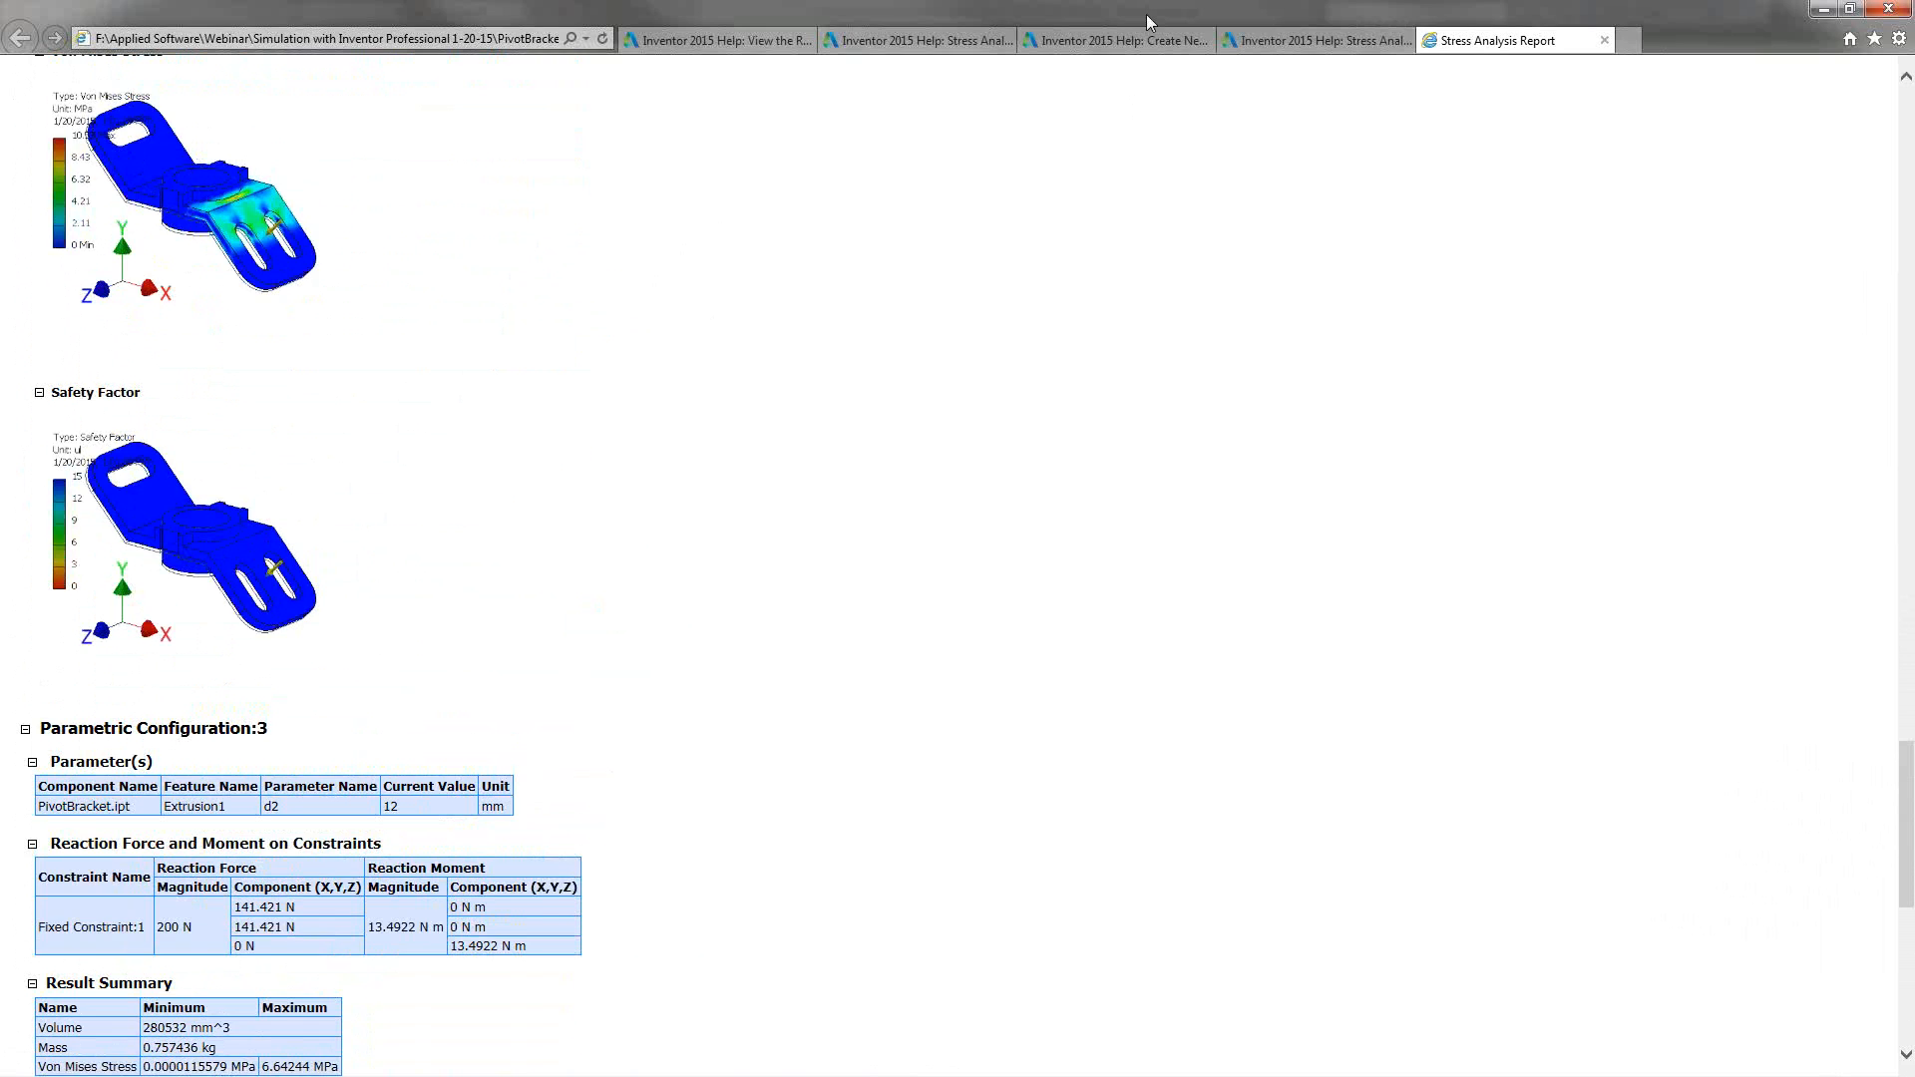
key(alt+Tab)
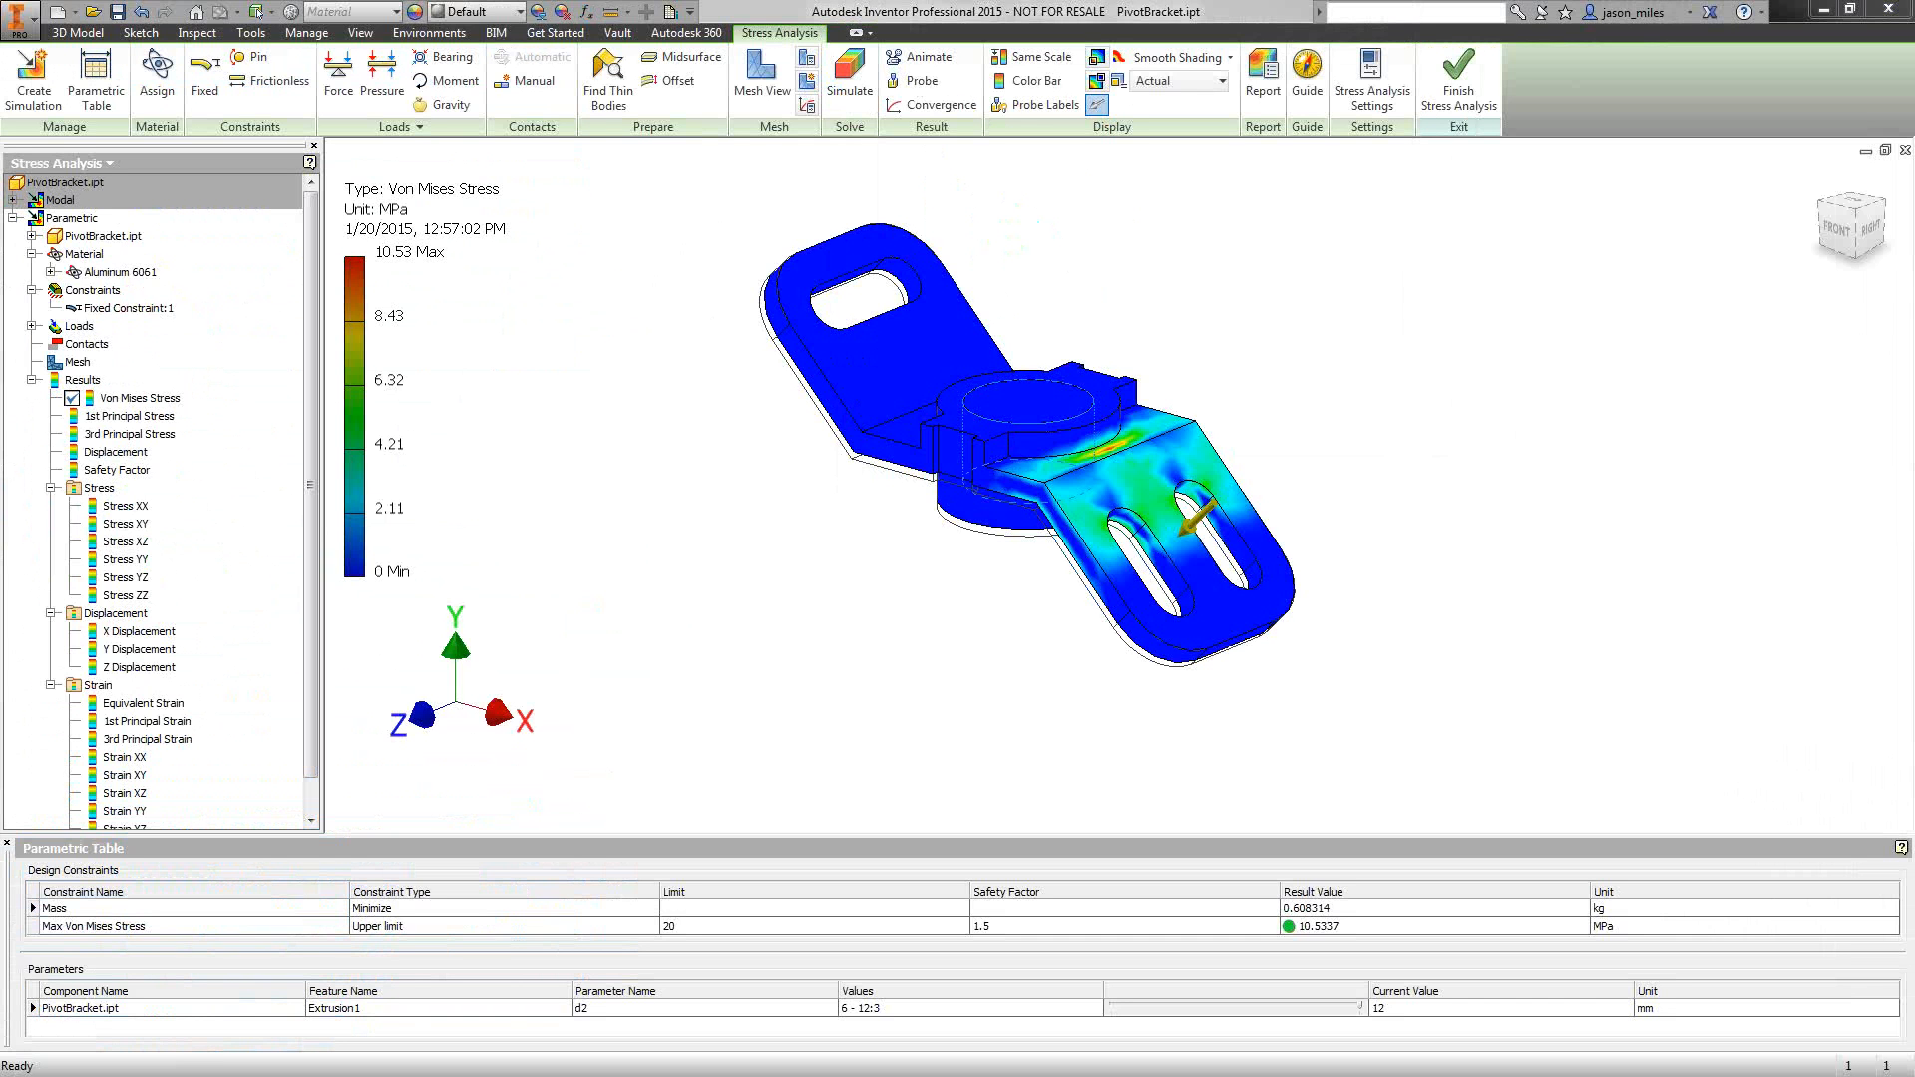
click(633, 319)
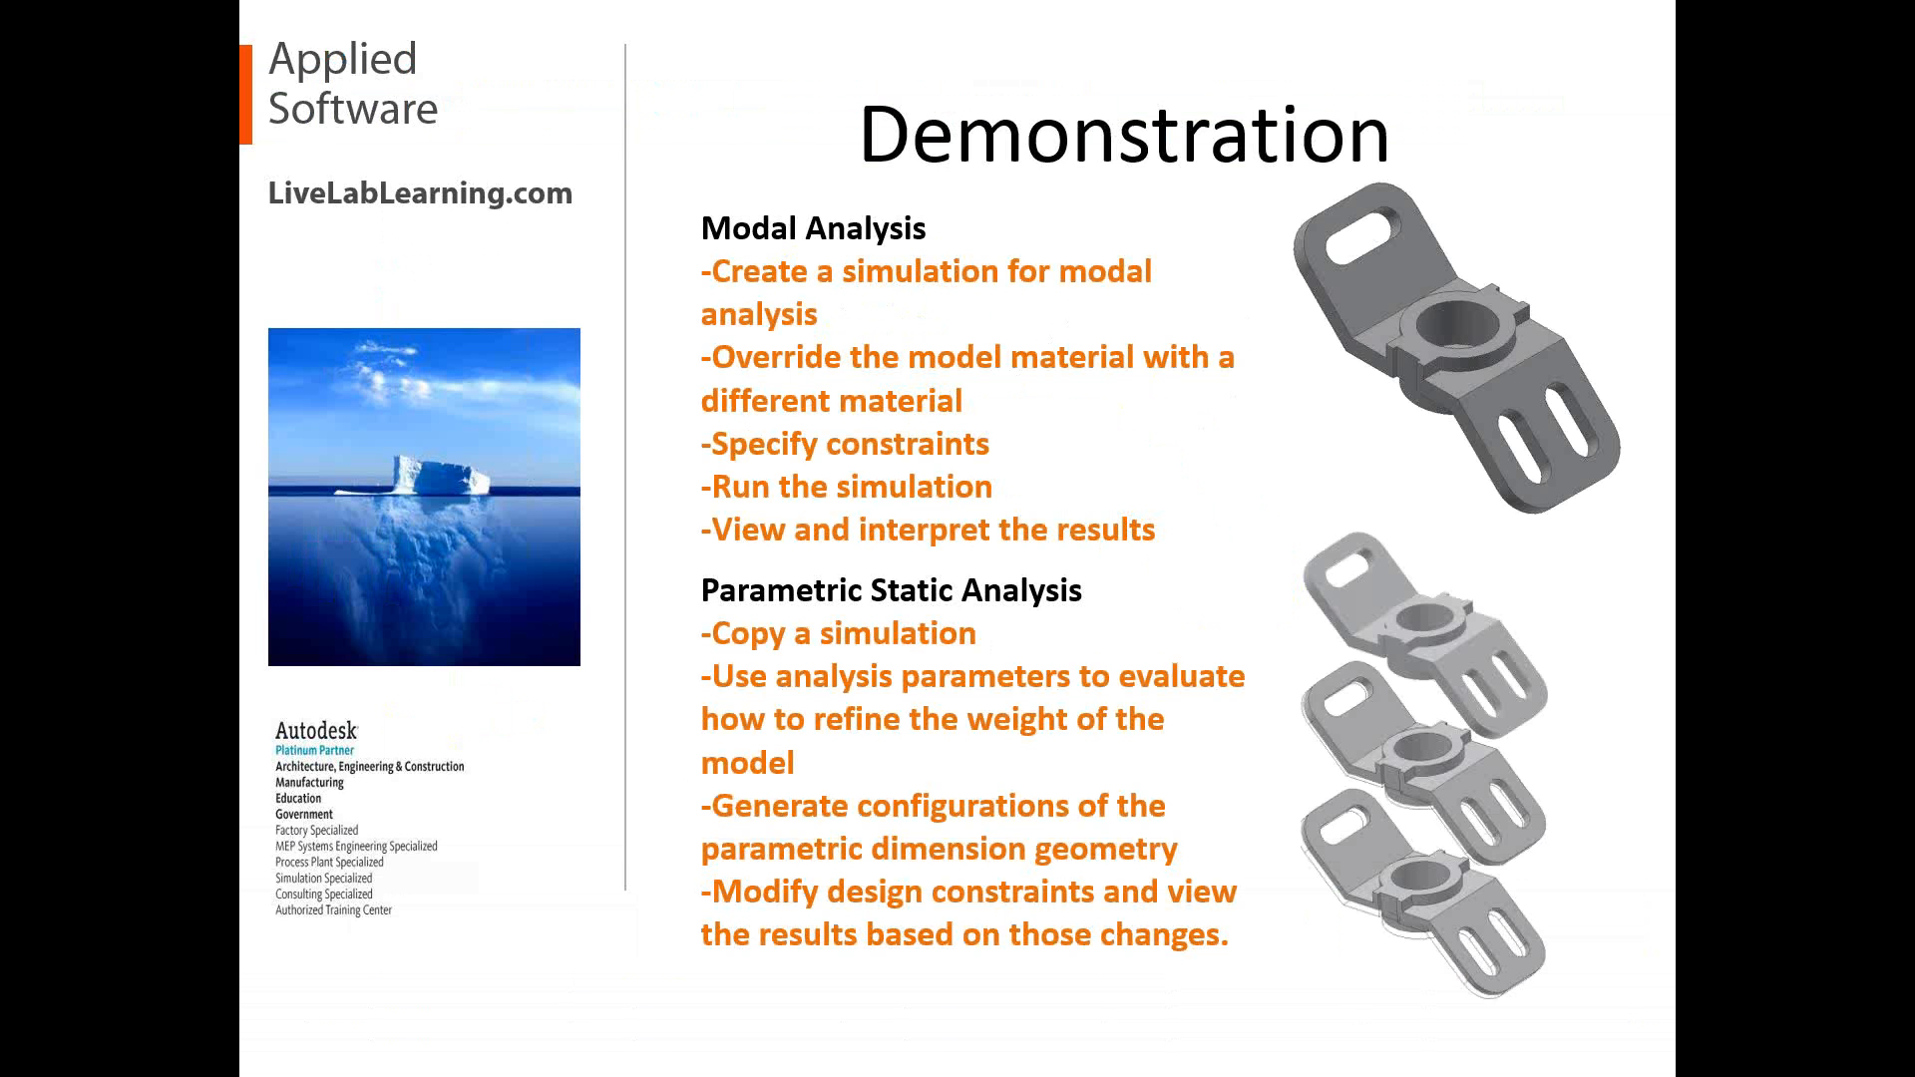
key(Right)
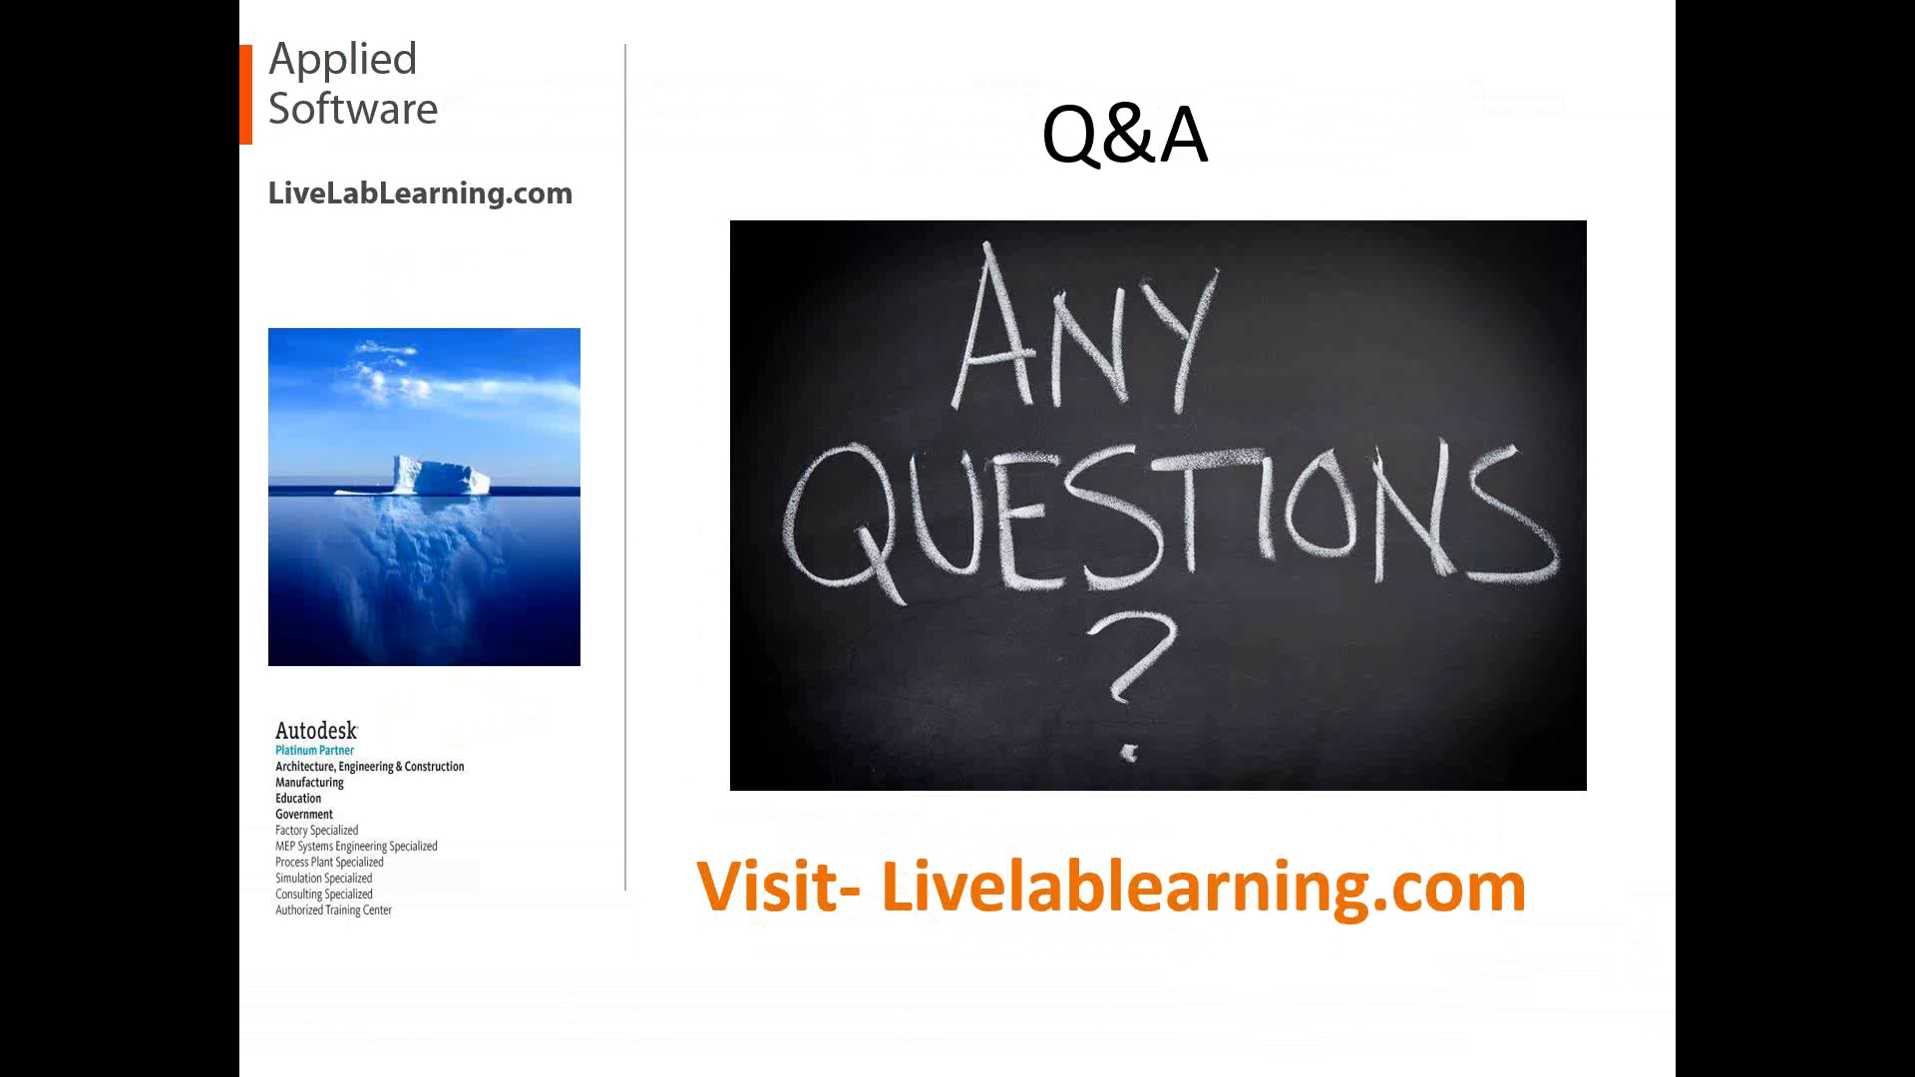